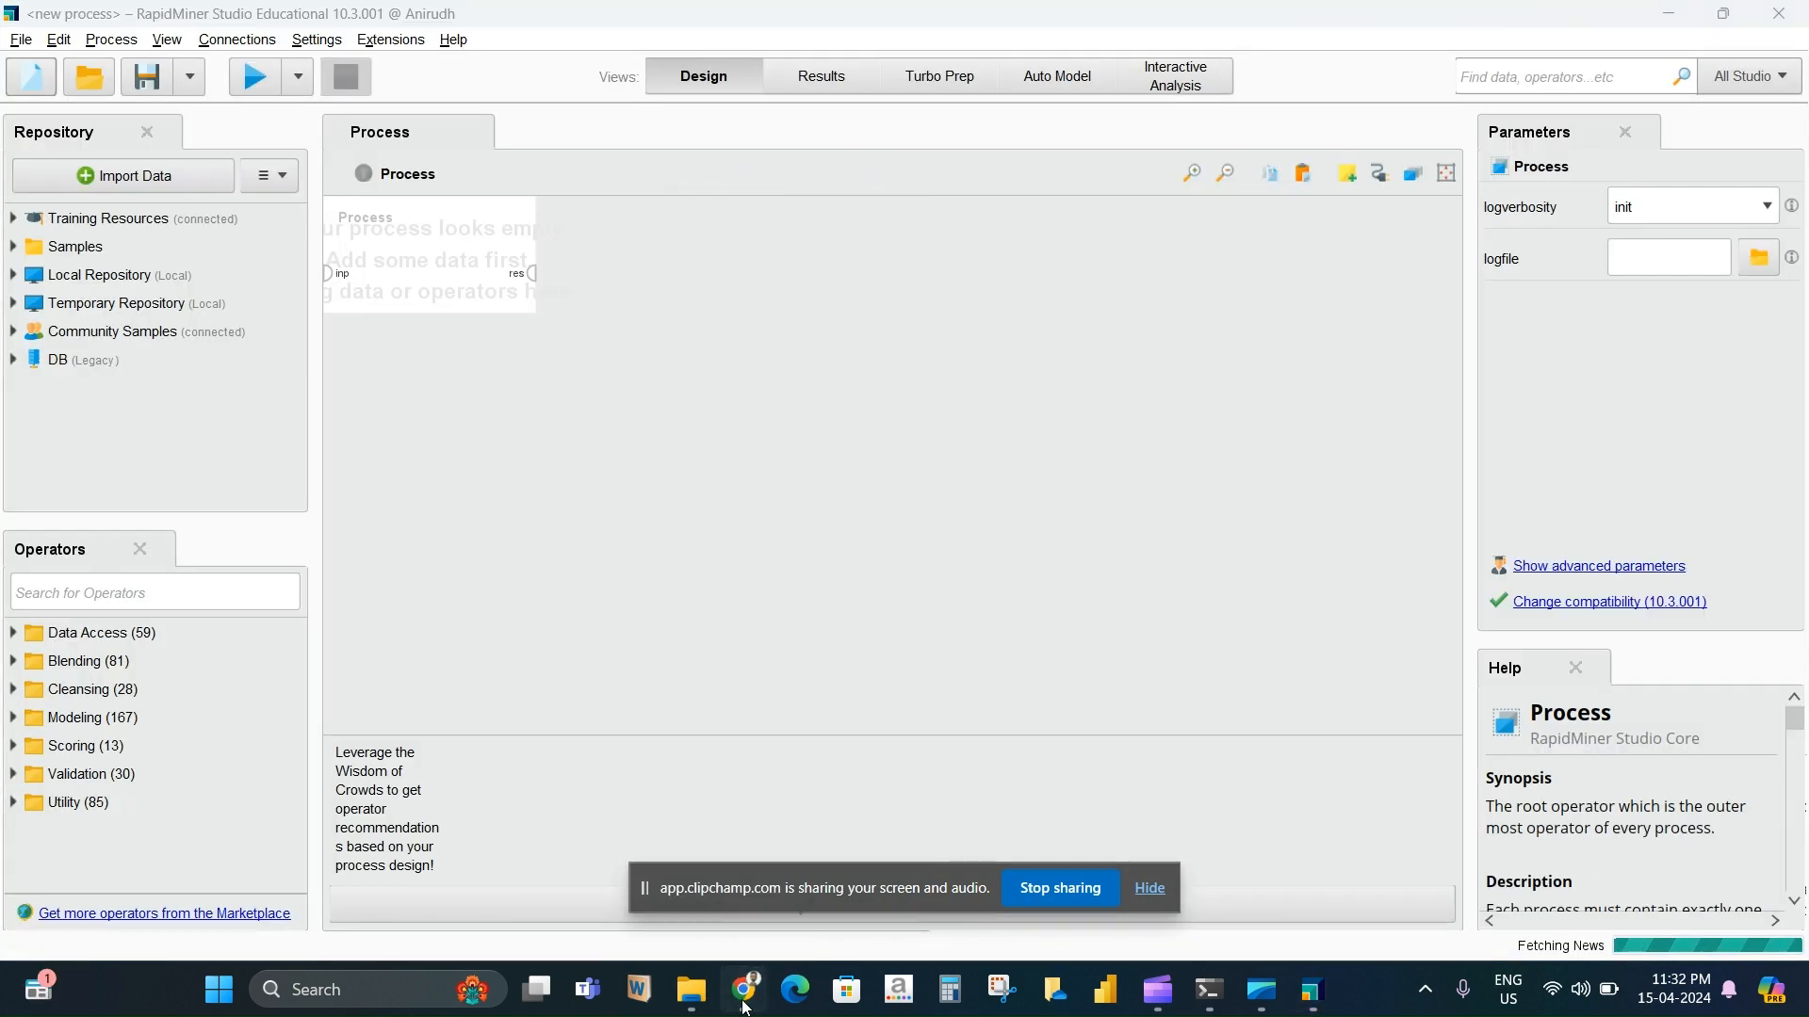
Switch to the DT_pokemon notebook in Chrome and review the problem statement, the dataset preview and the column information
{"action": "left_click", "coordinate": [745, 989]}
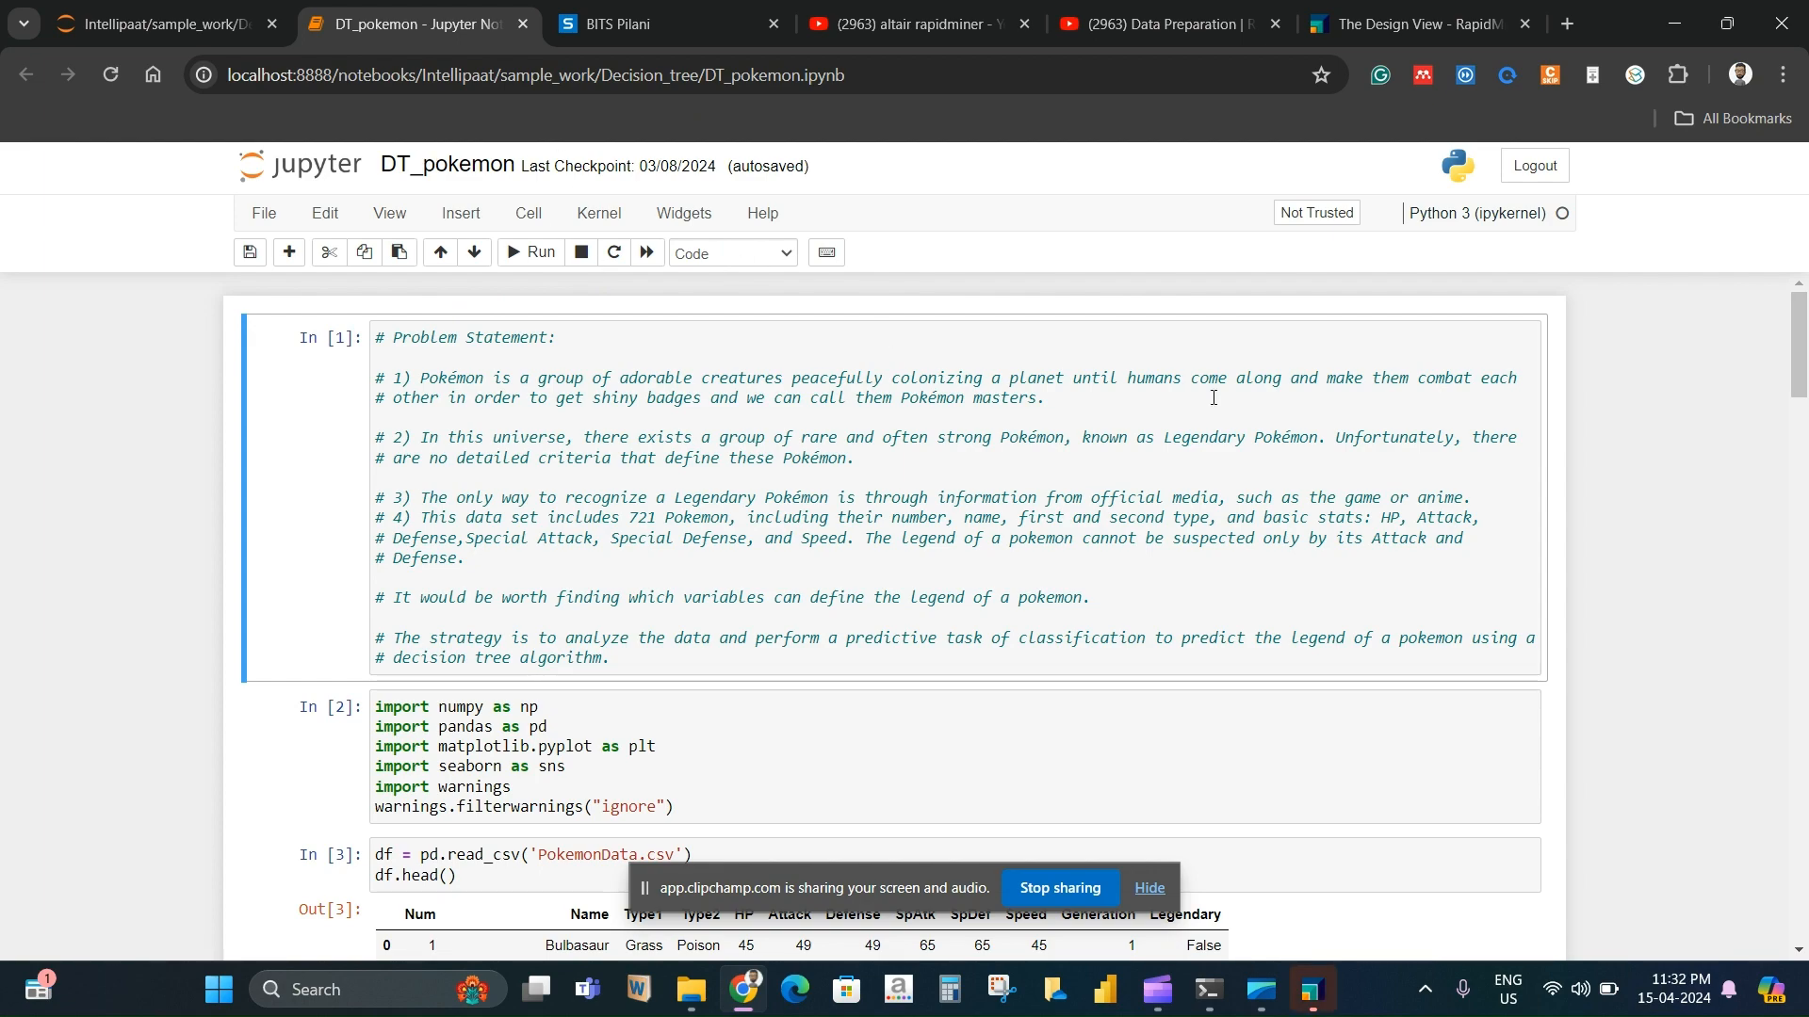
{"action": "scroll", "coordinate": [1633, 444], "scroll_direction": "down", "scroll_amount": 20}
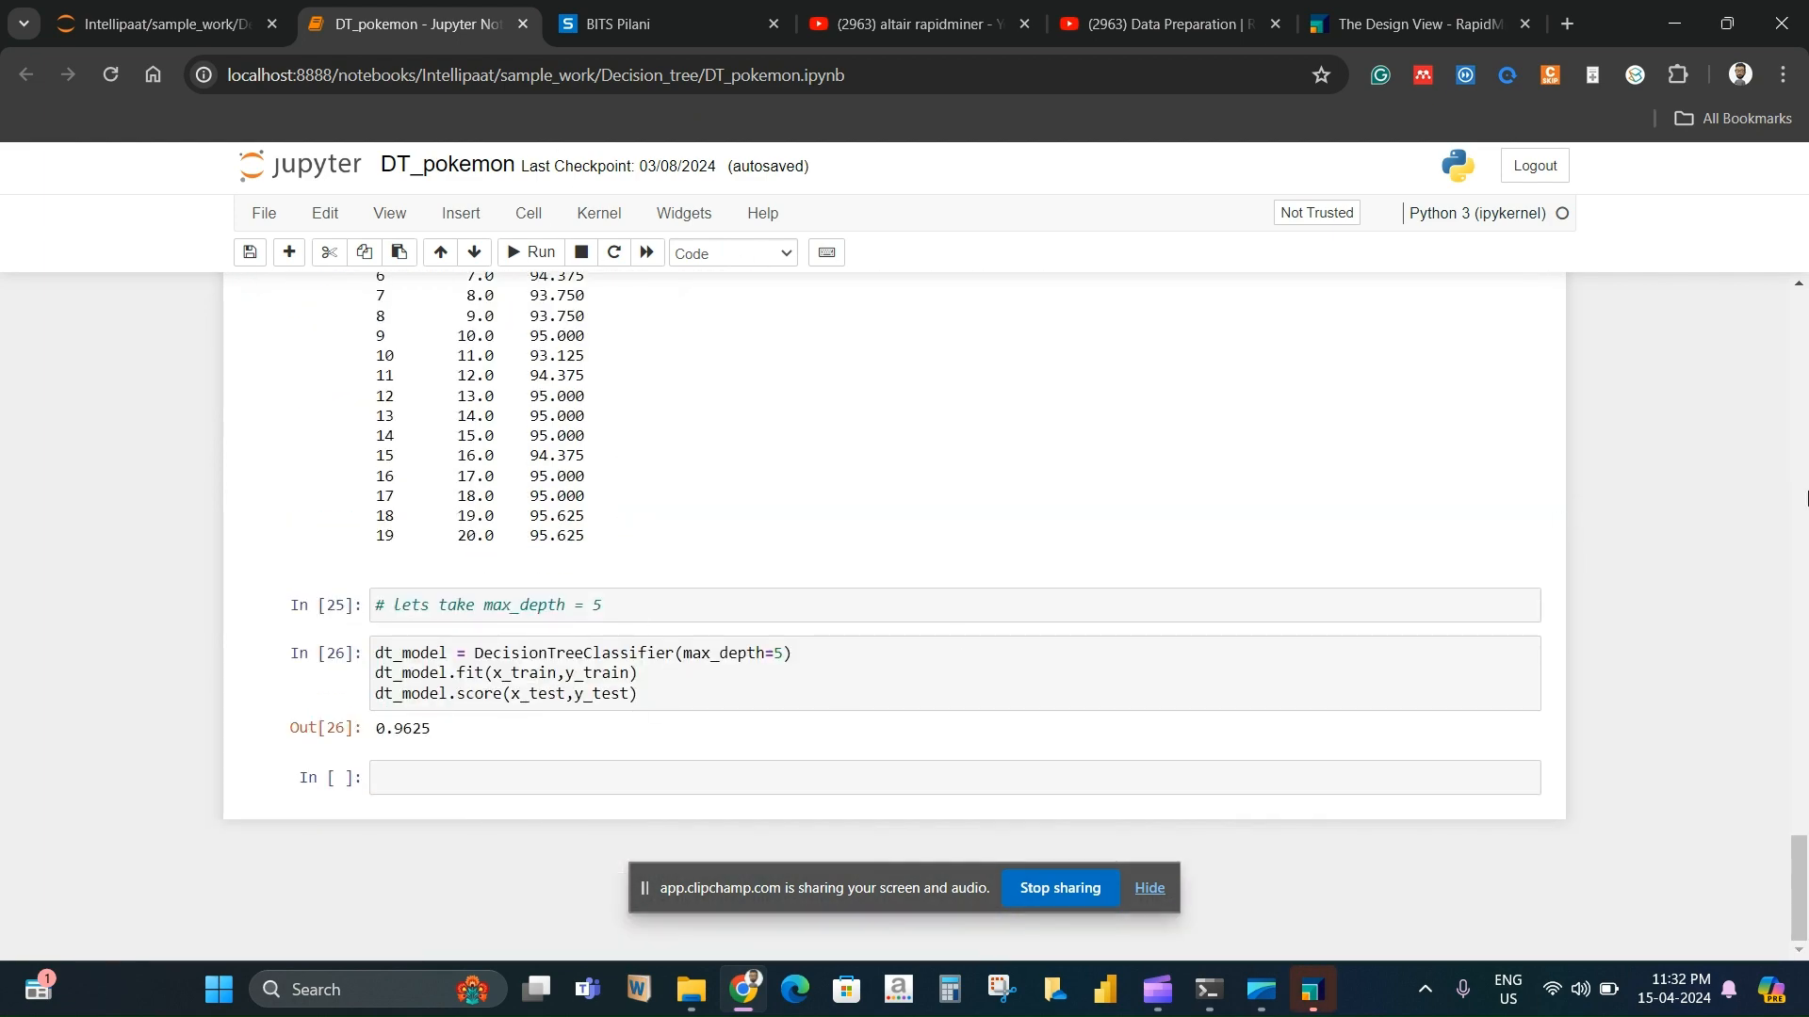
{"action": "scroll", "coordinate": [1805, 497], "scroll_direction": "up", "scroll_amount": 20}
{"action": "scroll", "coordinate": [1357, 455], "scroll_direction": "down", "scroll_amount": 4}
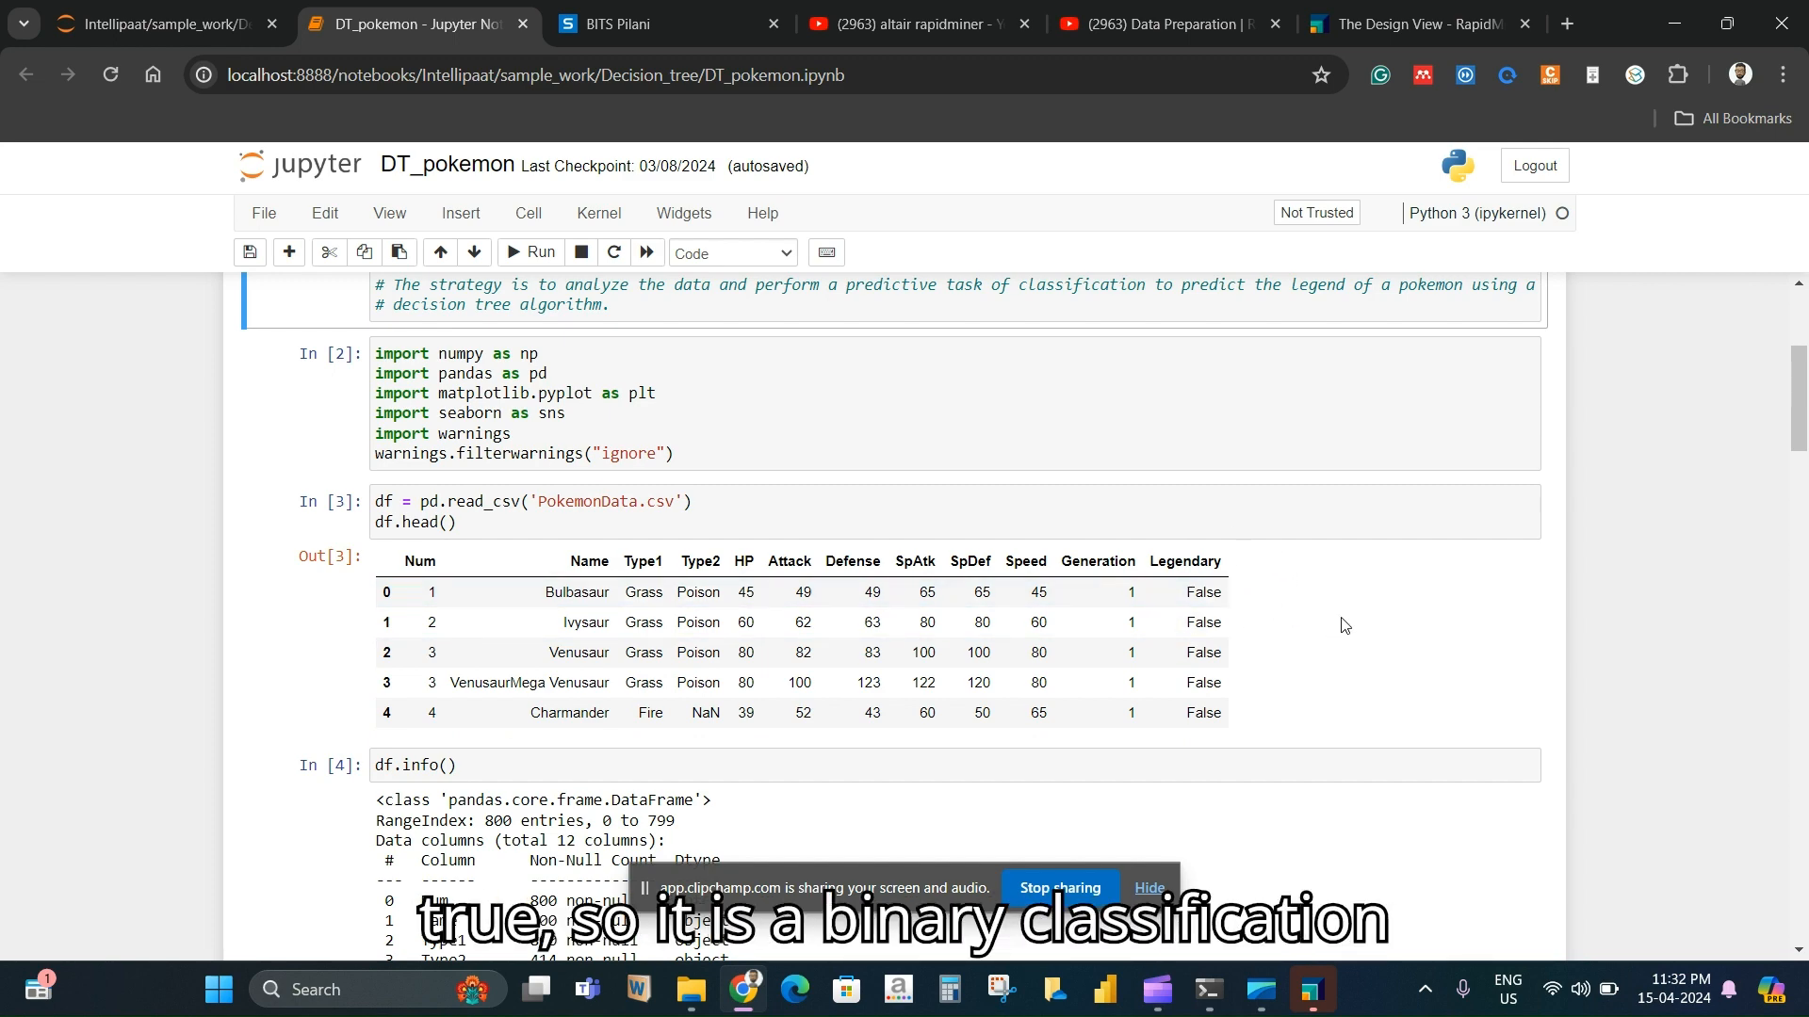
{"action": "scroll", "coordinate": [1319, 655], "scroll_direction": "down", "scroll_amount": 5}
{"action": "scroll", "coordinate": [1317, 657], "scroll_direction": "up", "scroll_amount": 1}
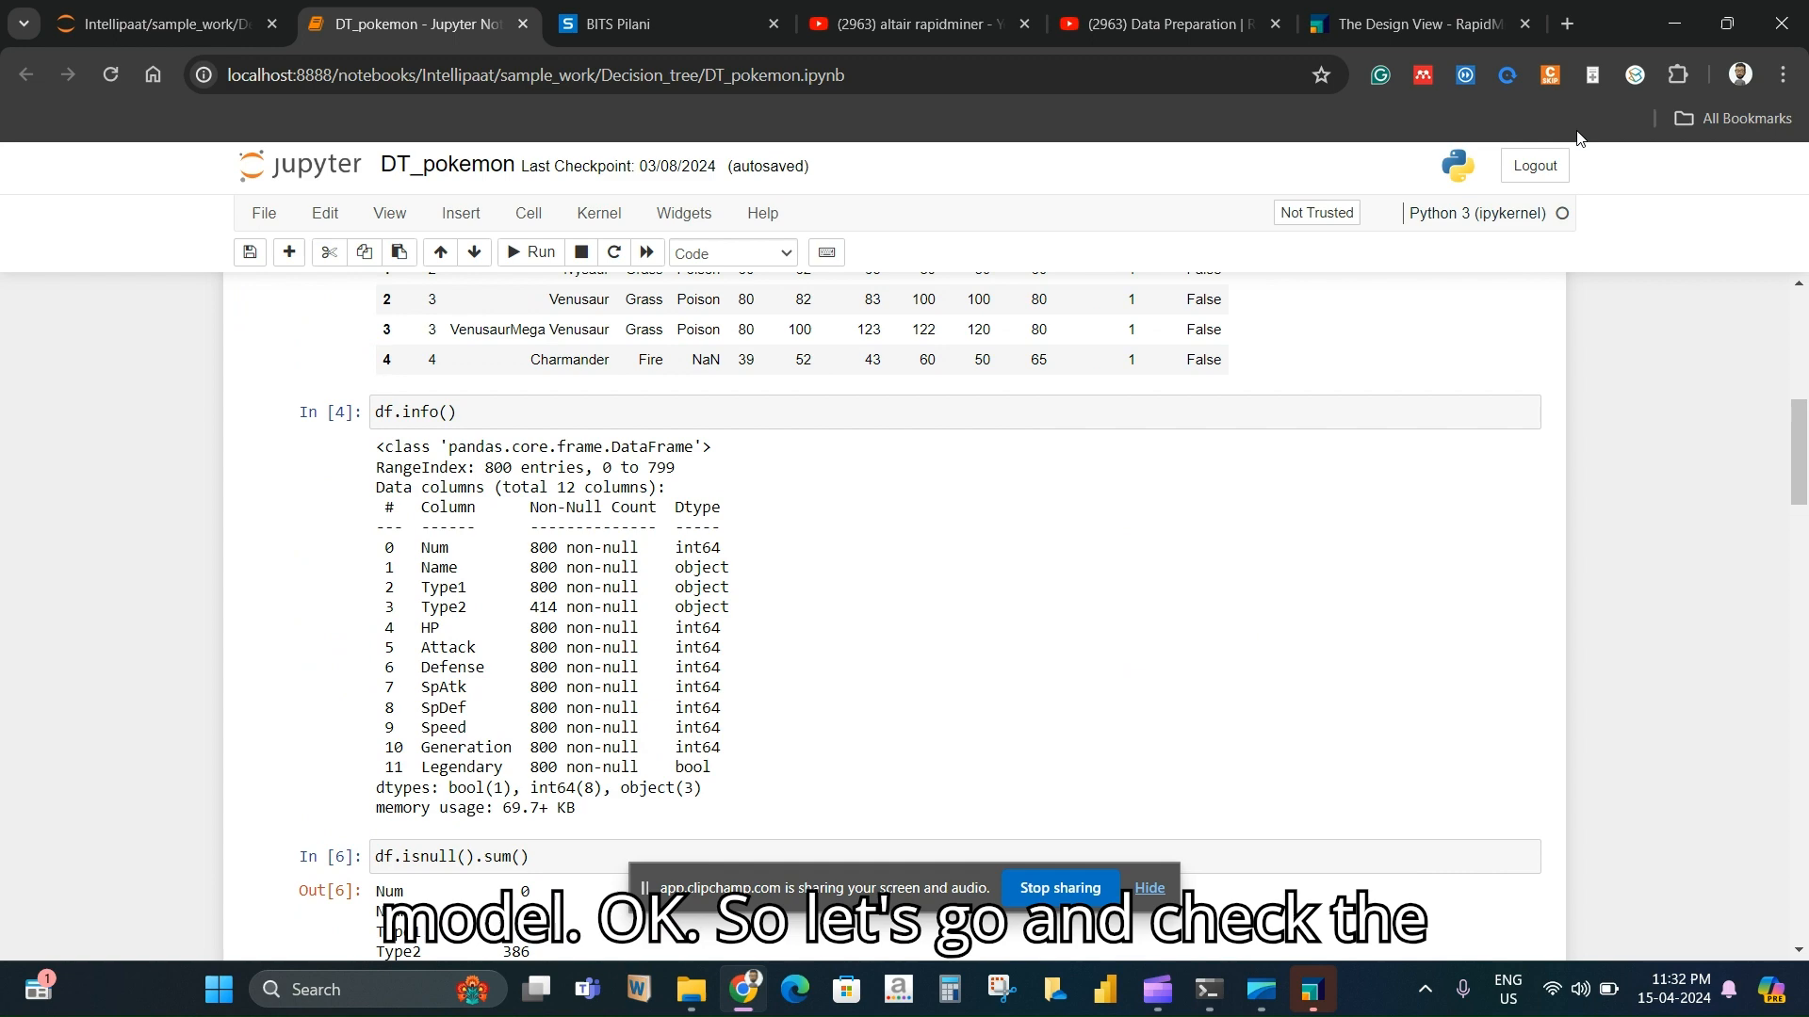
Switch to RapidMiner Studio, start a blank process and expand the data folder of the Local Repository
{"action": "left_click", "coordinate": [1309, 1007]}
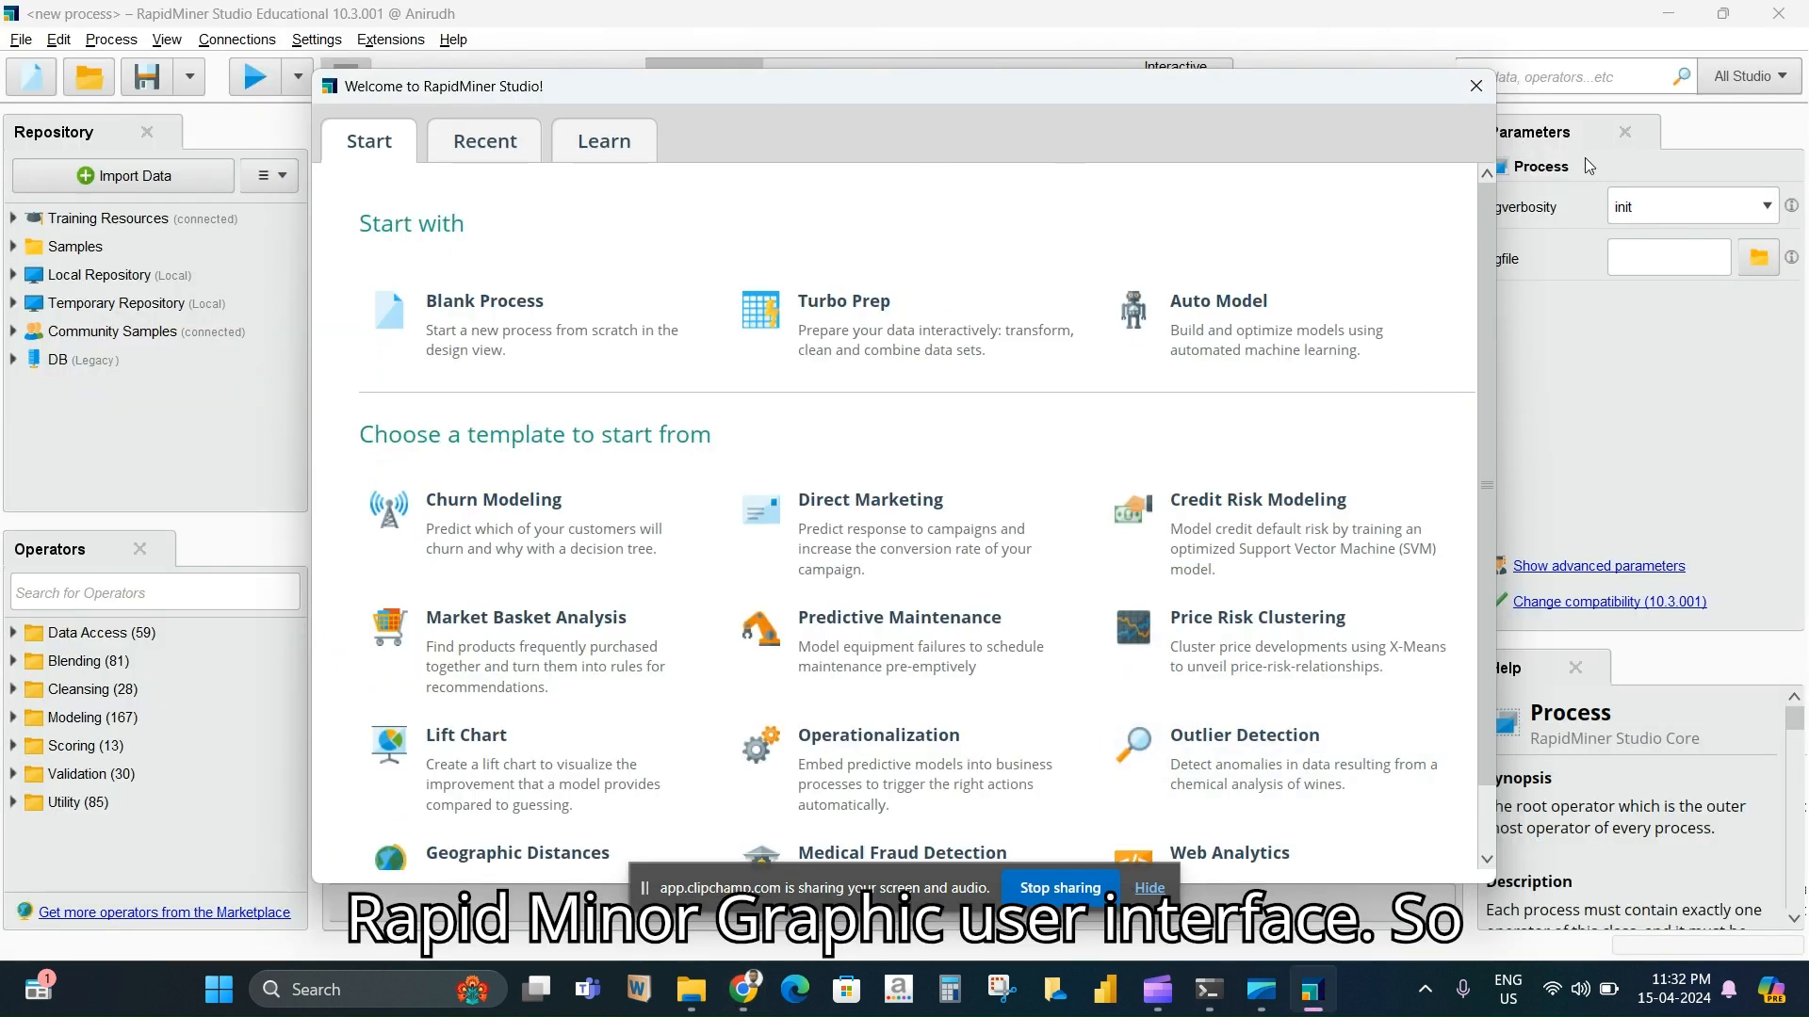
{"action": "left_click", "coordinate": [512, 337]}
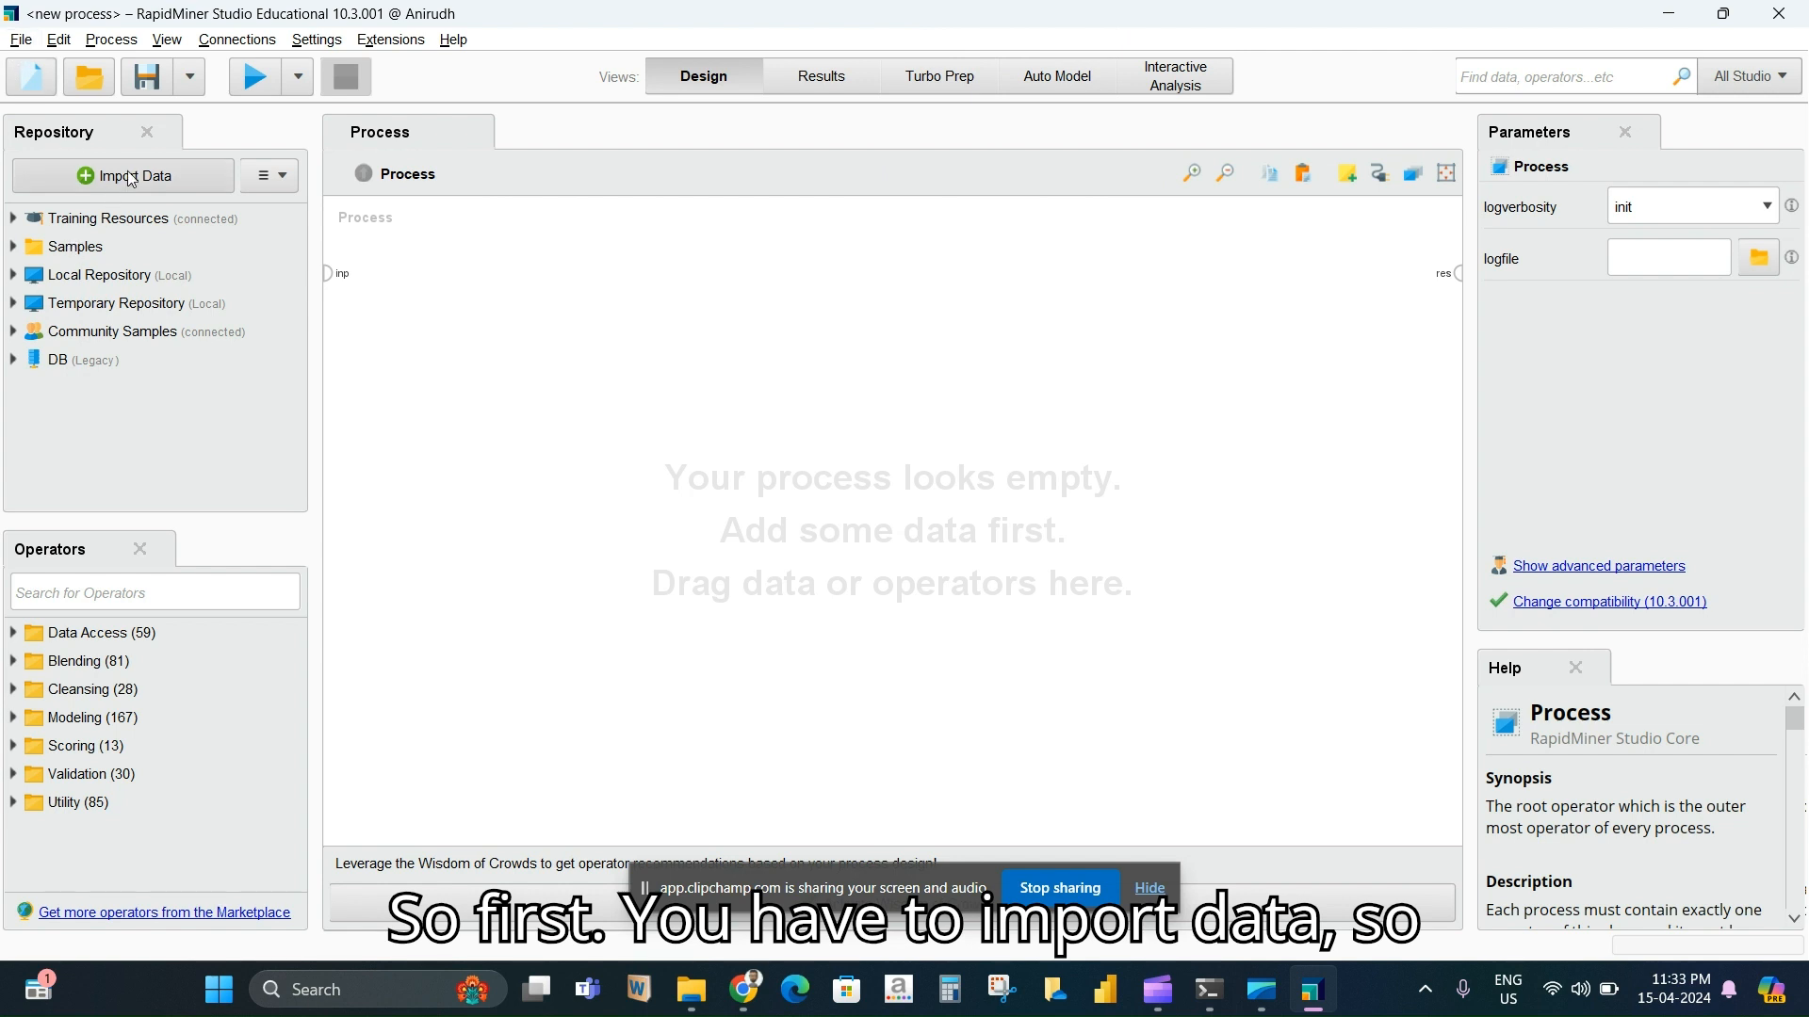
{"action": "double_click", "coordinate": [101, 276]}
{"action": "double_click", "coordinate": [81, 331]}
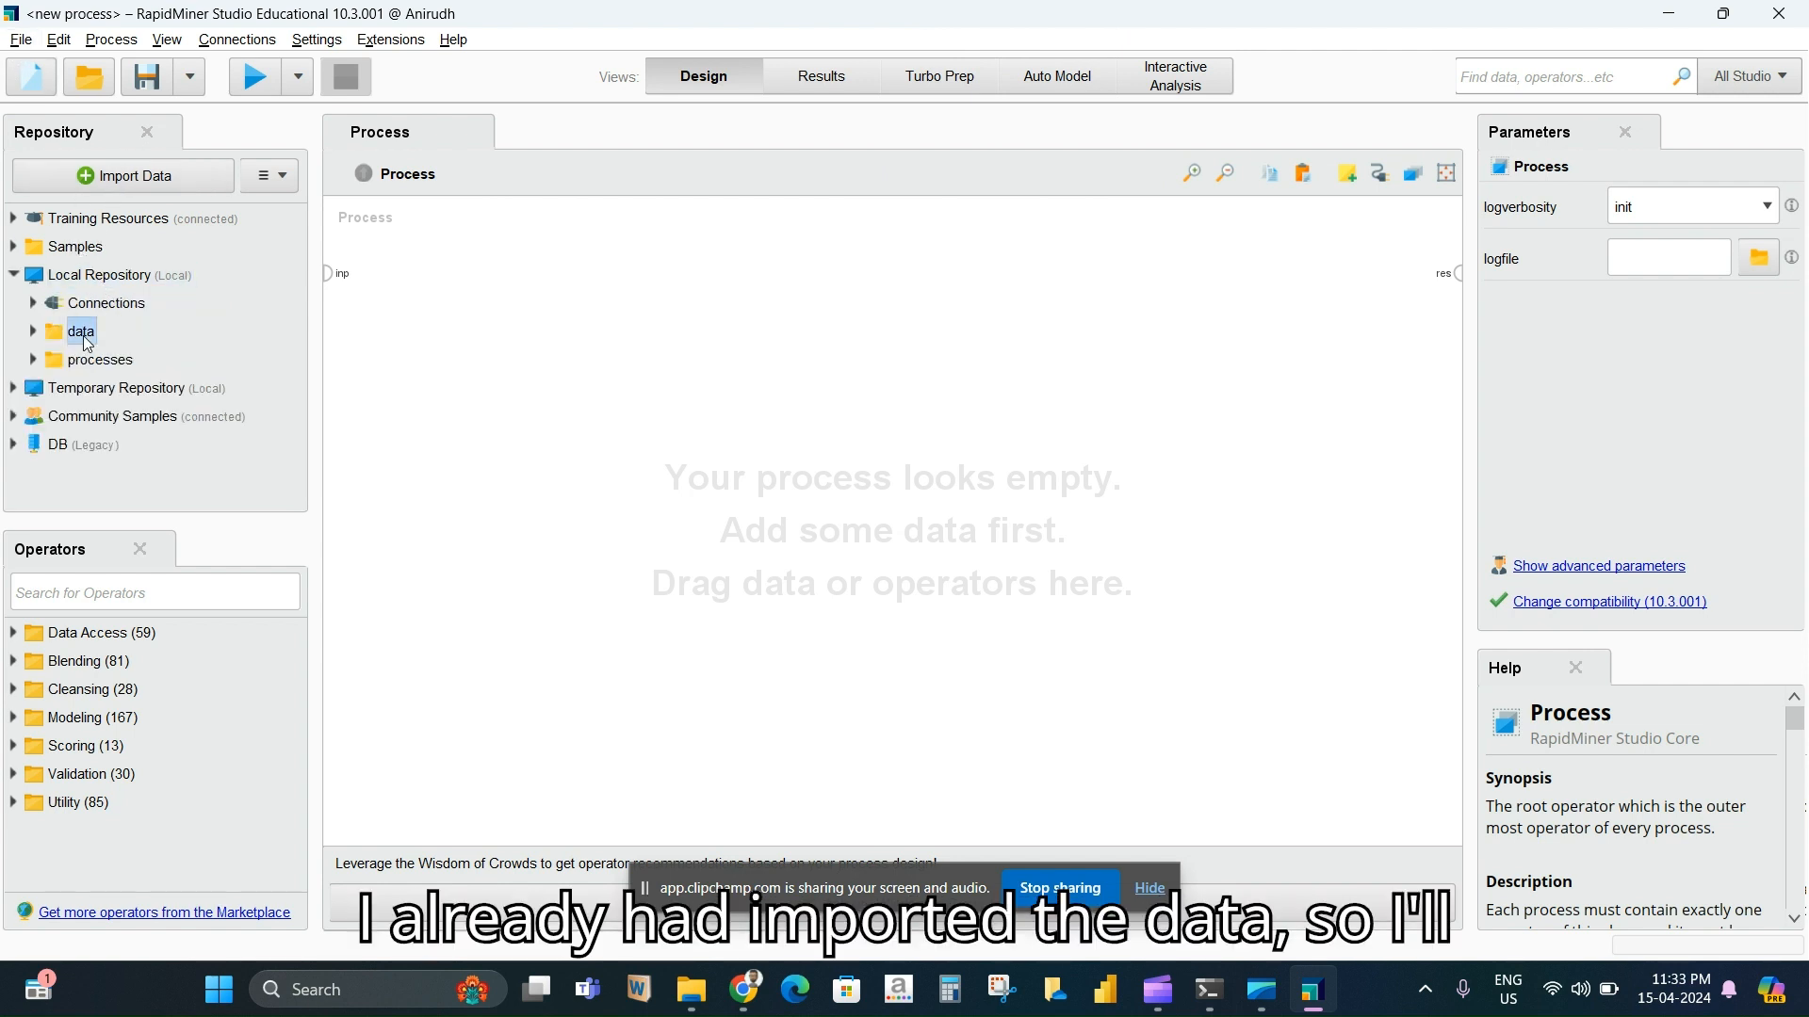
{"action": "left_click", "coordinate": [129, 182]}
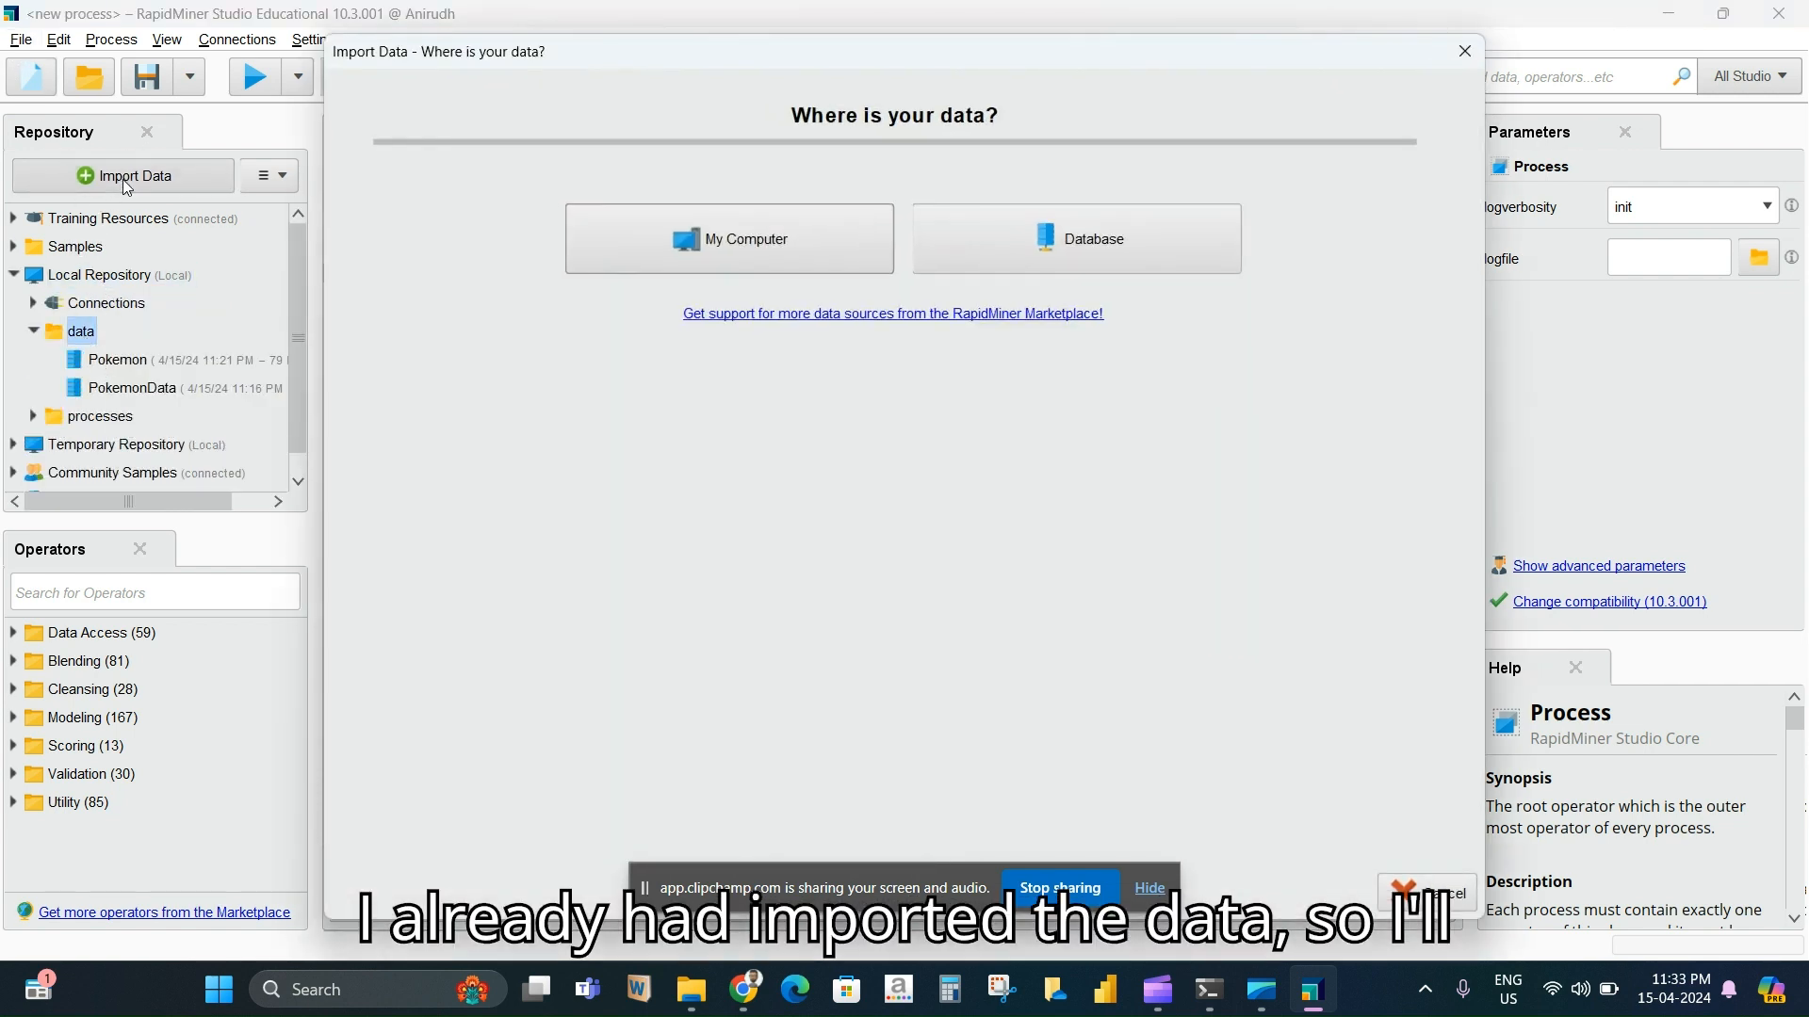
{"action": "left_click", "coordinate": [607, 233]}
{"action": "left_click", "coordinate": [1315, 185]}
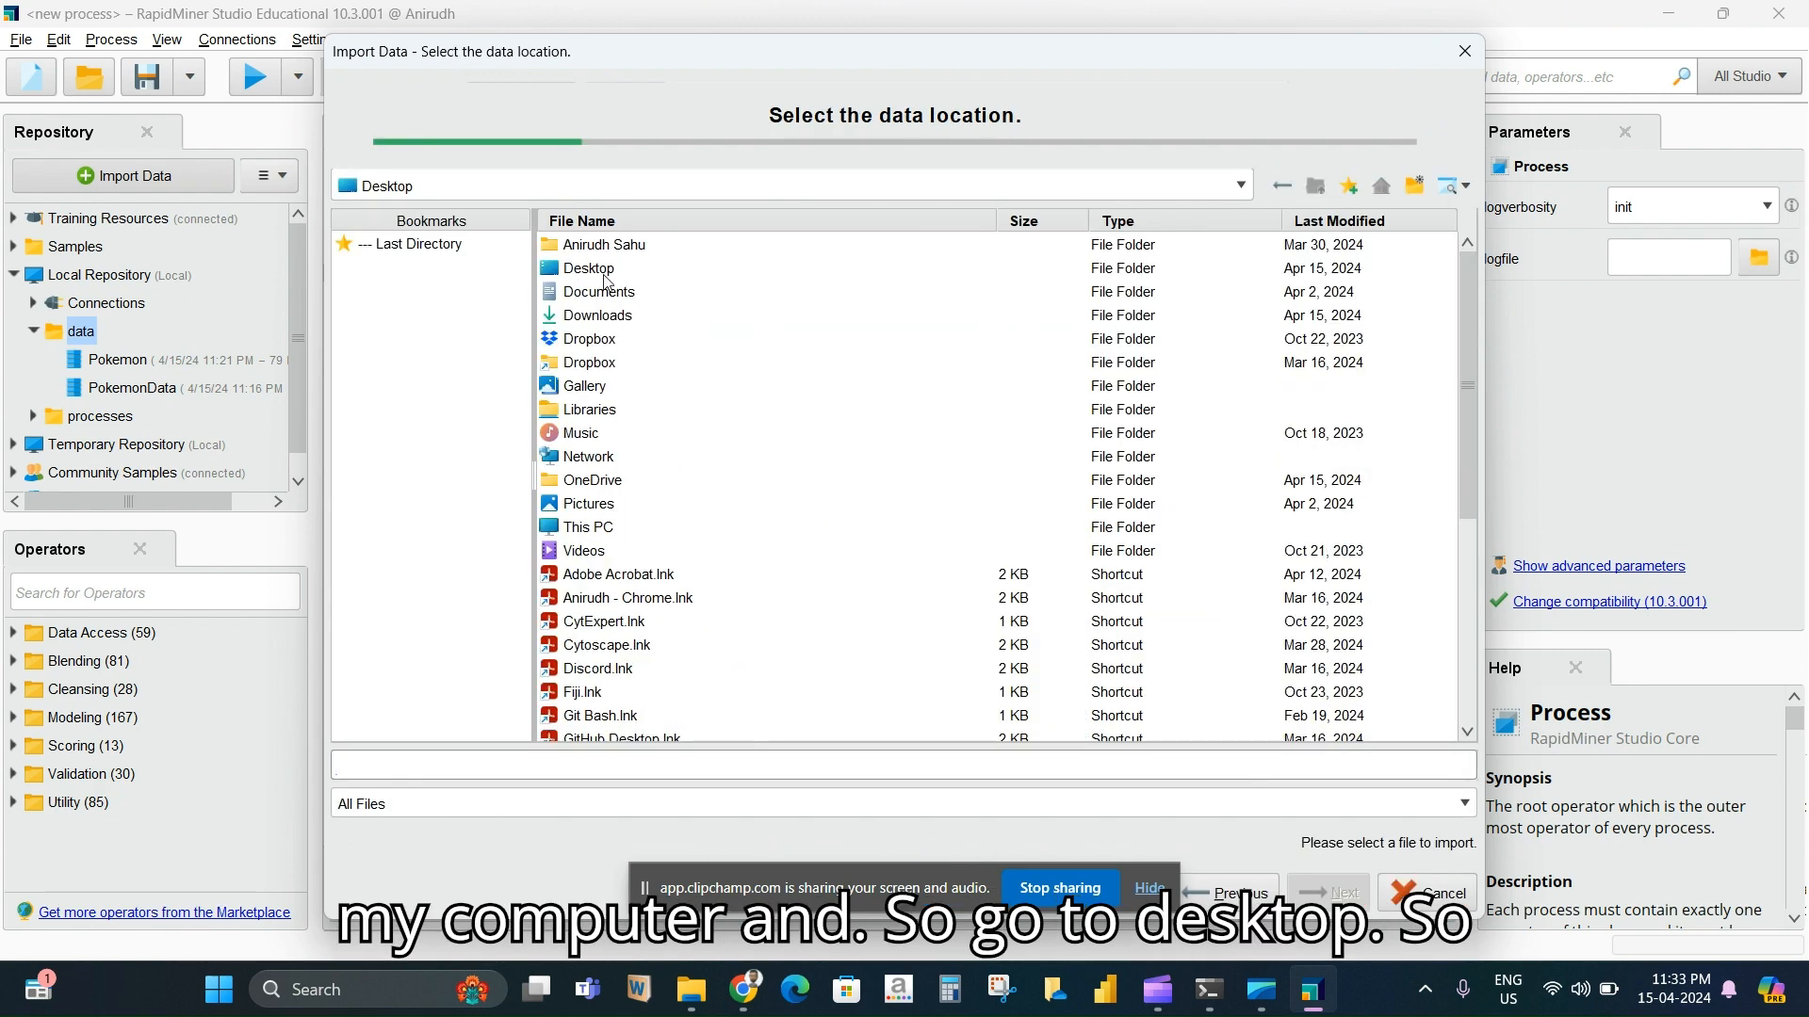
{"action": "double_click", "coordinate": [597, 271]}
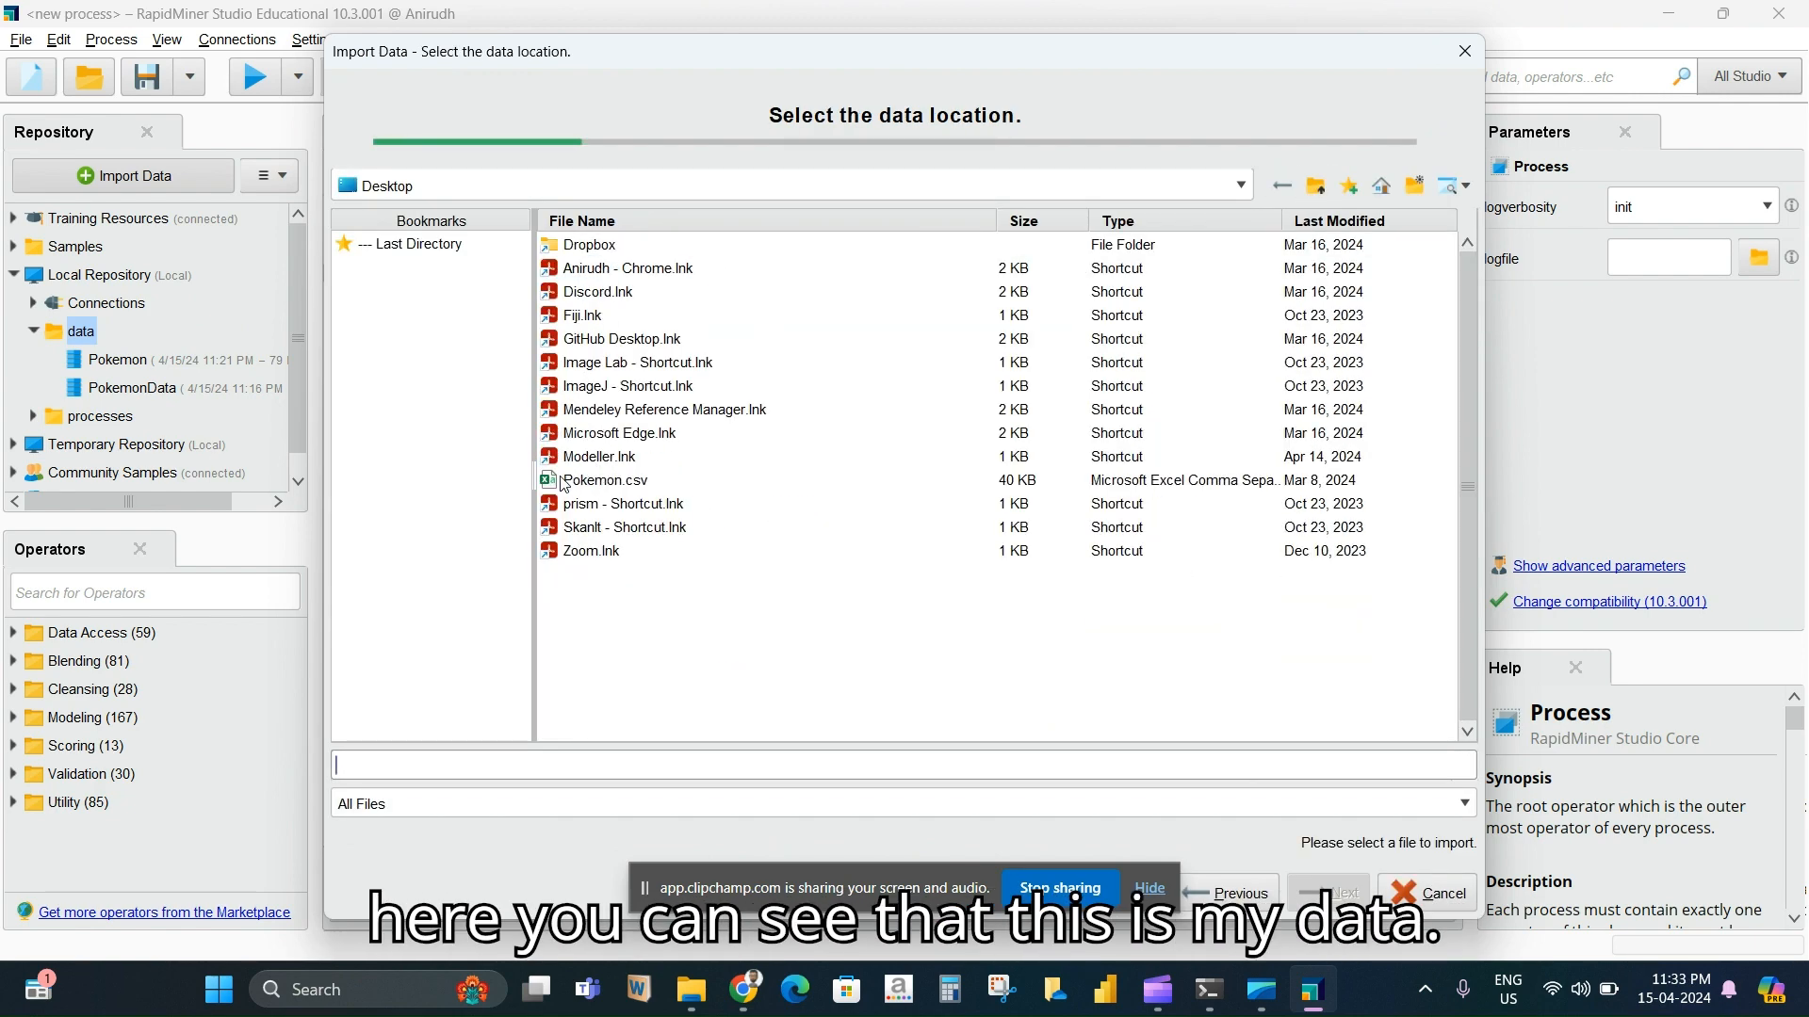
{"action": "left_click", "coordinate": [603, 481]}
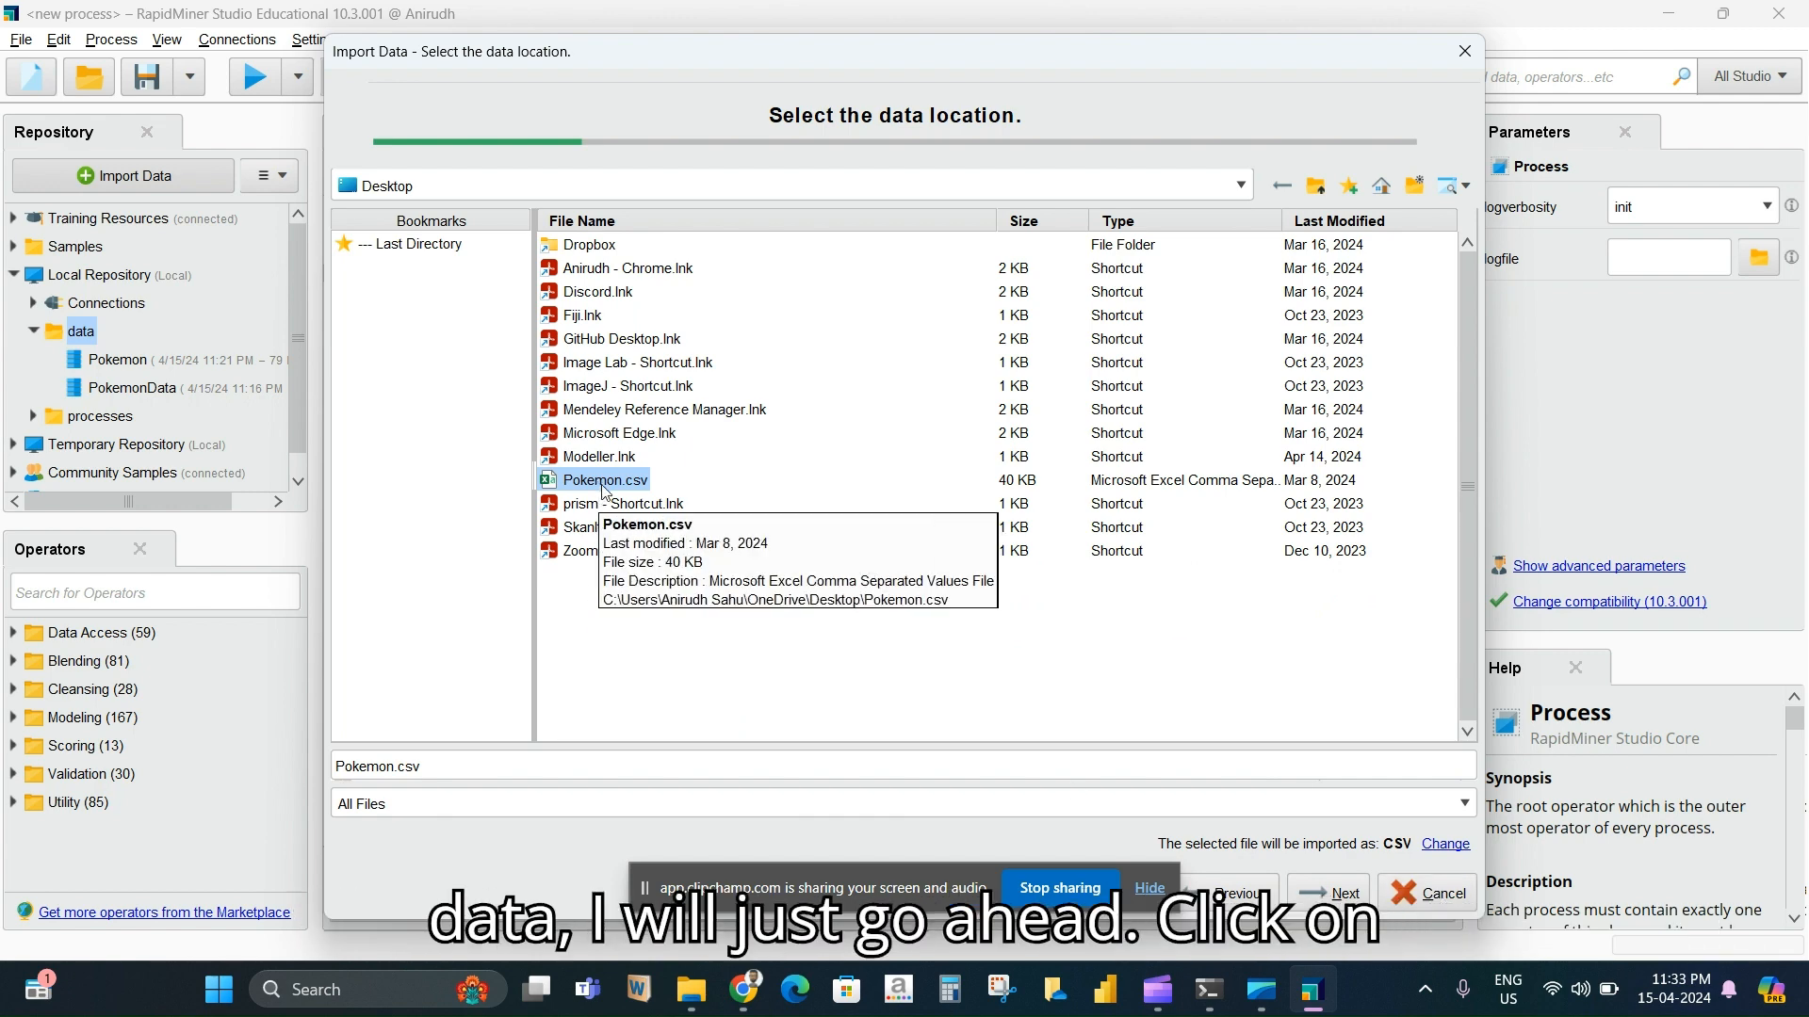
{"action": "left_click", "coordinate": [1440, 897]}
Open the Pokemon dataset stored in the Local Repository, look over its rows and close it
{"action": "double_click", "coordinate": [111, 360]}
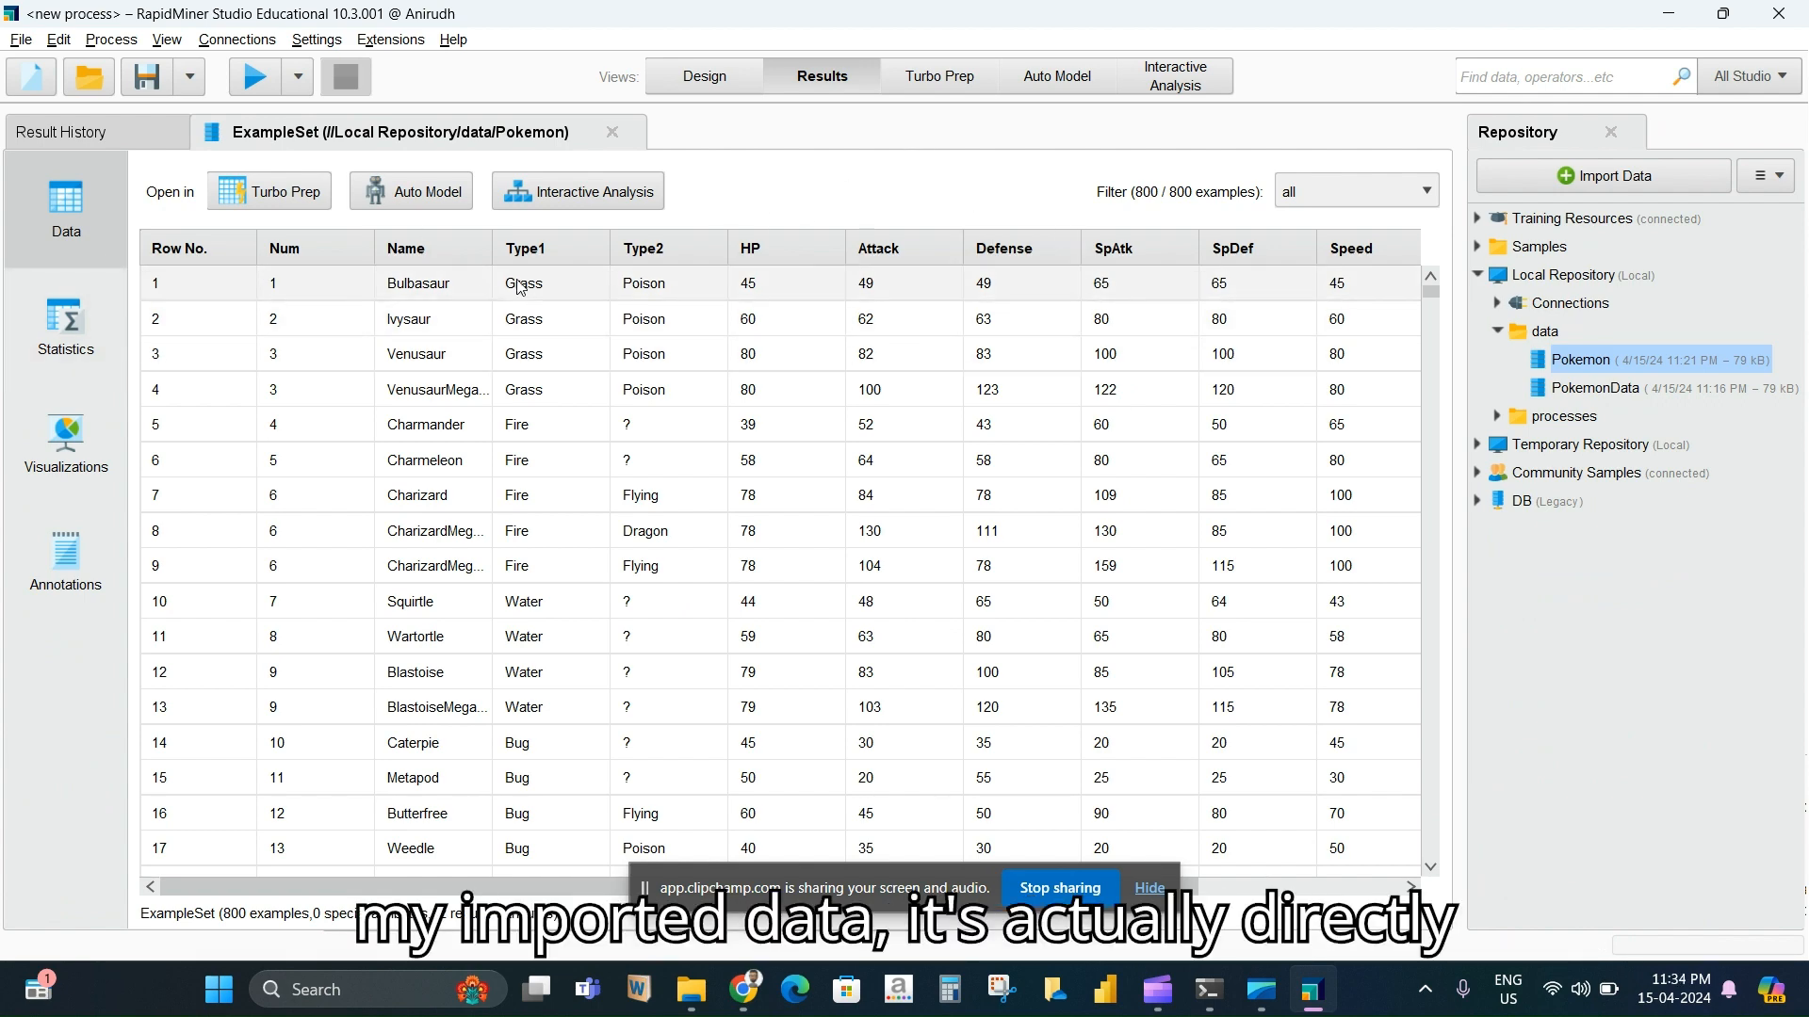
{"action": "scroll", "coordinate": [953, 537], "scroll_direction": "down", "scroll_amount": 3}
{"action": "scroll", "coordinate": [1432, 294], "scroll_direction": "up", "scroll_amount": 3}
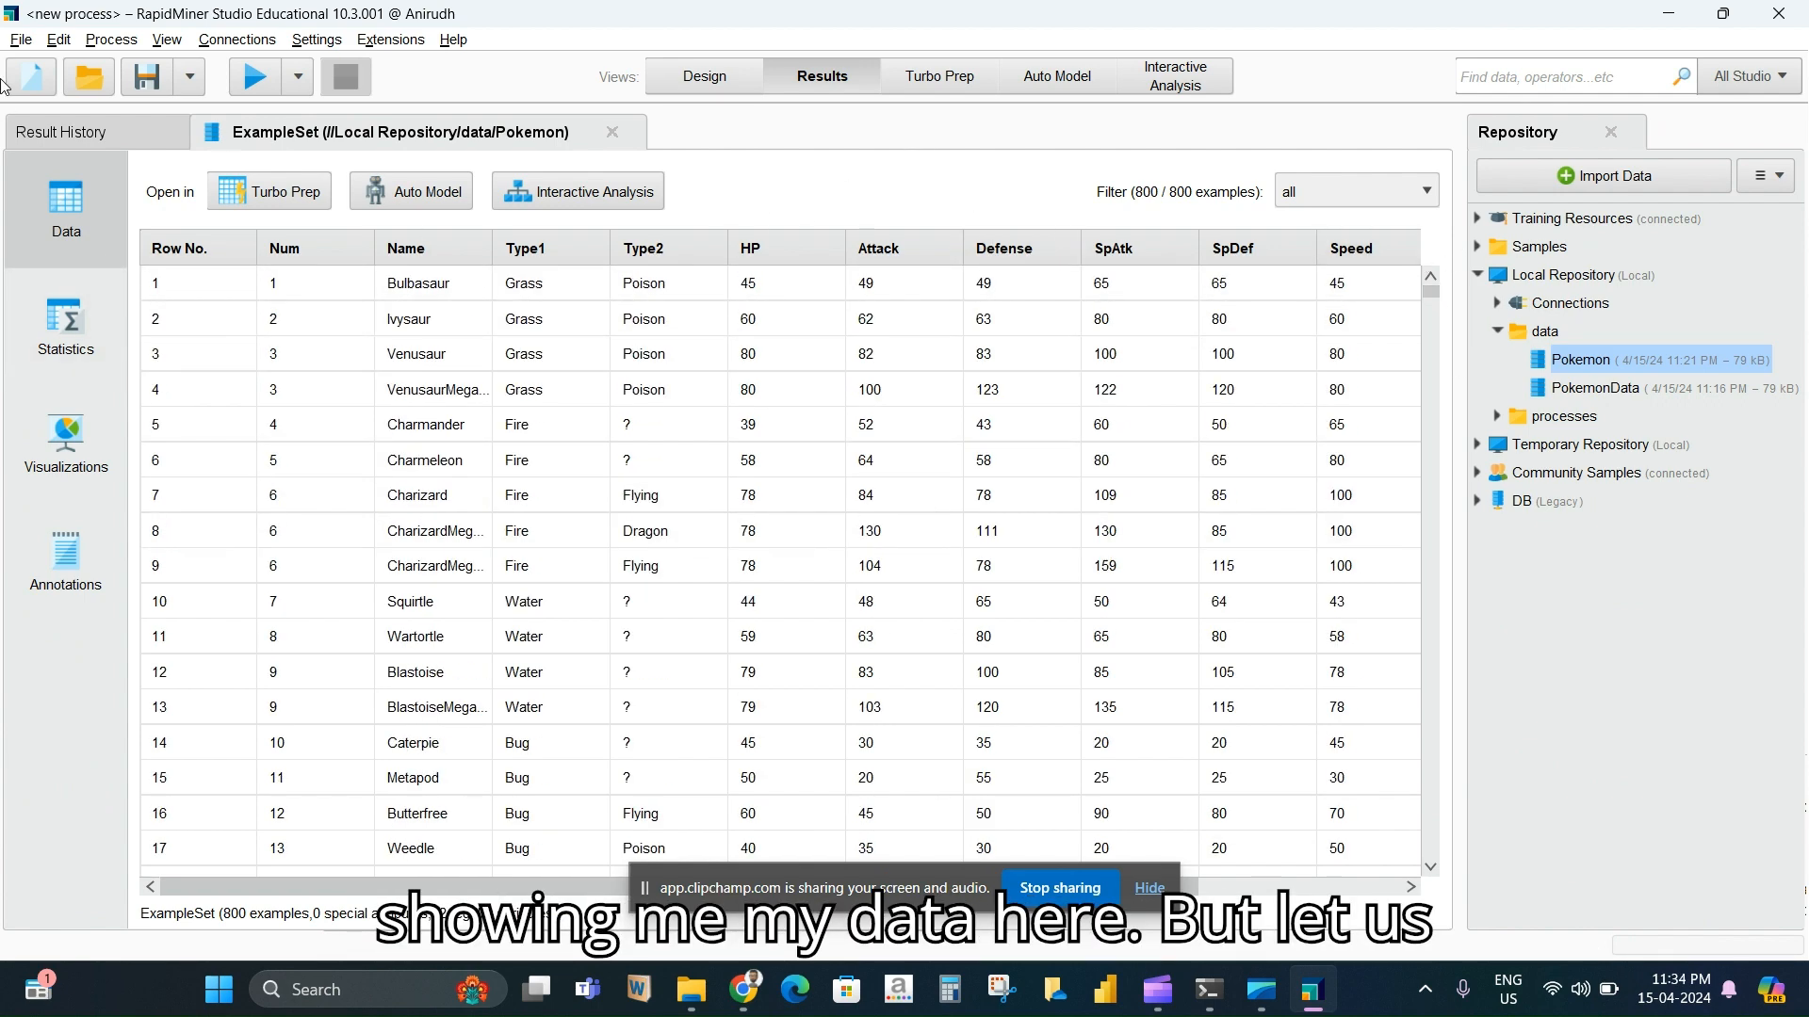
{"action": "left_click", "coordinate": [612, 133]}
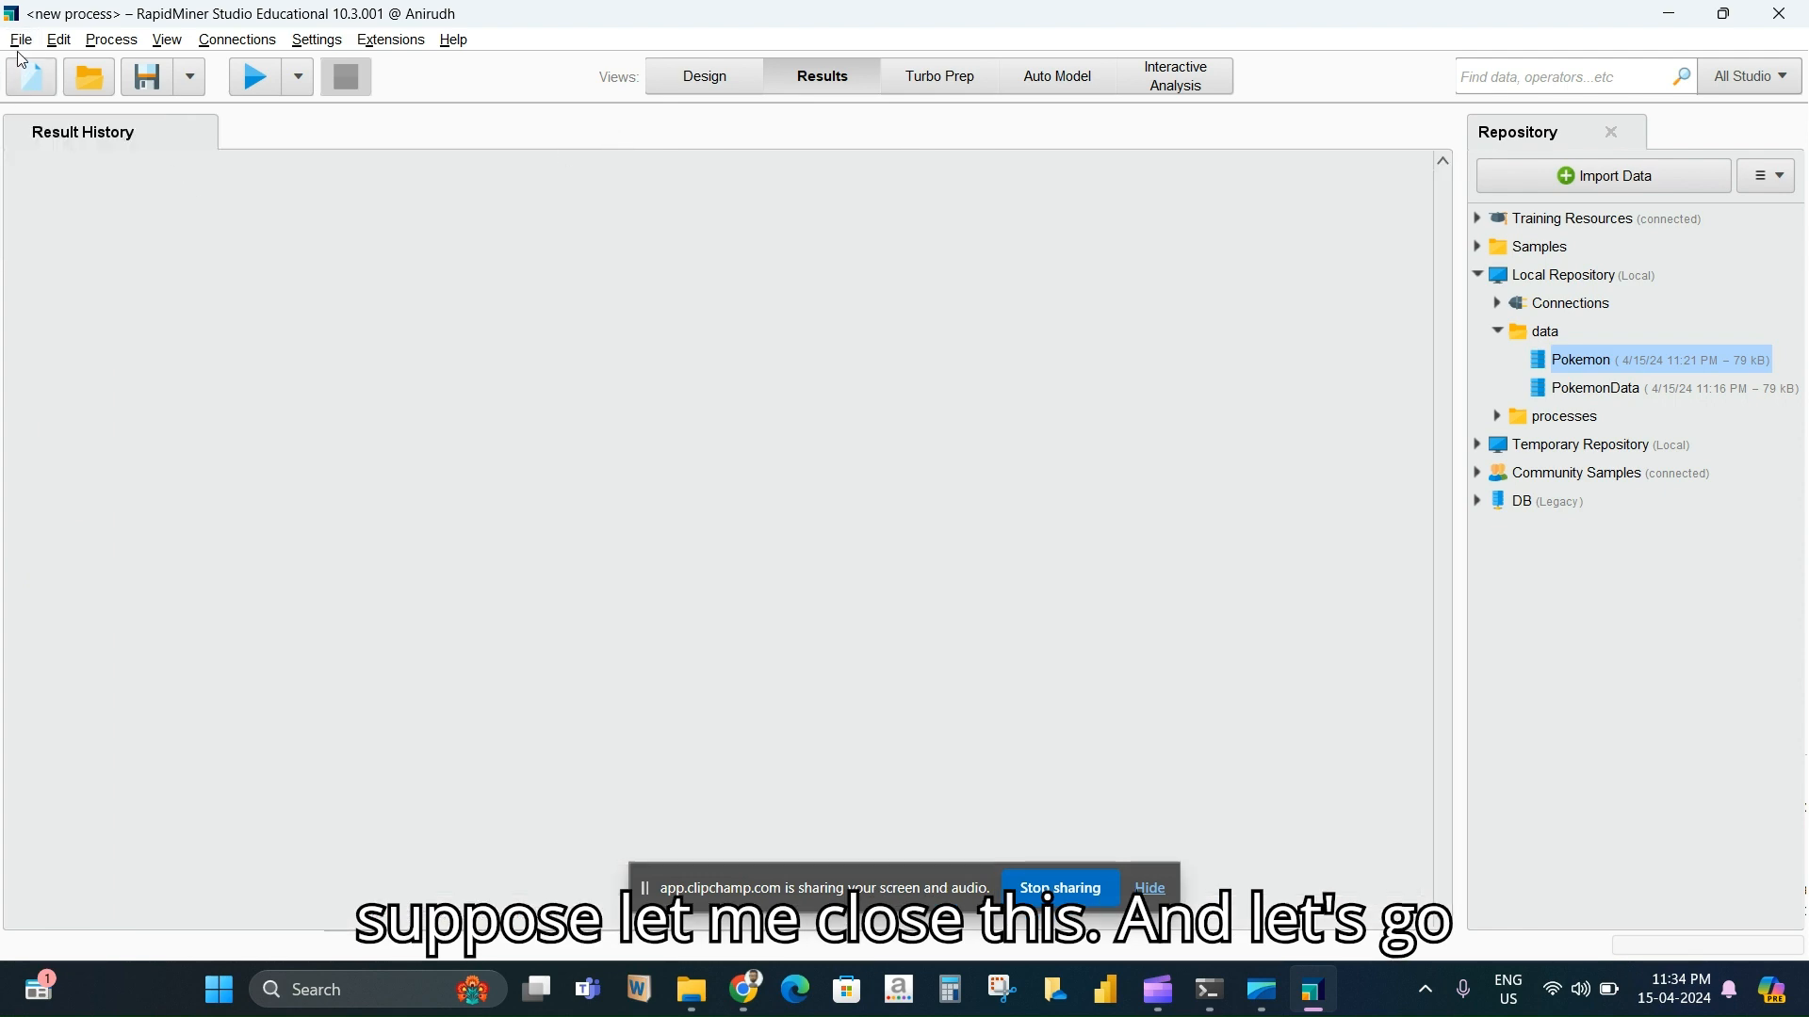
Return to the Design view and start a data import from the computer using Pokemon.csv in the Desktop folder
{"action": "left_click", "coordinate": [680, 85]}
{"action": "left_click", "coordinate": [21, 39]}
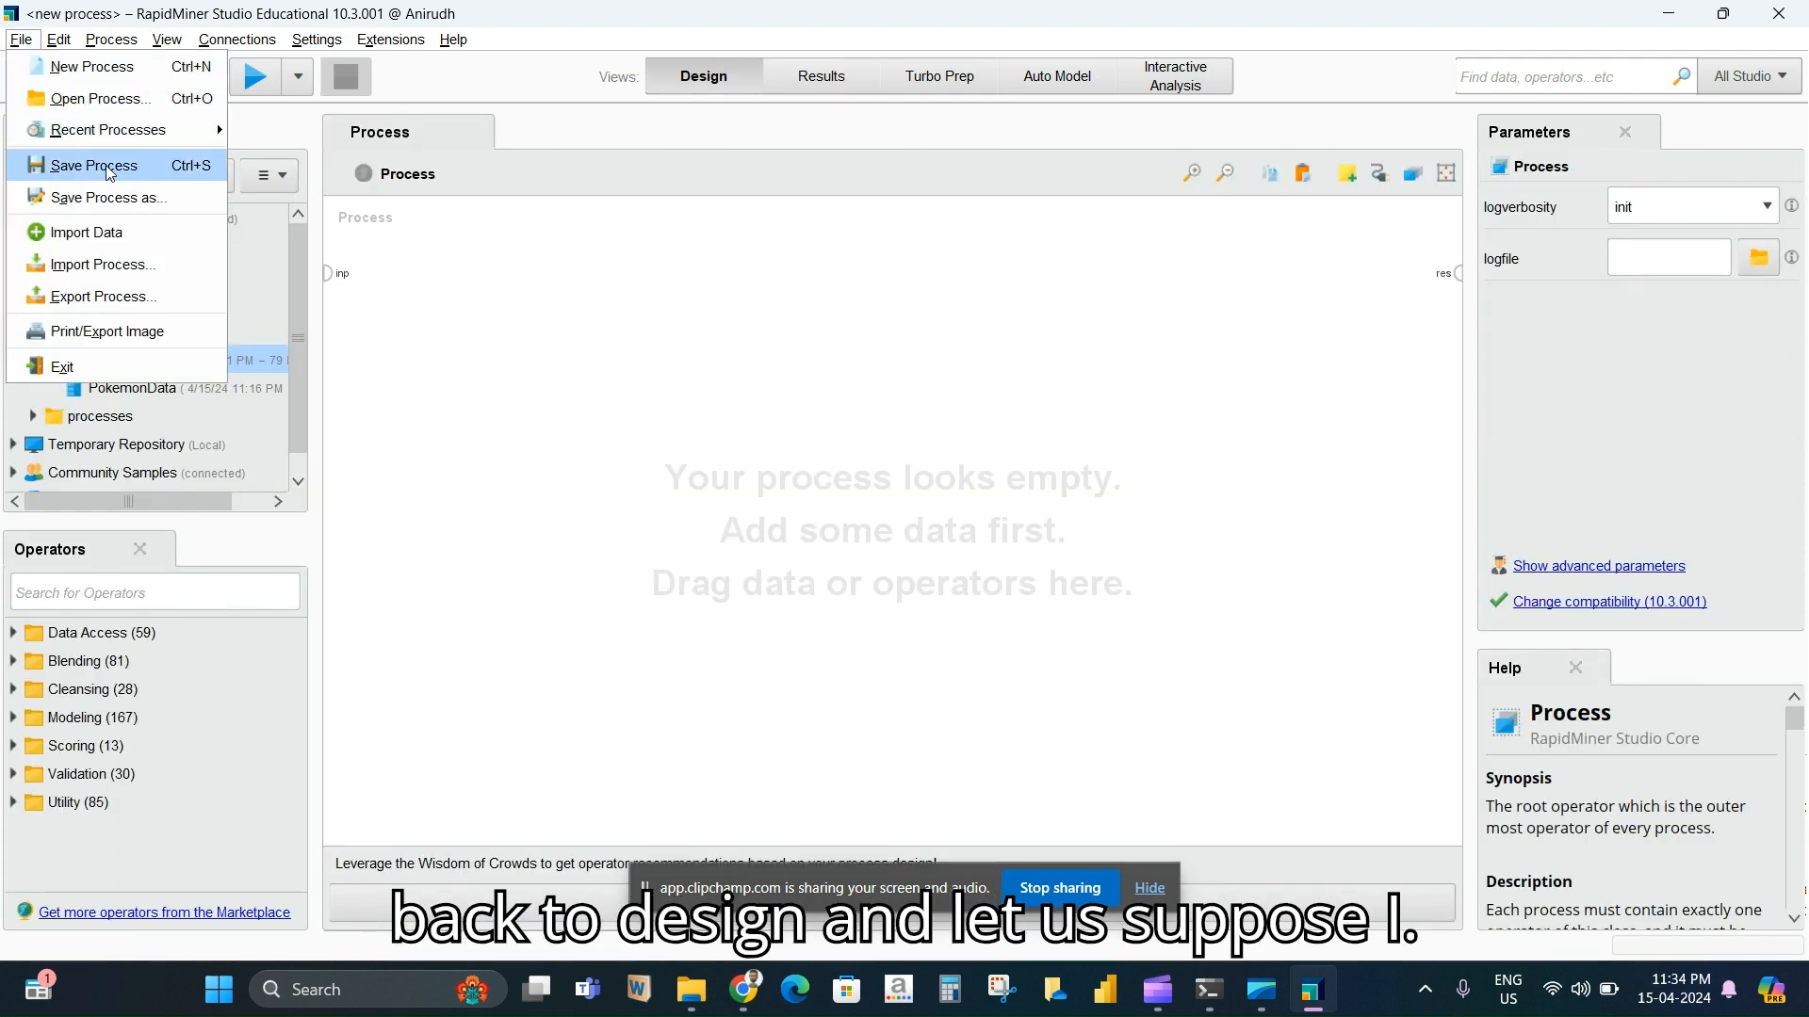
{"action": "left_click", "coordinate": [66, 231]}
{"action": "left_click", "coordinate": [769, 256]}
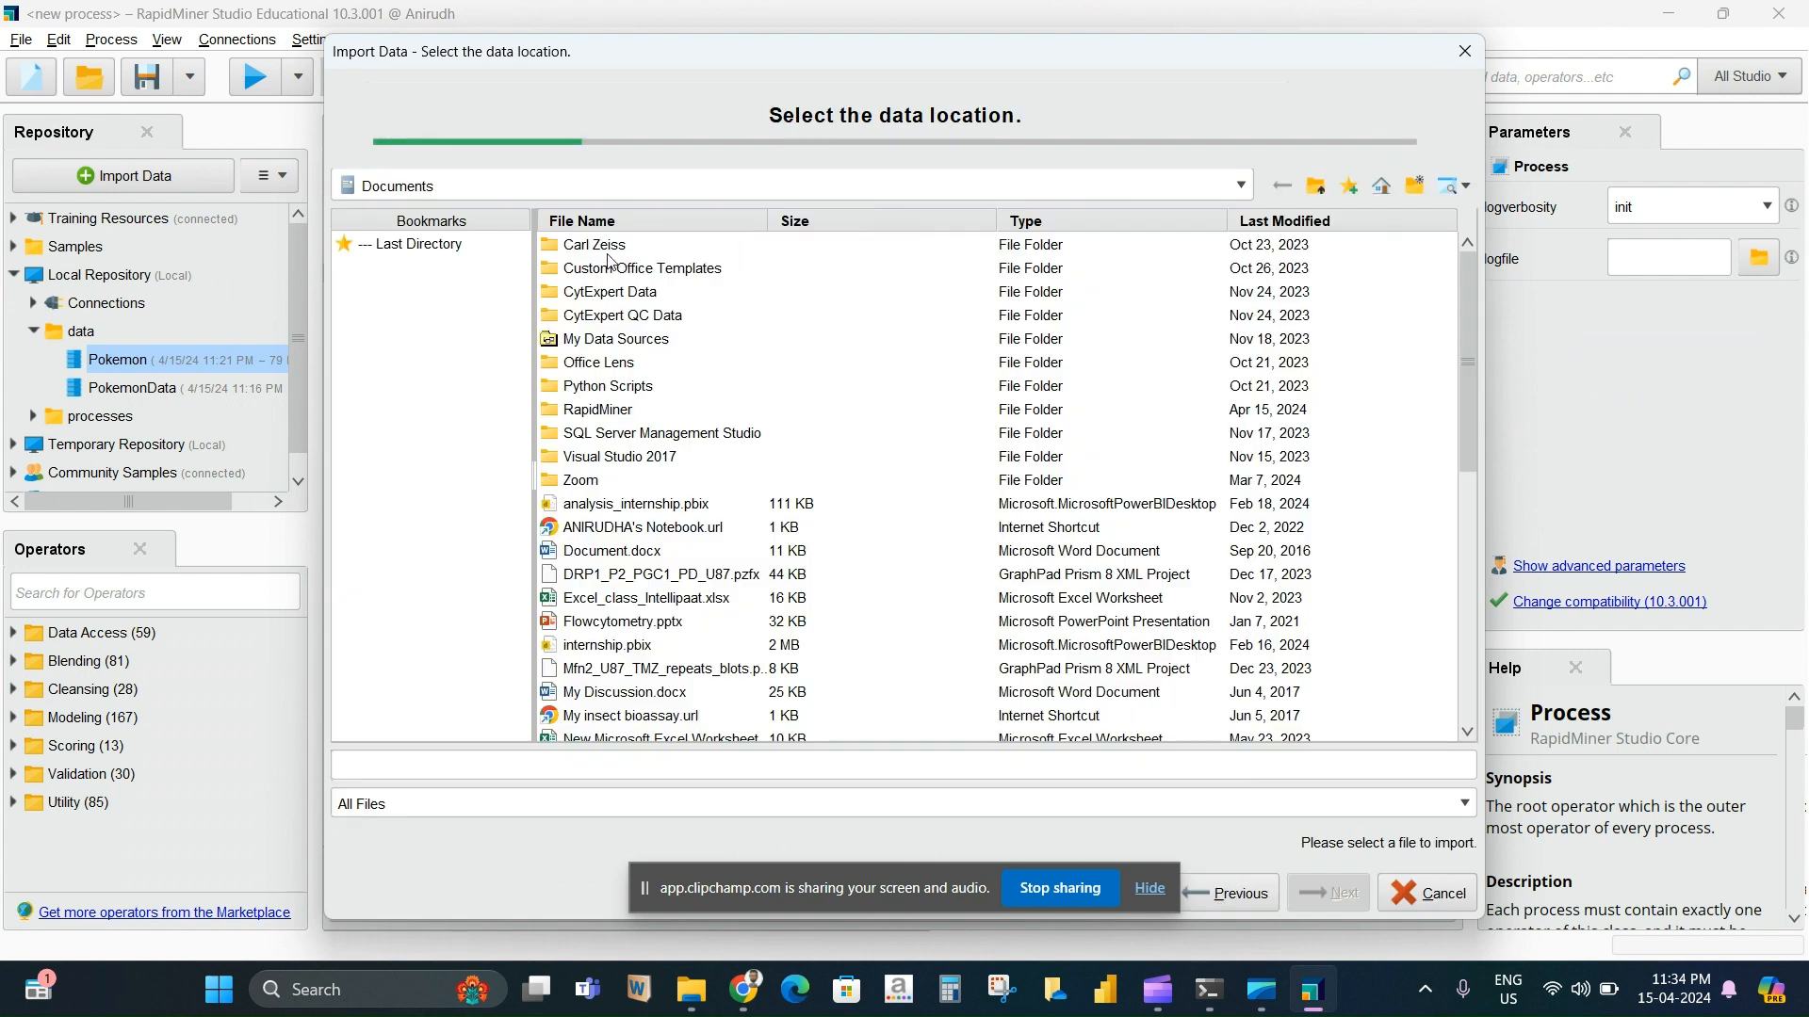
{"action": "left_click", "coordinate": [1315, 185]}
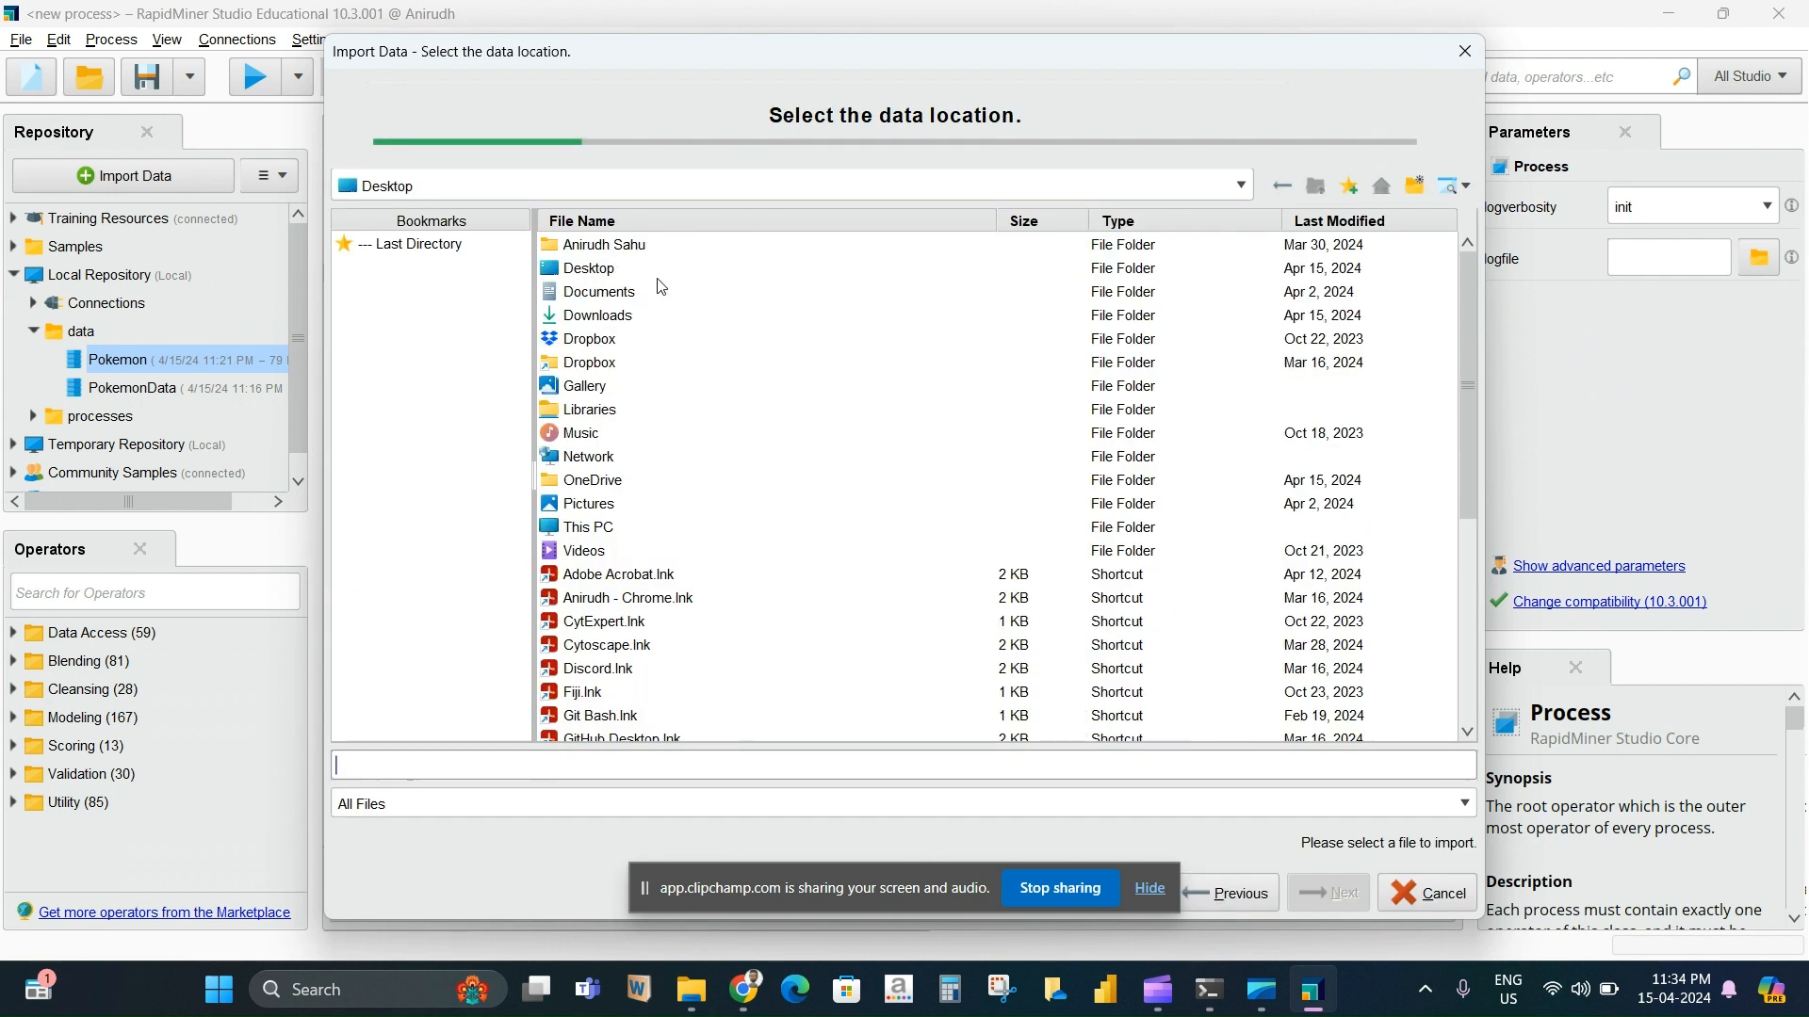
{"action": "double_click", "coordinate": [568, 272]}
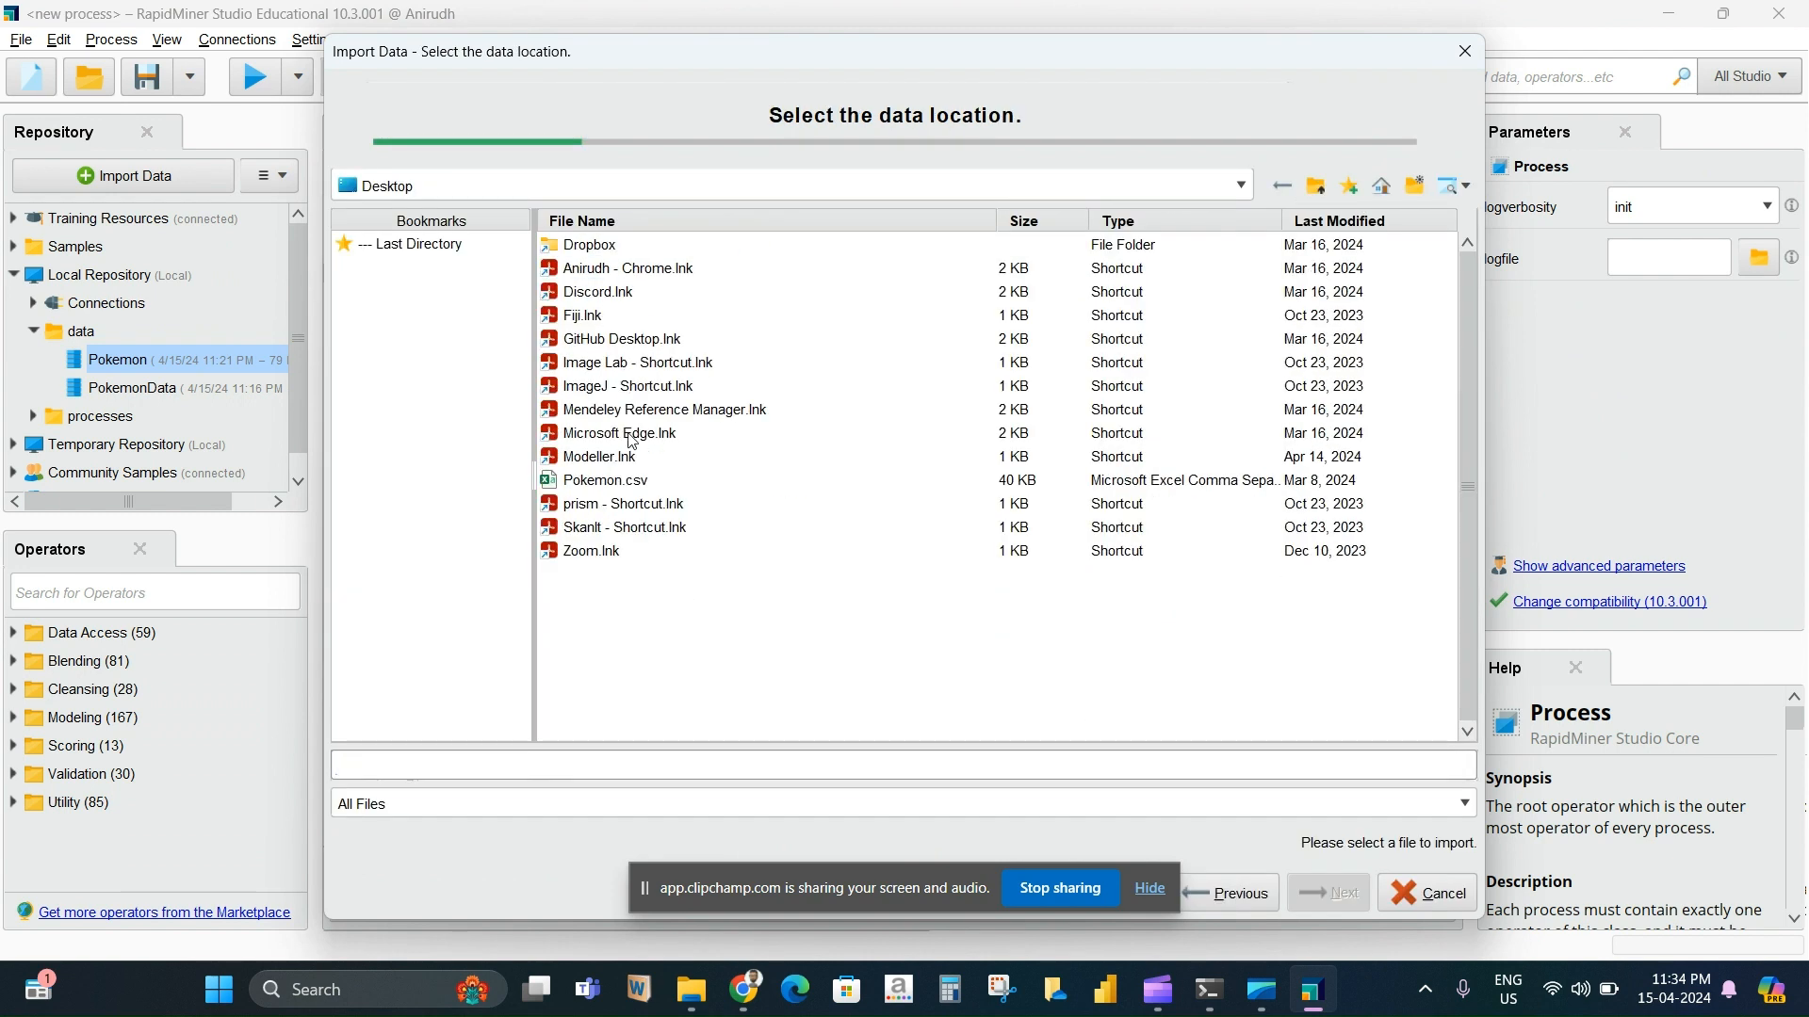
{"action": "left_click", "coordinate": [633, 483]}
{"action": "left_click", "coordinate": [1333, 897]}
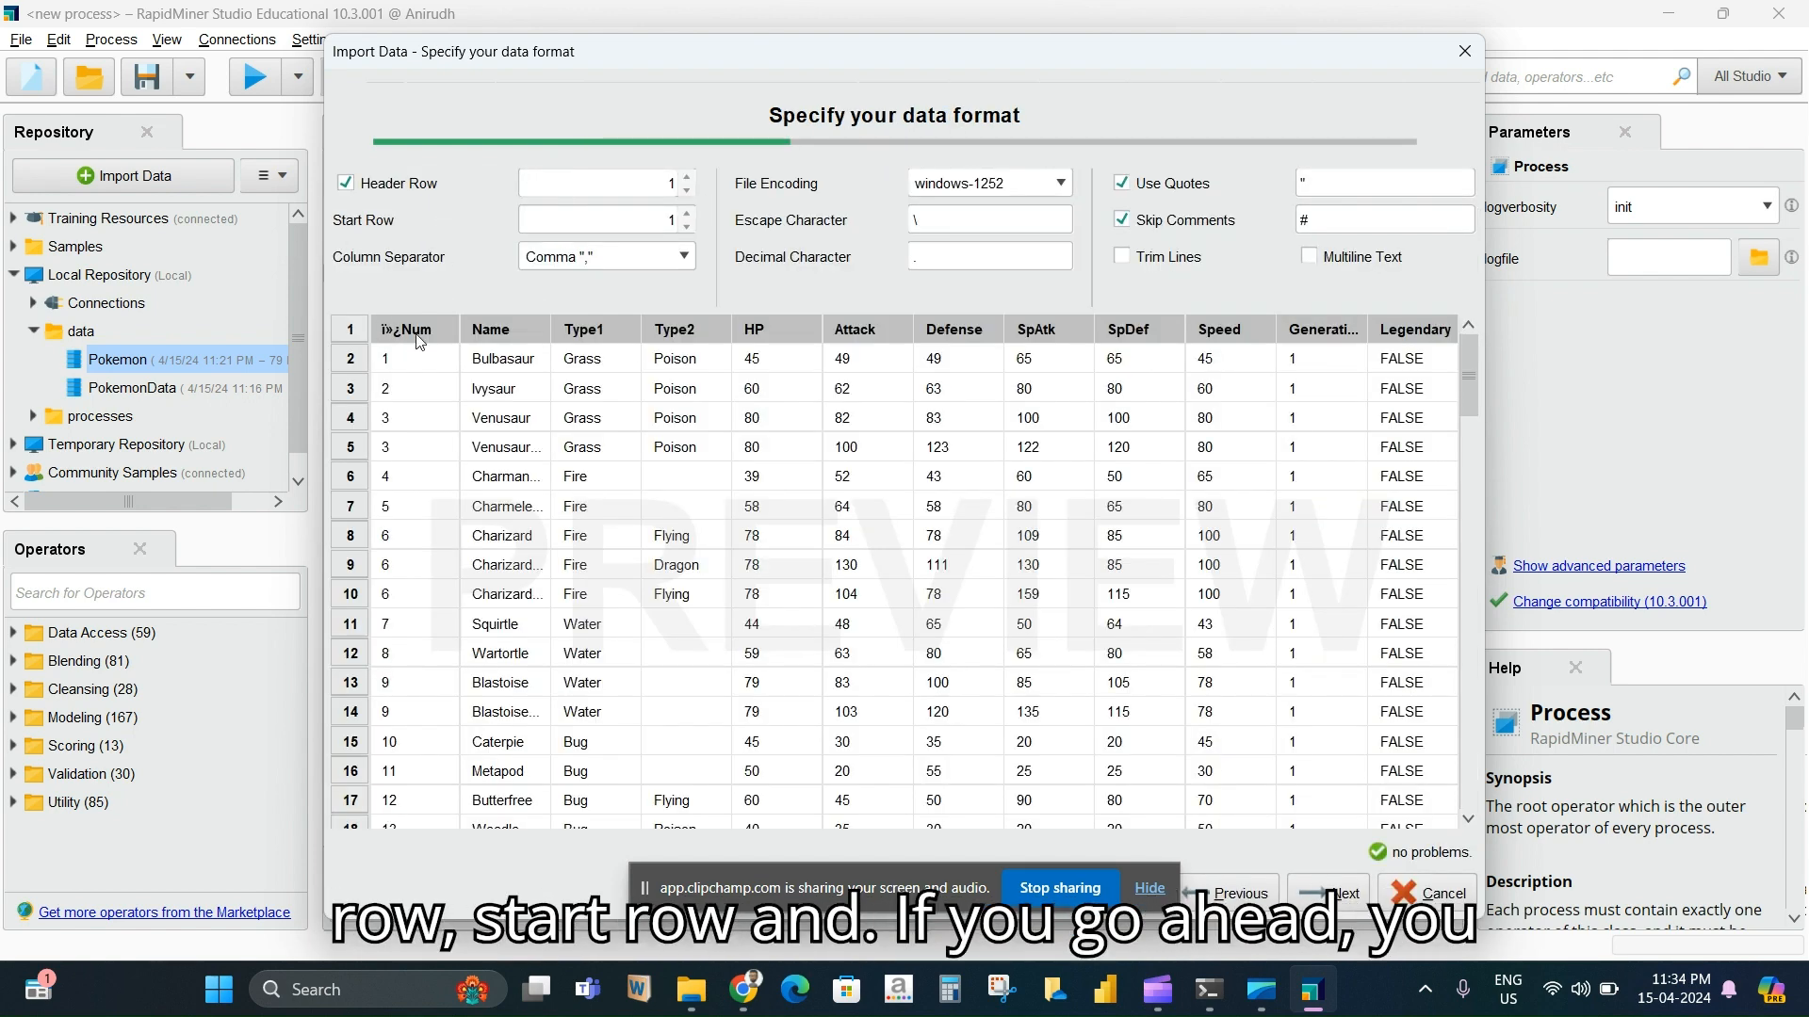
Accept the default data format for the CSV file and rename the first column as Num
{"action": "left_click", "coordinate": [1332, 893]}
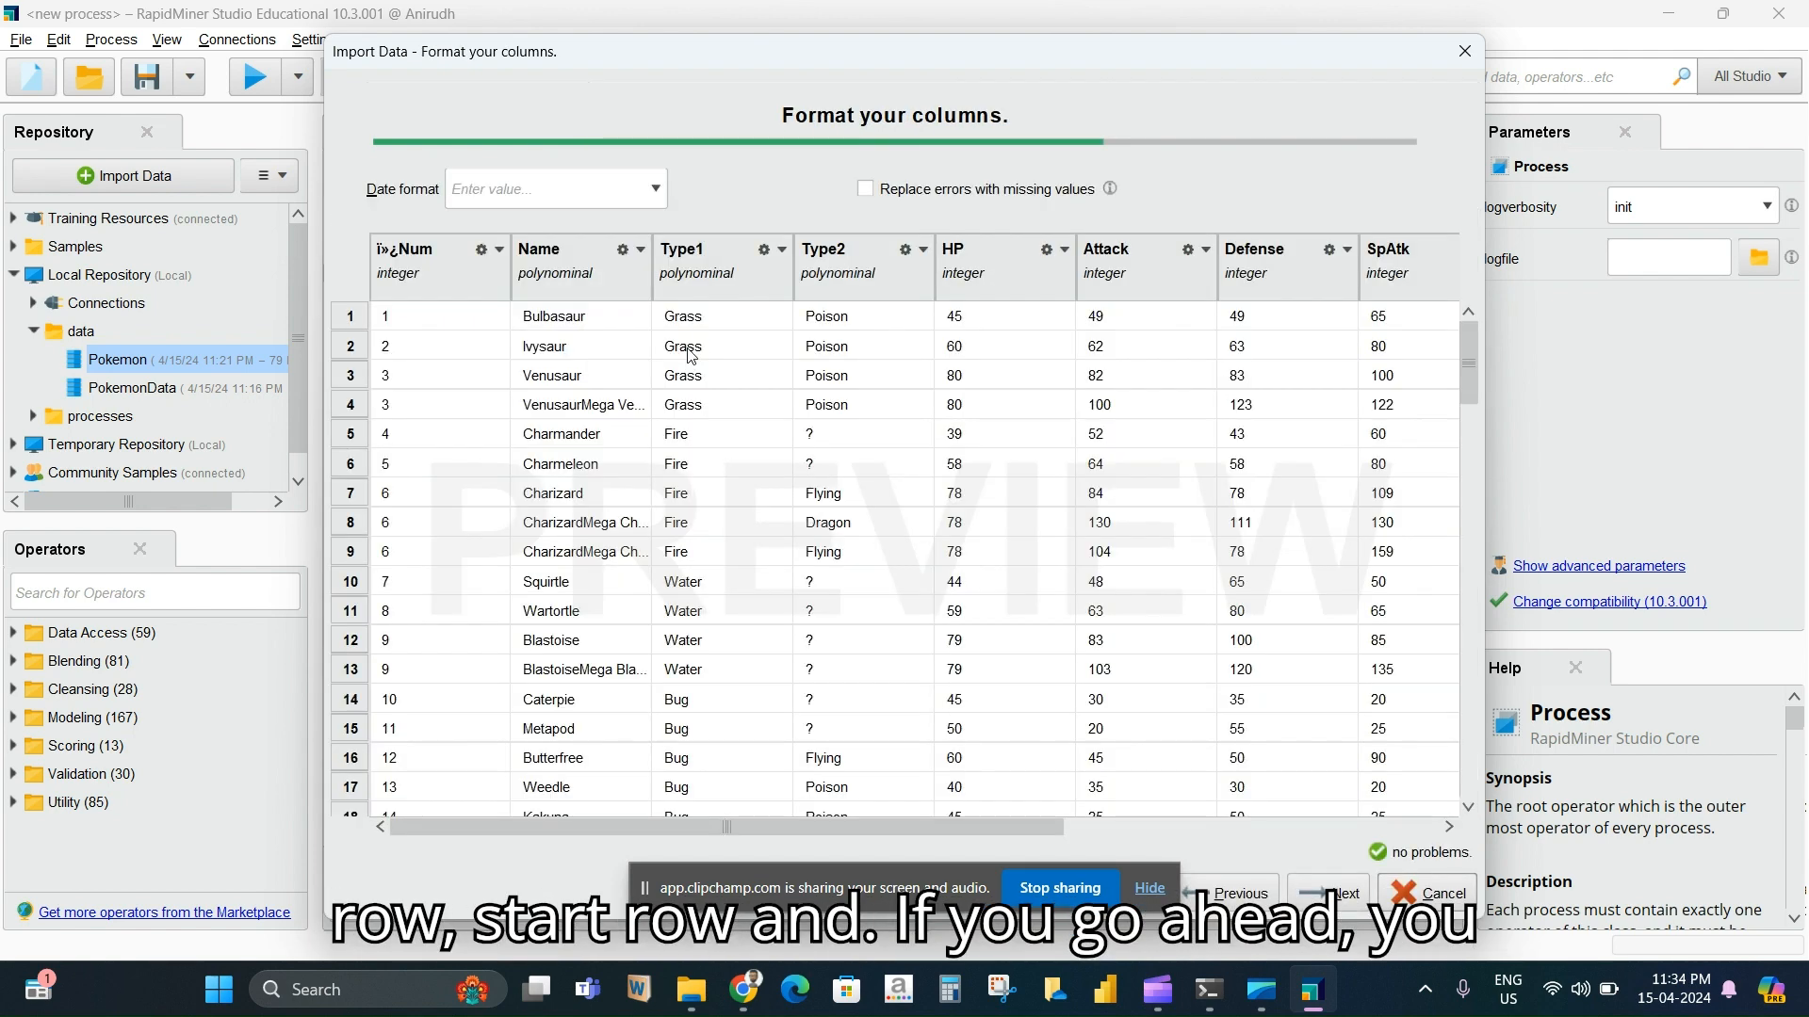
{"action": "left_click", "coordinate": [499, 251]}
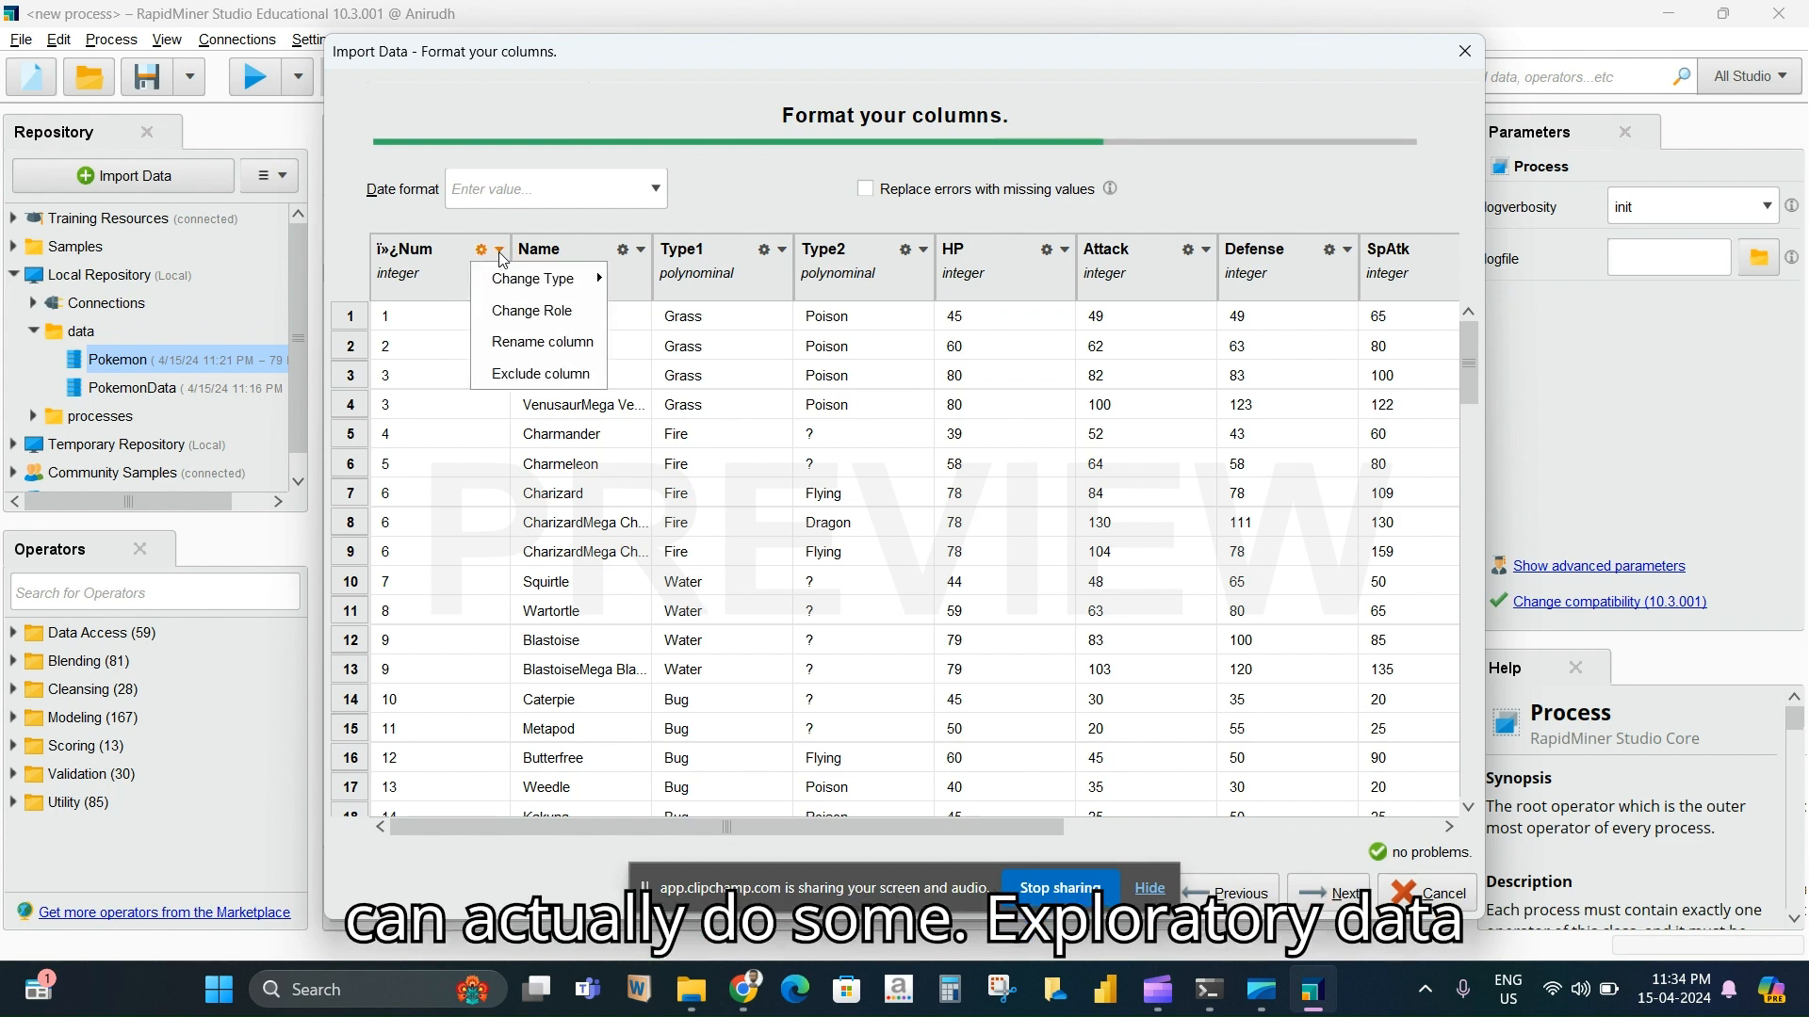
{"action": "left_click", "coordinate": [545, 346]}
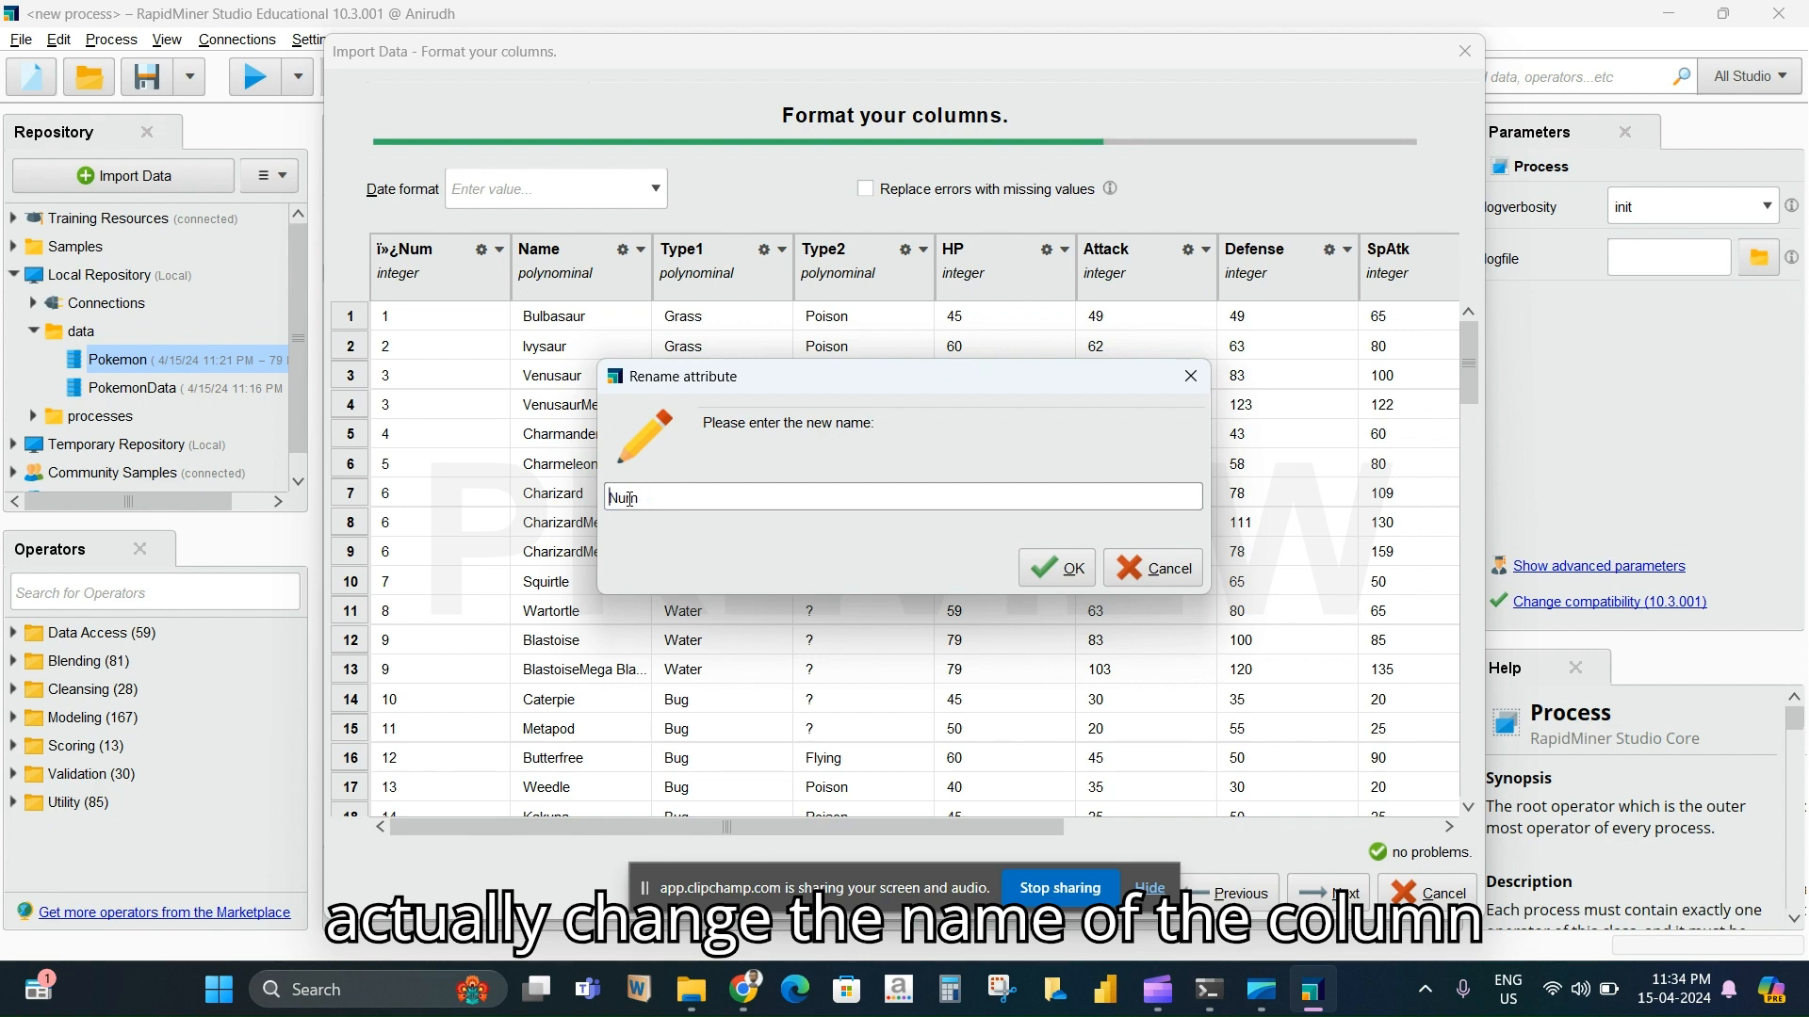
{"action": "left_click", "coordinate": [1067, 577]}
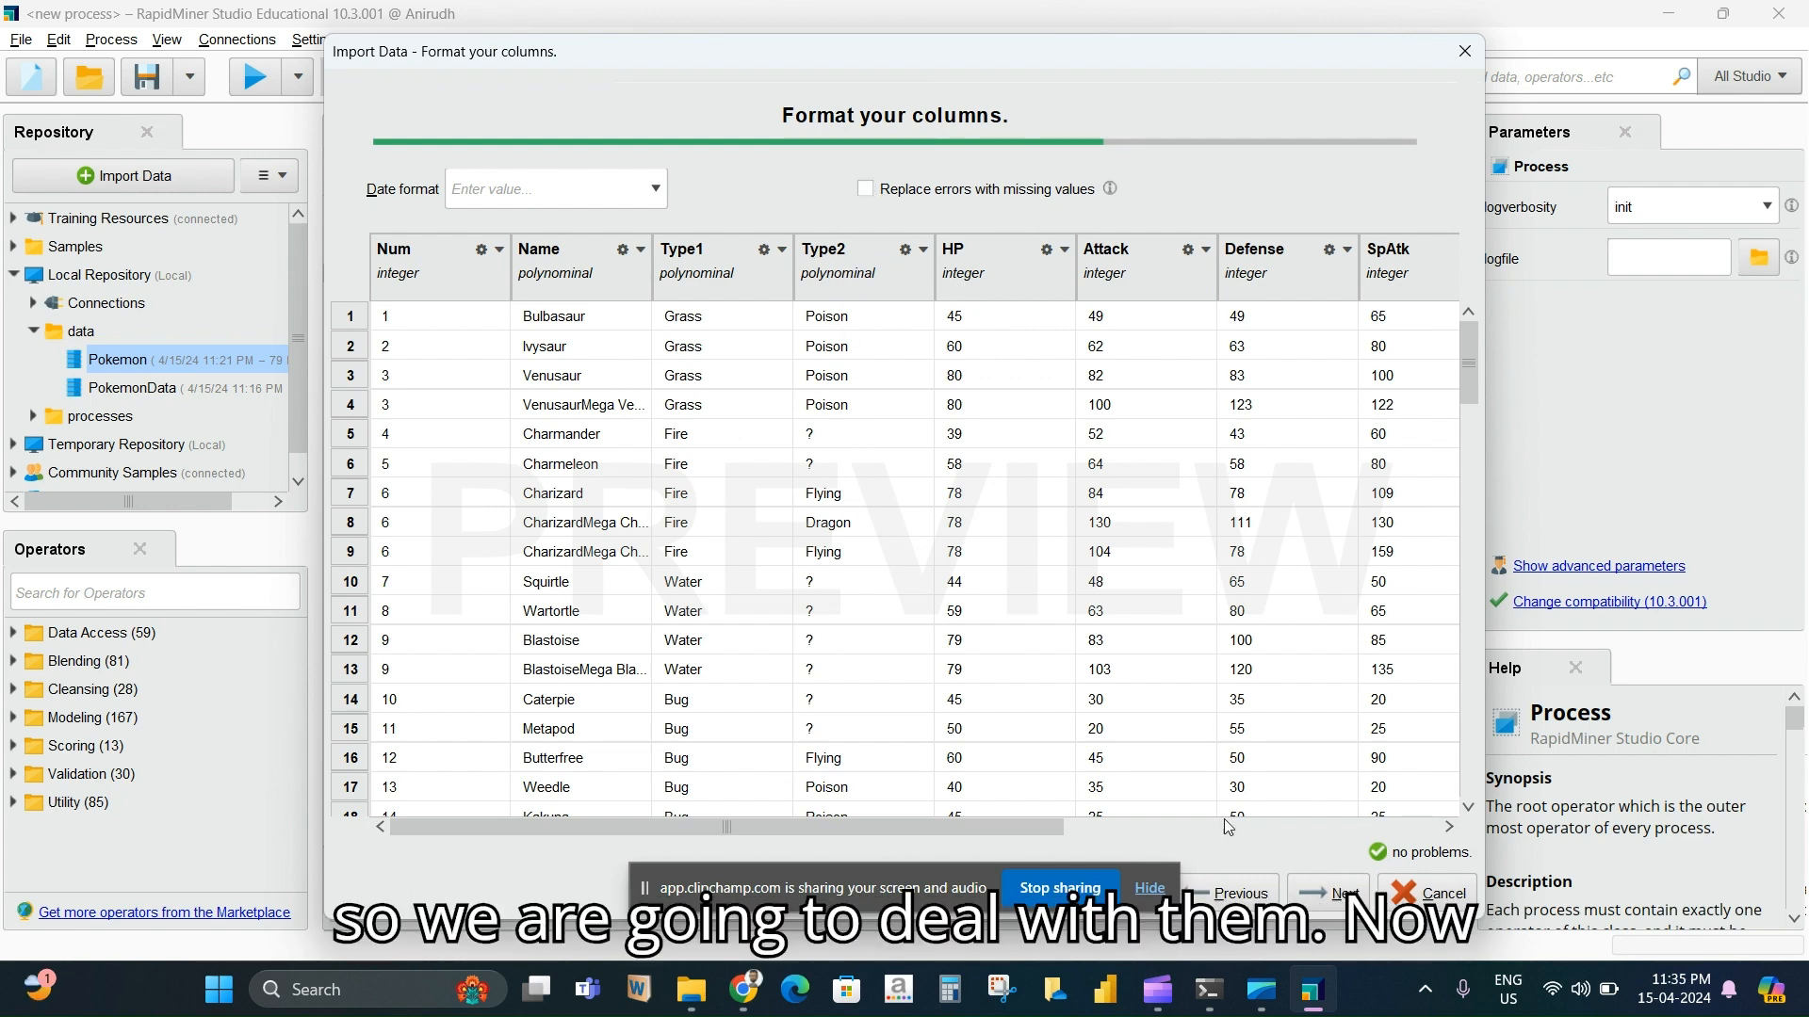
Store the imported data as Pokemon in the Local Repository's data folder, overwriting the existing entry
{"action": "left_click", "coordinate": [1332, 893]}
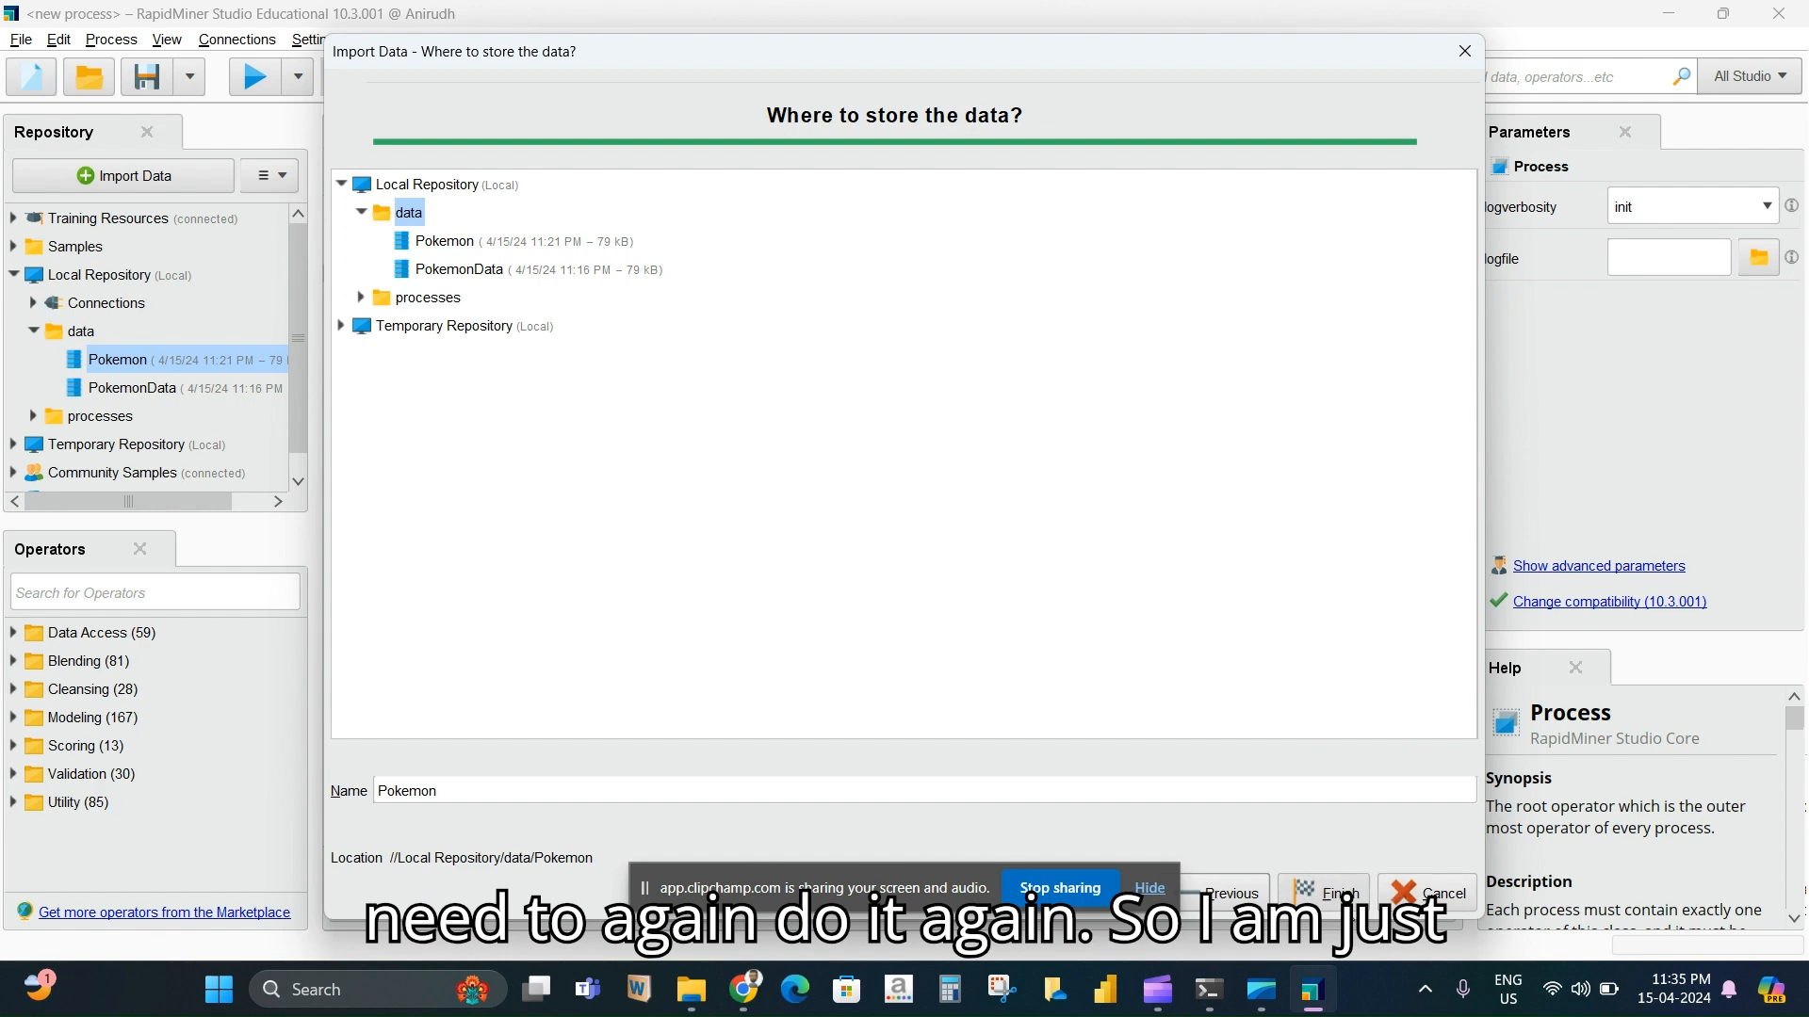
{"action": "left_click", "coordinate": [1363, 900]}
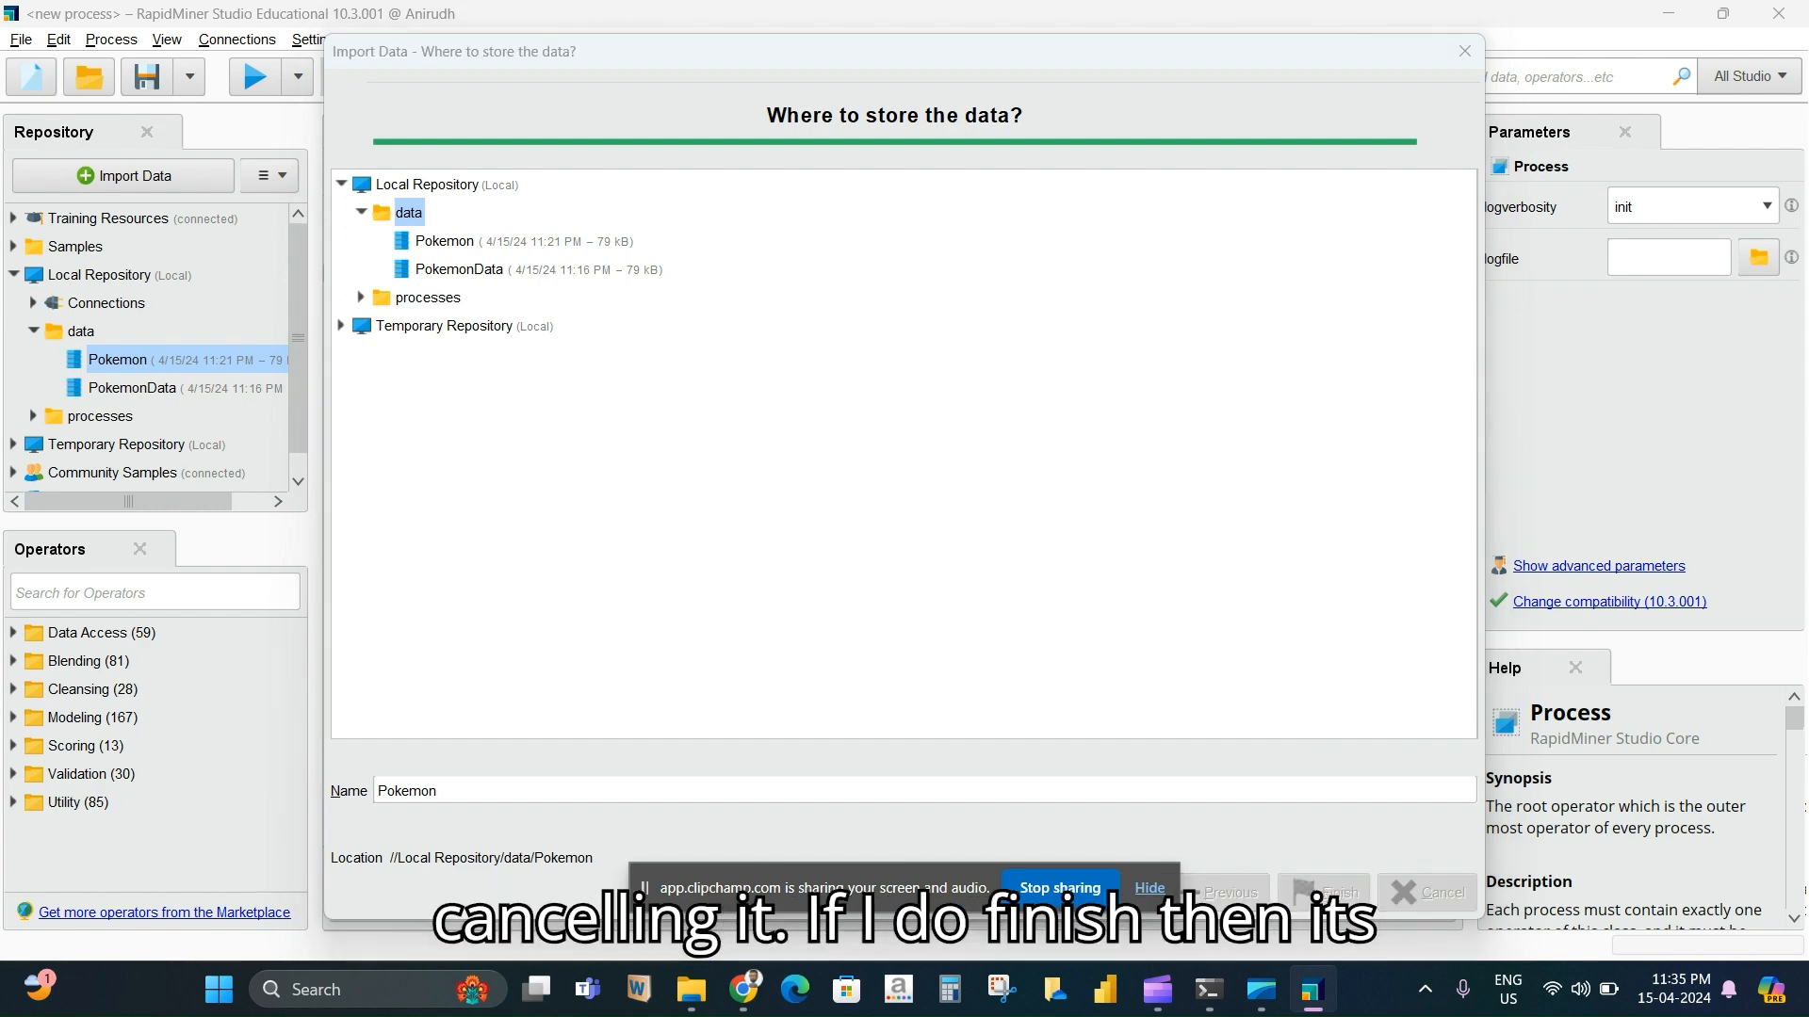
{"action": "left_click", "coordinate": [1083, 539]}
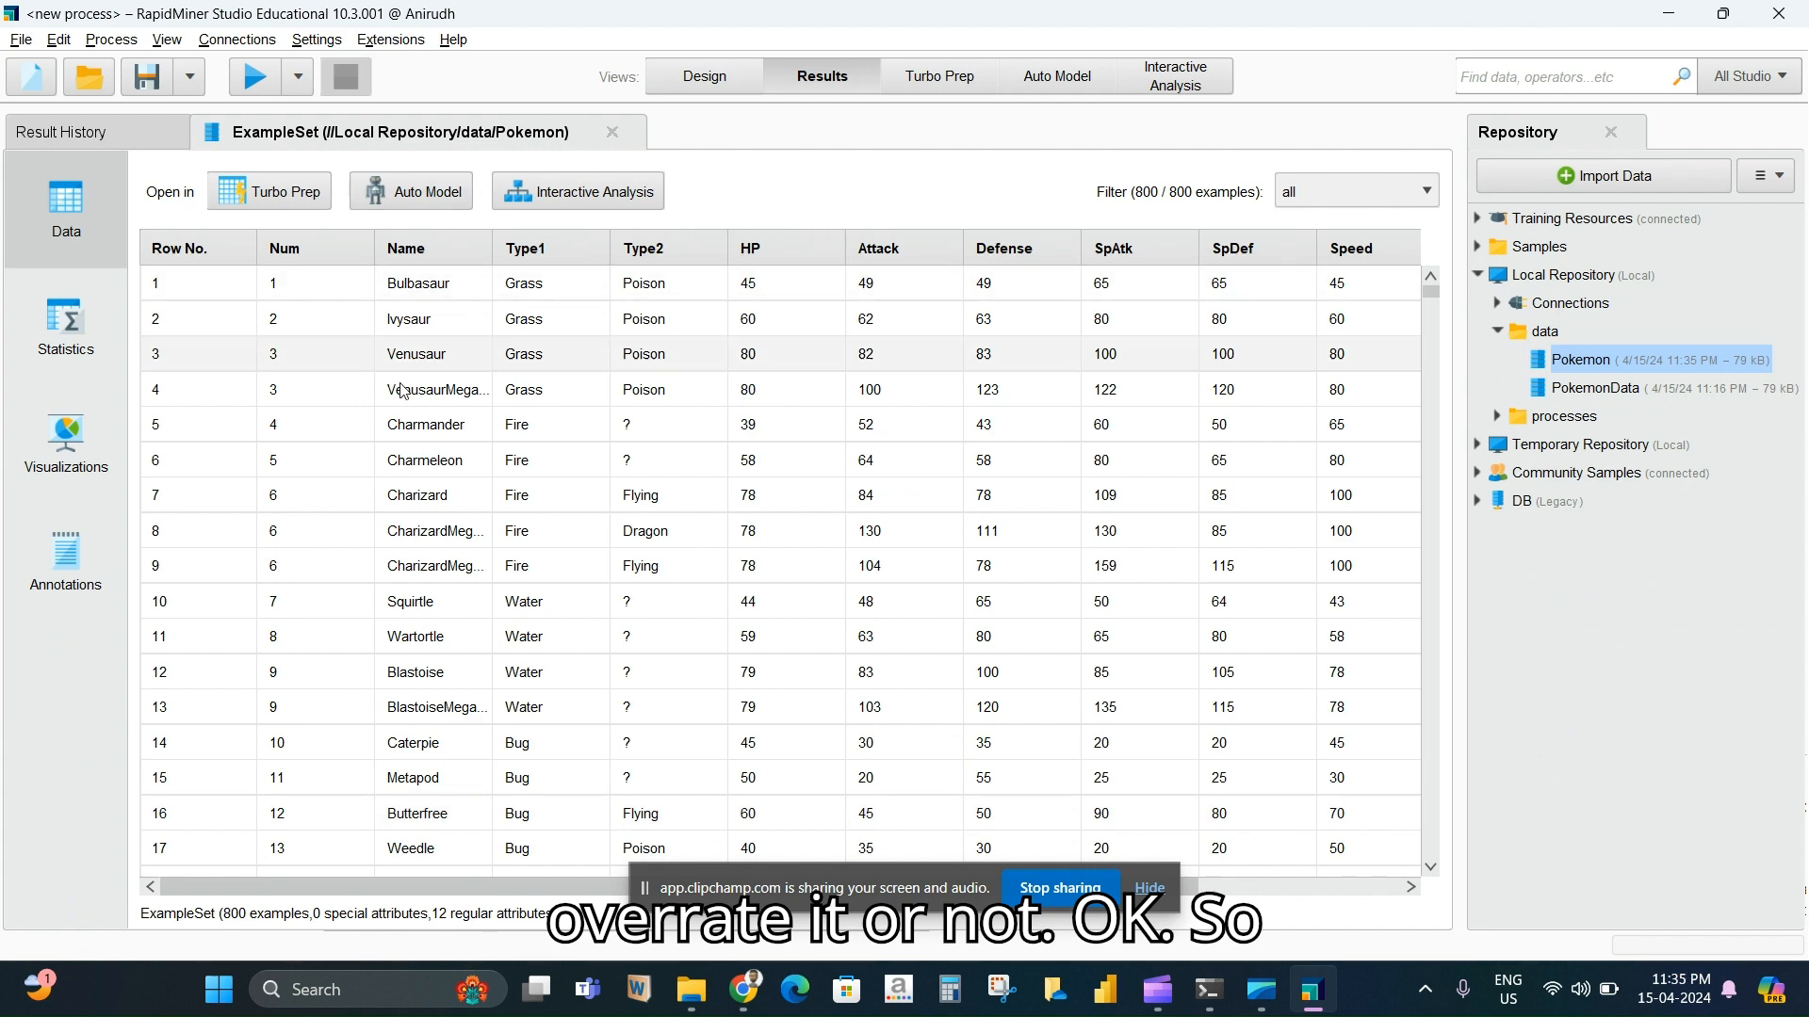
{"action": "left_click", "coordinate": [716, 77]}
{"action": "left_click", "coordinate": [821, 79]}
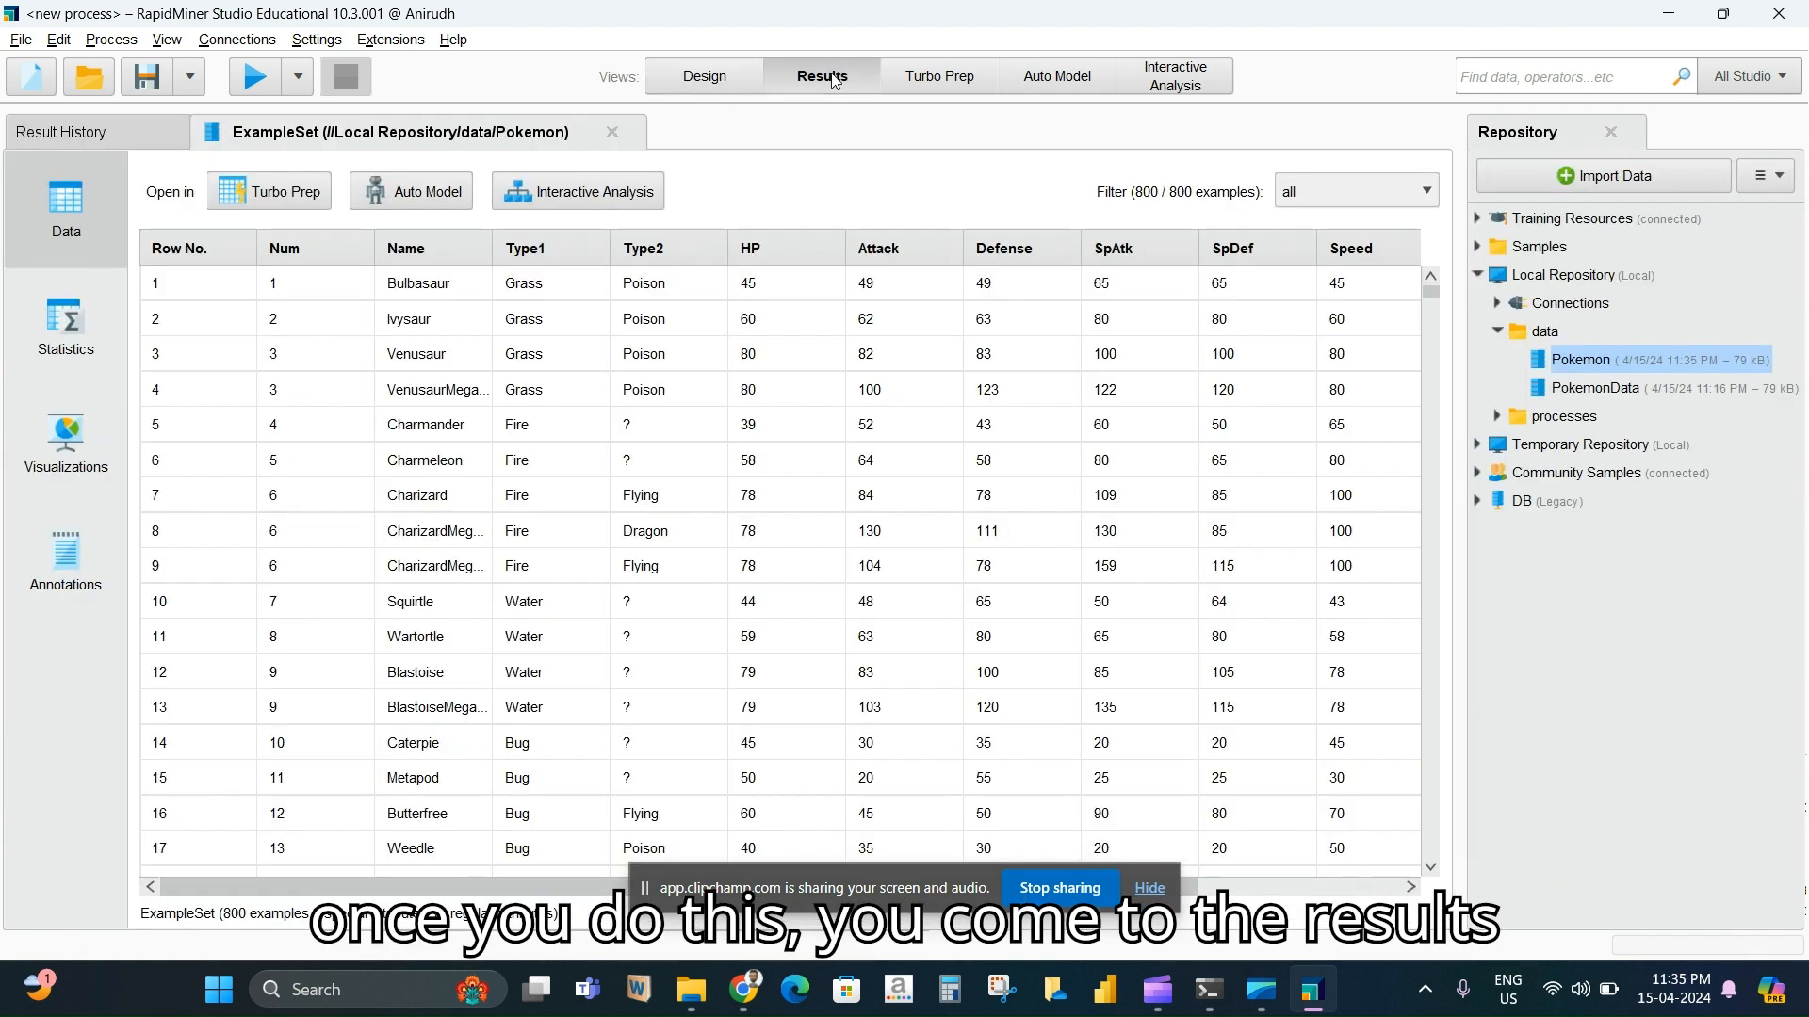
{"action": "left_click", "coordinate": [725, 75]}
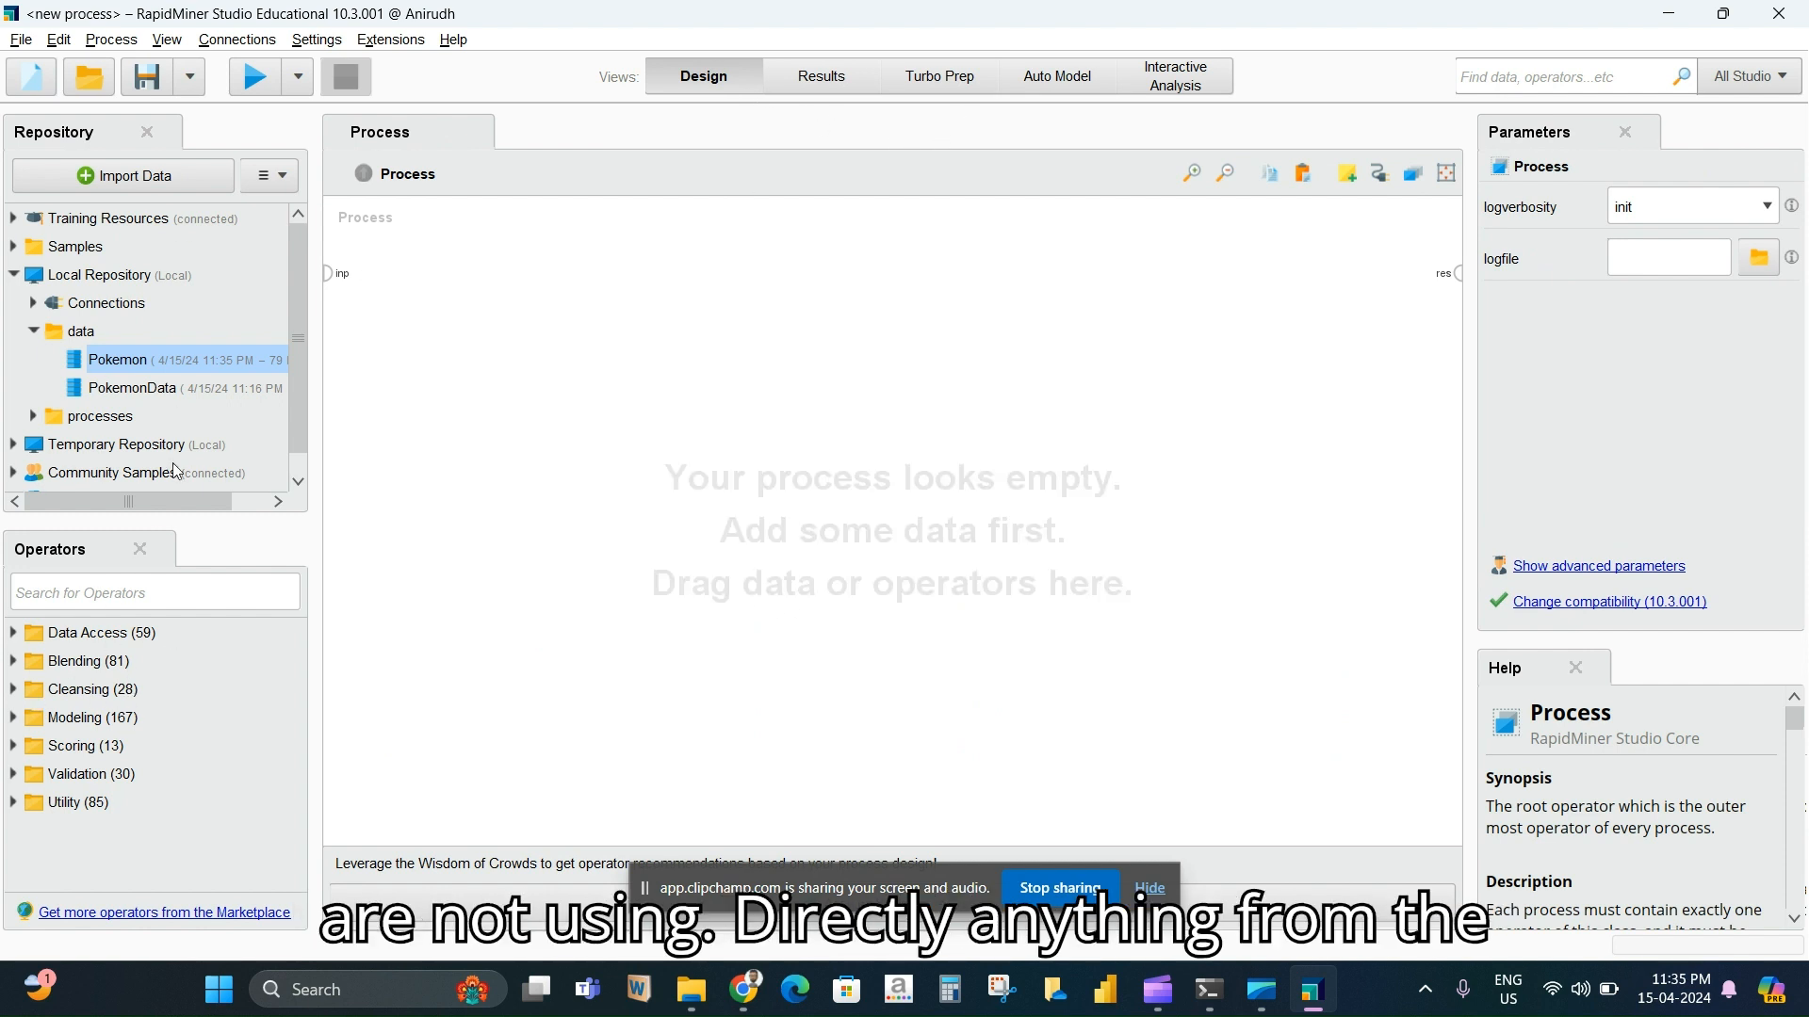
{"action": "left_click", "coordinate": [946, 75]}
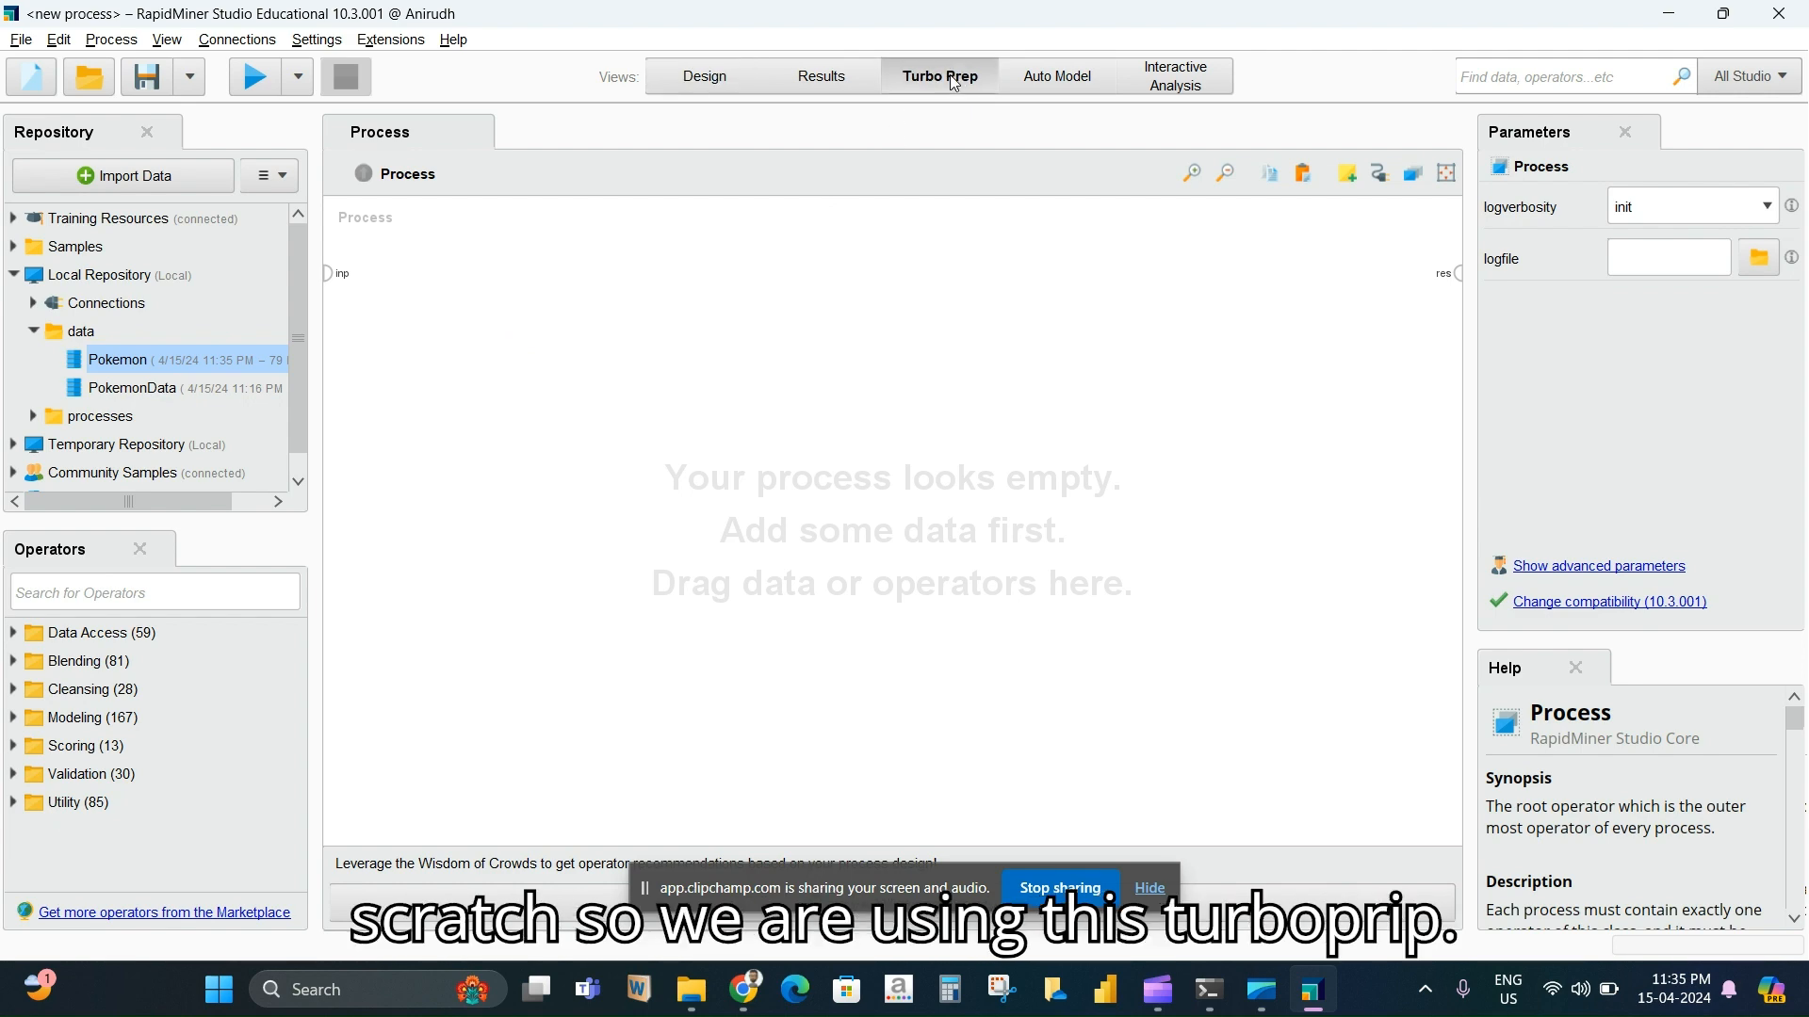
Review the Pokemon dataset's statistics in the Results view, checking each attribute's type, missing values and value range
{"action": "left_click", "coordinate": [859, 81]}
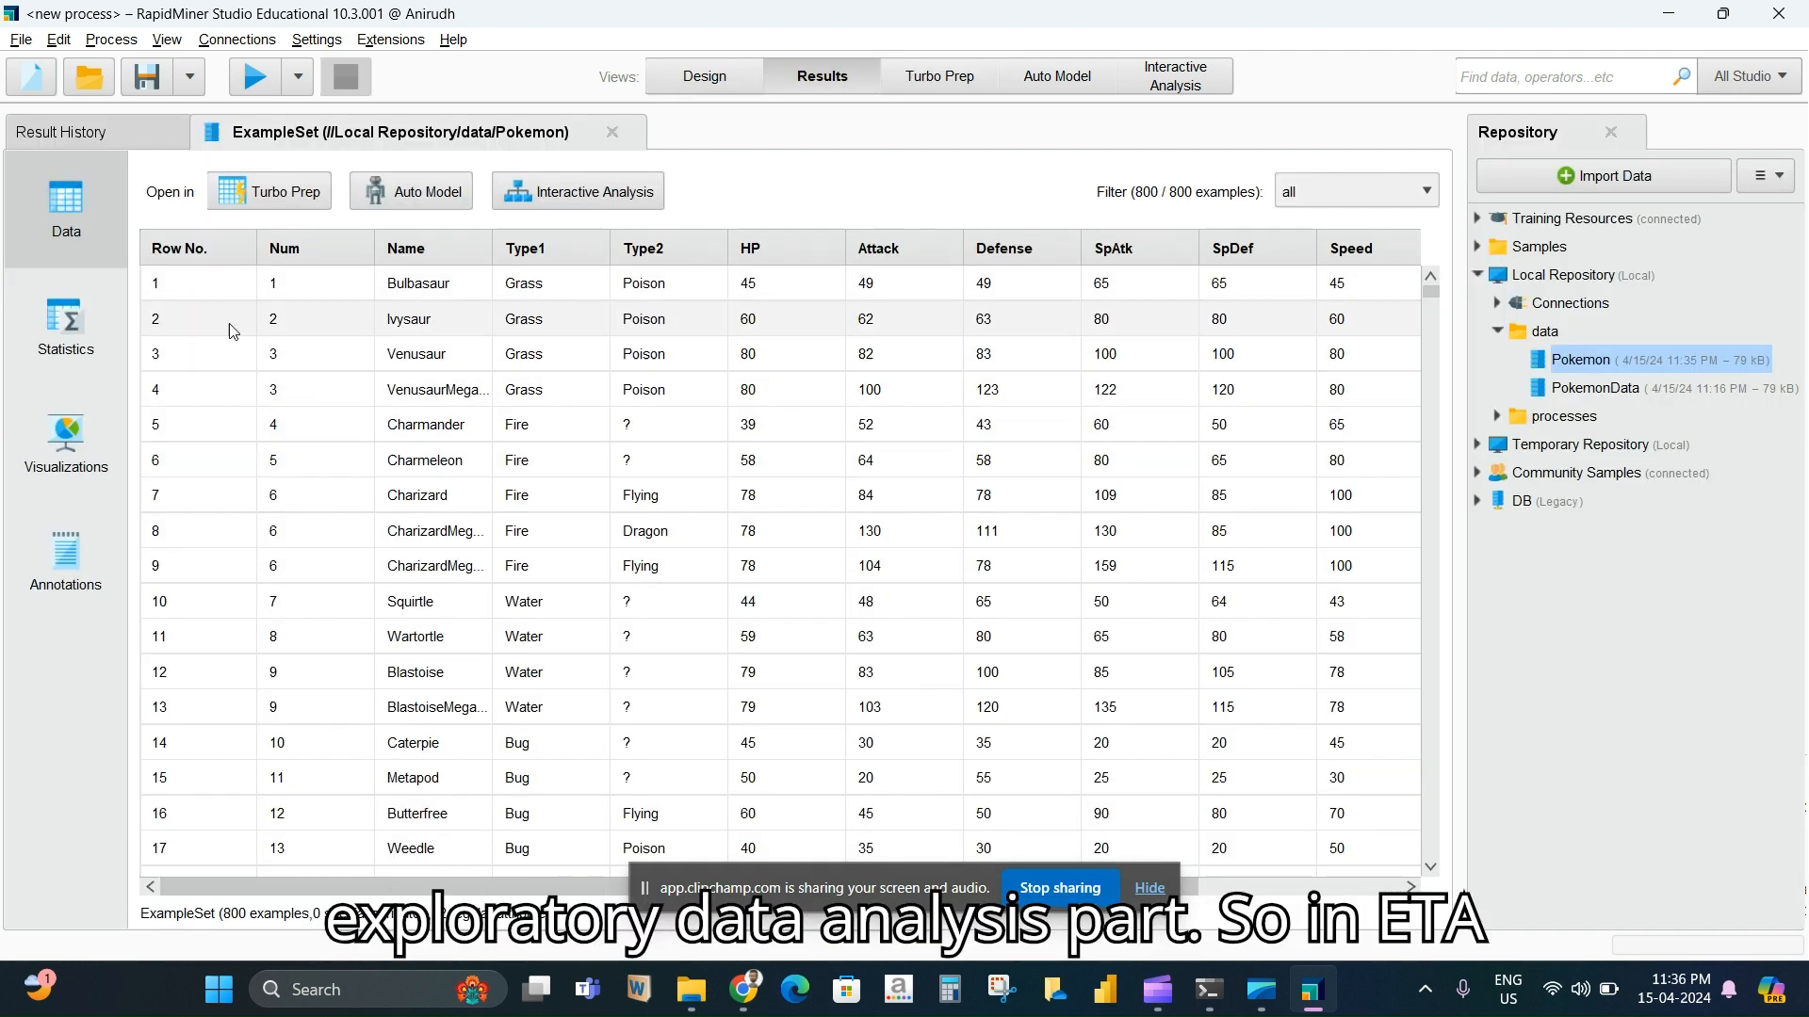
{"action": "left_click", "coordinate": [63, 334]}
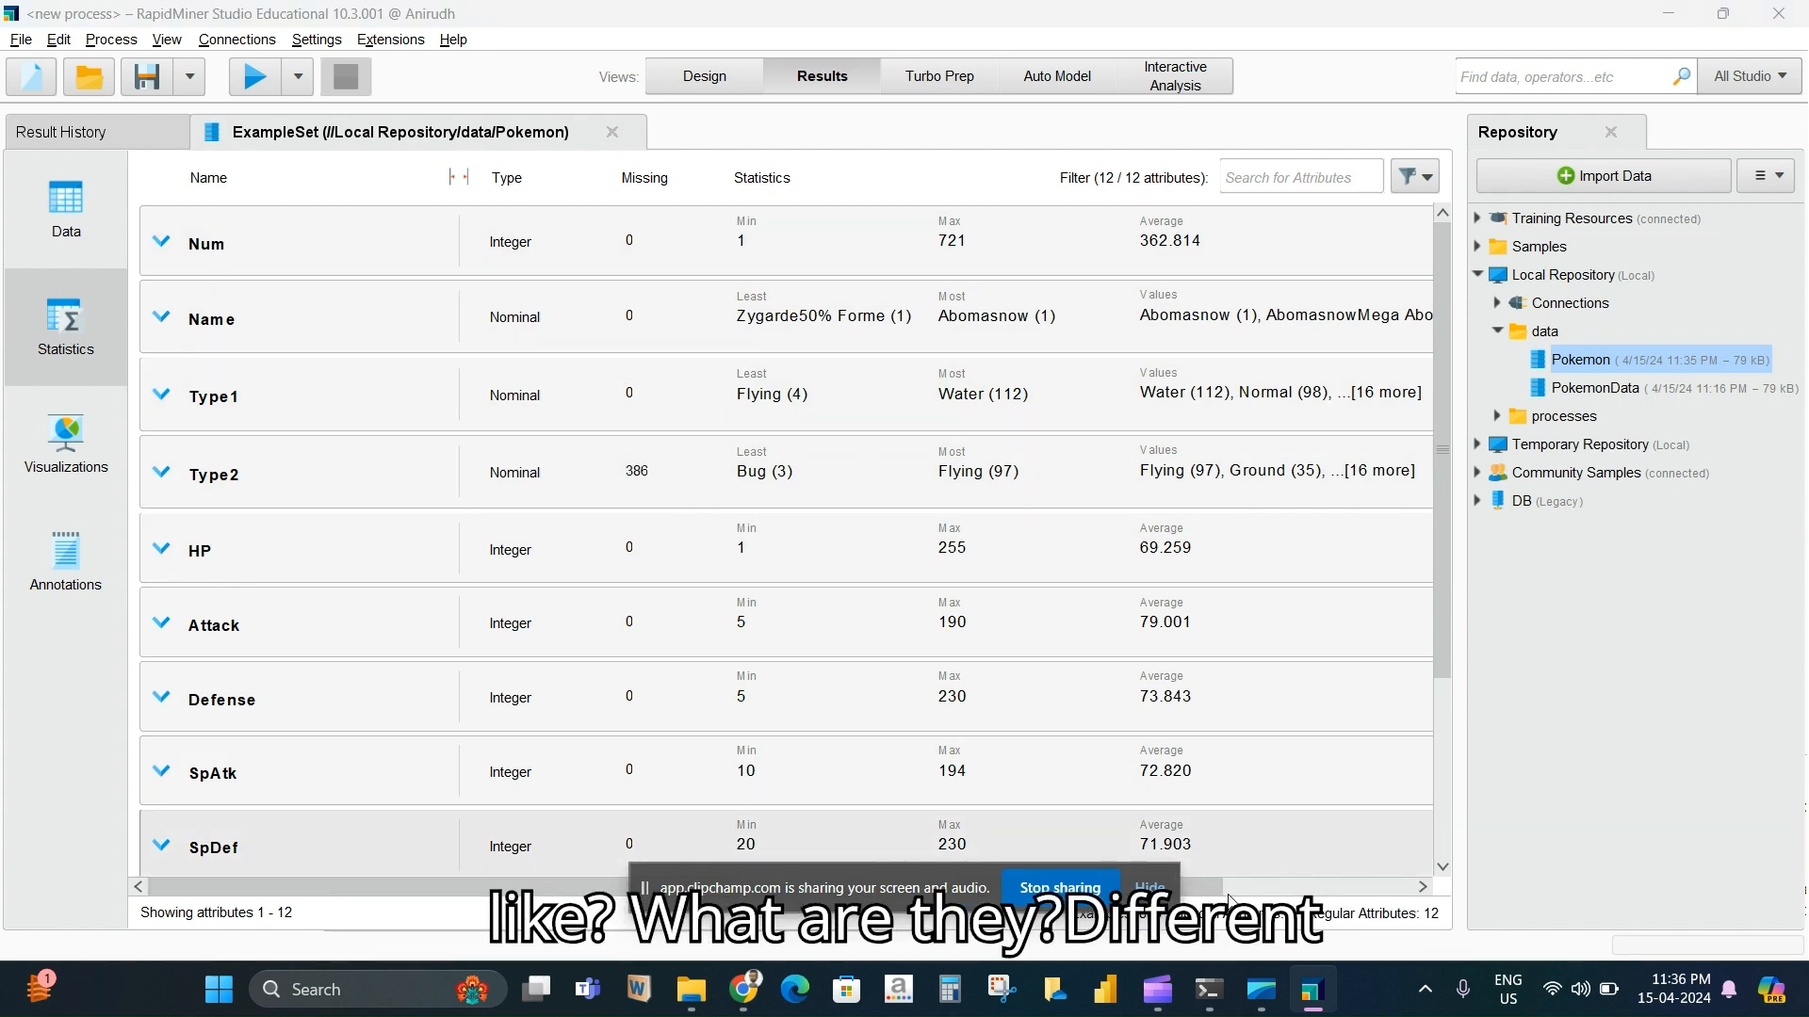
{"action": "scroll", "coordinate": [1139, 626], "scroll_direction": "down", "scroll_amount": 2}
{"action": "scroll", "coordinate": [1139, 626], "scroll_direction": "up", "scroll_amount": 2}
{"action": "scroll", "coordinate": [1231, 618], "scroll_direction": "down", "scroll_amount": 2}
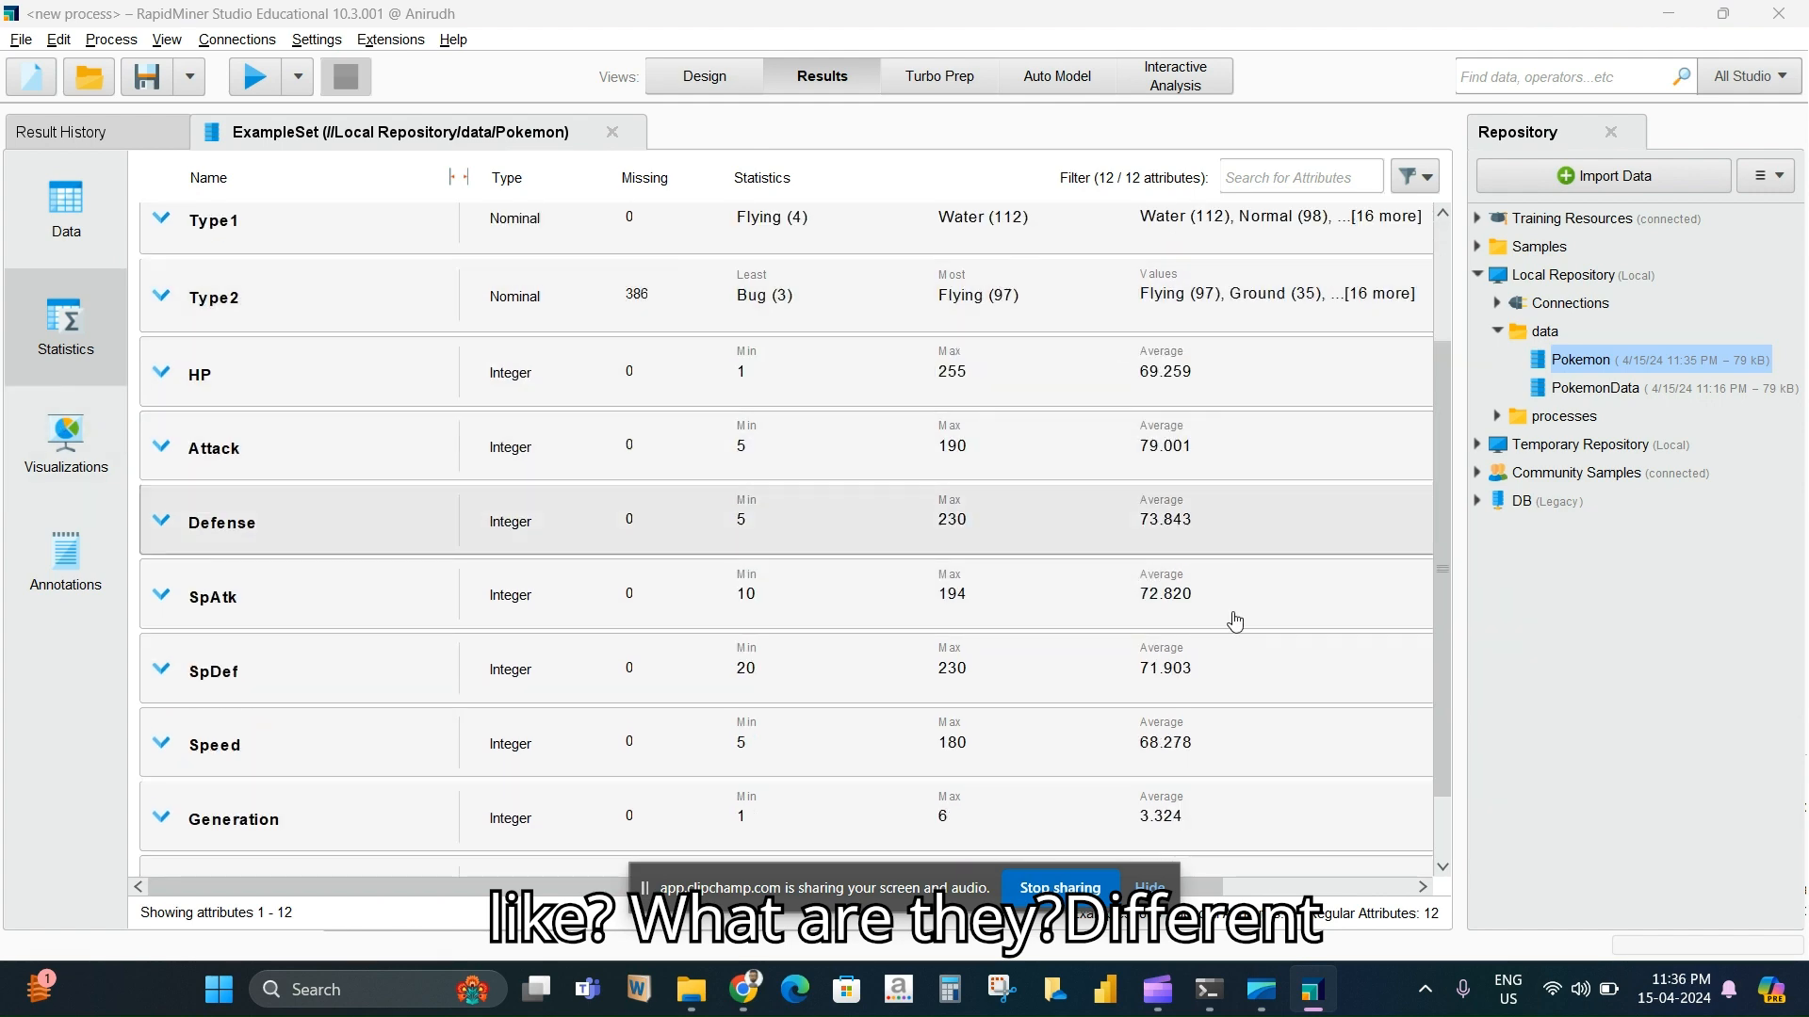
{"action": "scroll", "coordinate": [948, 842], "scroll_direction": "up", "scroll_amount": 2}
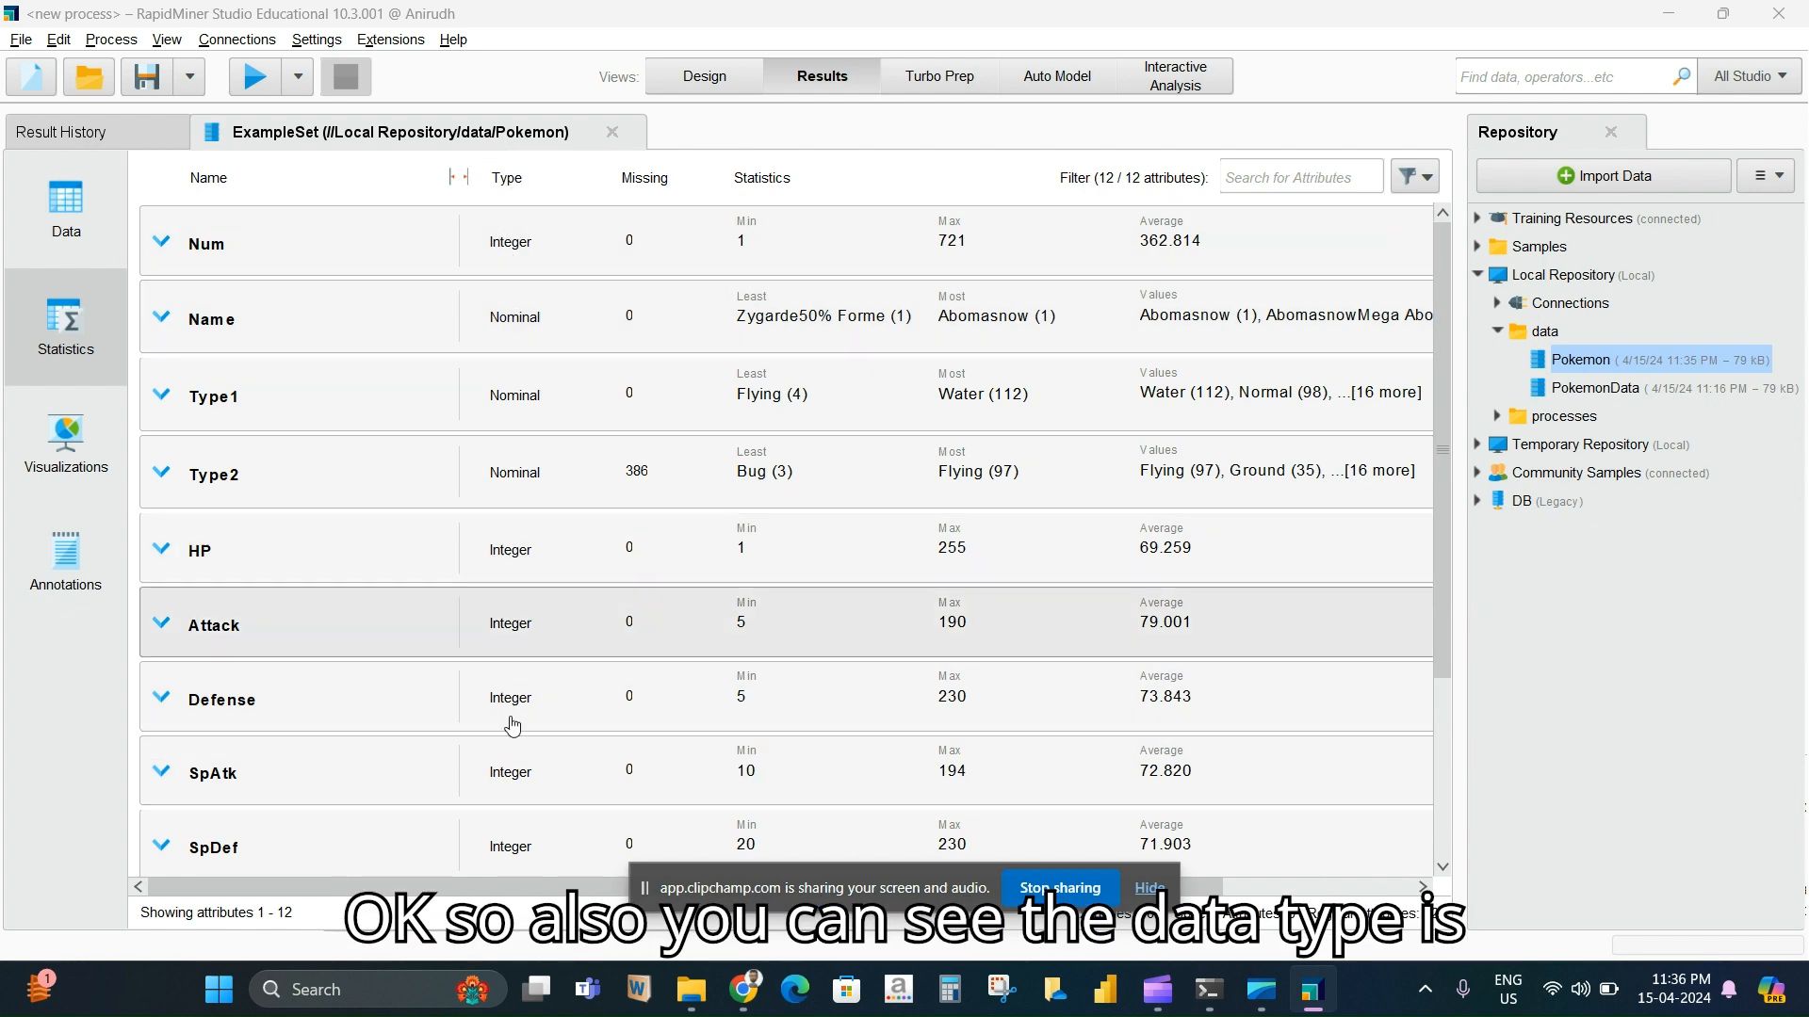
{"action": "scroll", "coordinate": [515, 660], "scroll_direction": "down", "scroll_amount": 3}
{"action": "scroll", "coordinate": [544, 565], "scroll_direction": "up", "scroll_amount": 3}
Expand the Num attribute's statistics and open its histogram visualization
{"action": "left_click", "coordinate": [509, 249]}
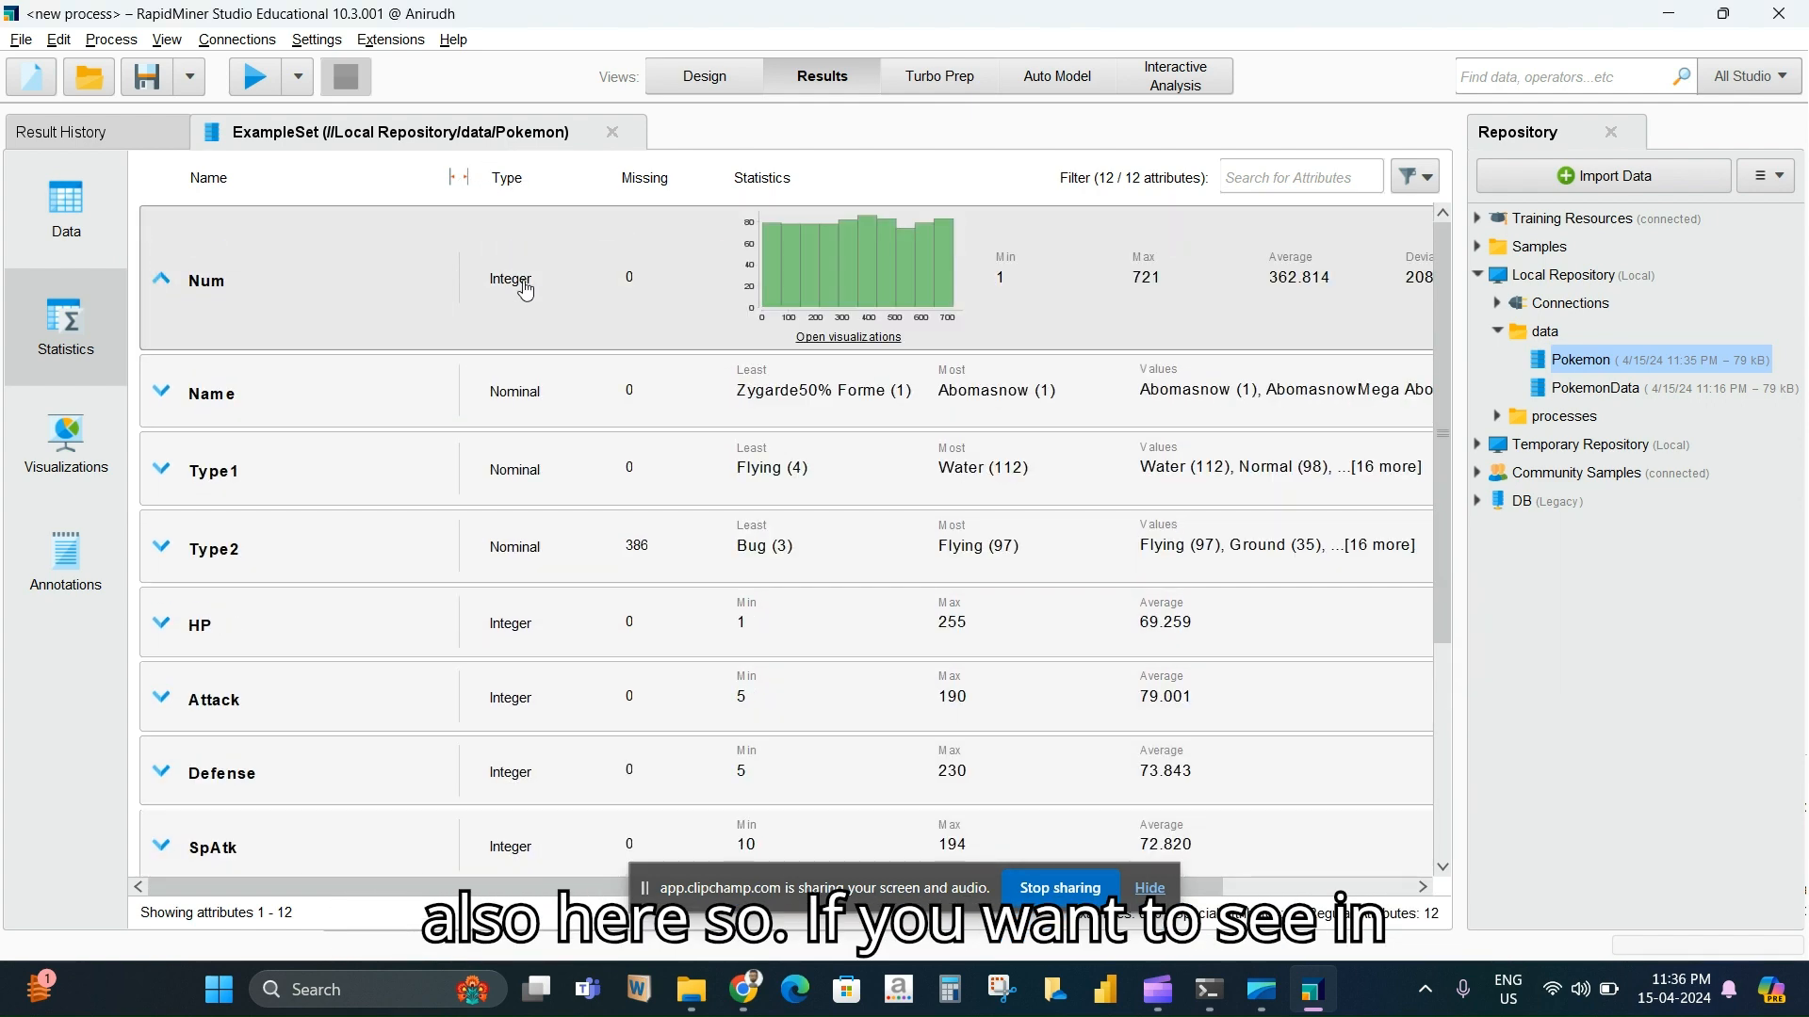
{"action": "left_click", "coordinate": [884, 341]}
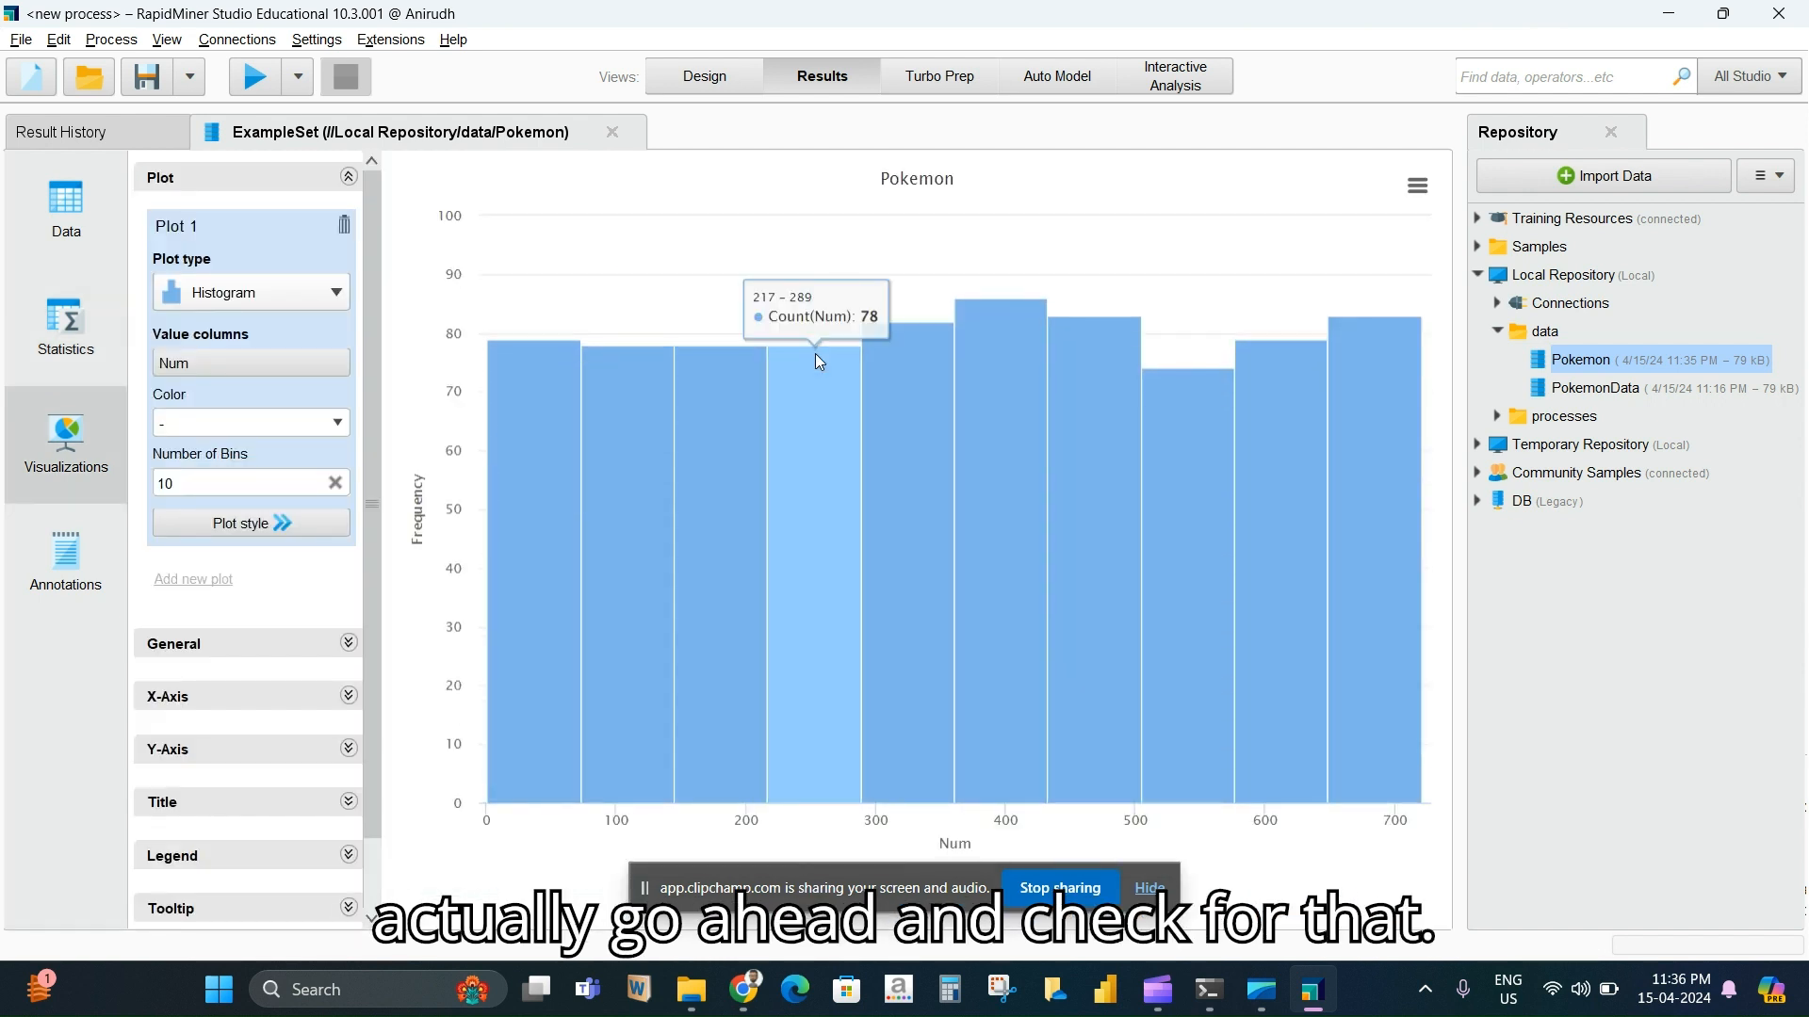
Review the Pokemon data table's rows and return to the Num histogram visualization
{"action": "scroll", "coordinate": [271, 626], "scroll_direction": "down", "scroll_amount": 1}
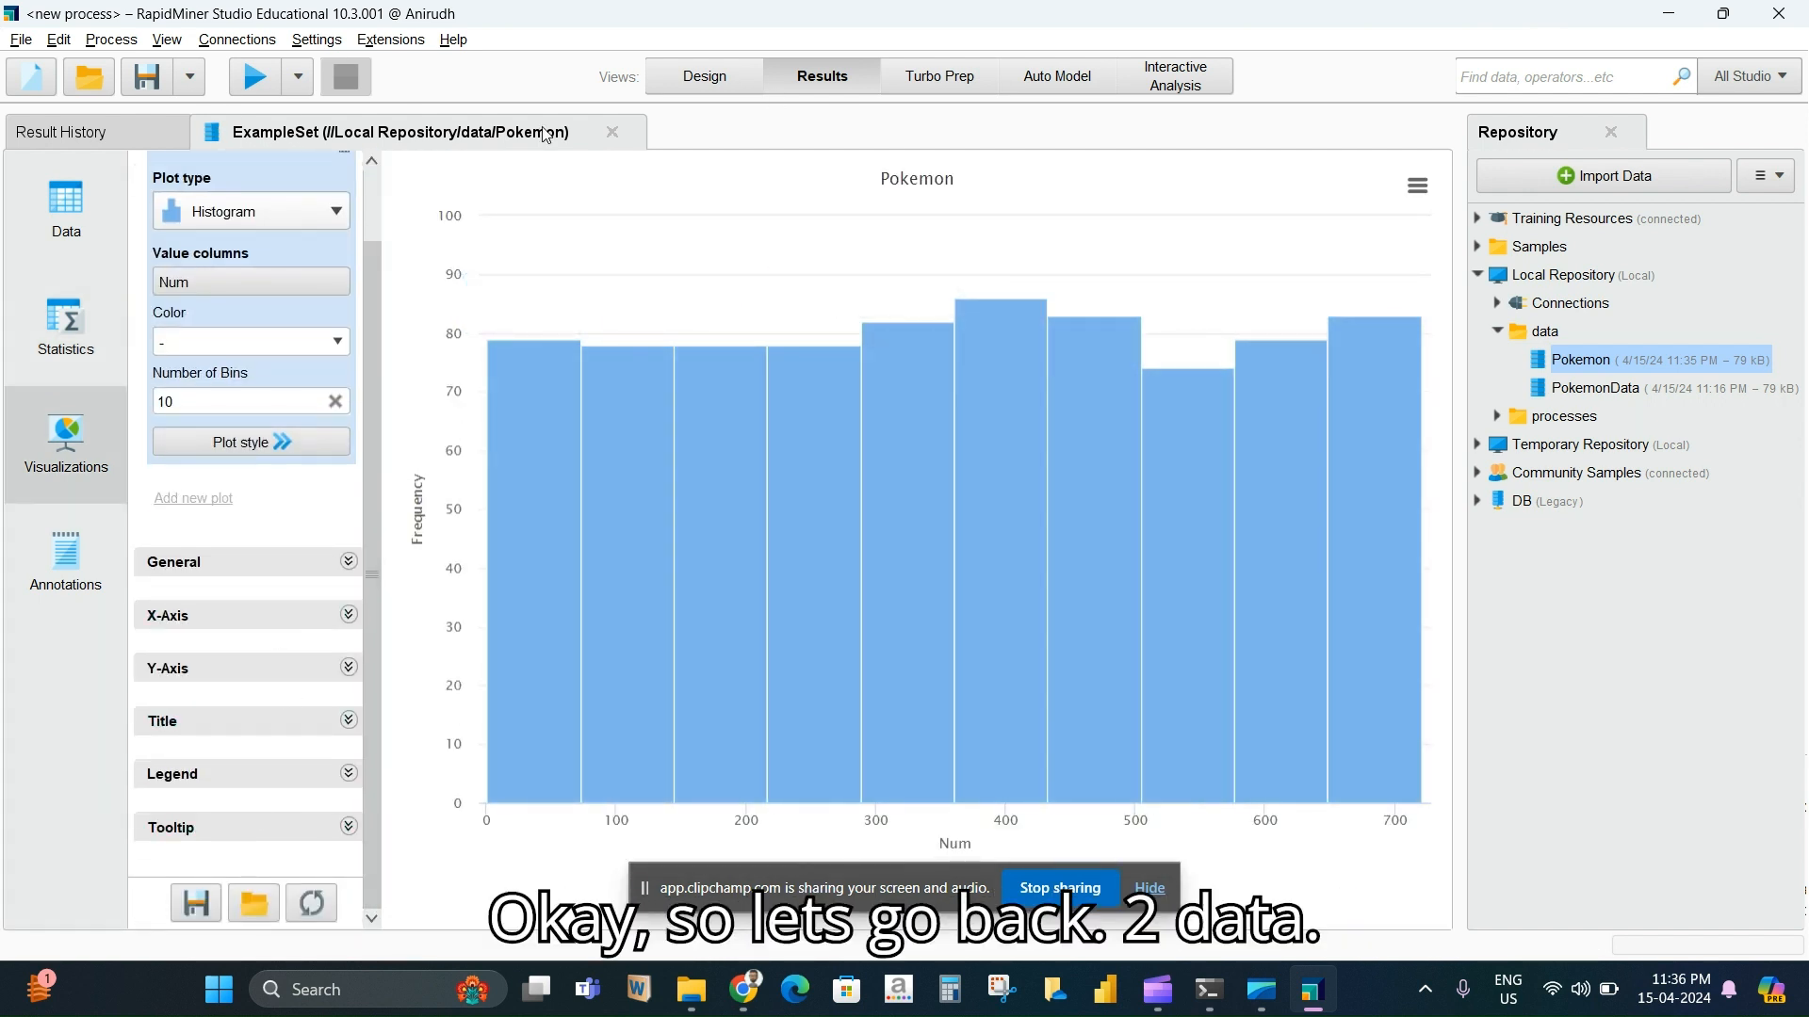
{"action": "left_click", "coordinate": [66, 209]}
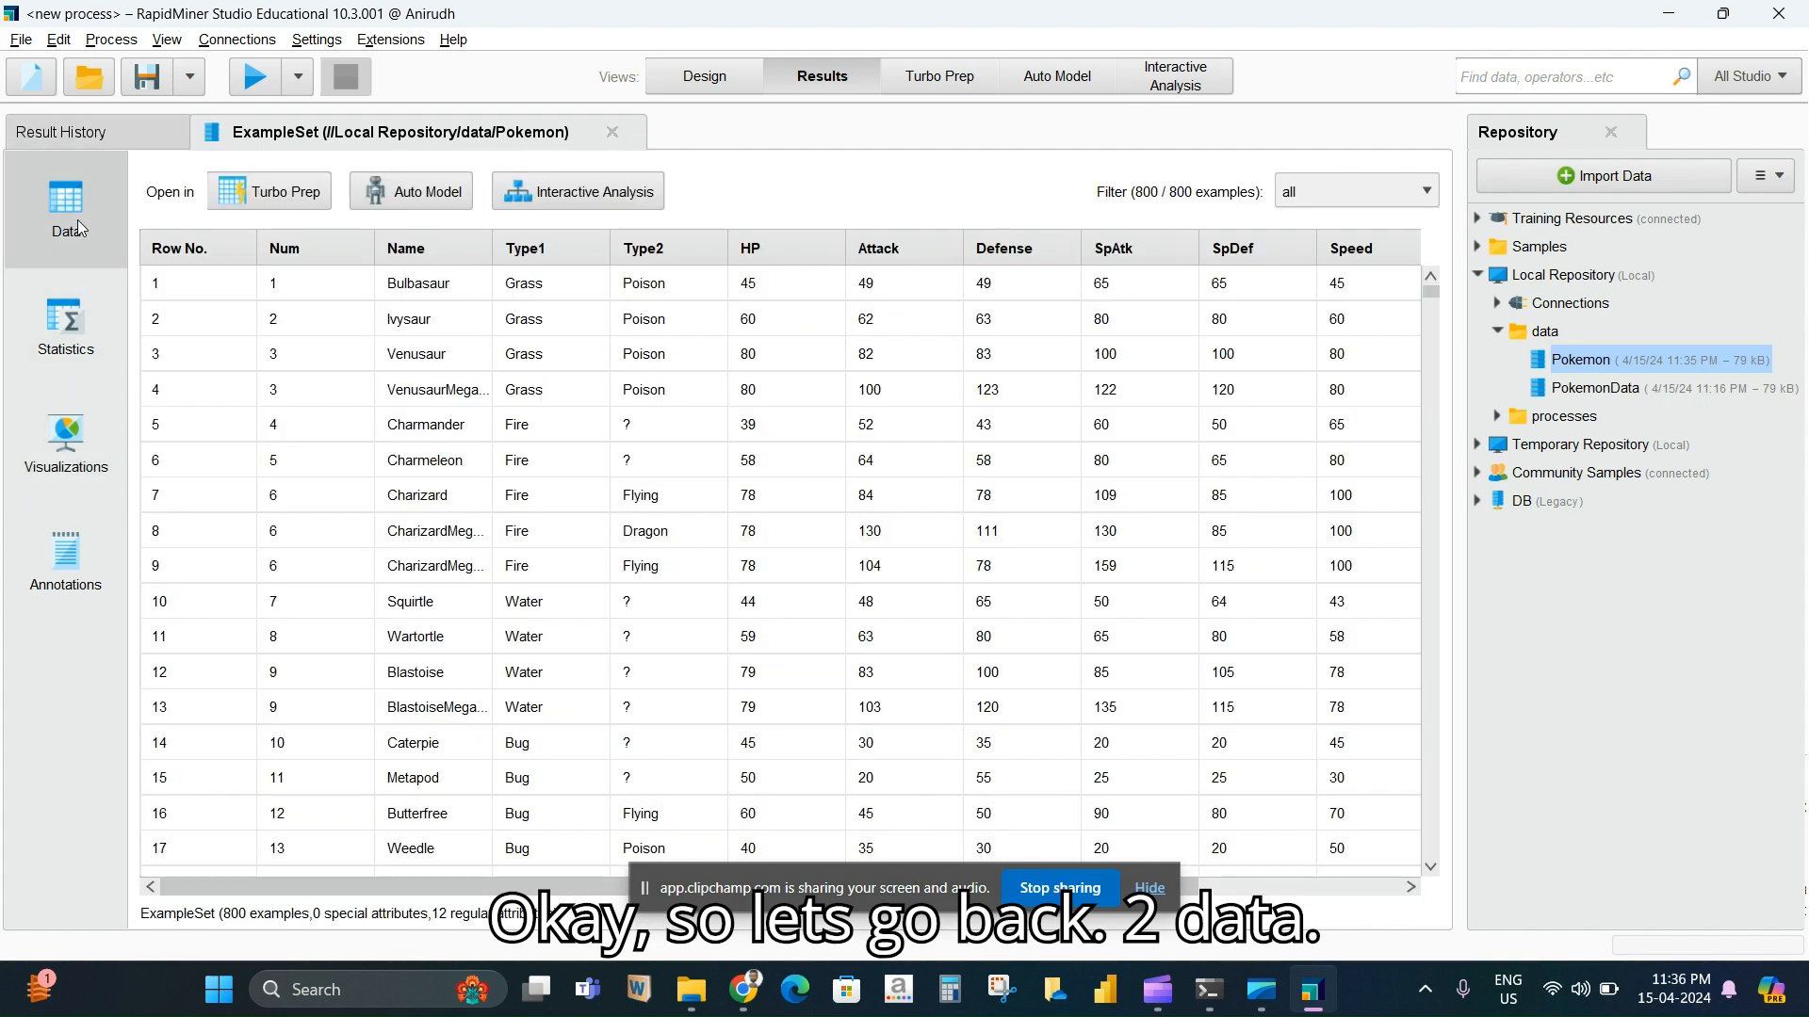
{"action": "scroll", "coordinate": [716, 528], "scroll_direction": "down", "scroll_amount": 4}
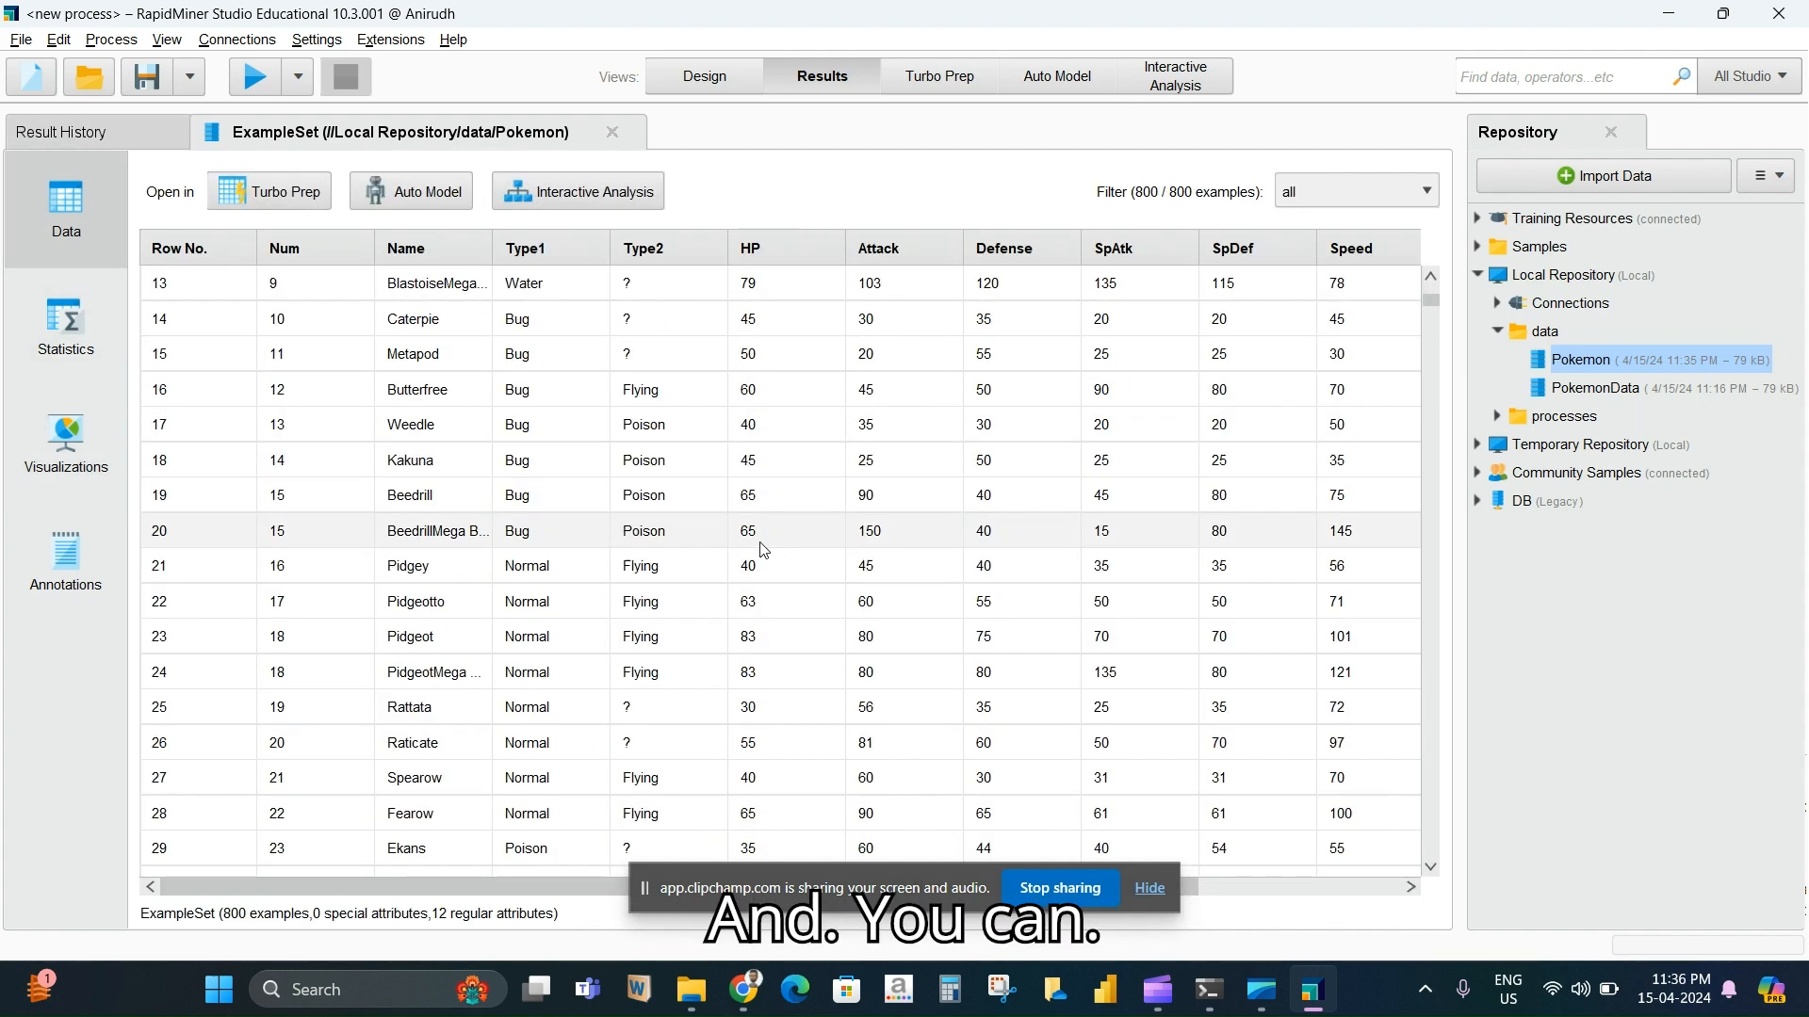
{"action": "scroll", "coordinate": [745, 556], "scroll_direction": "up", "scroll_amount": 4}
{"action": "left_click", "coordinate": [66, 443]}
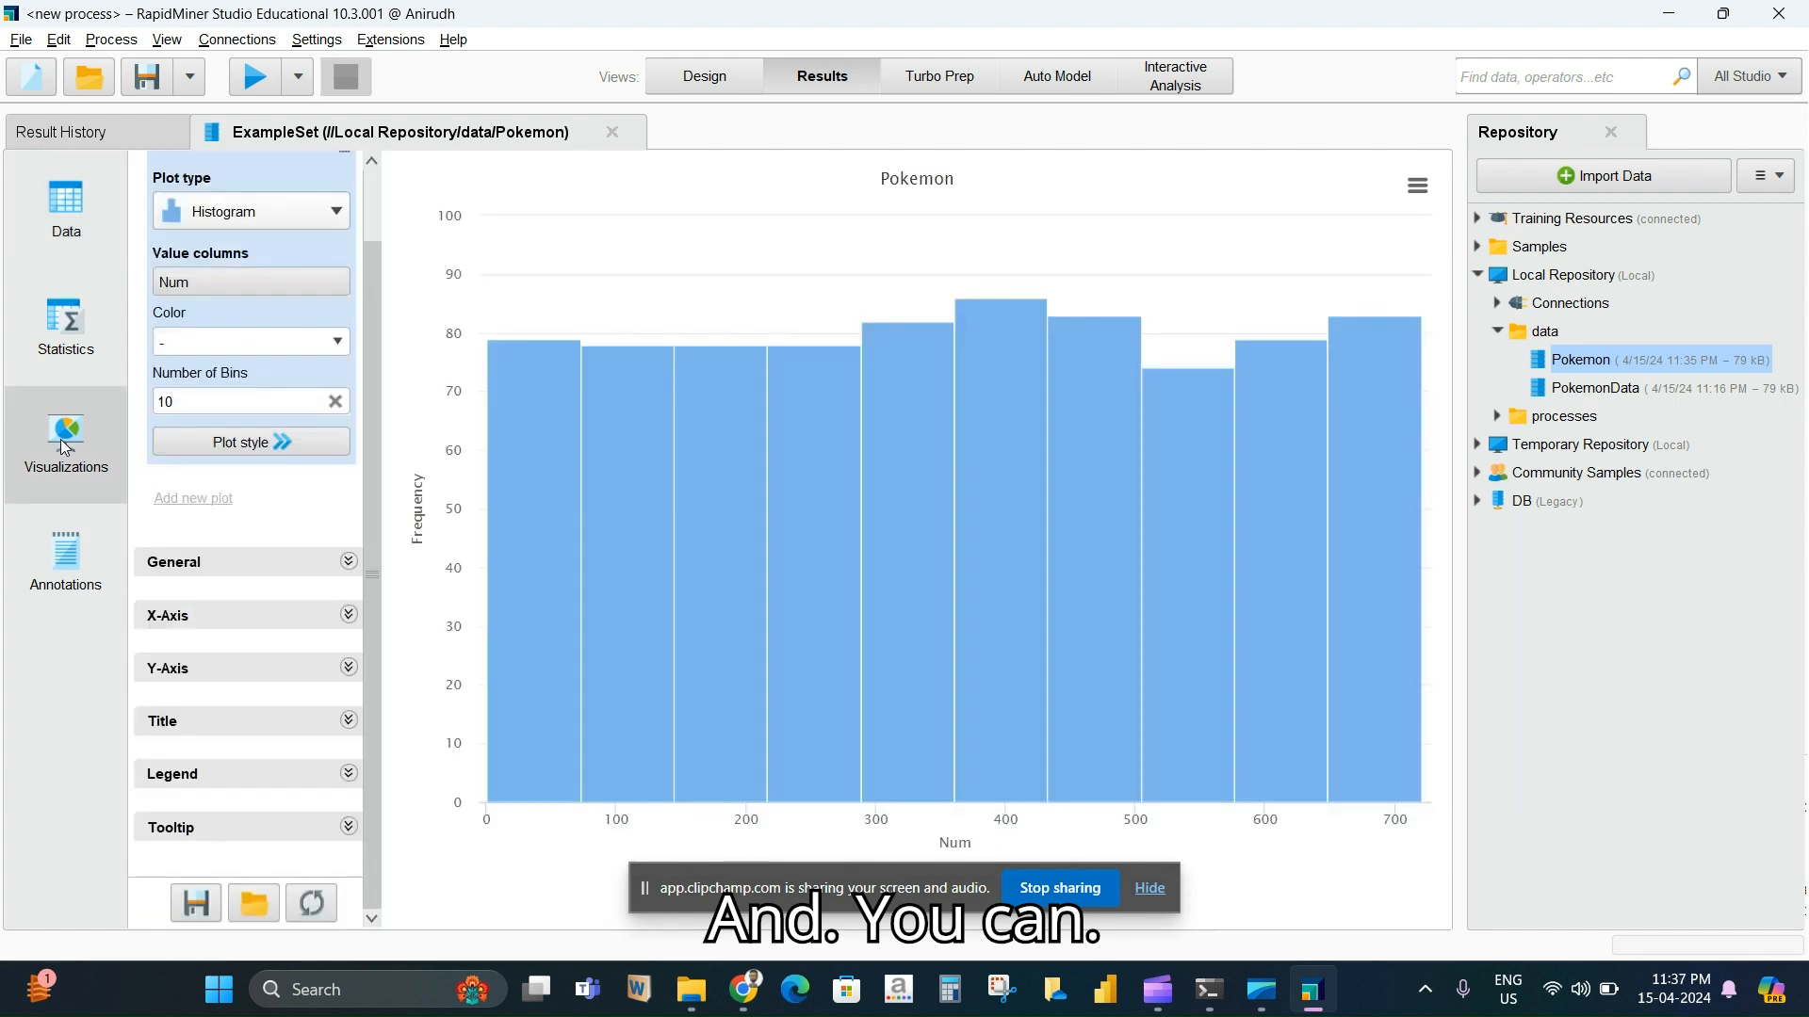
{"action": "left_click", "coordinate": [318, 215]}
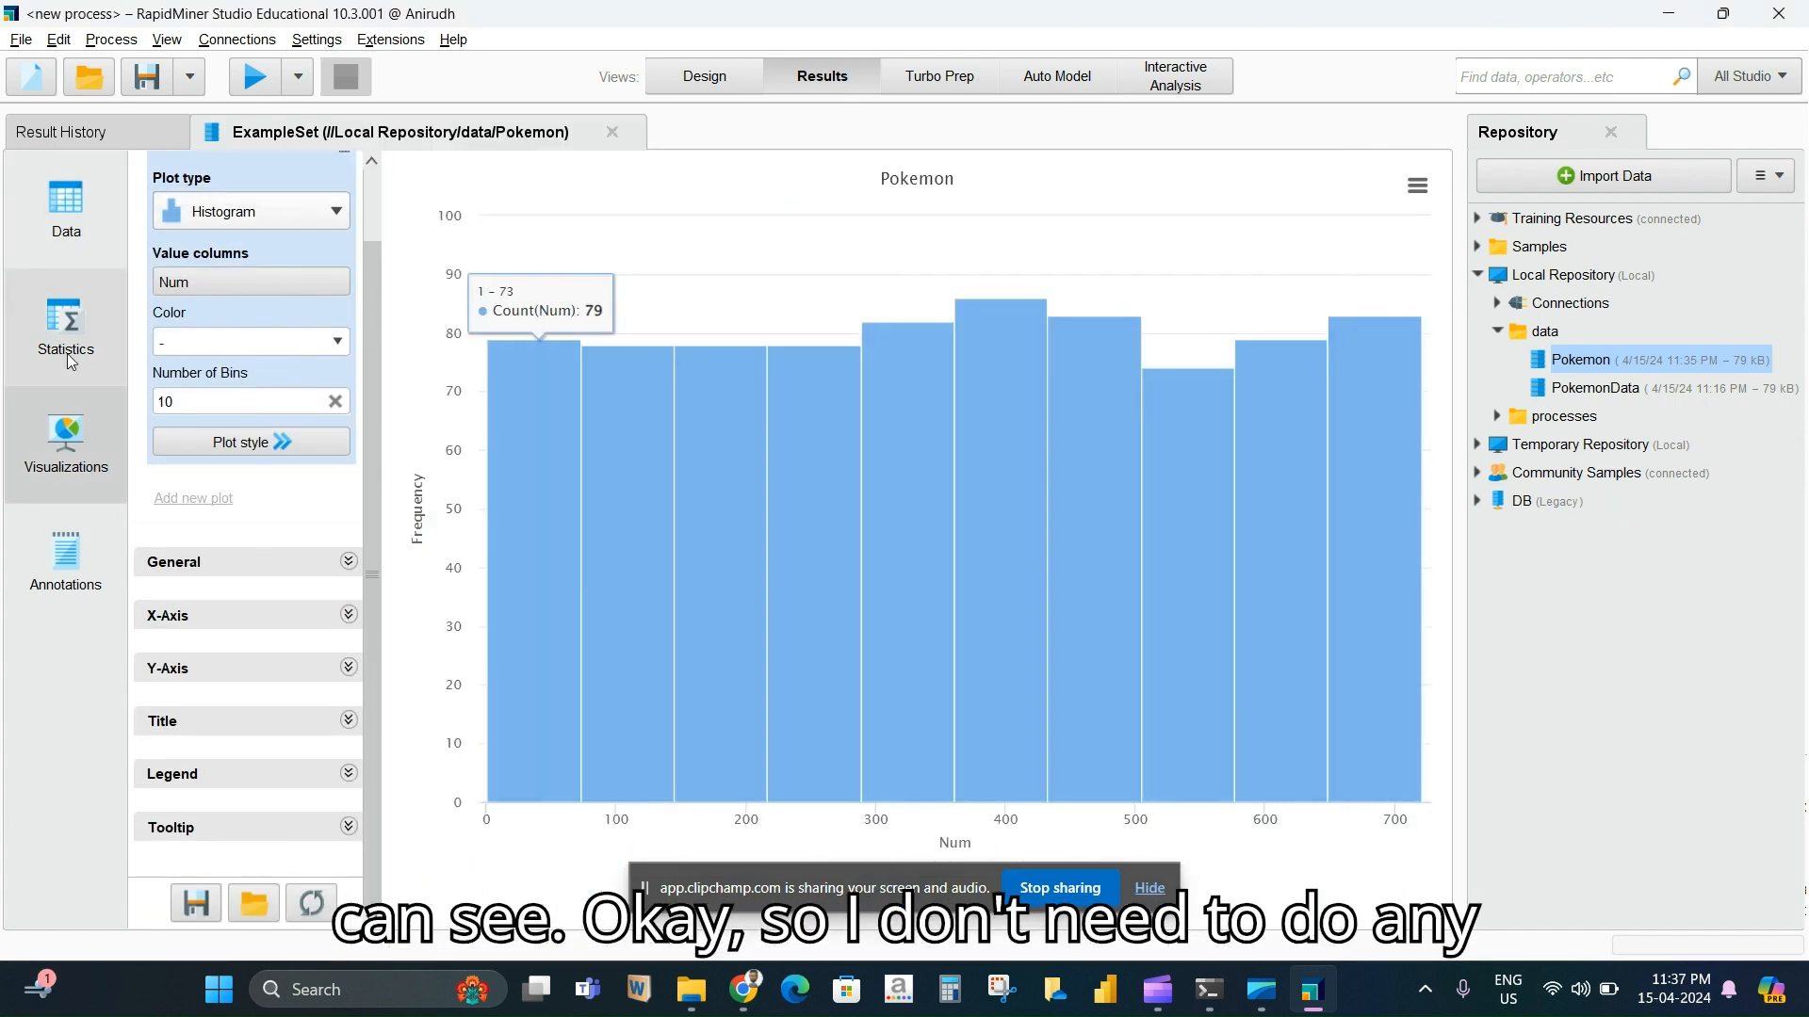
Start adding an annotation to the Pokemon dataset, cancel it, and return to the data table
{"action": "left_click", "coordinate": [74, 556]}
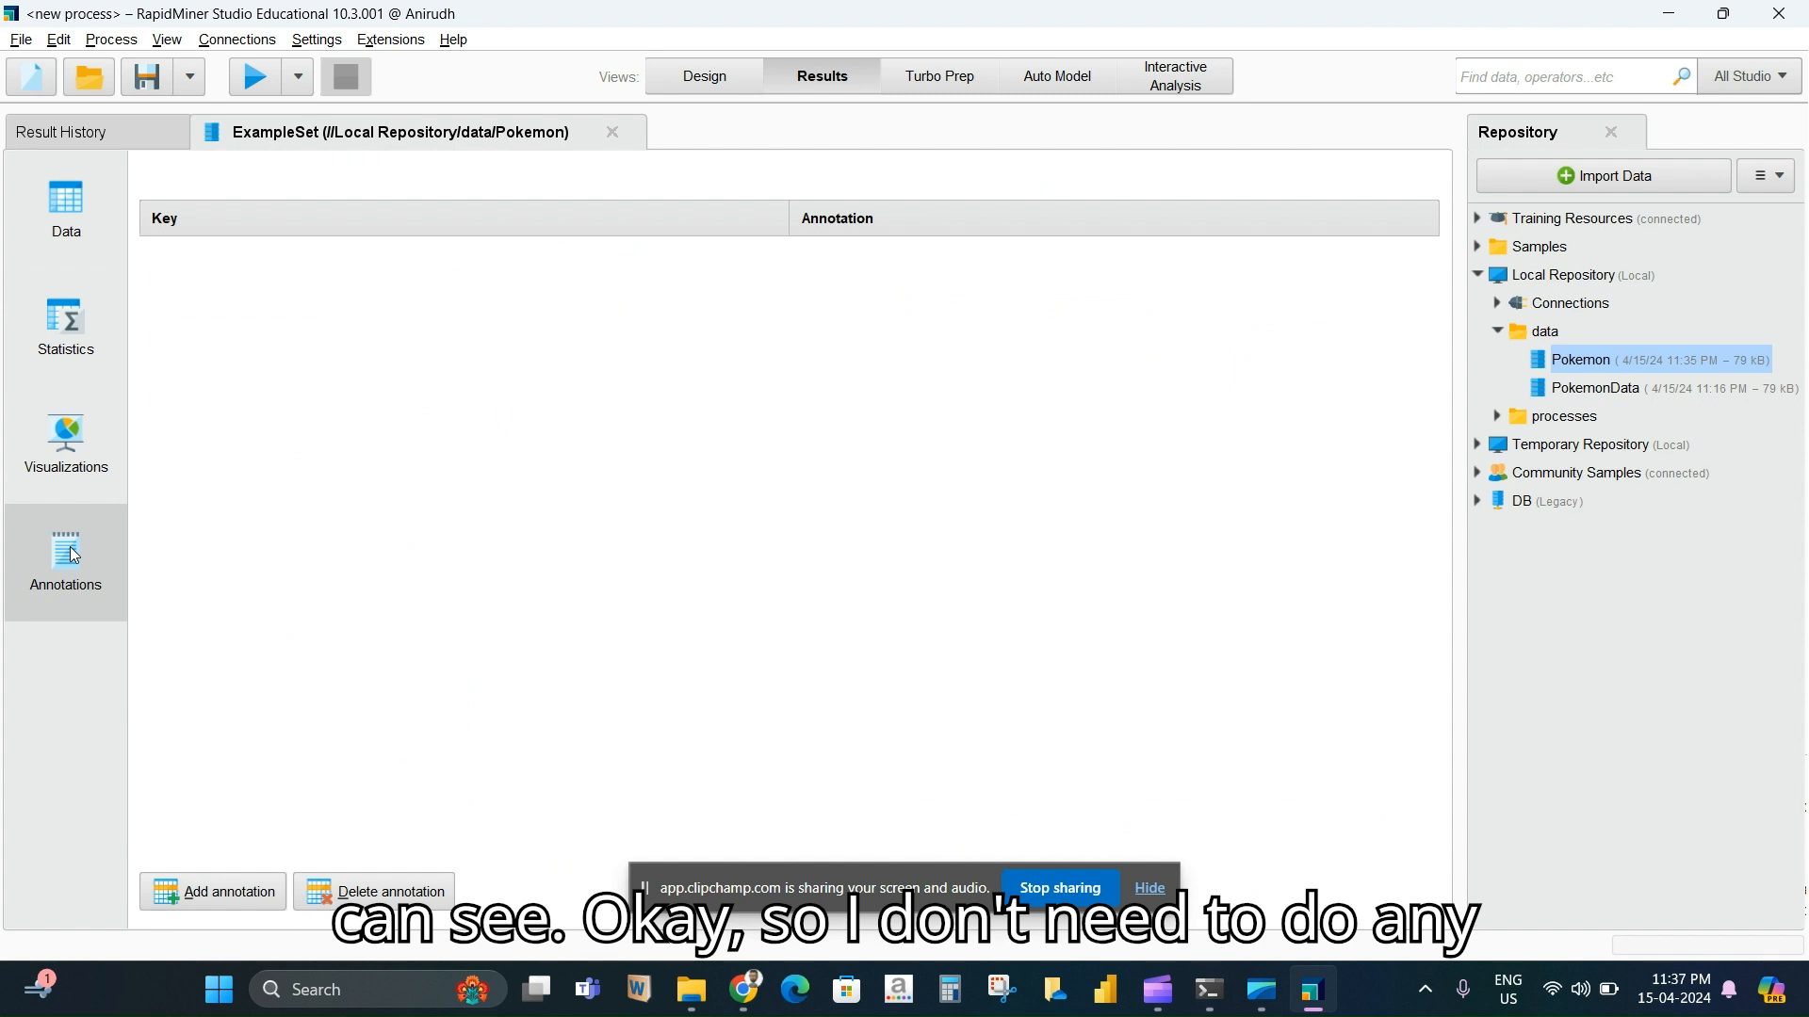
{"action": "left_click", "coordinate": [211, 892]}
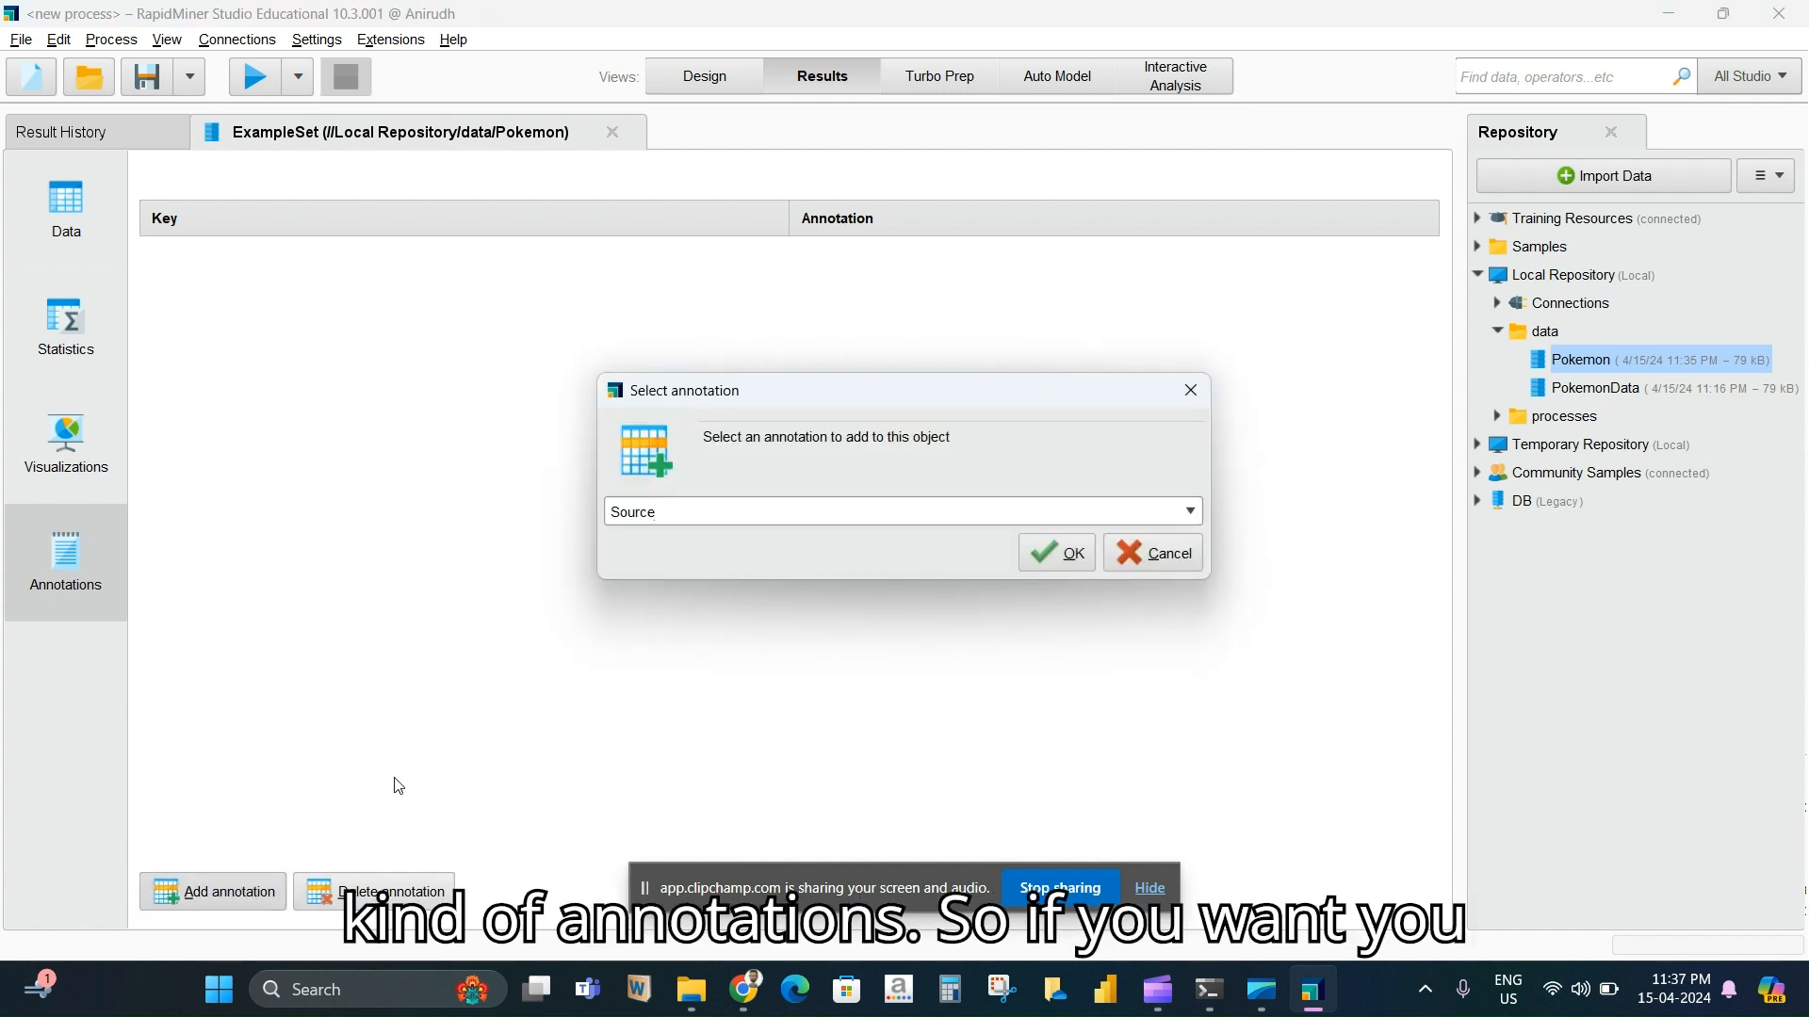
{"action": "left_click", "coordinate": [1183, 400]}
{"action": "left_click", "coordinate": [77, 212]}
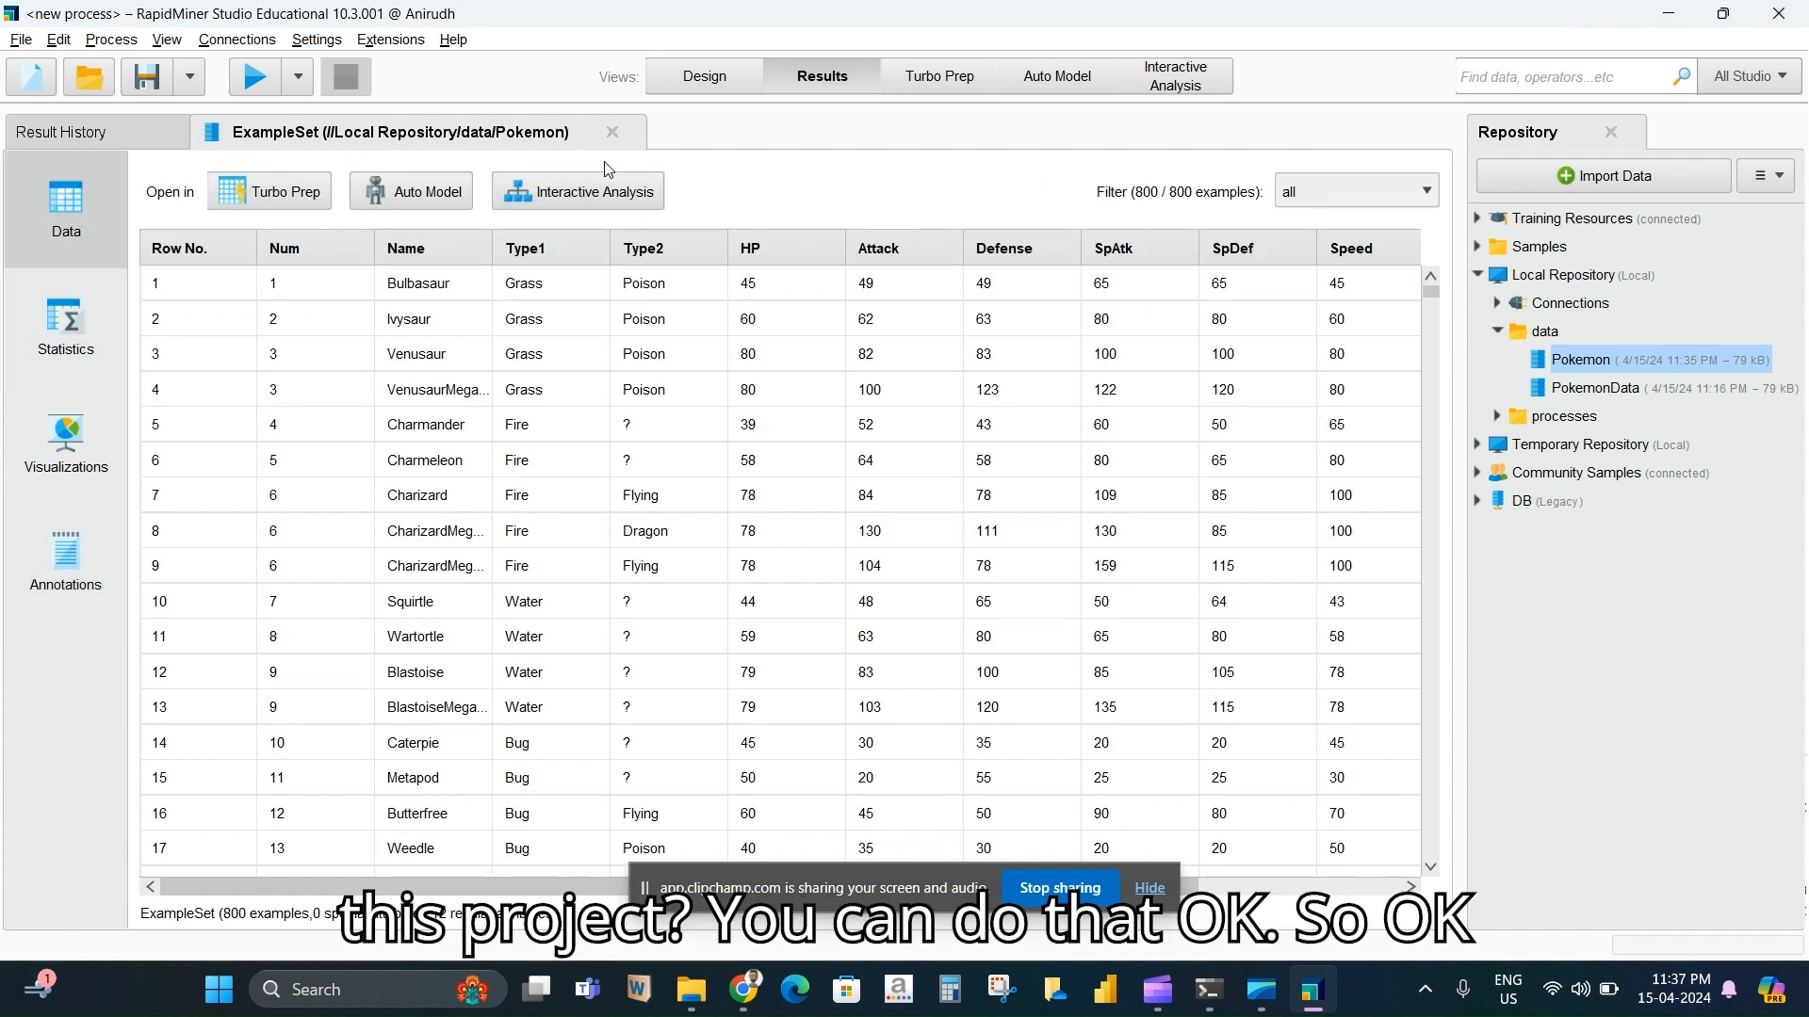
Open the Pokemon dataset in Interactive Analysis, close the Interactive Analysis 1 session, and return to the dataset's results
{"action": "left_click", "coordinate": [553, 199]}
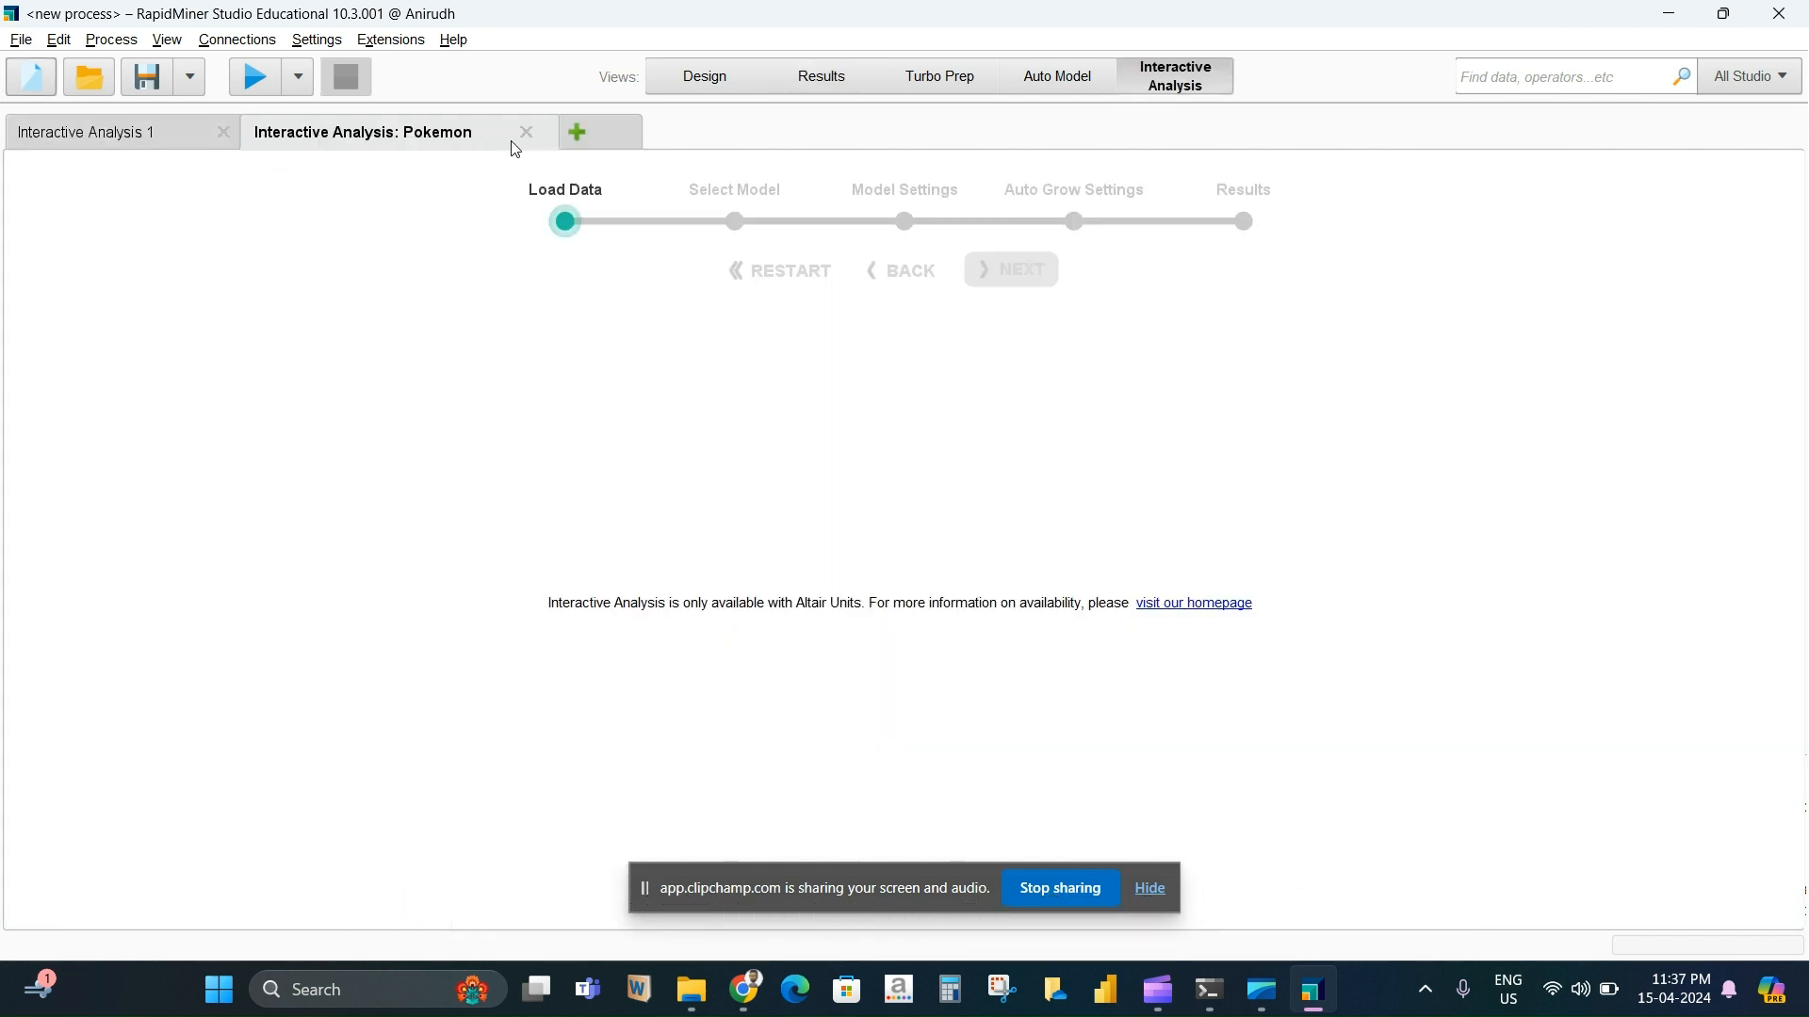
{"action": "left_click", "coordinate": [225, 133]}
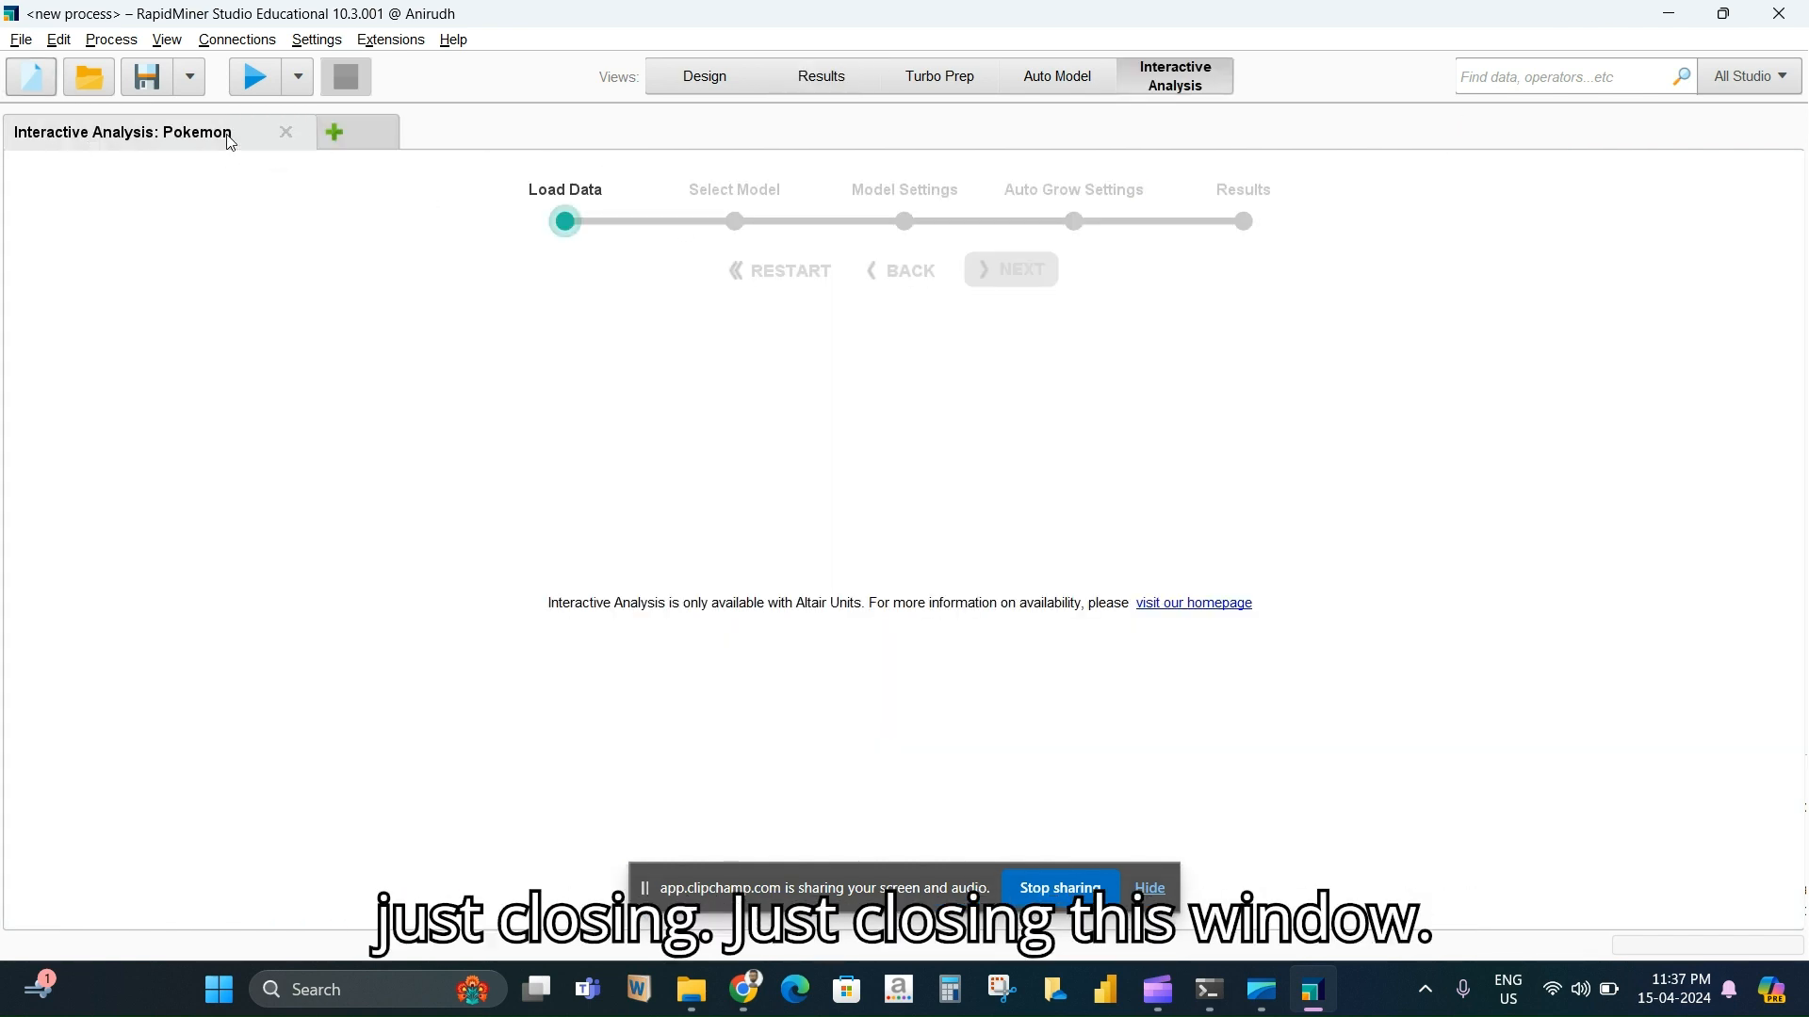
{"action": "left_click", "coordinate": [821, 75]}
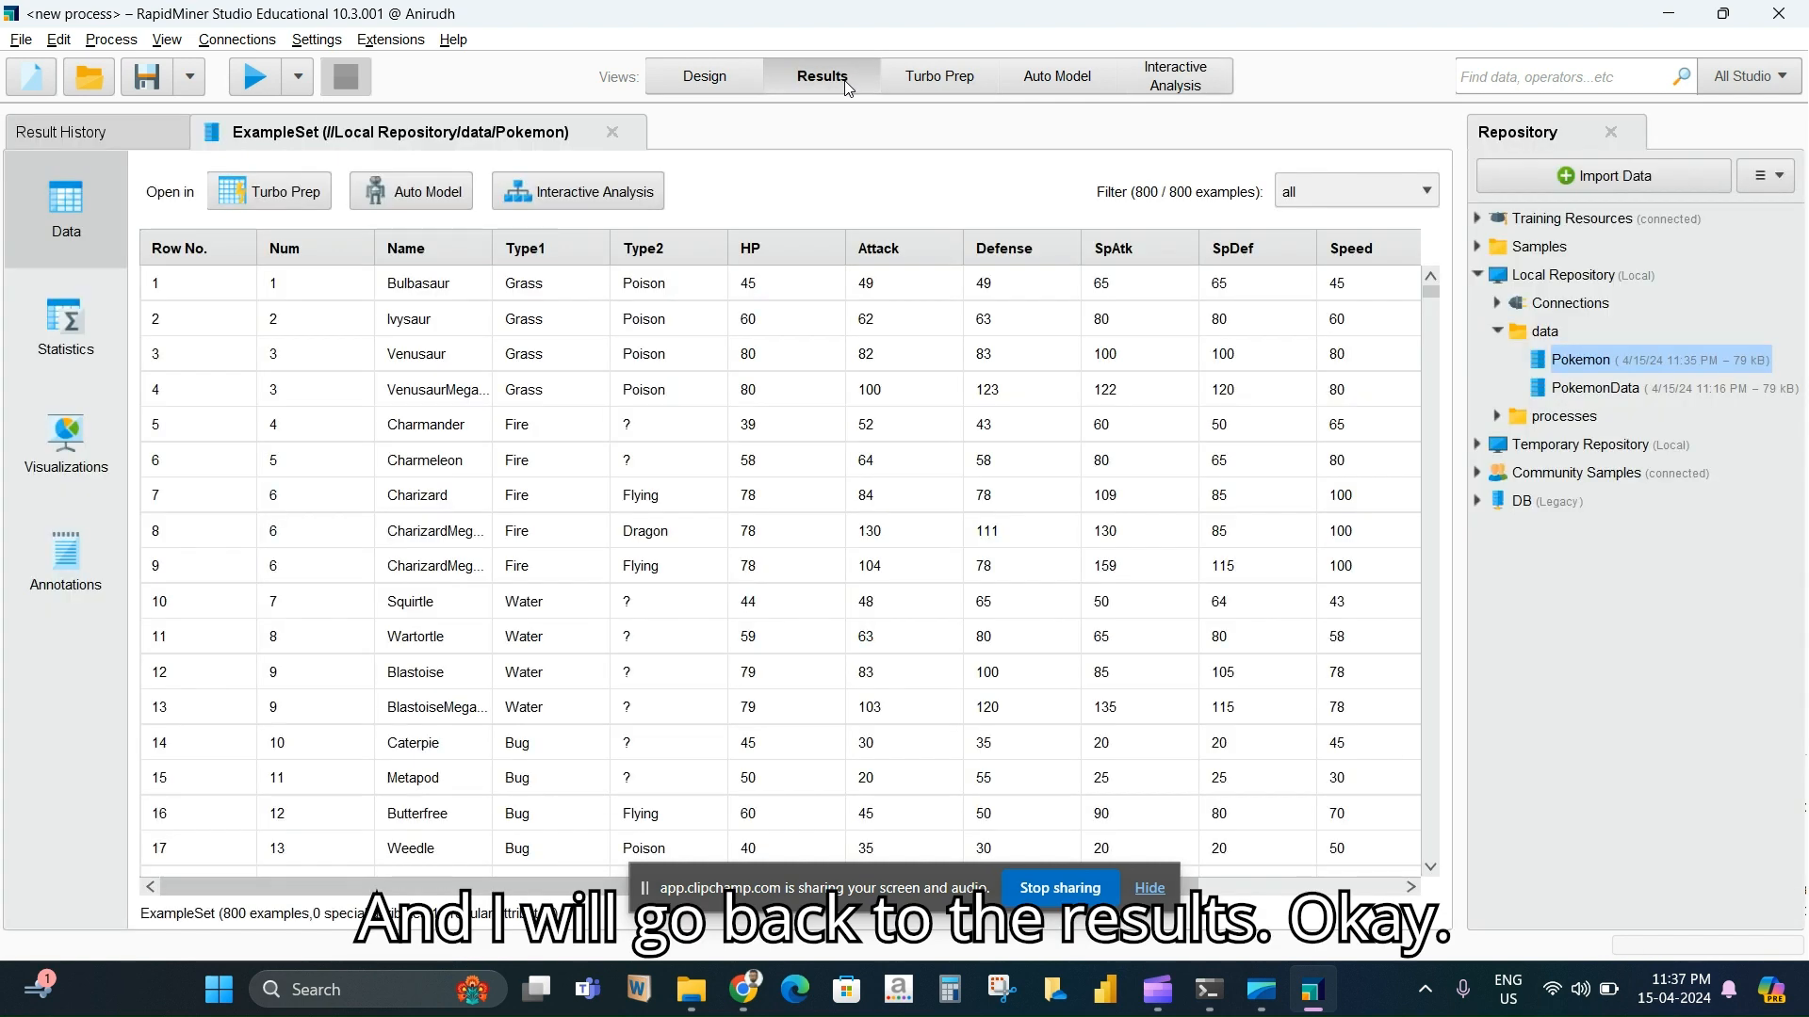
Cycle the data table's sorting by Type2 through its orders and restore the original row order
{"action": "left_click", "coordinate": [650, 248]}
{"action": "left_click", "coordinate": [660, 249]}
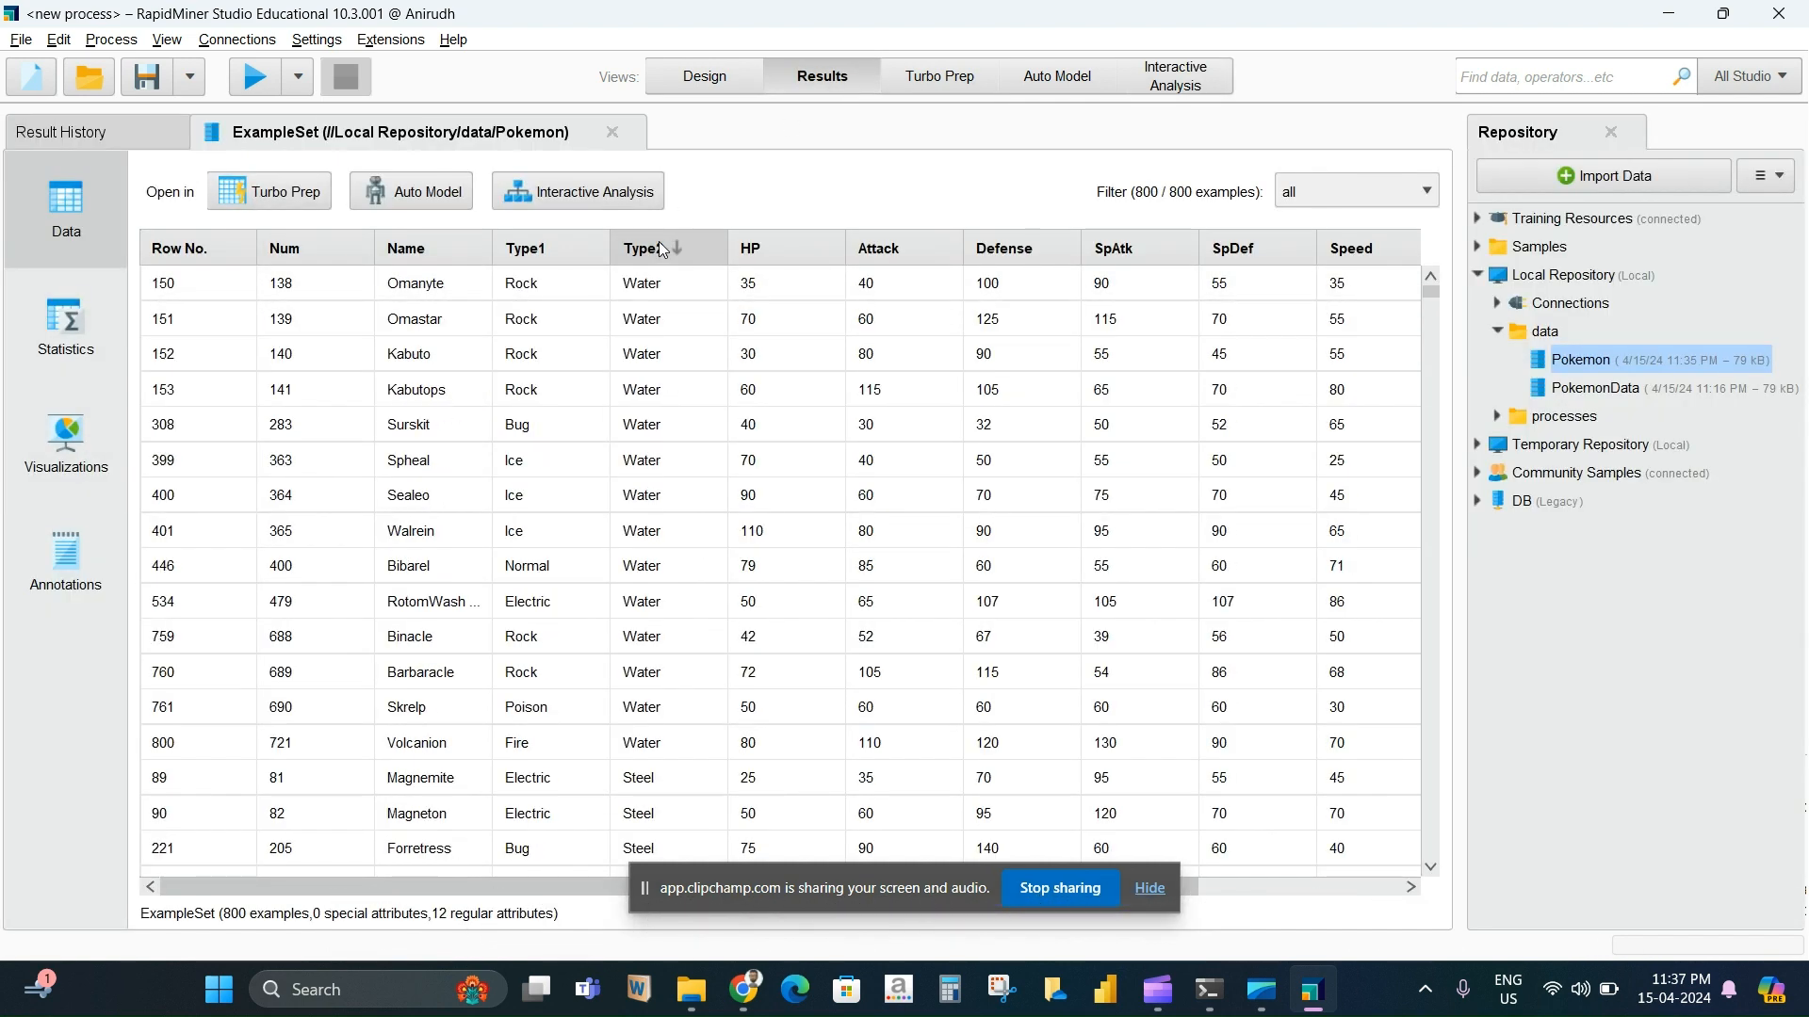
{"action": "left_click", "coordinate": [659, 249]}
{"action": "left_click", "coordinate": [660, 249]}
{"action": "left_click", "coordinate": [660, 249]}
{"action": "left_click", "coordinate": [660, 249]}
{"action": "double_click", "coordinate": [659, 245]}
{"action": "left_click", "coordinate": [659, 245]}
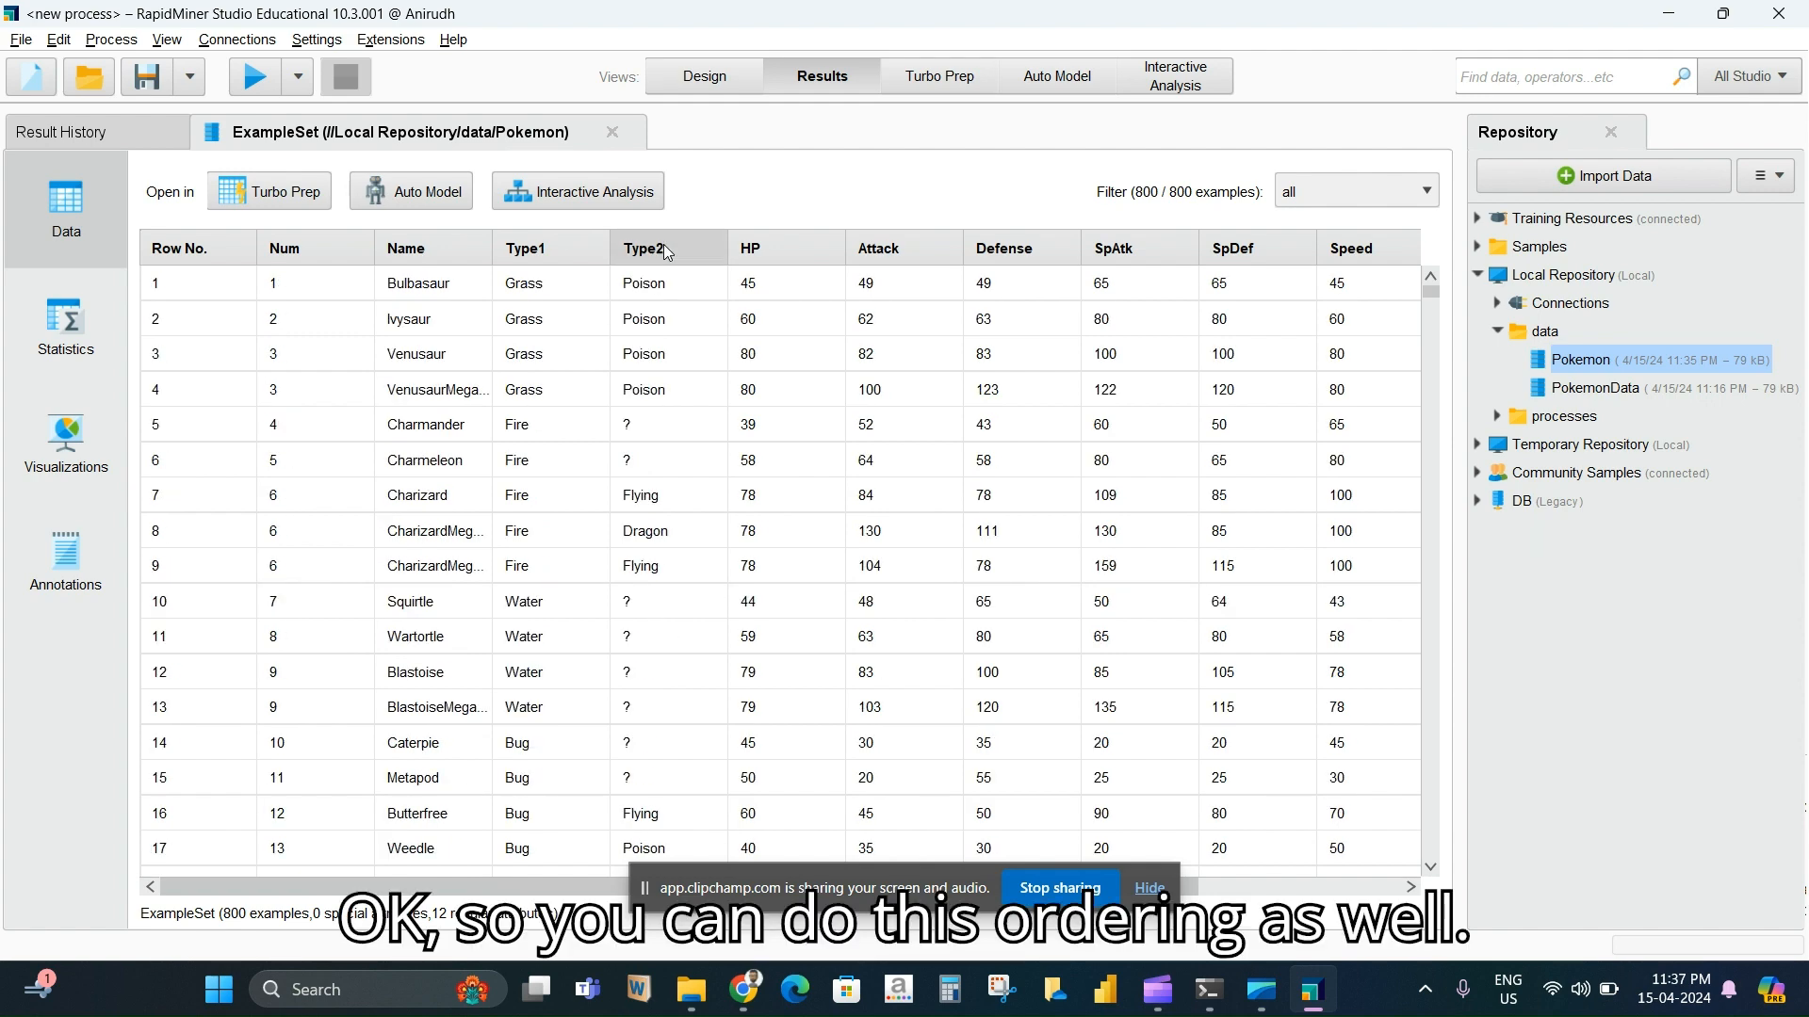
{"action": "left_click", "coordinate": [661, 246]}
{"action": "left_click", "coordinate": [661, 246]}
{"action": "left_click", "coordinate": [662, 246]}
{"action": "left_click", "coordinate": [663, 246]}
{"action": "left_click", "coordinate": [665, 246]}
{"action": "left_click", "coordinate": [664, 246]}
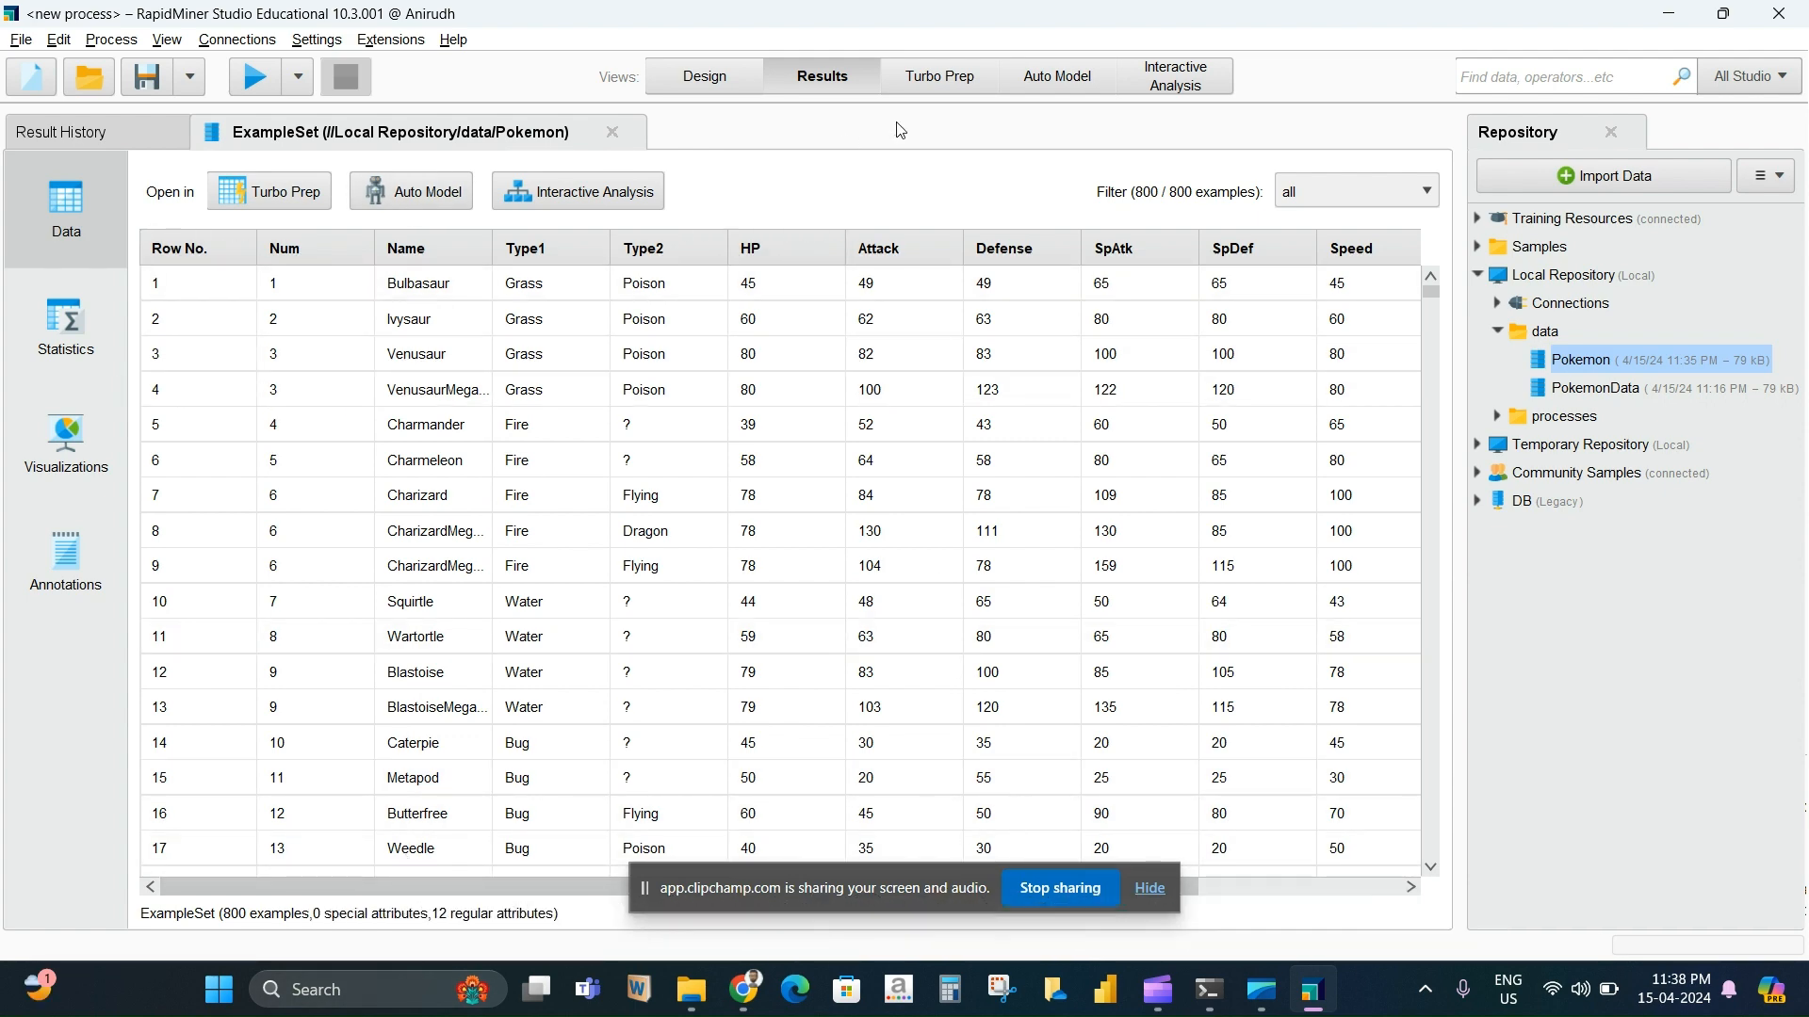
Load the PokemonData dataset from the Local Repository's data folder into Turbo Prep and look over its rows
{"action": "left_click", "coordinate": [935, 83]}
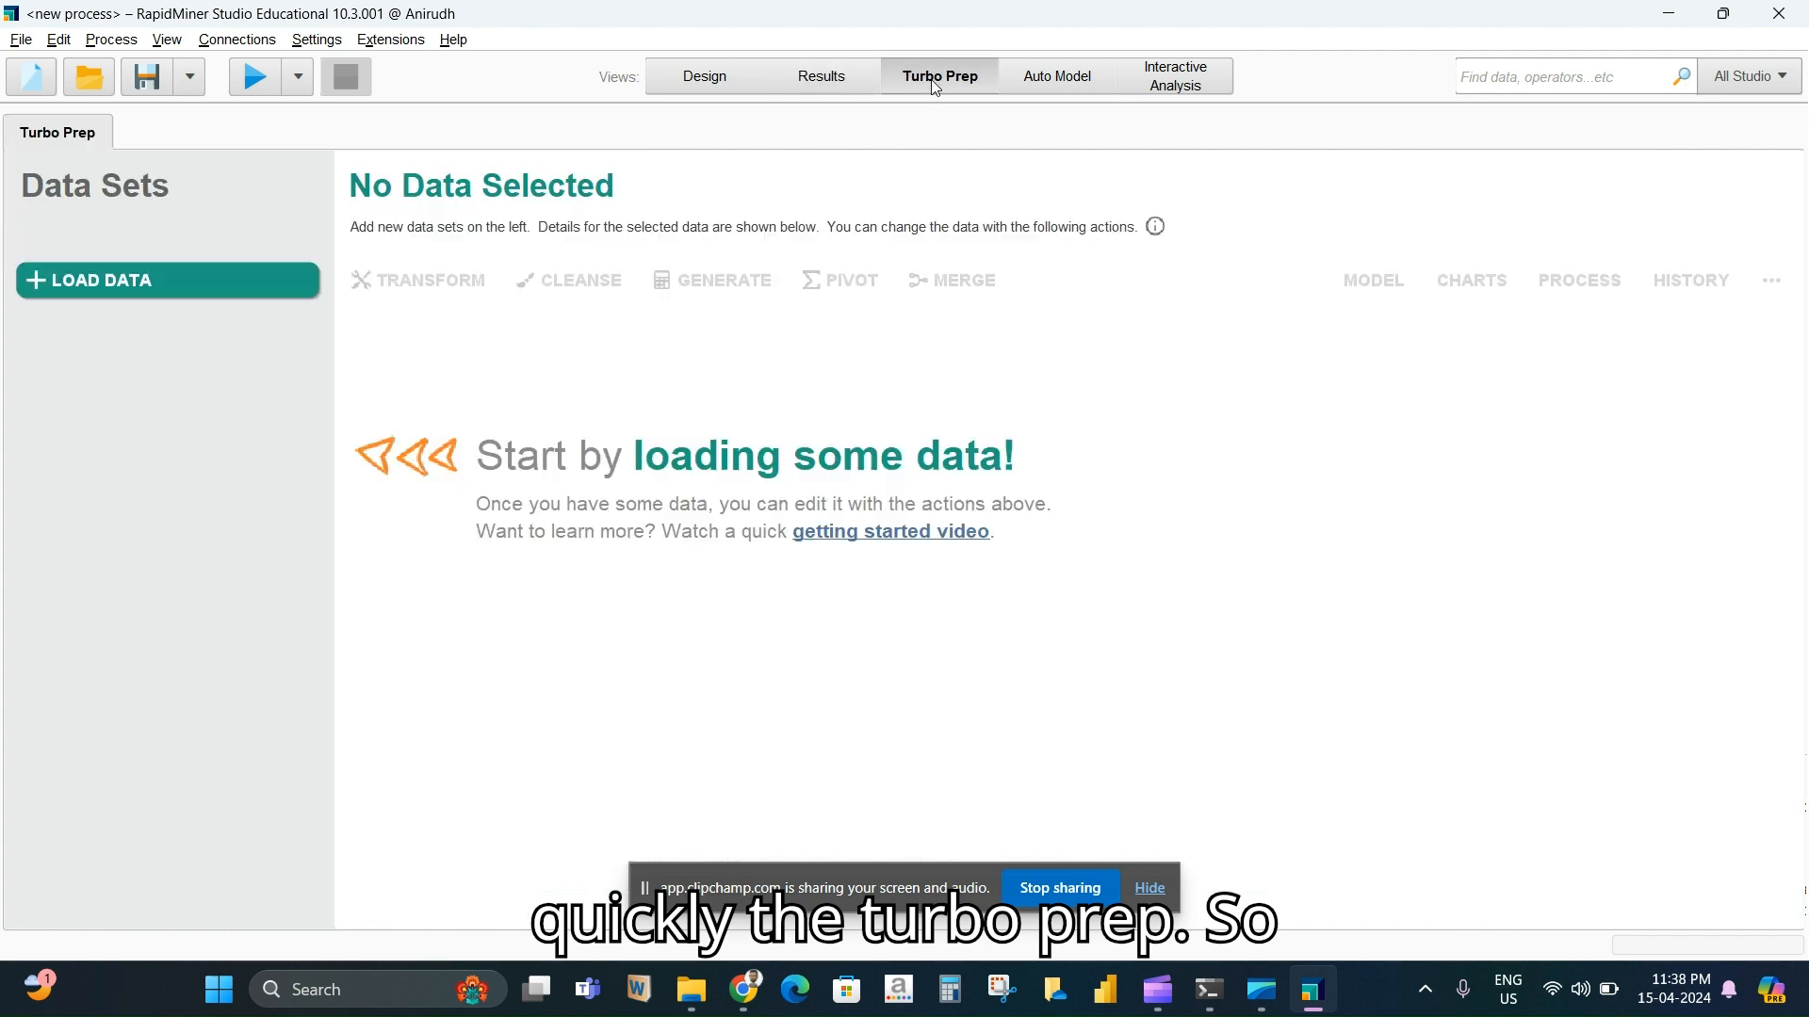
{"action": "left_click", "coordinate": [141, 281]}
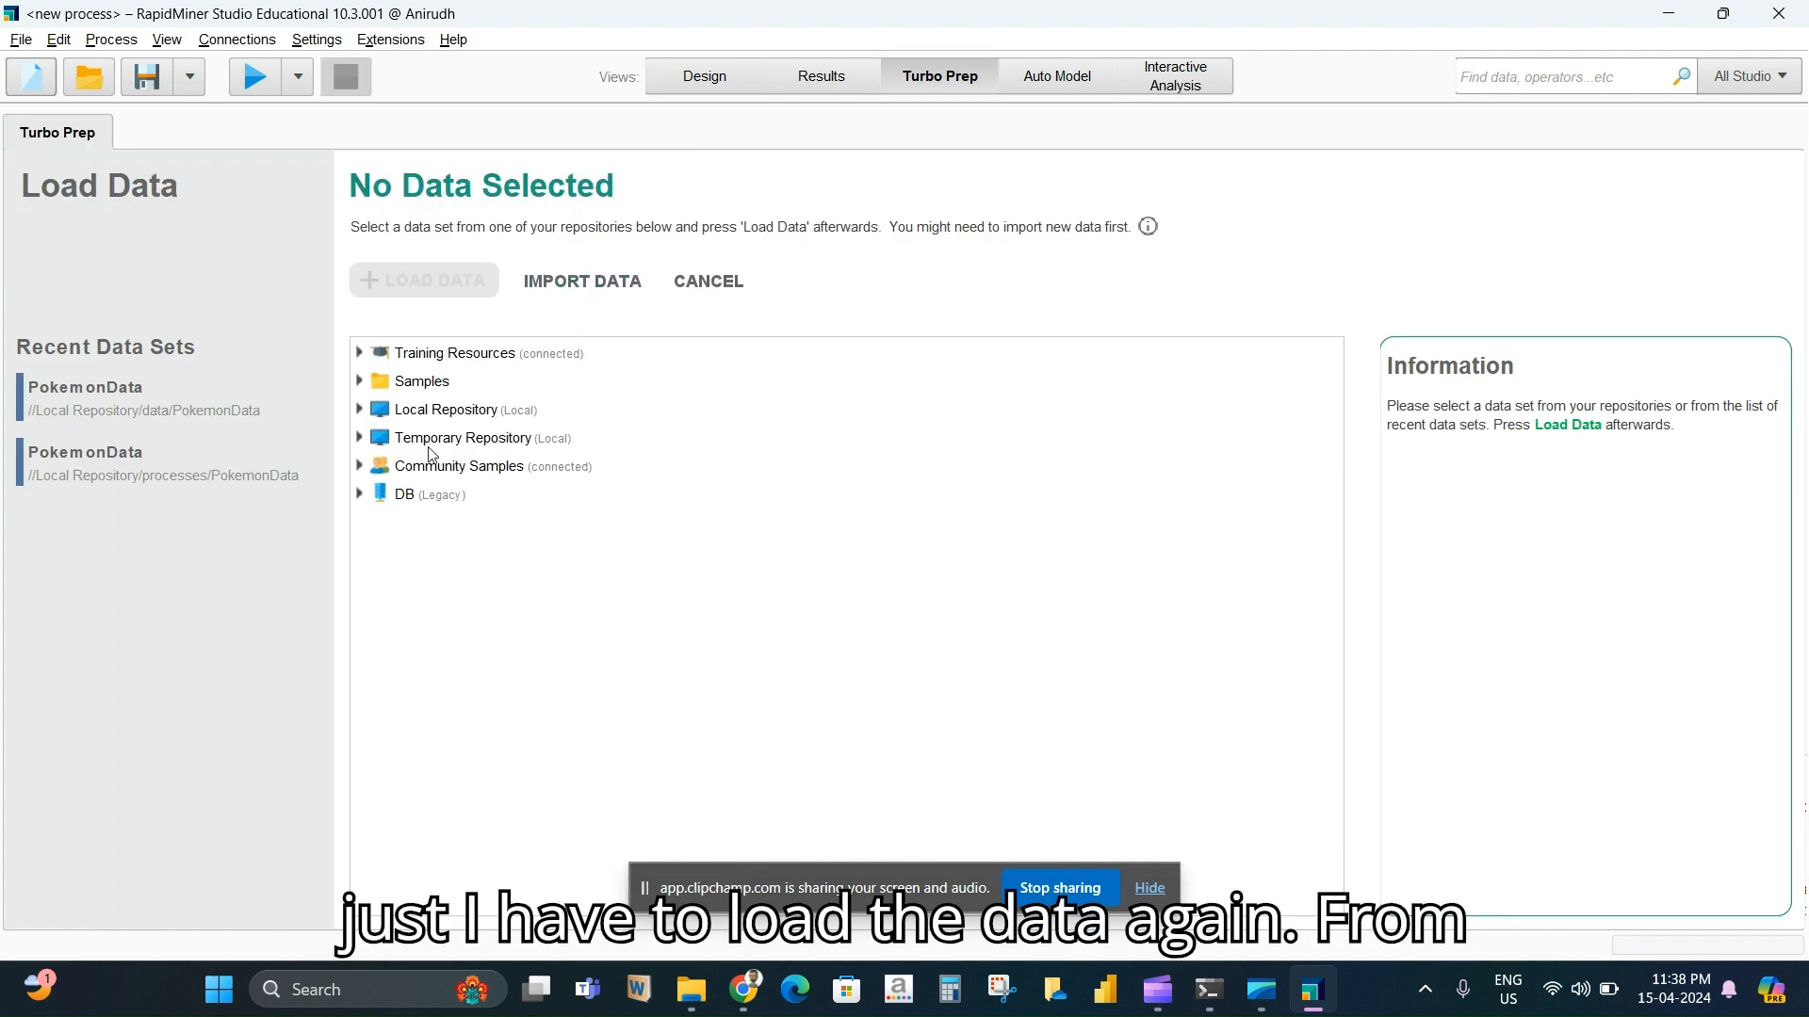
{"action": "left_click", "coordinate": [359, 410]}
{"action": "left_click", "coordinate": [379, 465]}
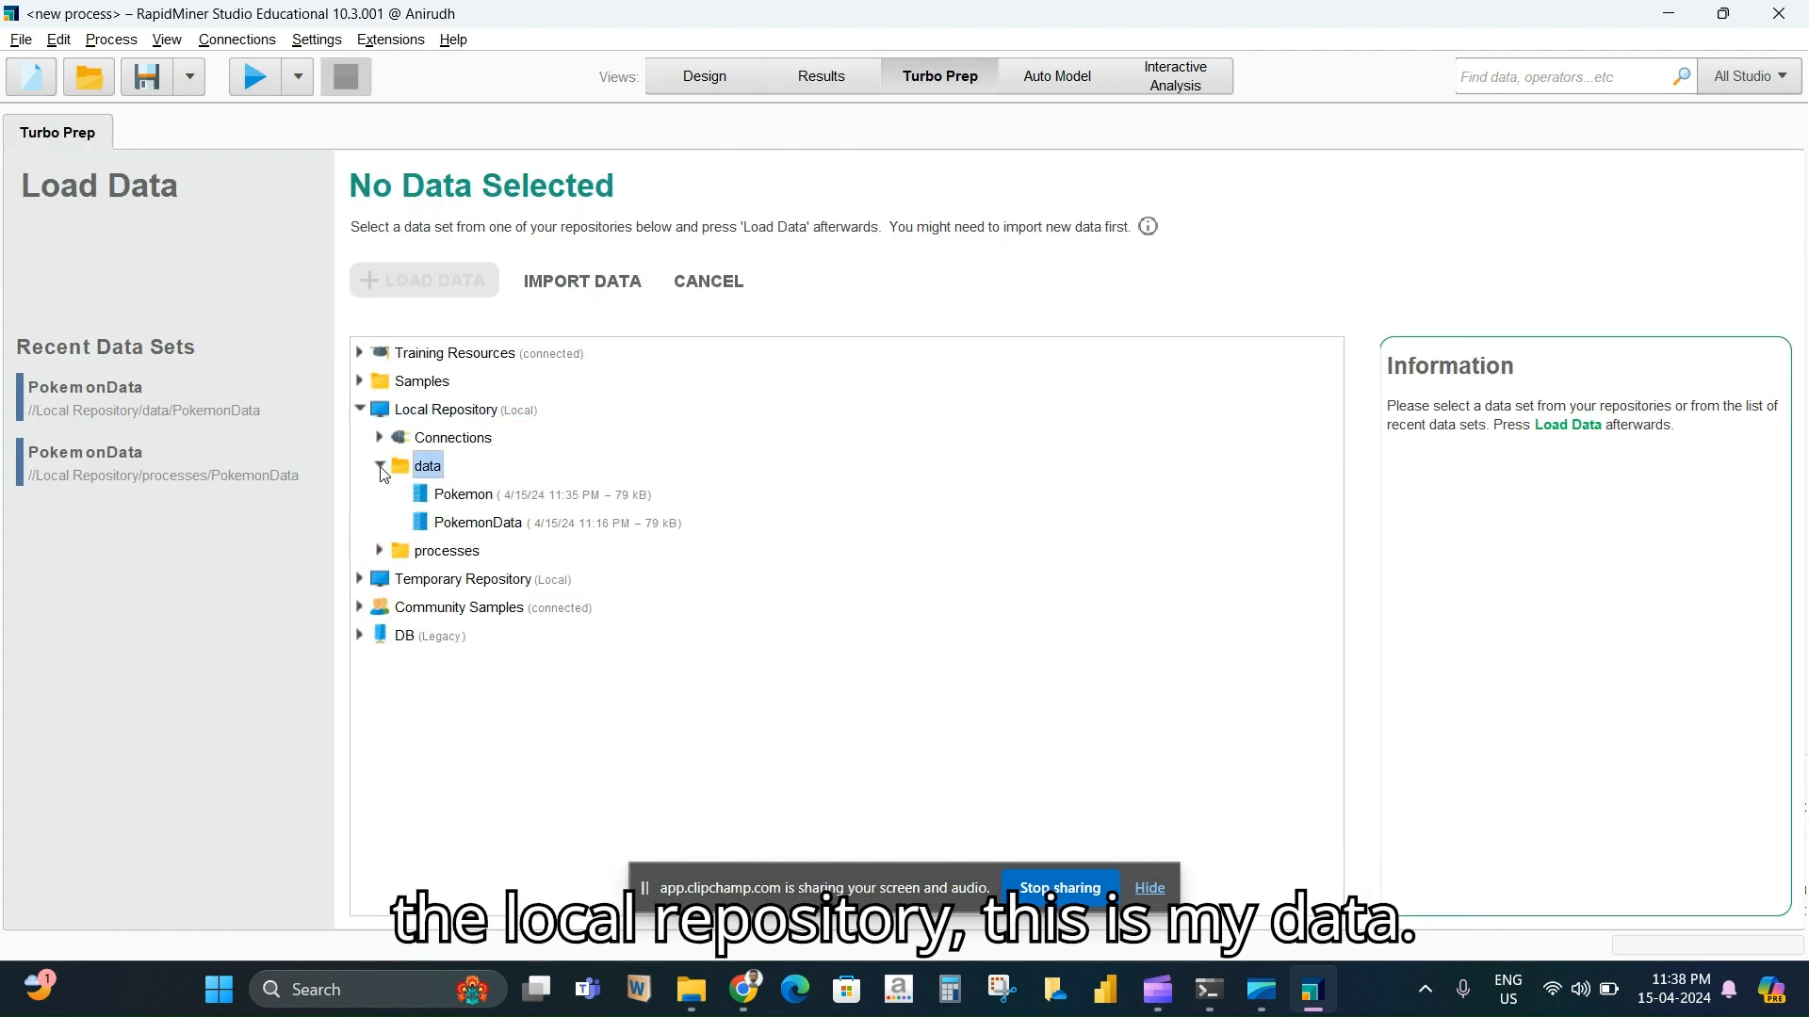
{"action": "left_click", "coordinate": [462, 494]}
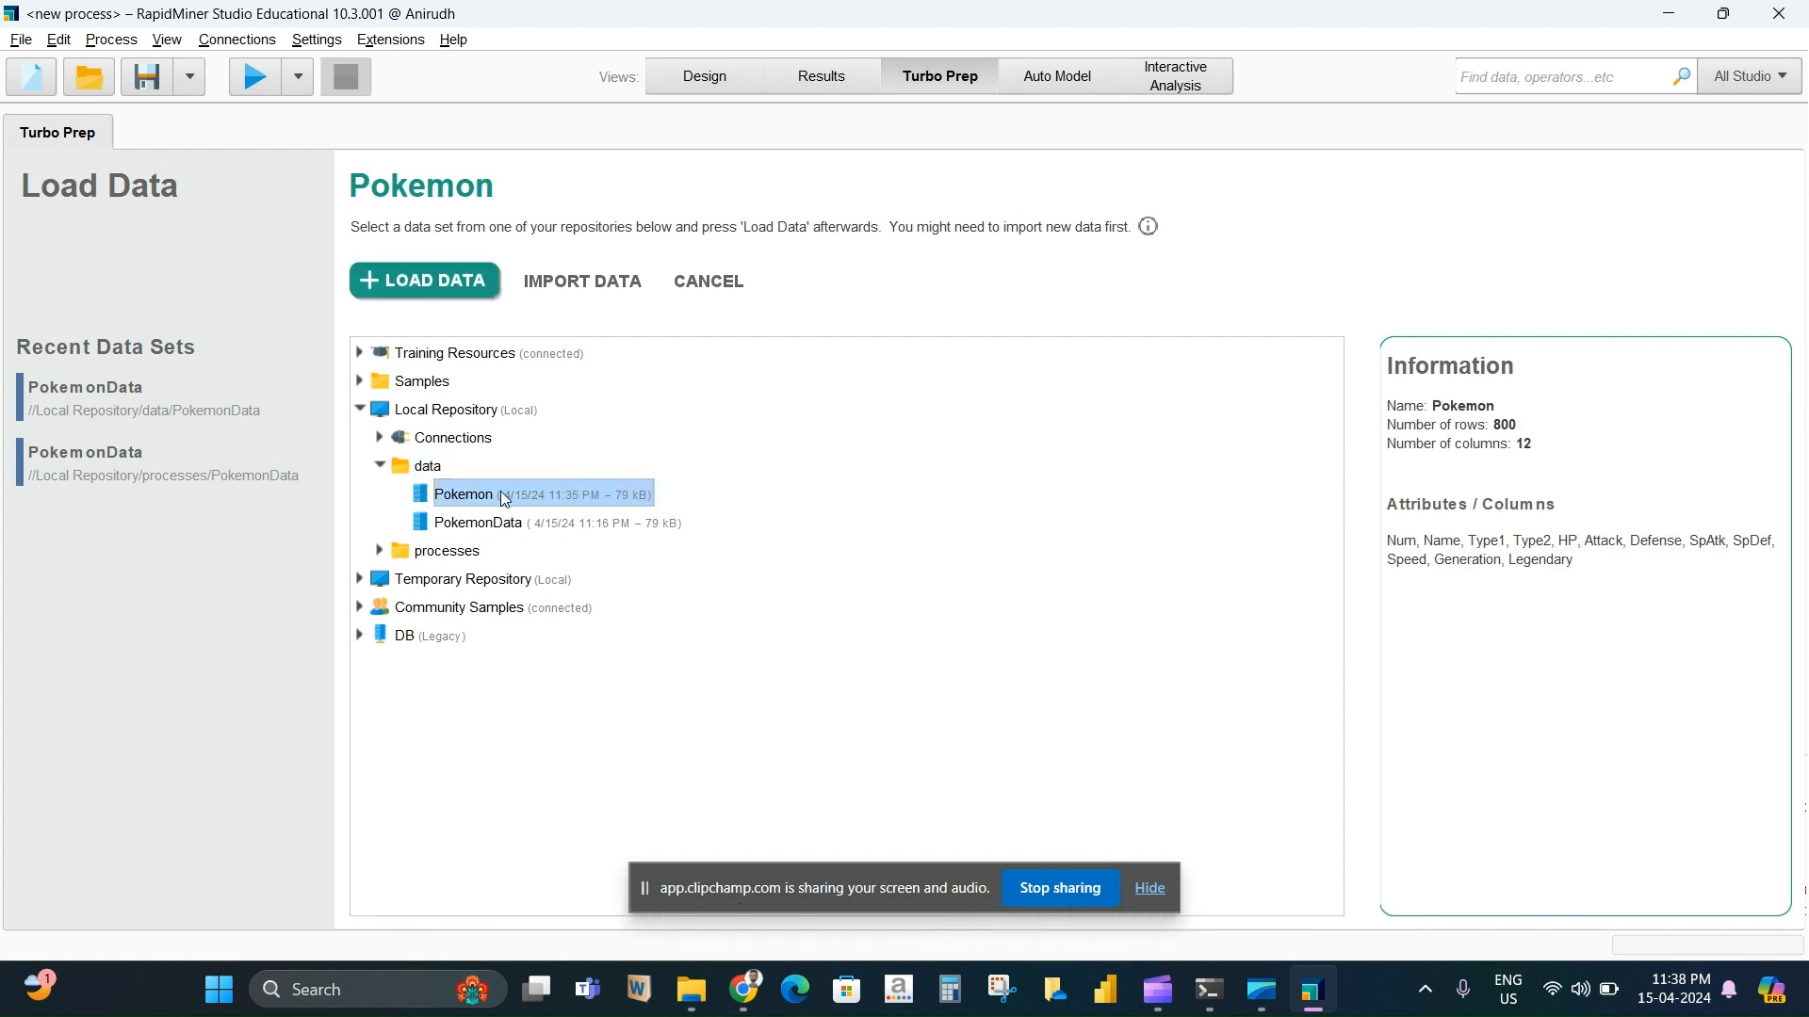
{"action": "left_click", "coordinate": [96, 394]}
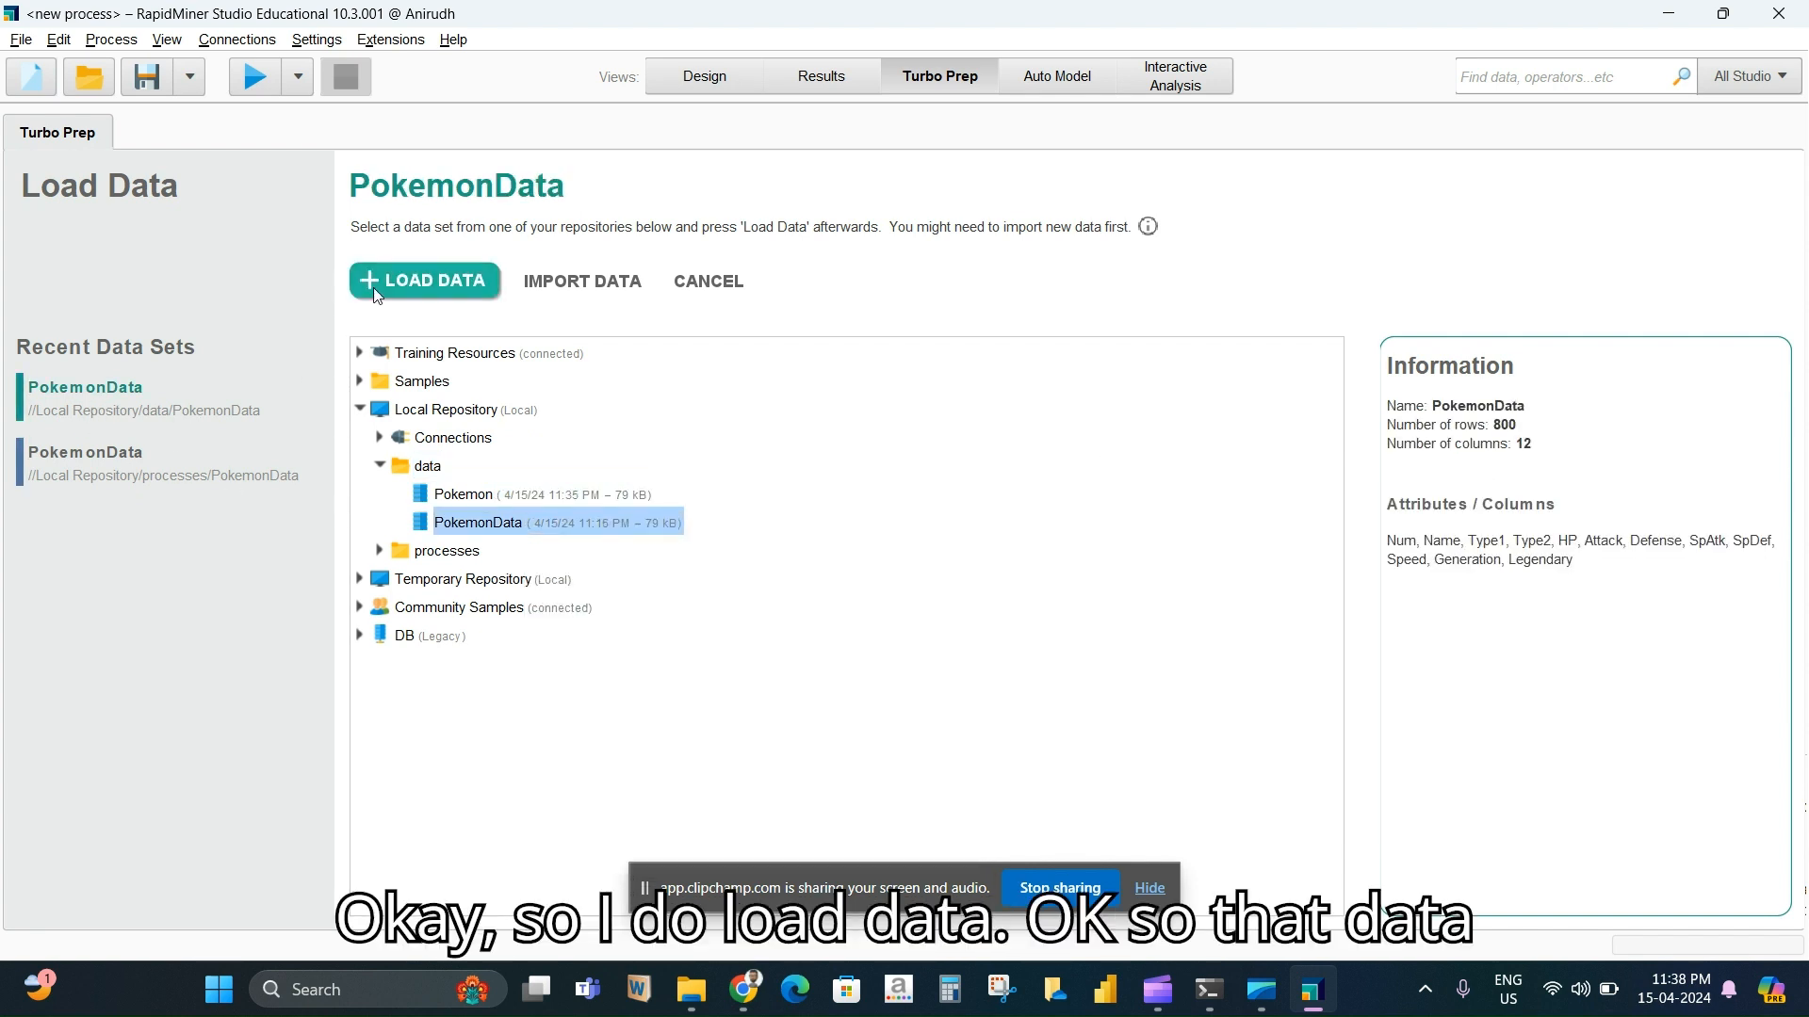
{"action": "left_click", "coordinate": [375, 296]}
{"action": "scroll", "coordinate": [1550, 566], "scroll_direction": "down", "scroll_amount": 4}
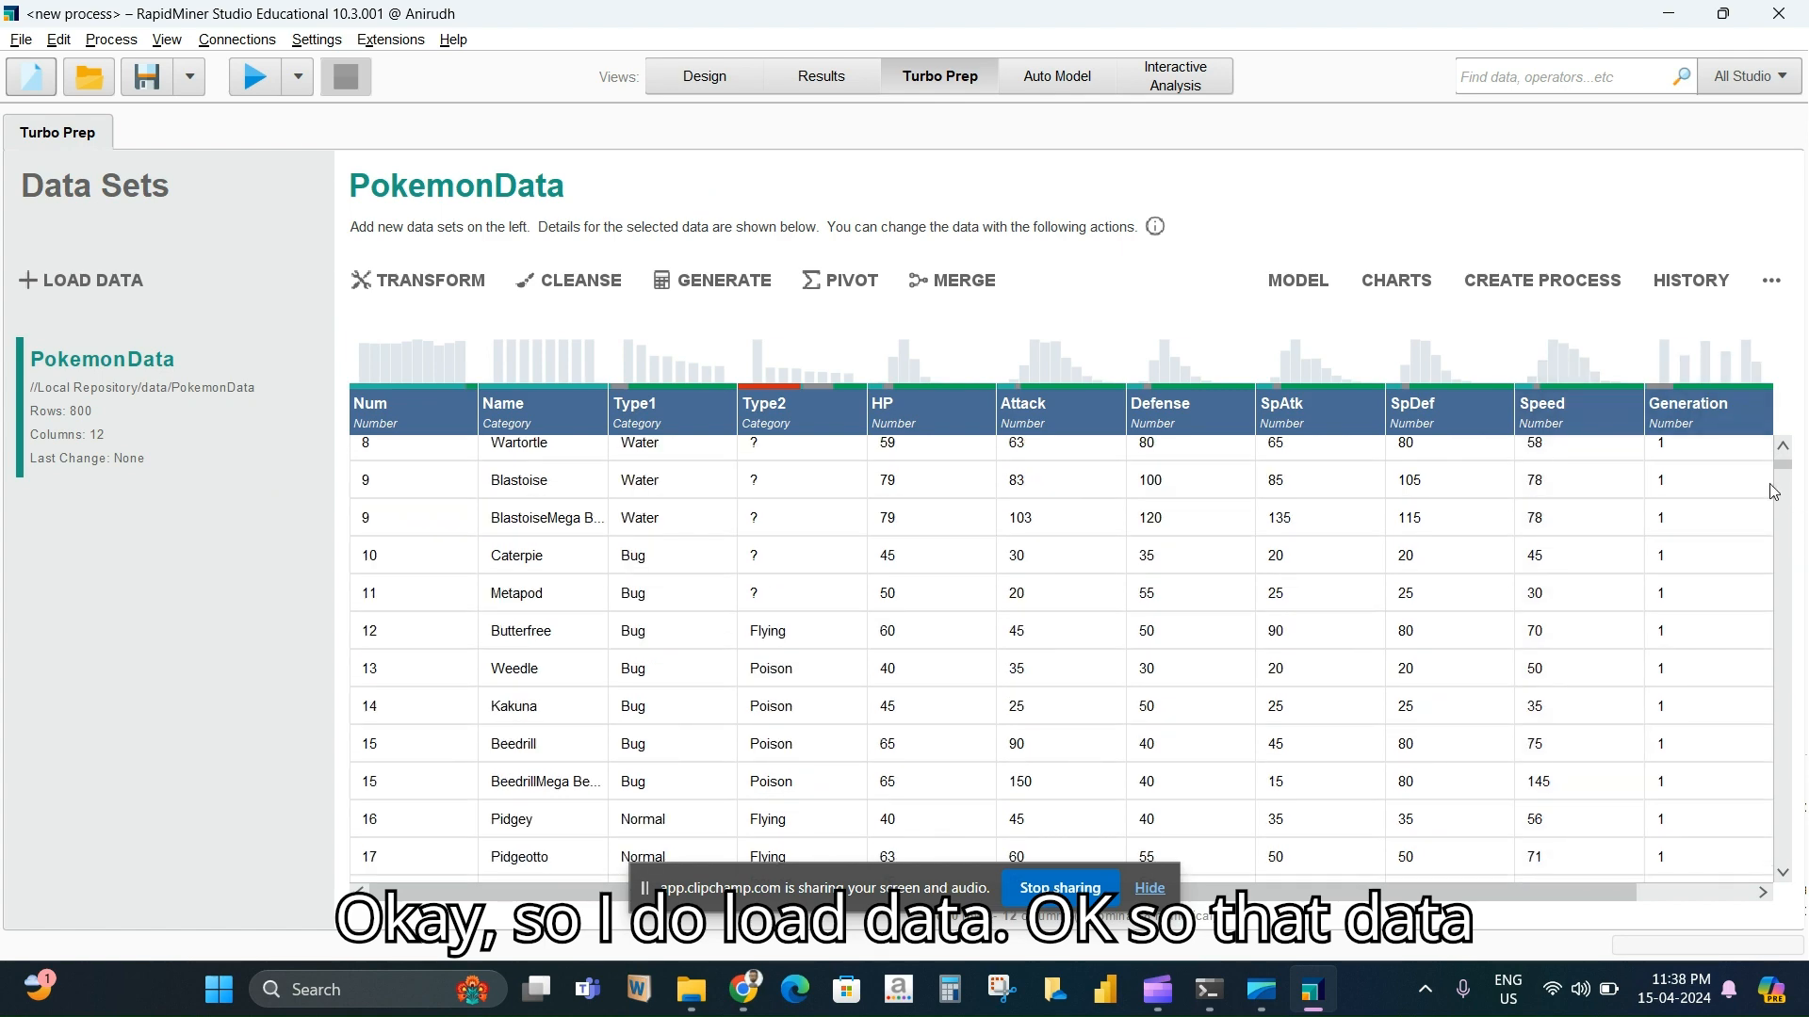
{"action": "scroll", "coordinate": [444, 464], "scroll_direction": "up", "scroll_amount": 5}
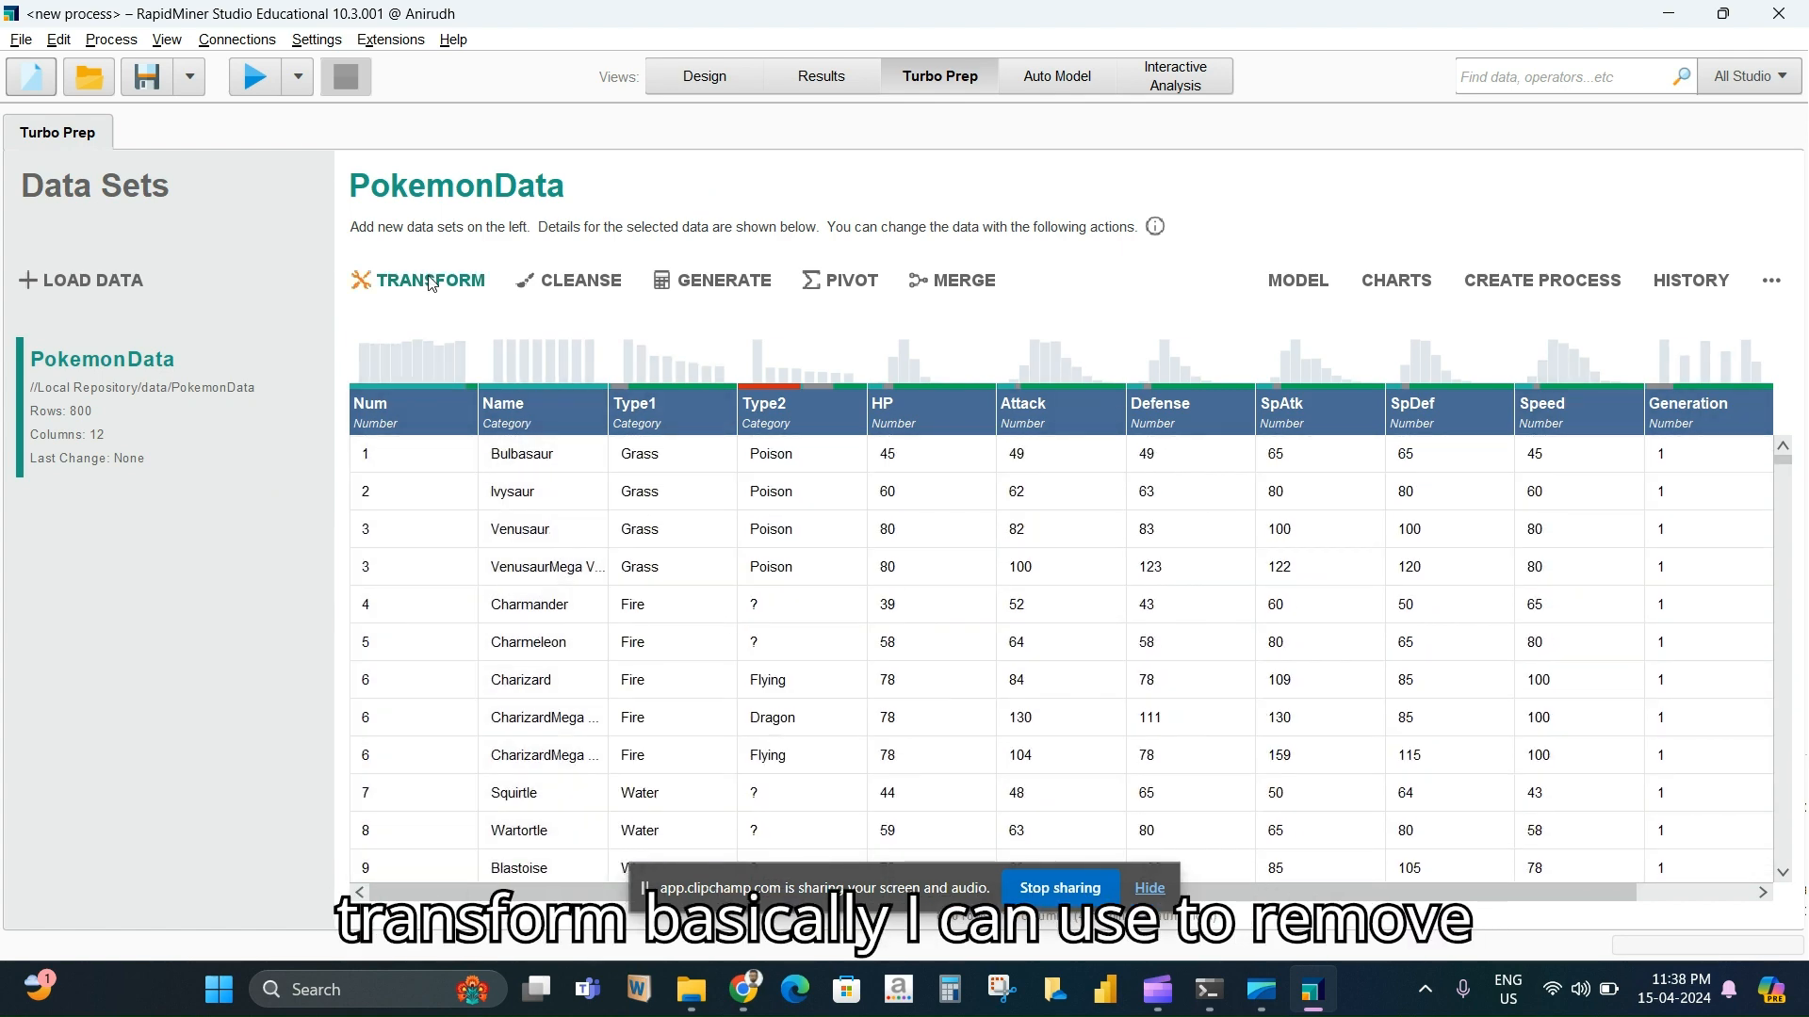
Start a transformation of PokemonData and remove the Type2 column
{"action": "left_click", "coordinate": [431, 281]}
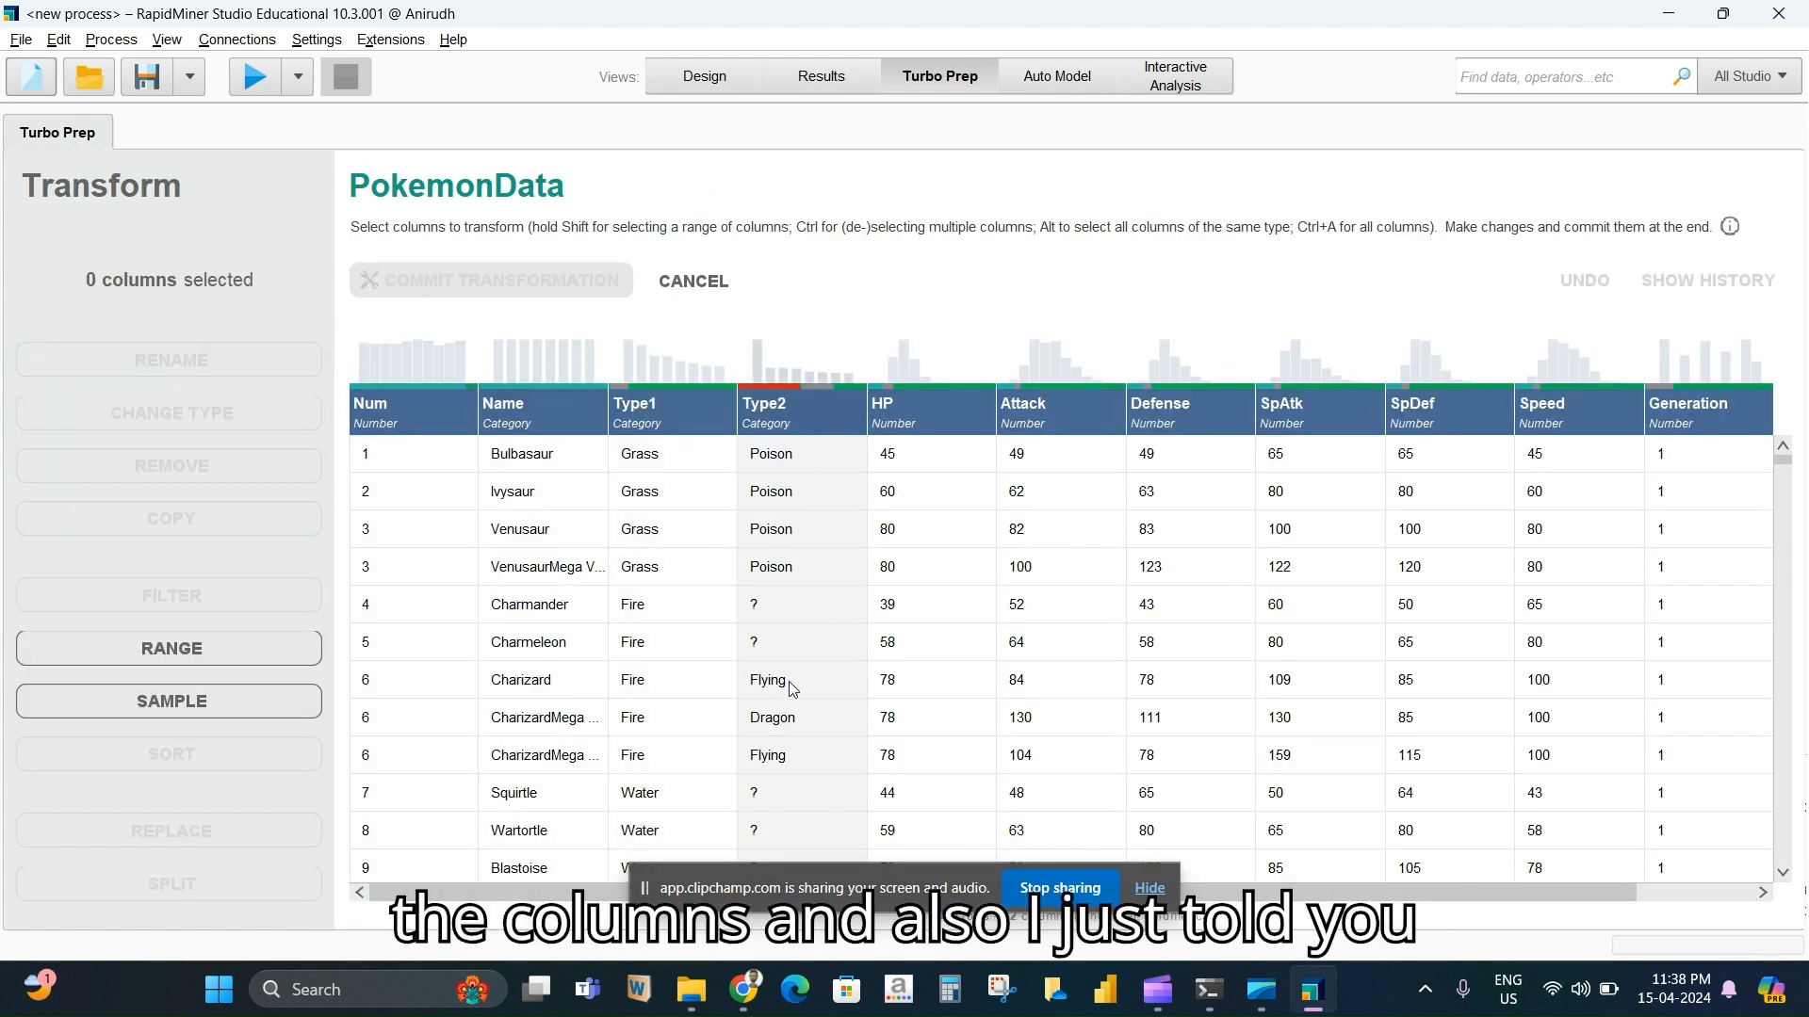
{"action": "scroll", "coordinate": [787, 680], "scroll_direction": "down", "scroll_amount": 2}
{"action": "scroll", "coordinate": [789, 705], "scroll_direction": "up", "scroll_amount": 2}
{"action": "left_click", "coordinate": [804, 400]}
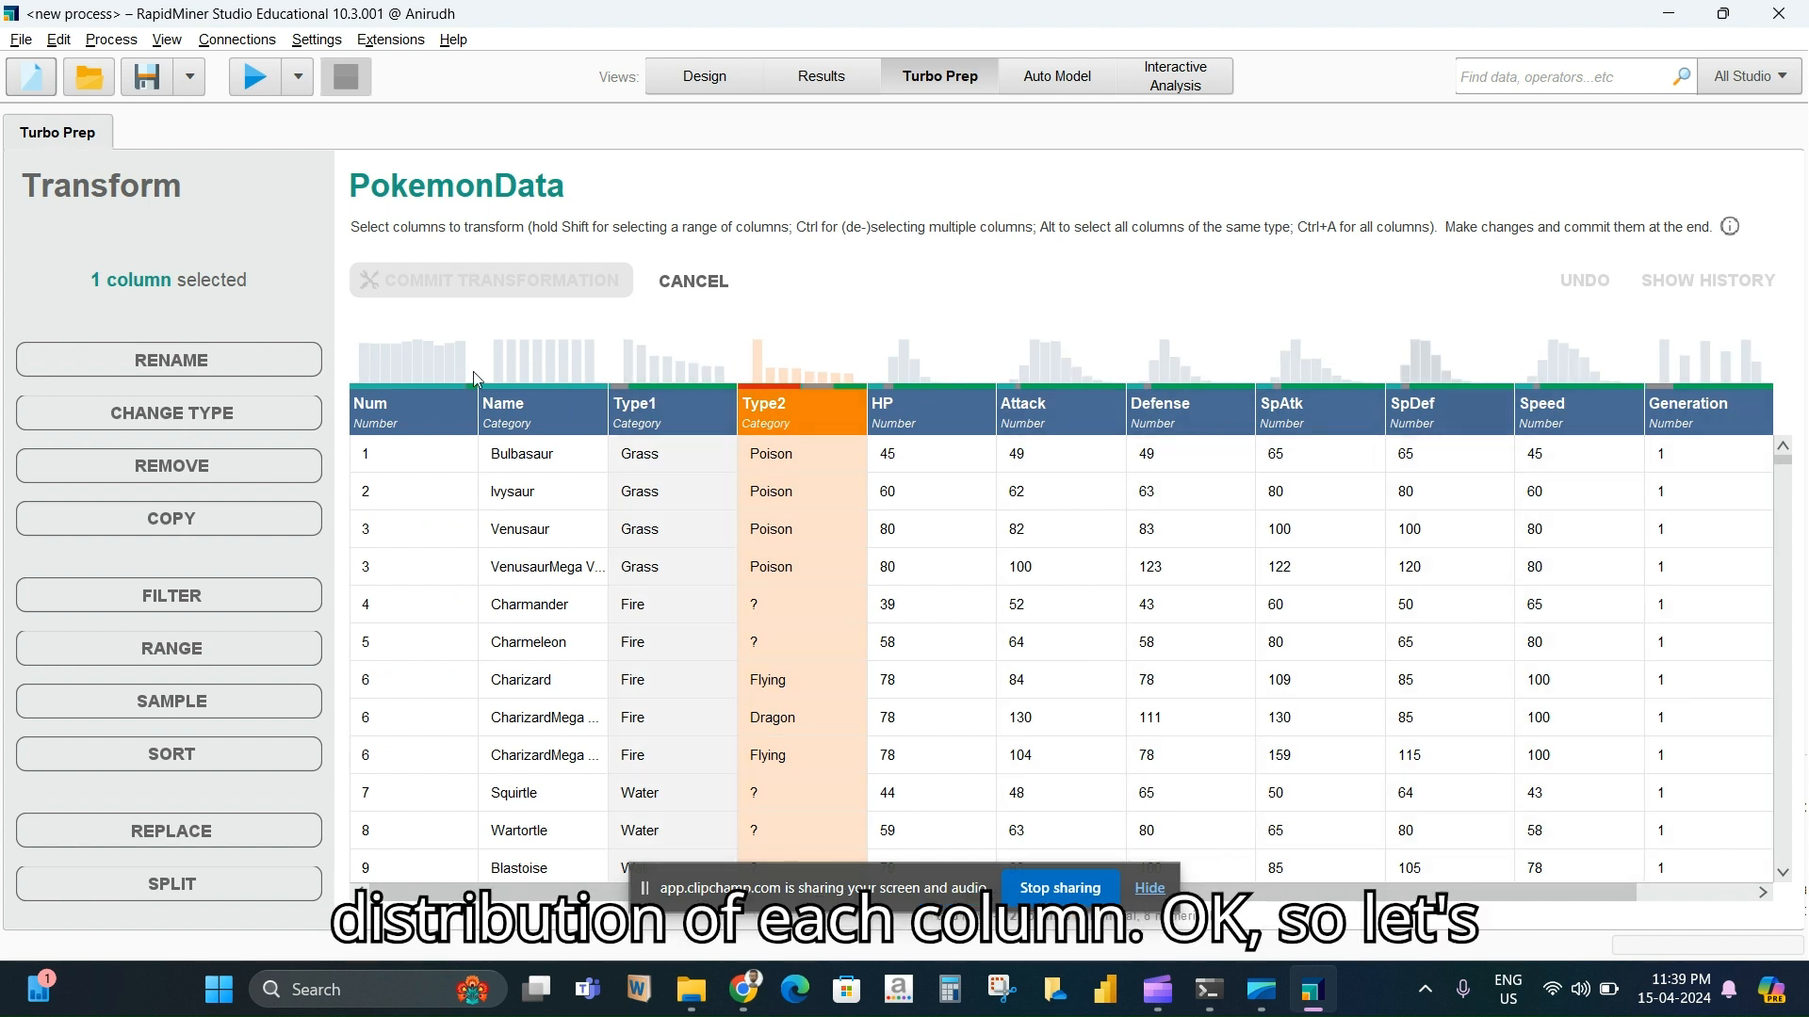
{"action": "left_click", "coordinate": [177, 469]}
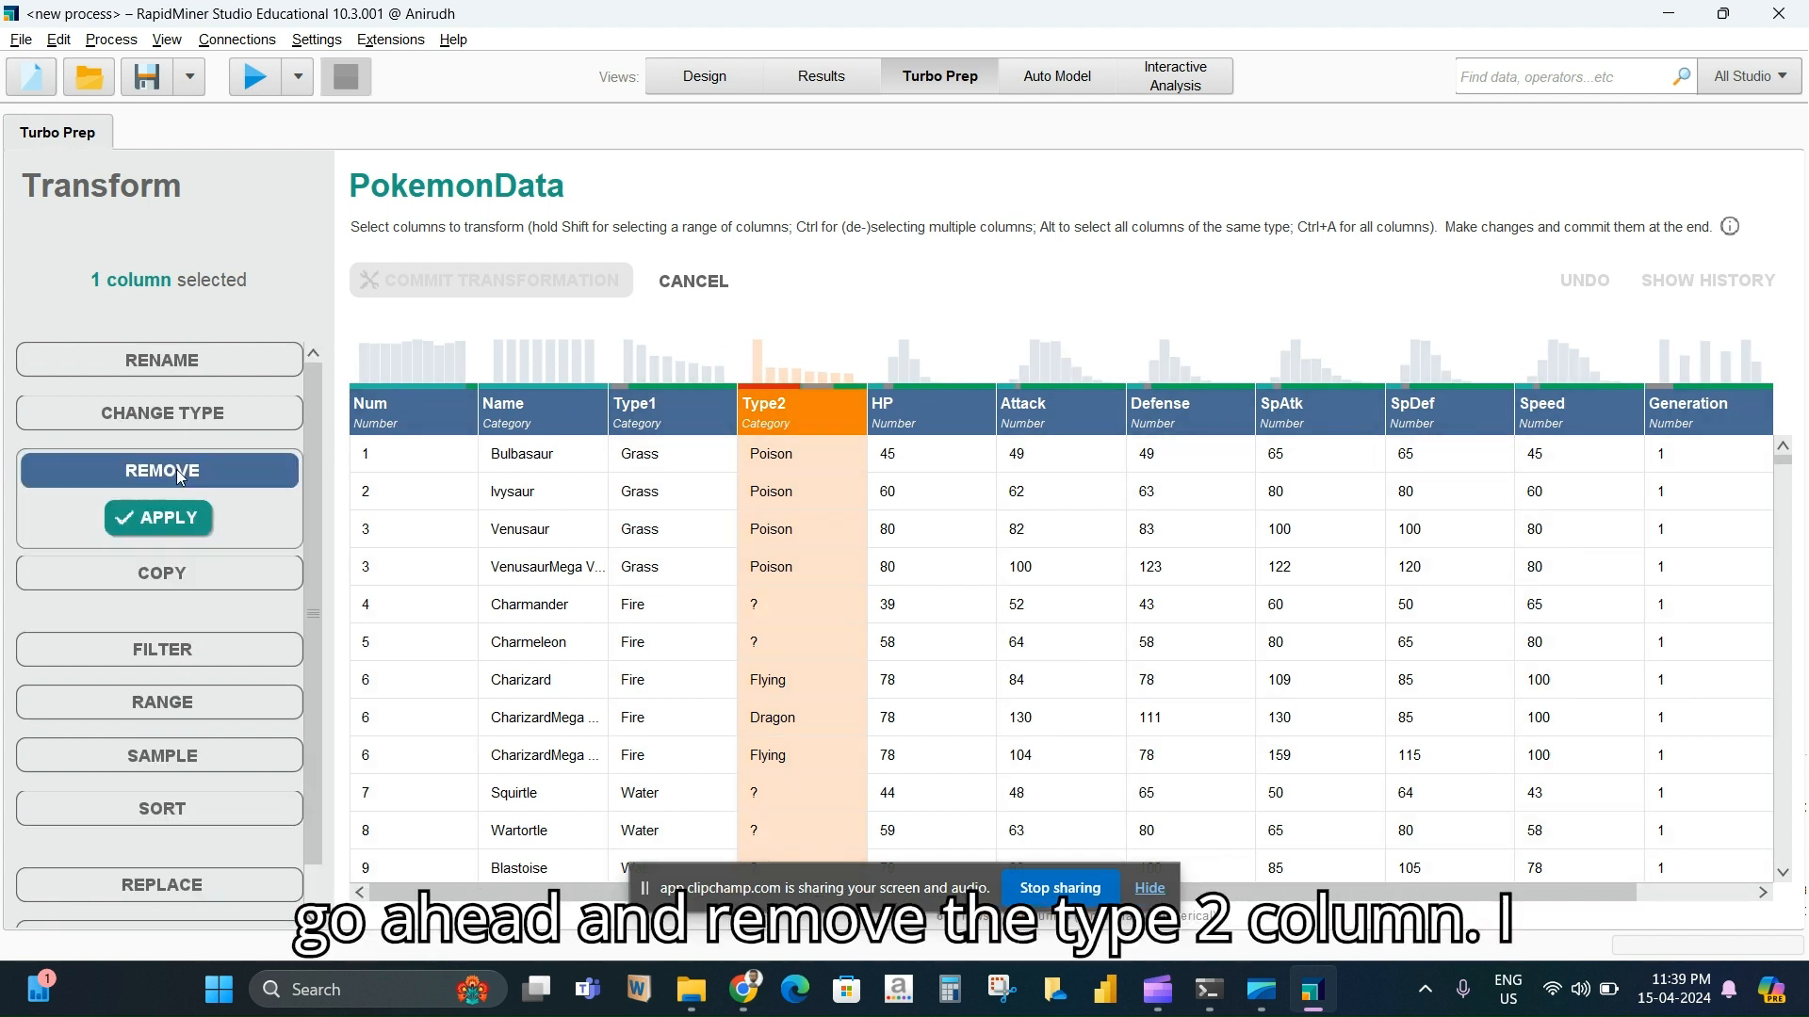
{"action": "left_click", "coordinate": [179, 516]}
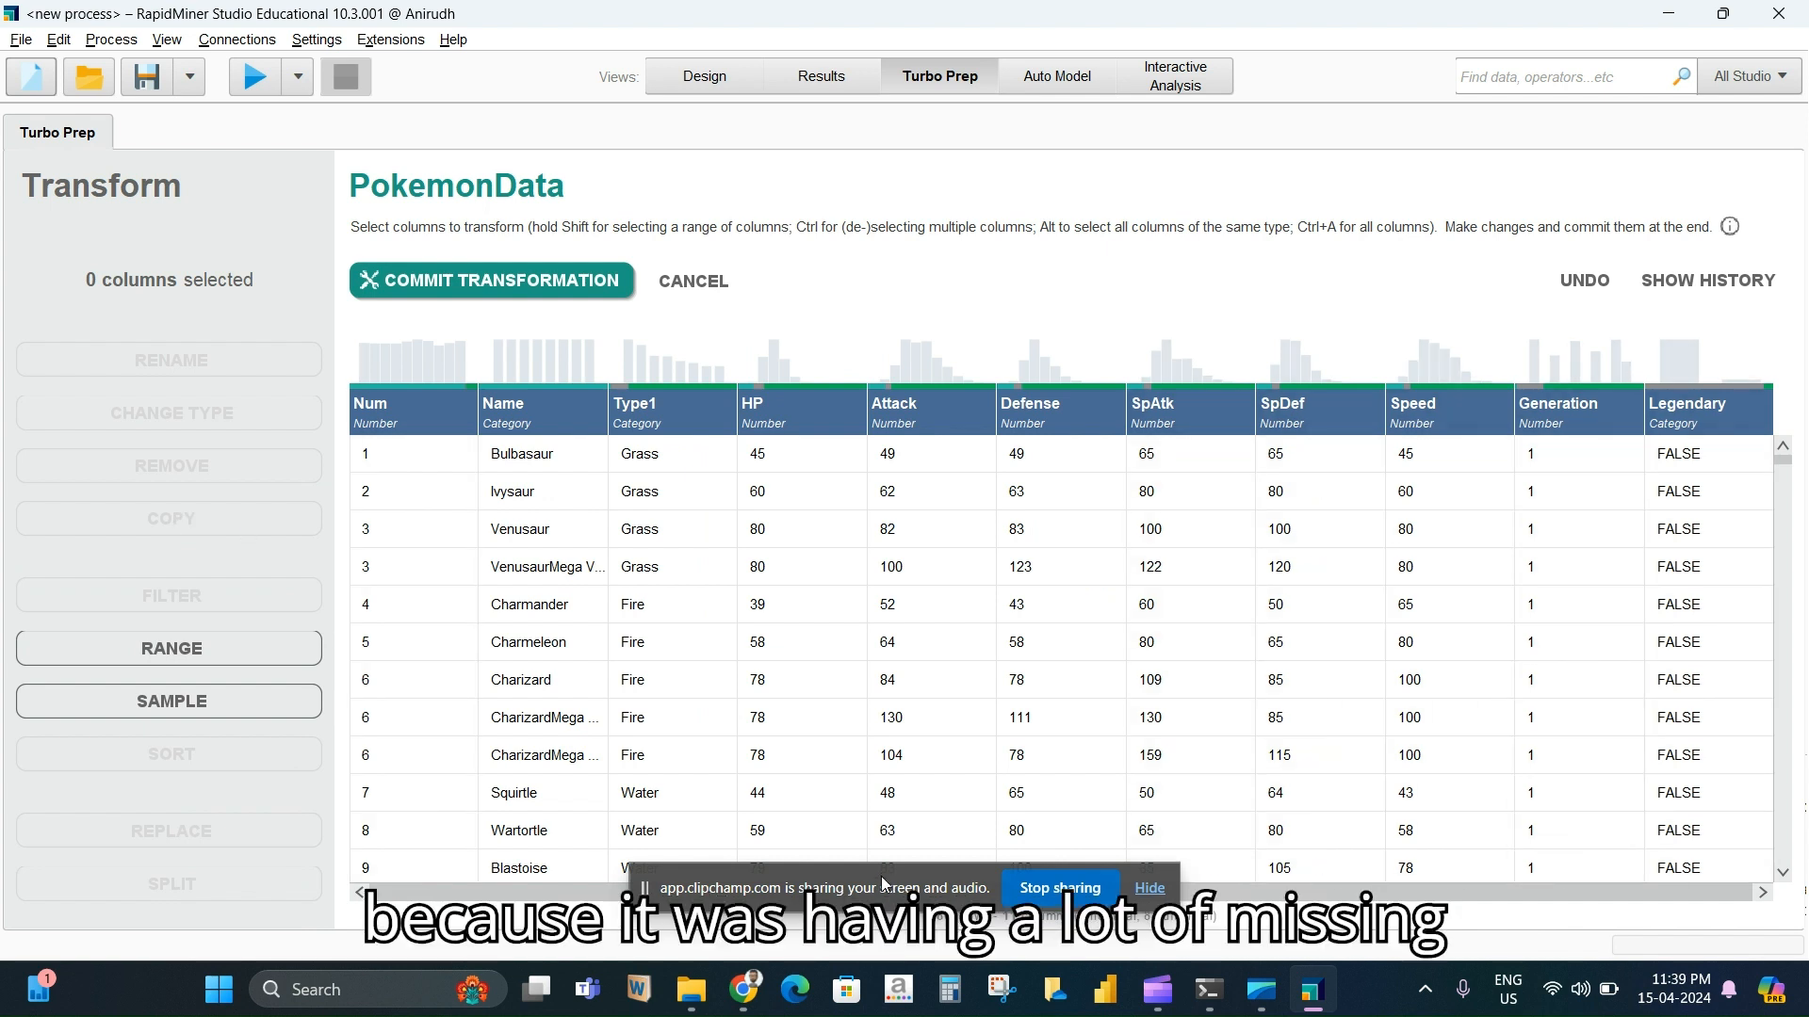
Remove the Num and Name columns together from PokemonData
{"action": "left_click", "coordinate": [409, 415]}
{"action": "left_click", "coordinate": [550, 409], "text": "shift"}
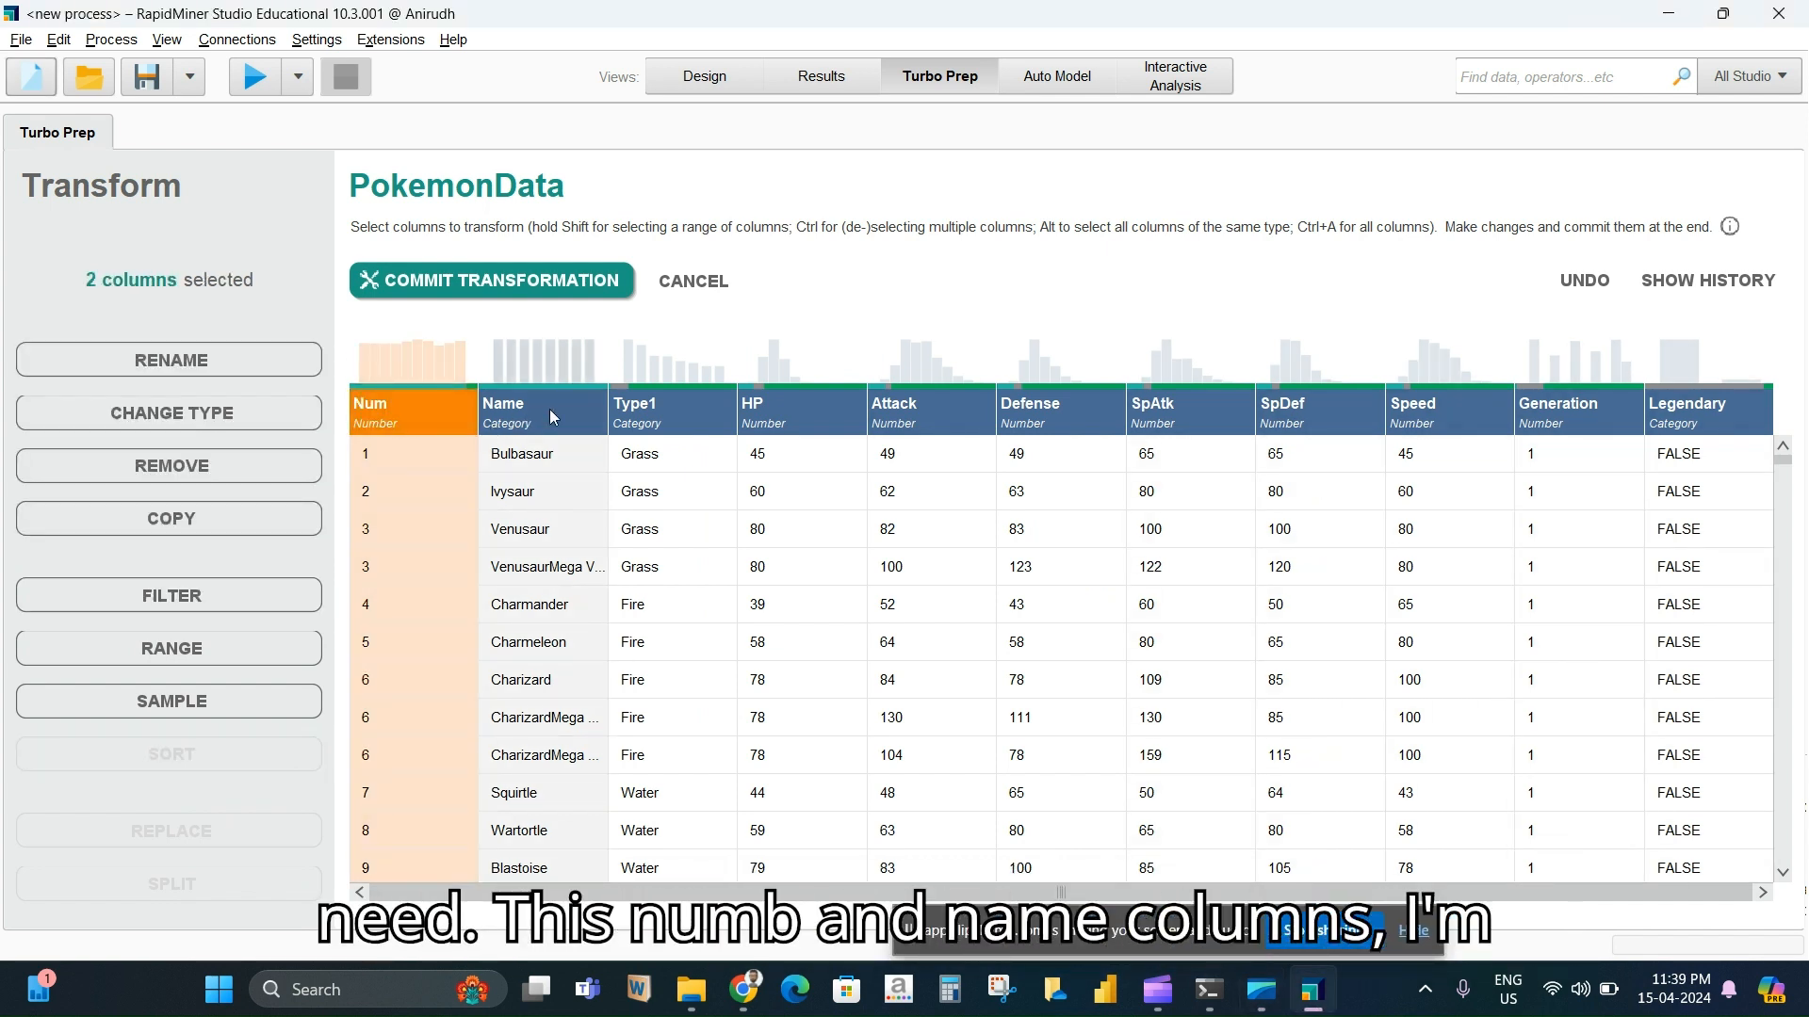
{"action": "left_click", "coordinate": [210, 469]}
{"action": "left_click", "coordinate": [181, 524]}
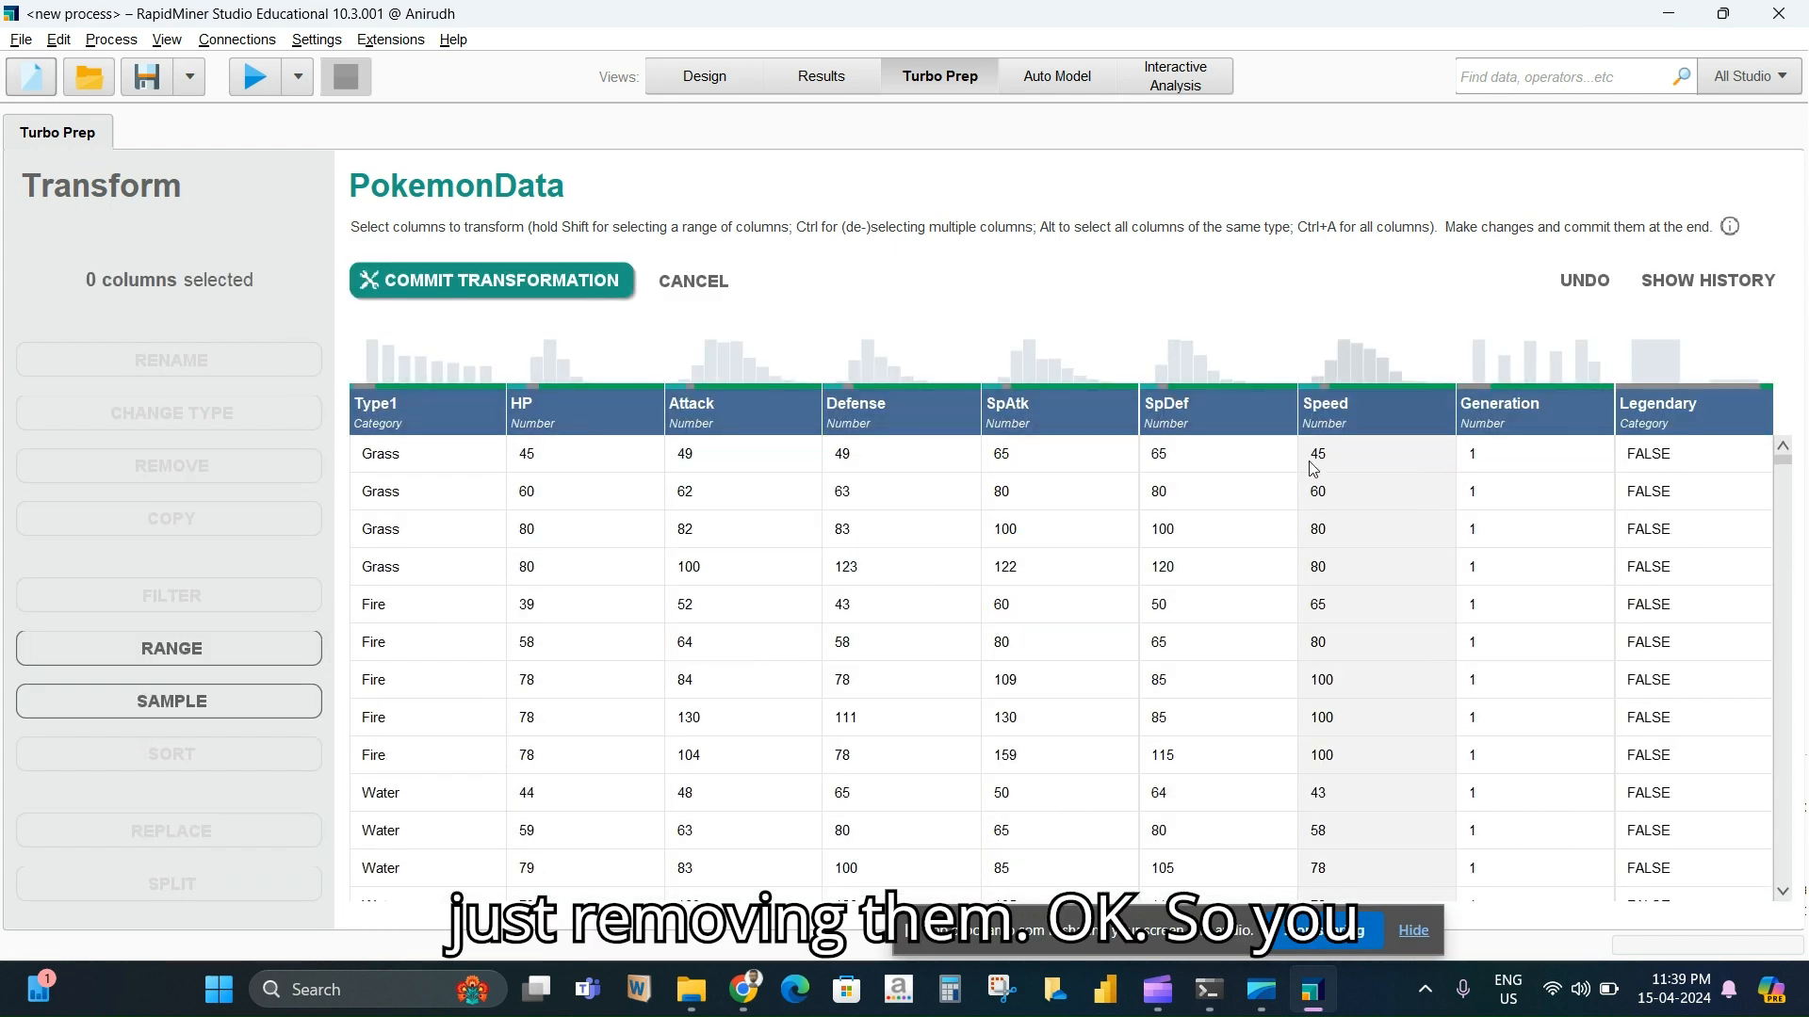
Examine the filter conditions available for the Defense column without applying one, and check back on the original Pokemon results
{"action": "left_click", "coordinate": [906, 420]}
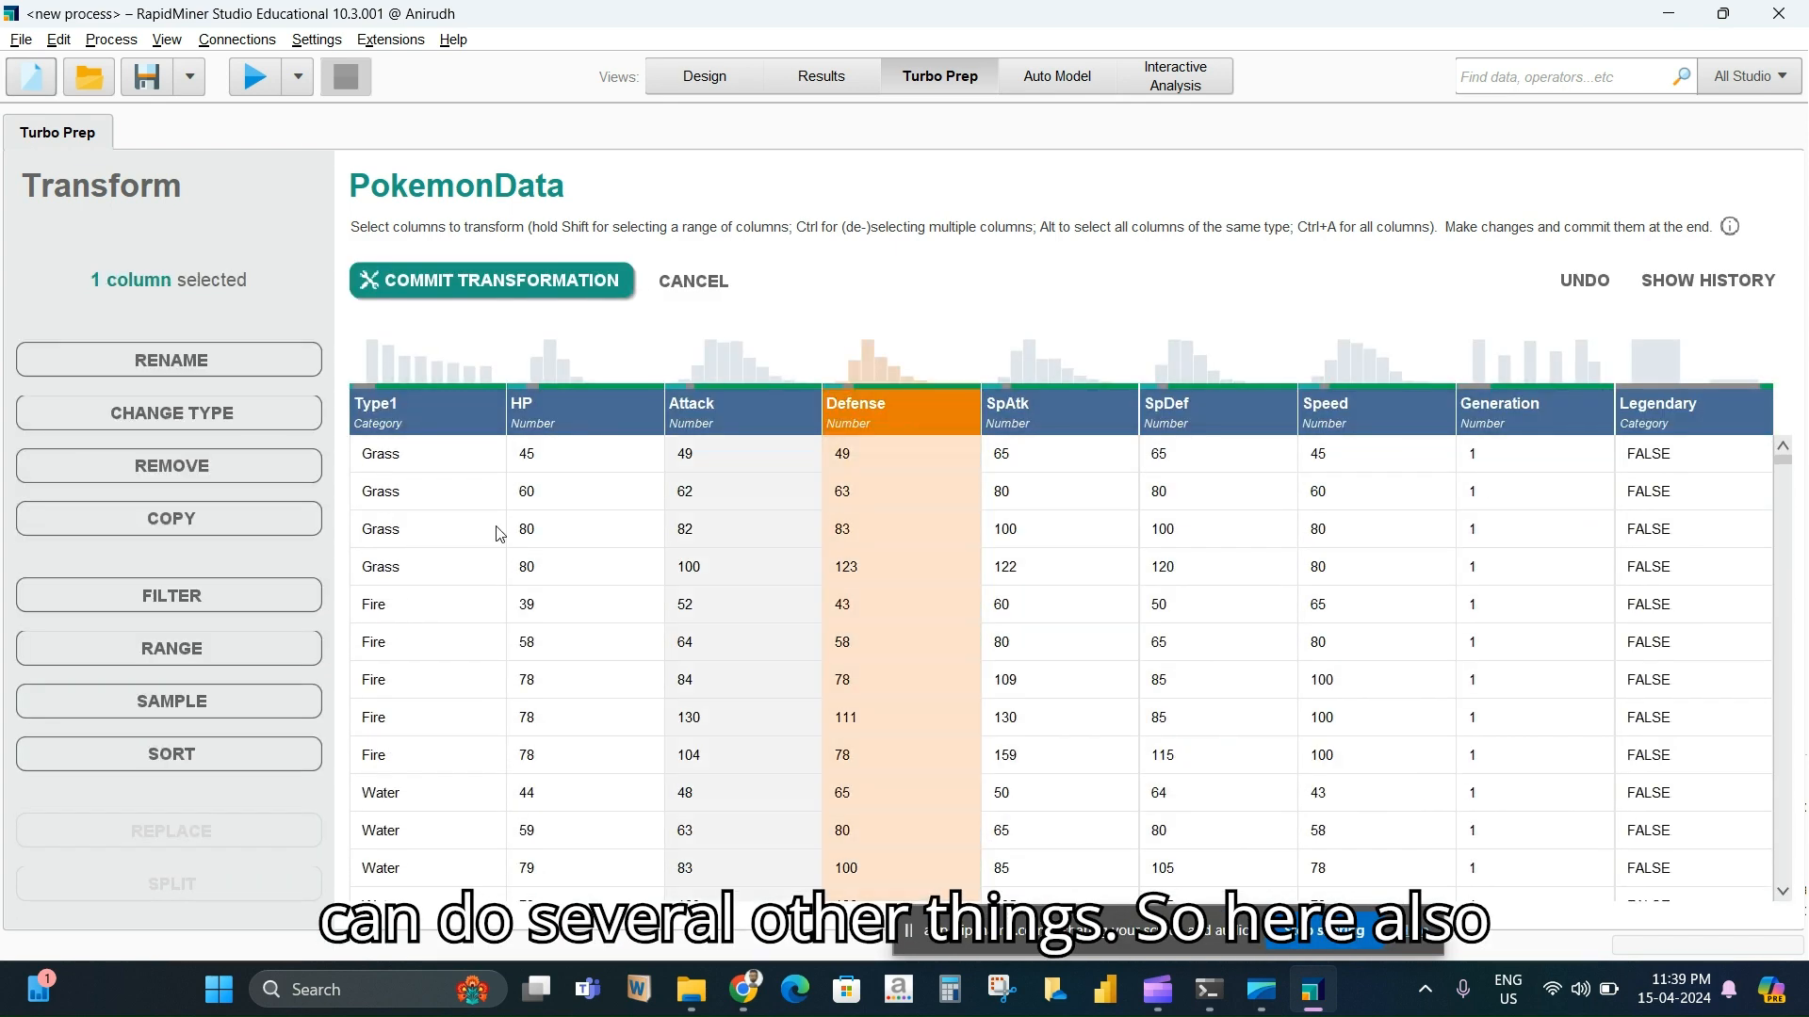
{"action": "left_click", "coordinate": [188, 601]}
{"action": "left_click", "coordinate": [280, 641]}
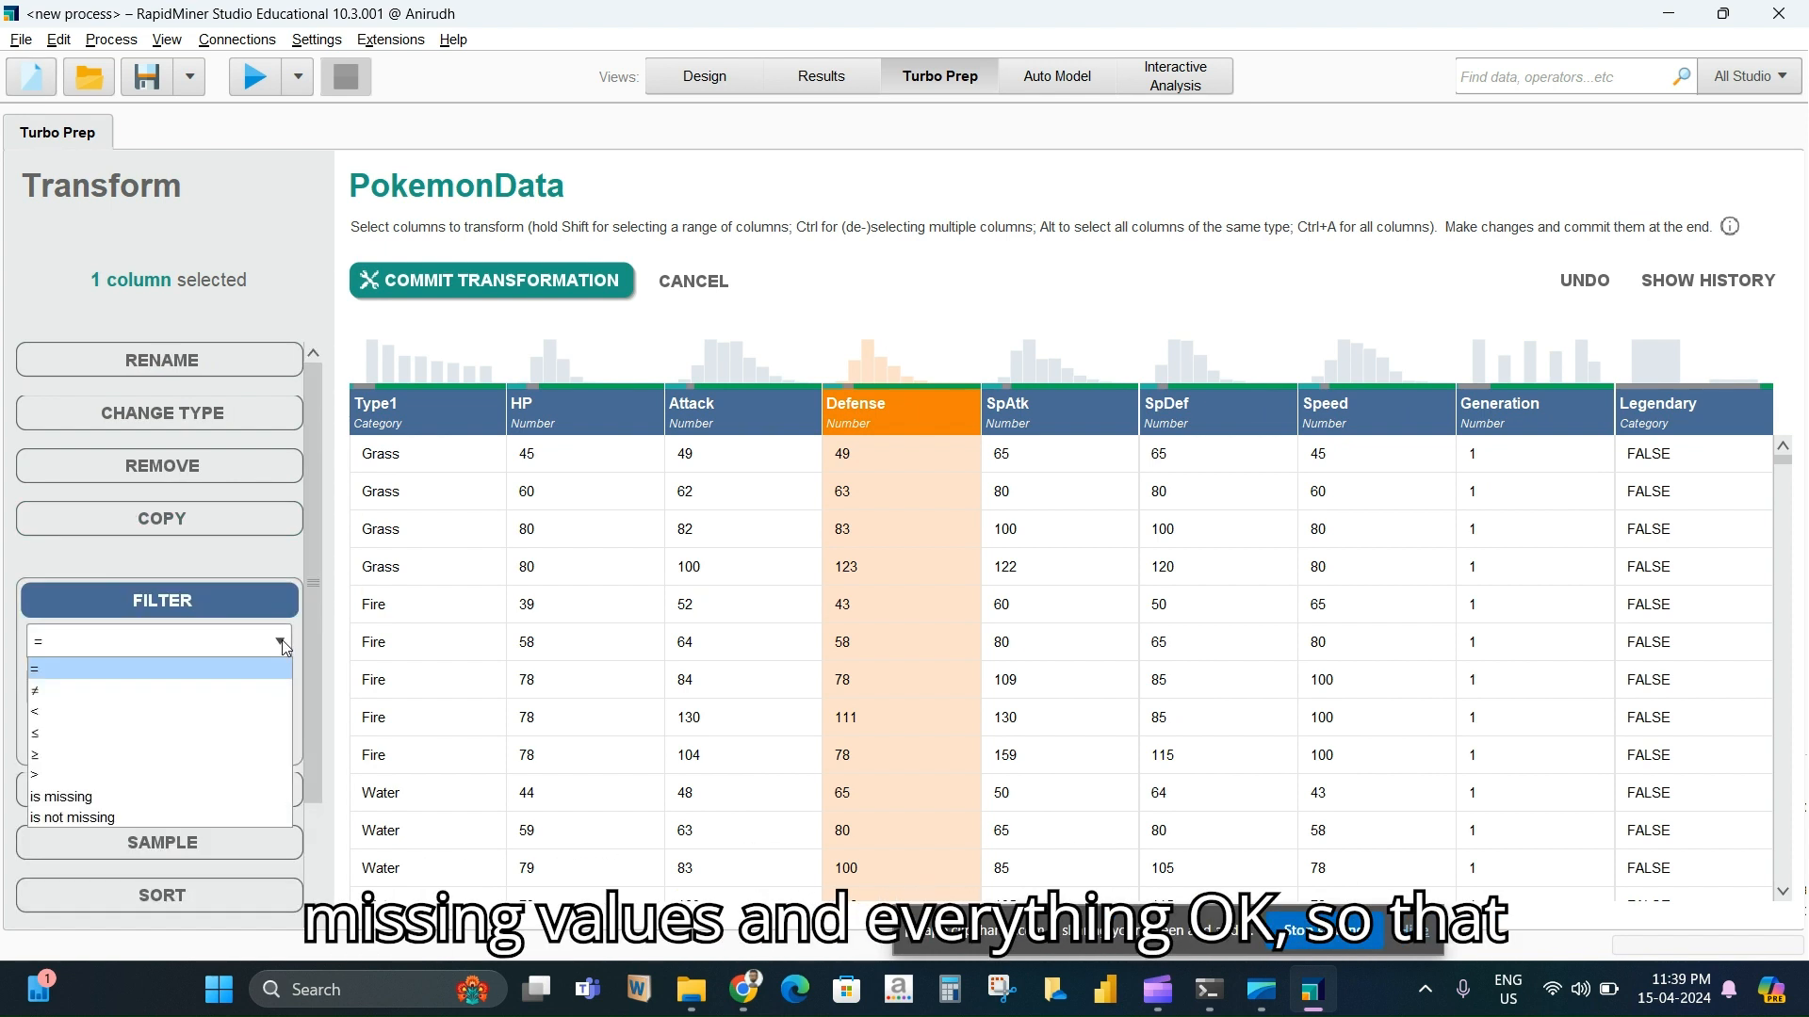
{"action": "left_click", "coordinate": [280, 644]}
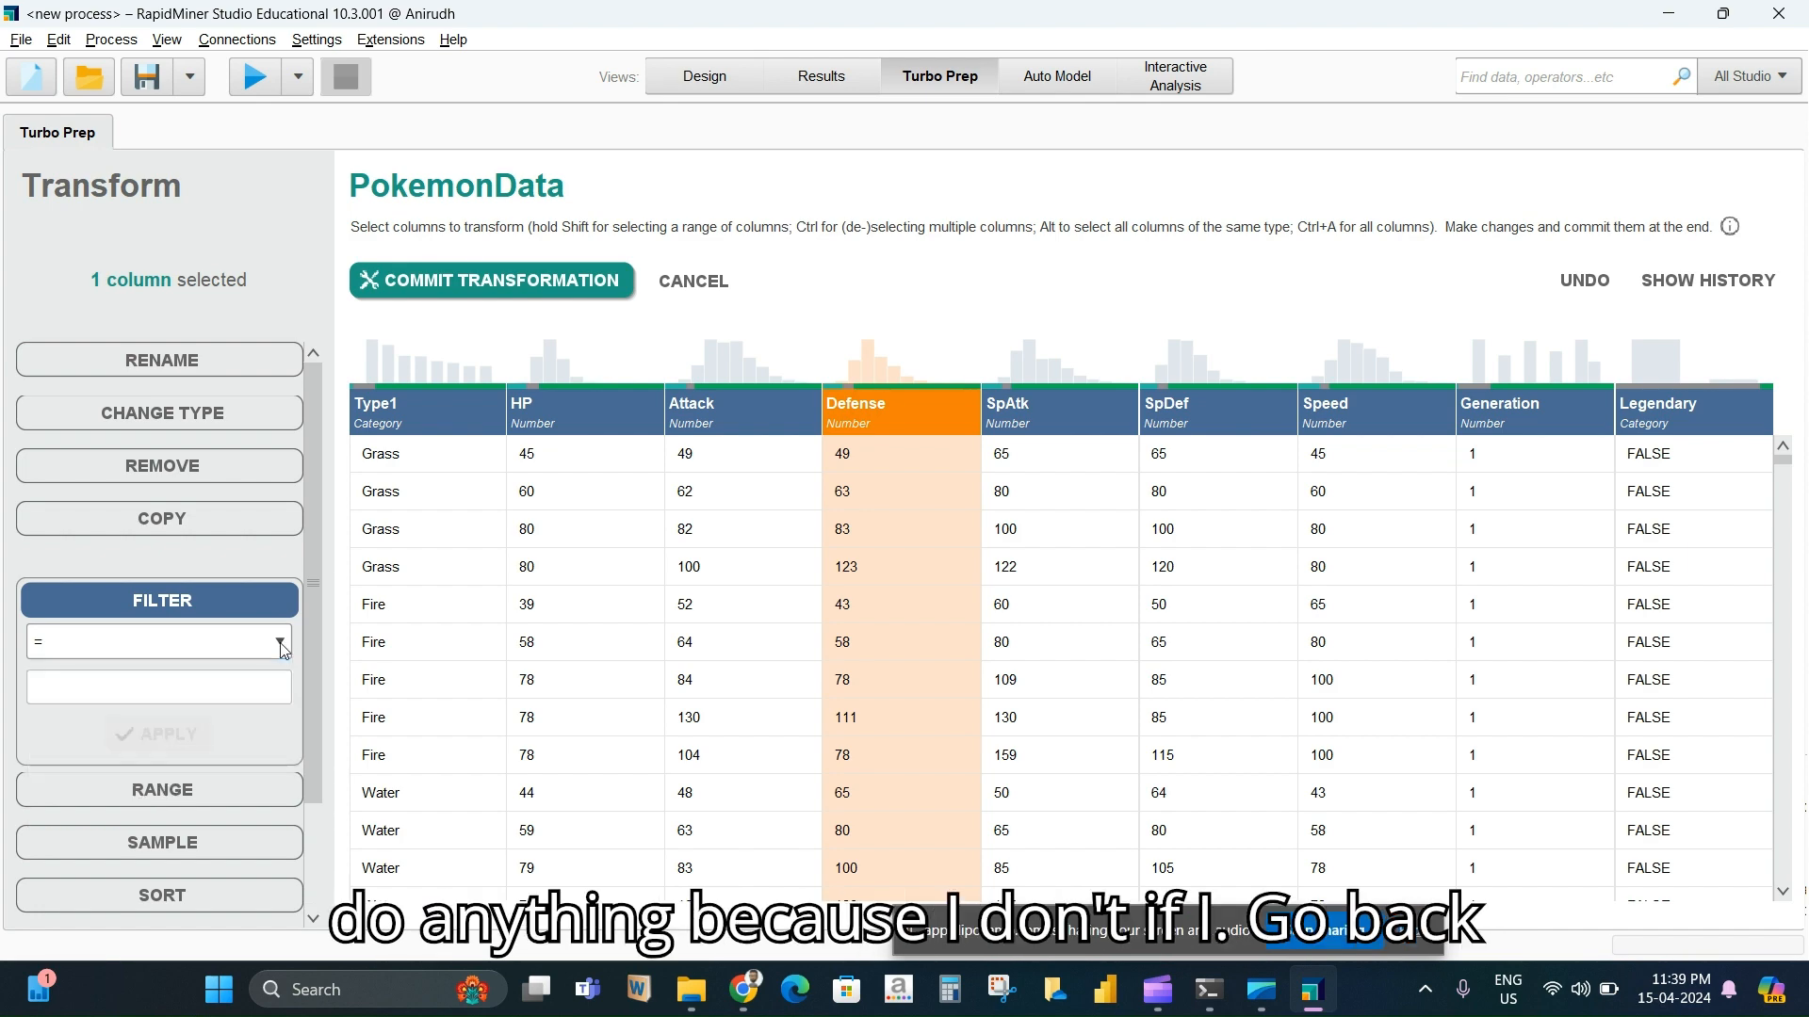
{"action": "left_click", "coordinate": [822, 76]}
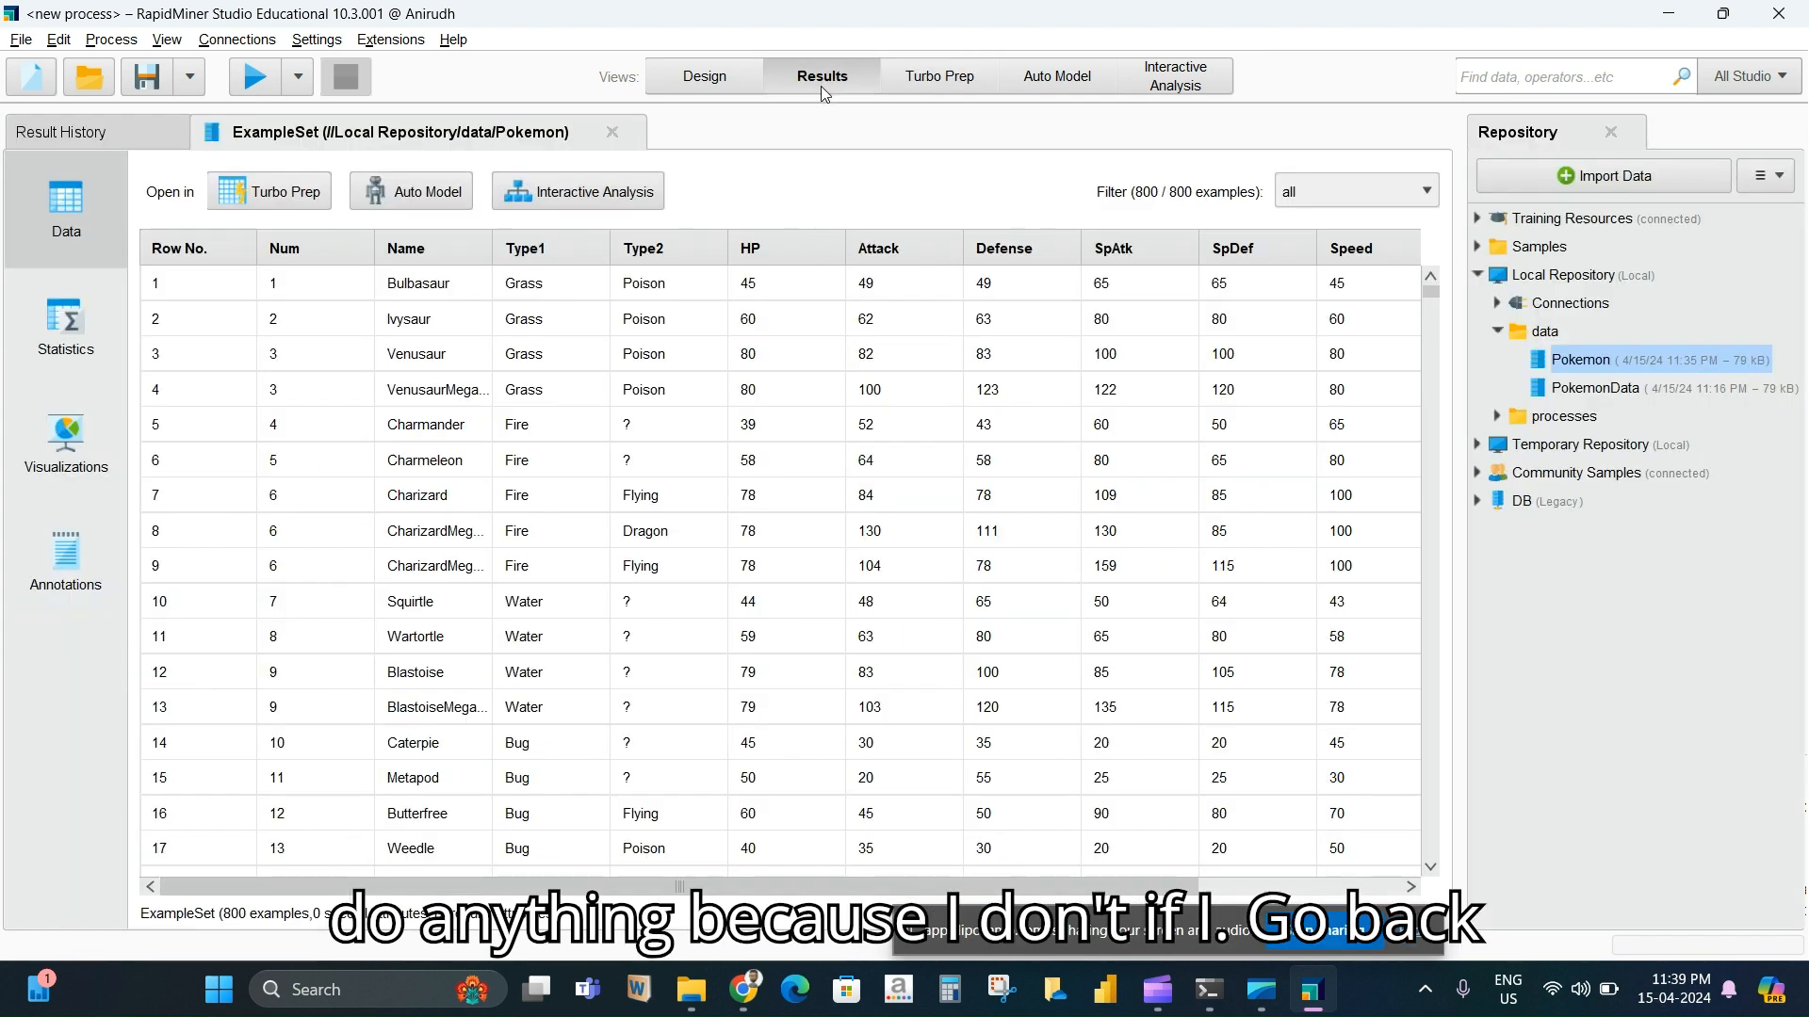
{"action": "left_click", "coordinate": [936, 80]}
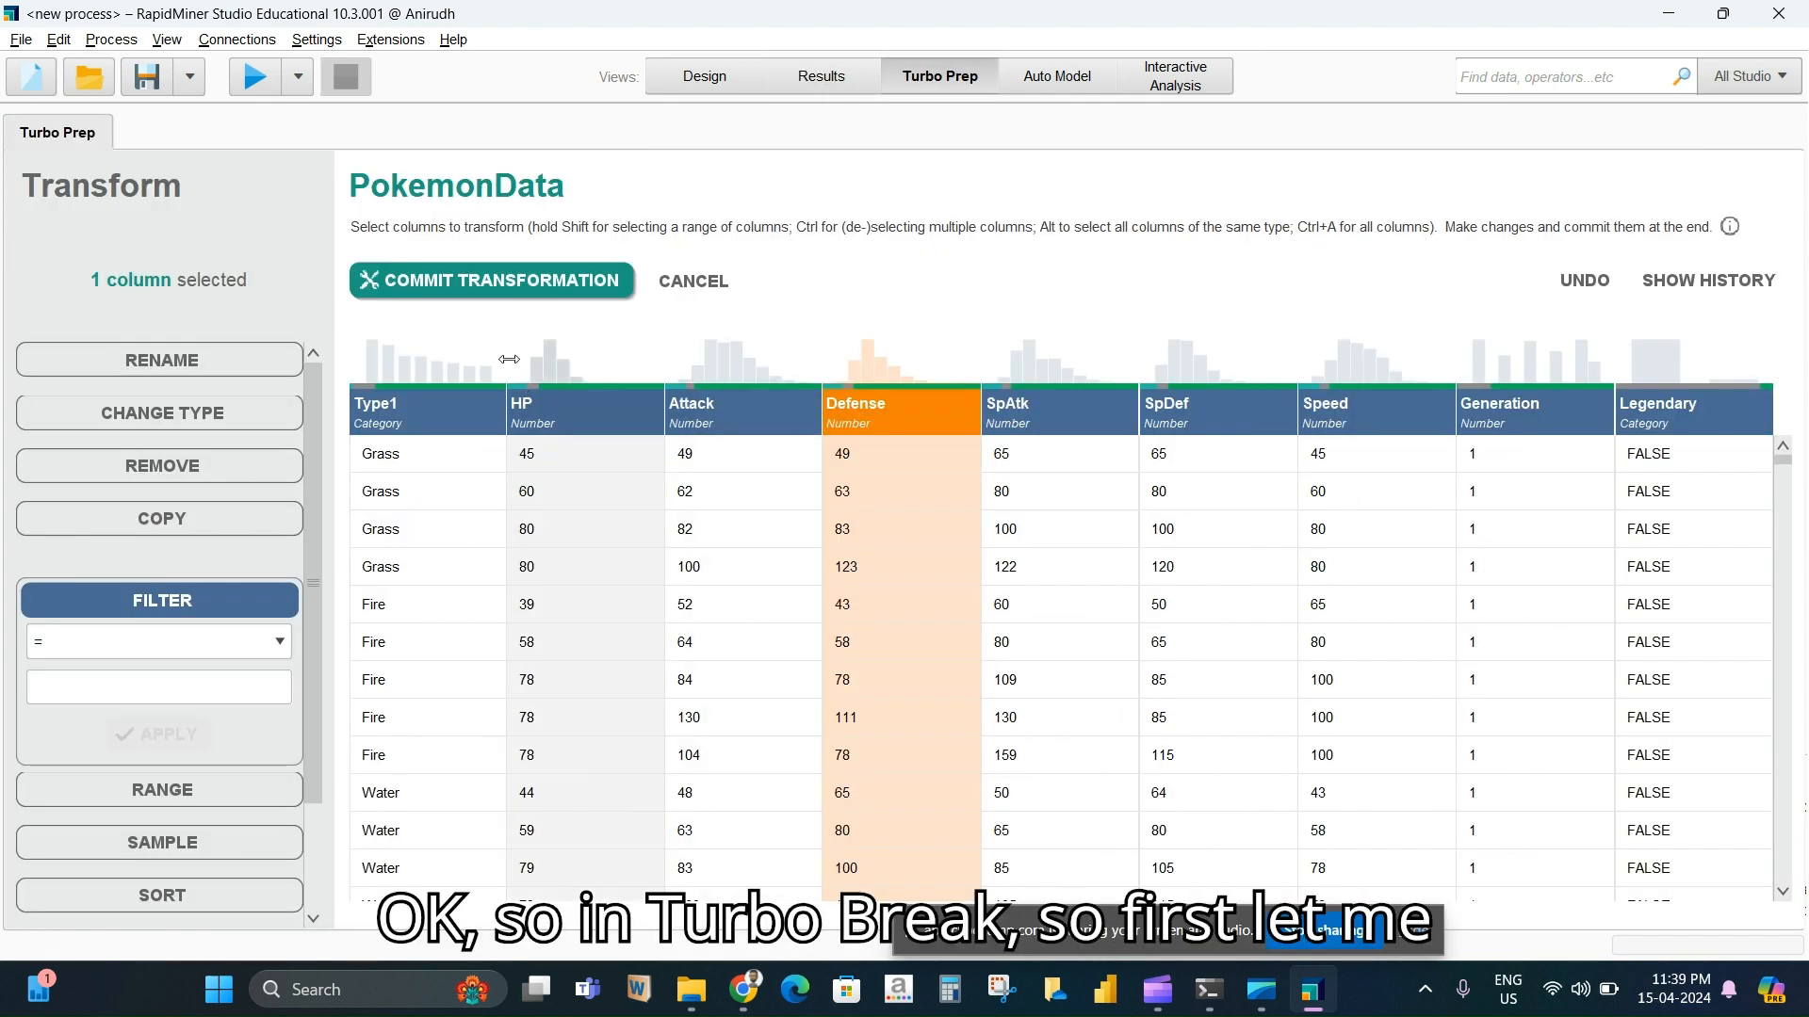
Commit the column-removal transformation and look through the remaining PokemonData columns, including Legendary
{"action": "left_click", "coordinate": [472, 281]}
{"action": "scroll", "coordinate": [1533, 768], "scroll_direction": "down", "scroll_amount": 2}
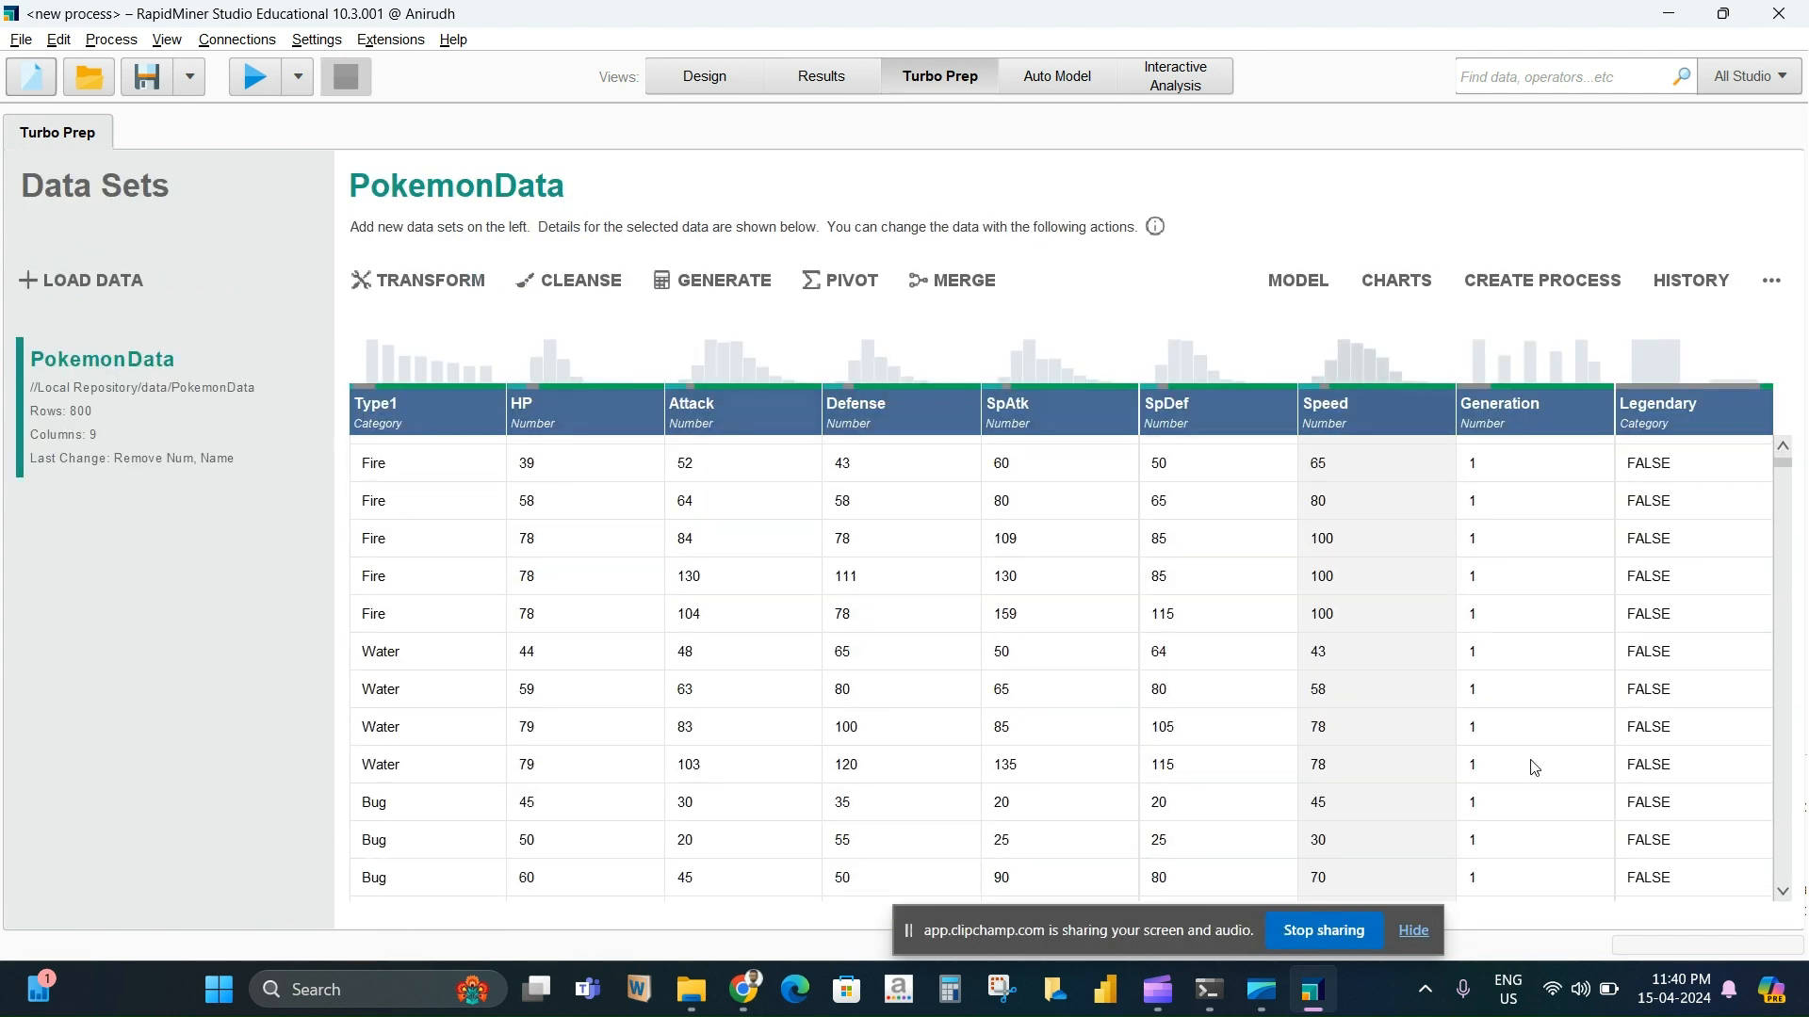
{"action": "scroll", "coordinate": [1689, 504], "scroll_direction": "down", "scroll_amount": 20}
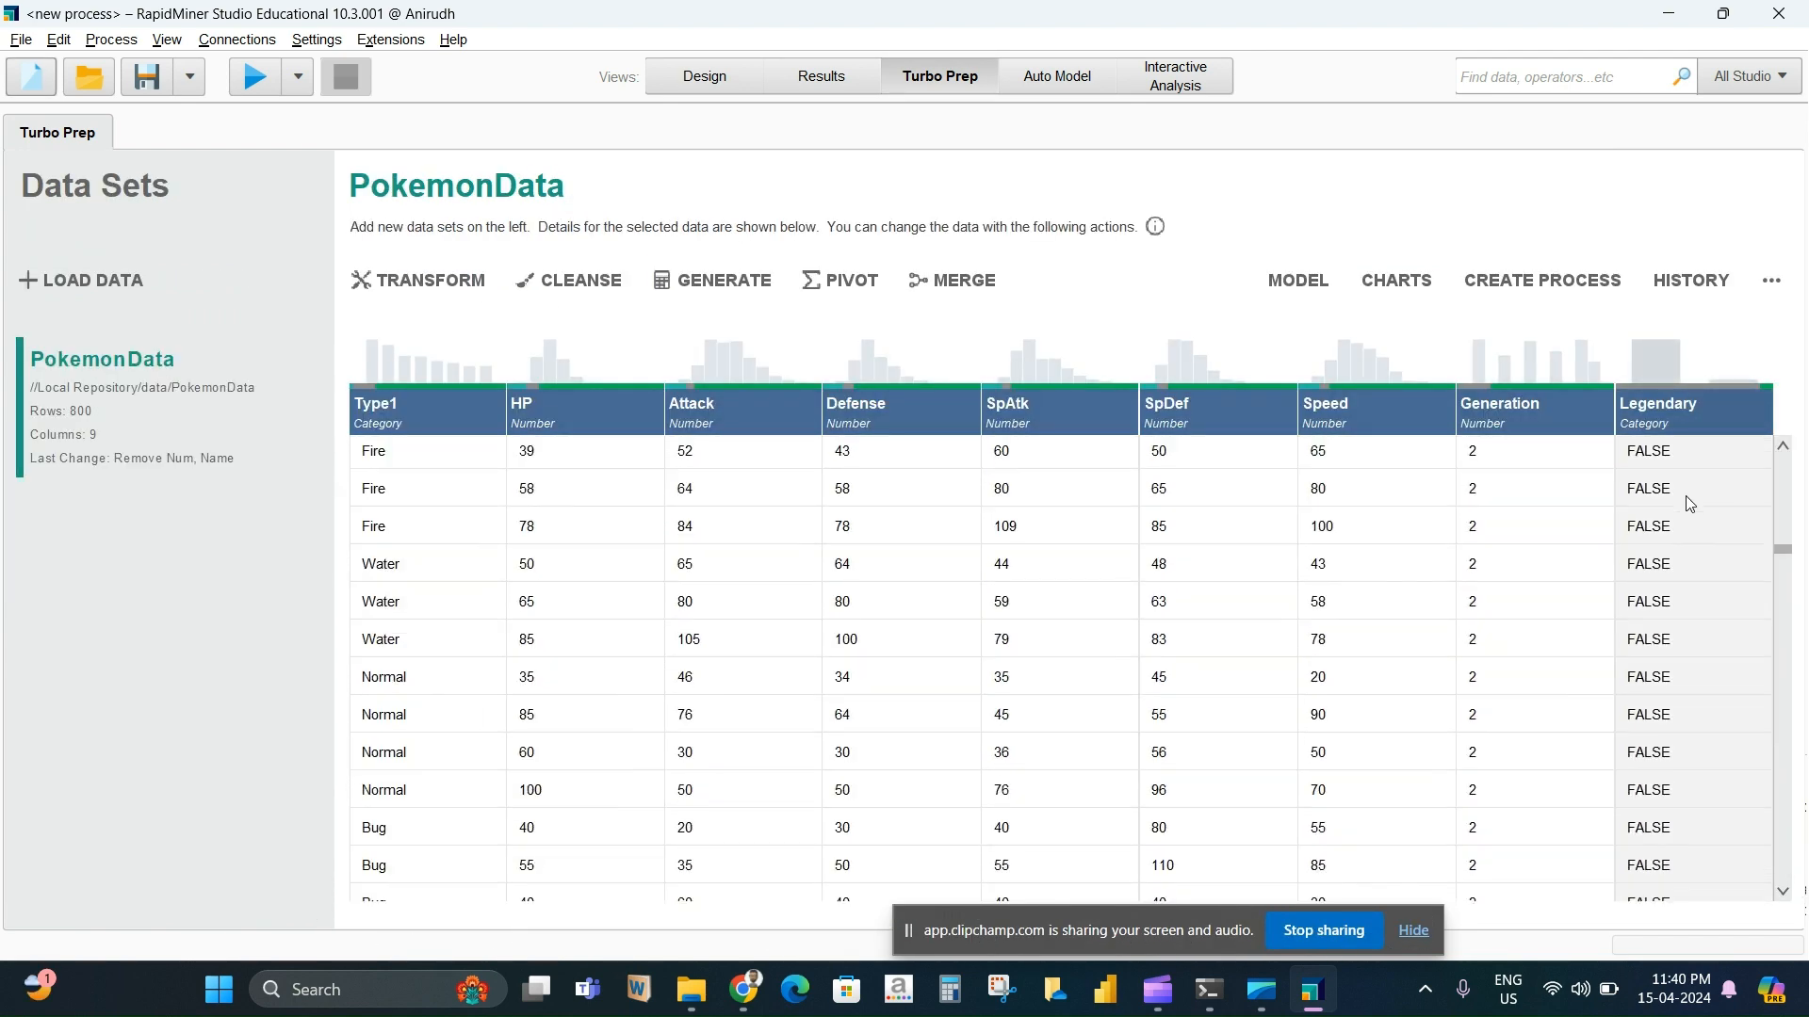
{"action": "scroll", "coordinate": [1689, 504], "scroll_direction": "up", "scroll_amount": 20}
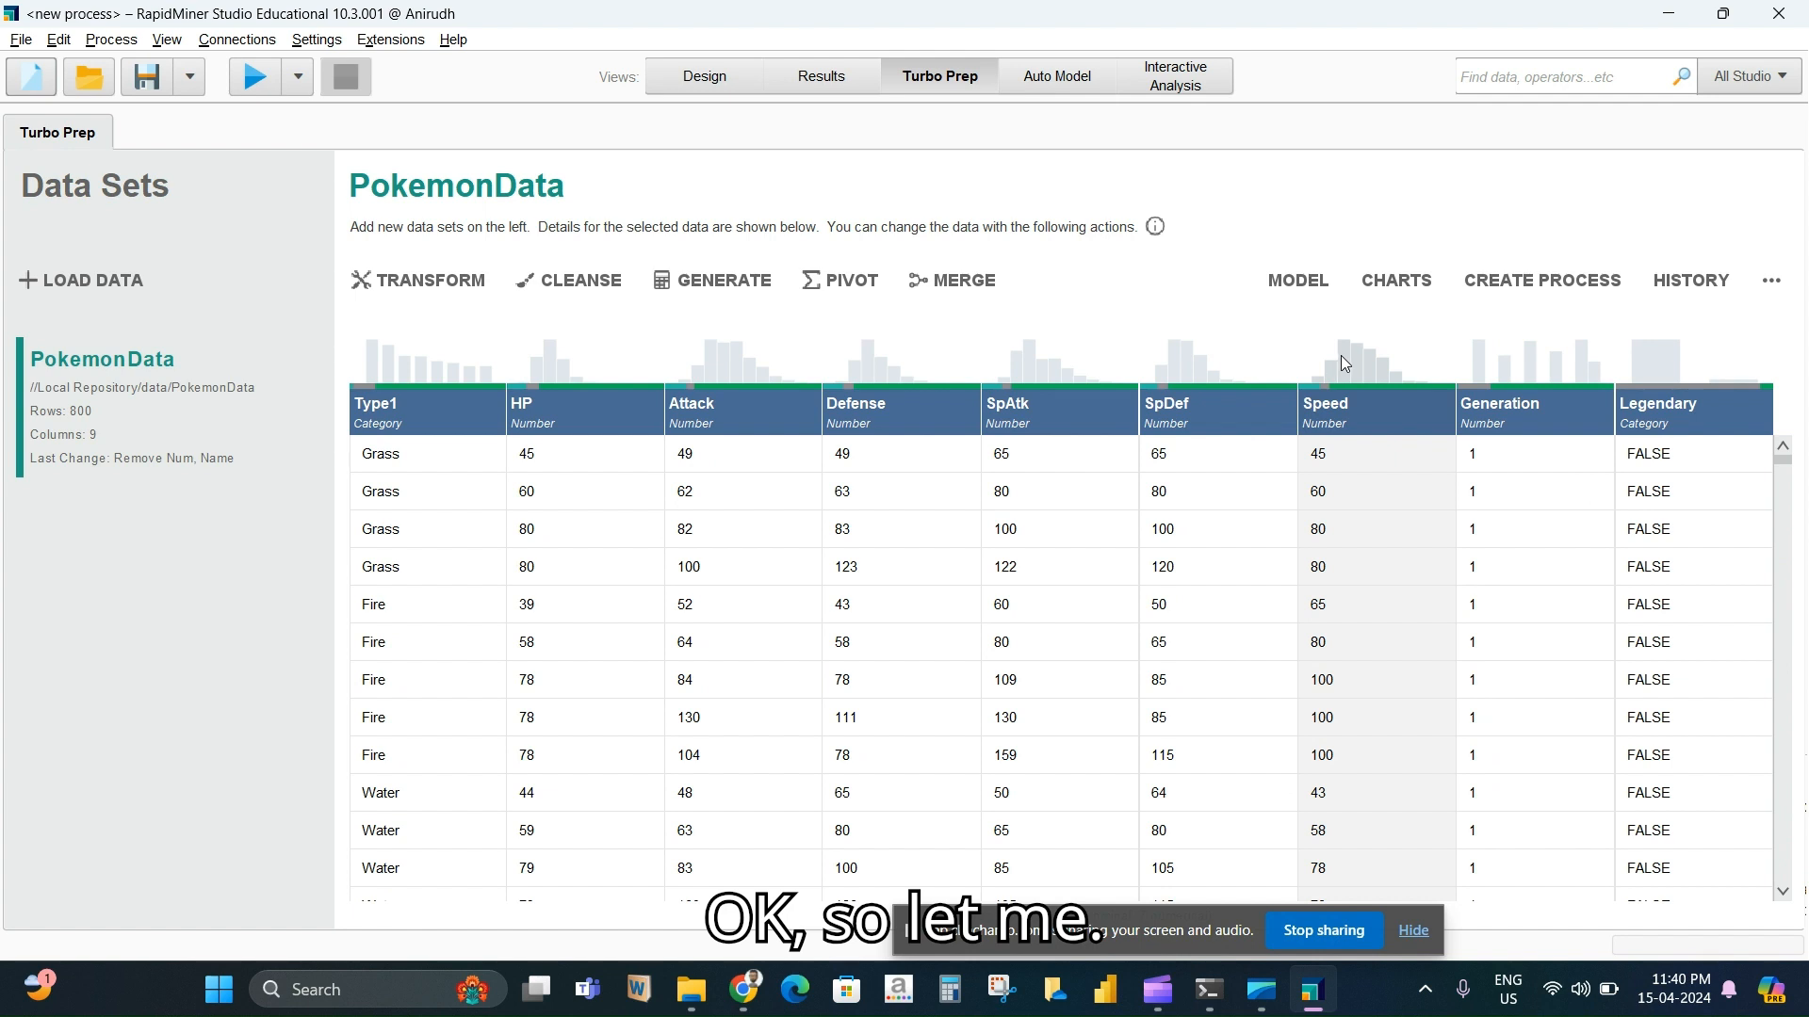
Chart PokemonData as a scatter plot with Legendary on the x-axis and Attack as the value column
{"action": "left_click", "coordinate": [1420, 268]}
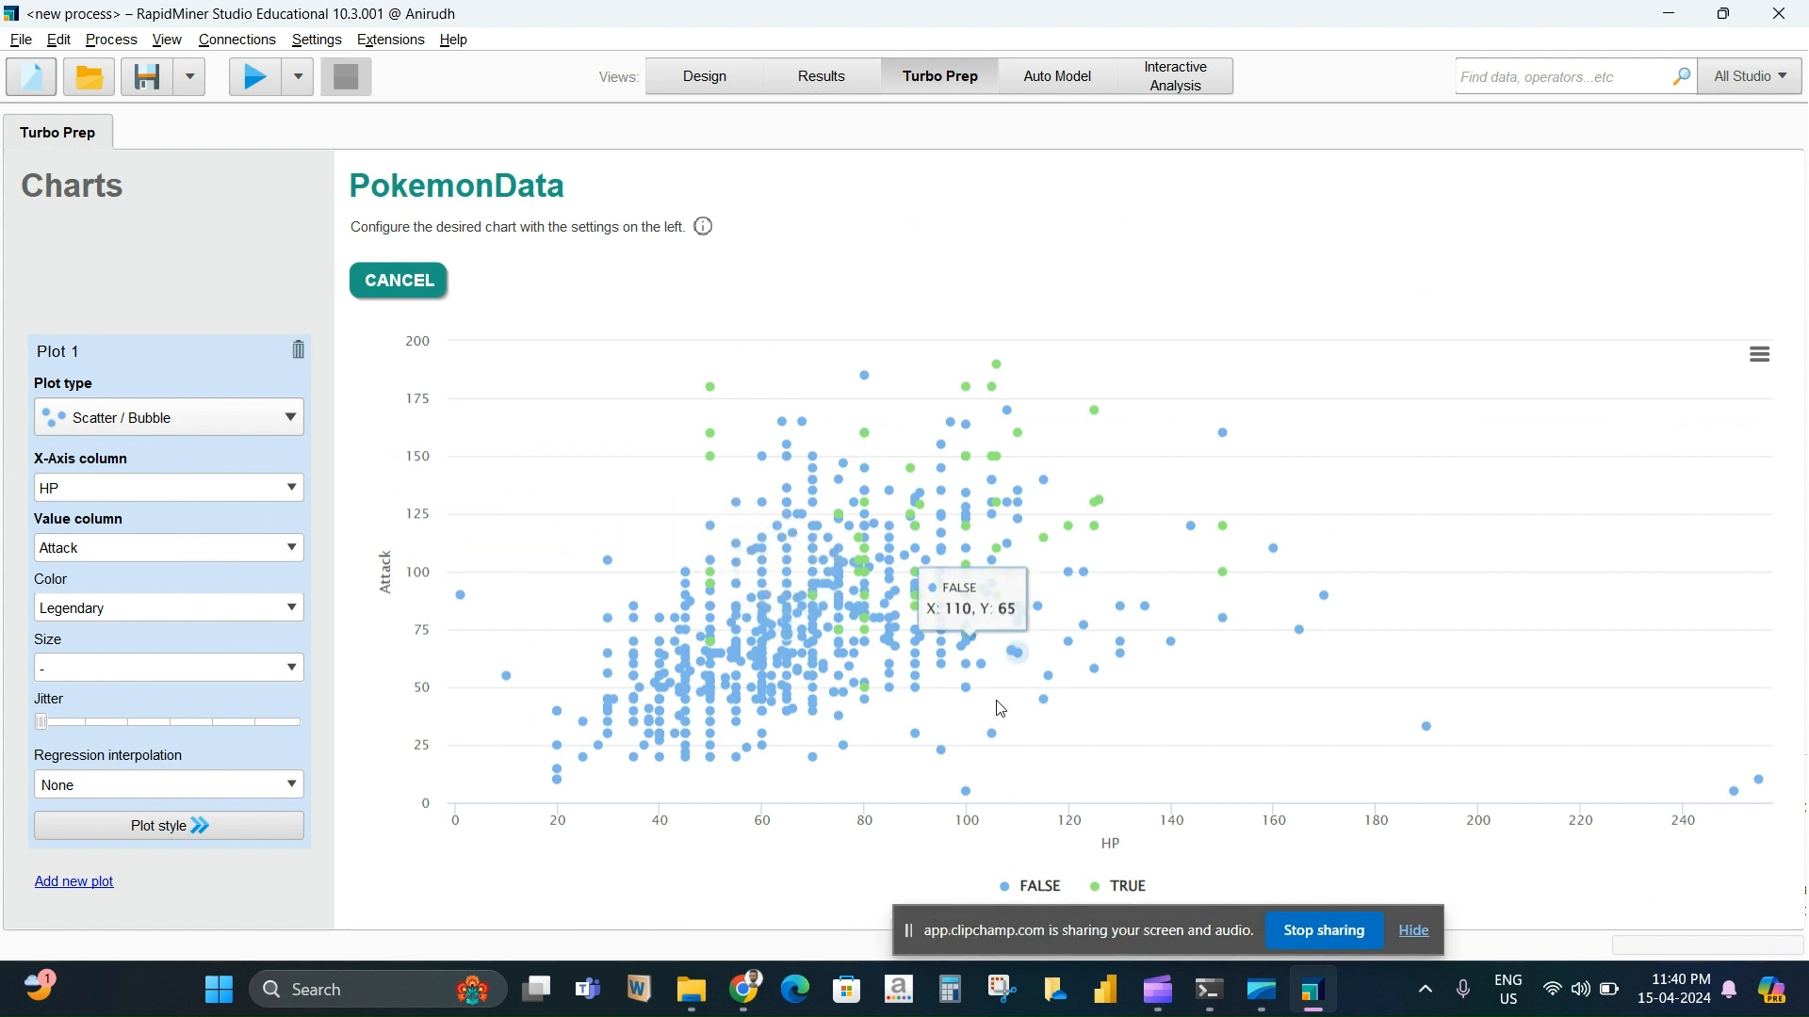
{"action": "left_click", "coordinate": [1762, 356]}
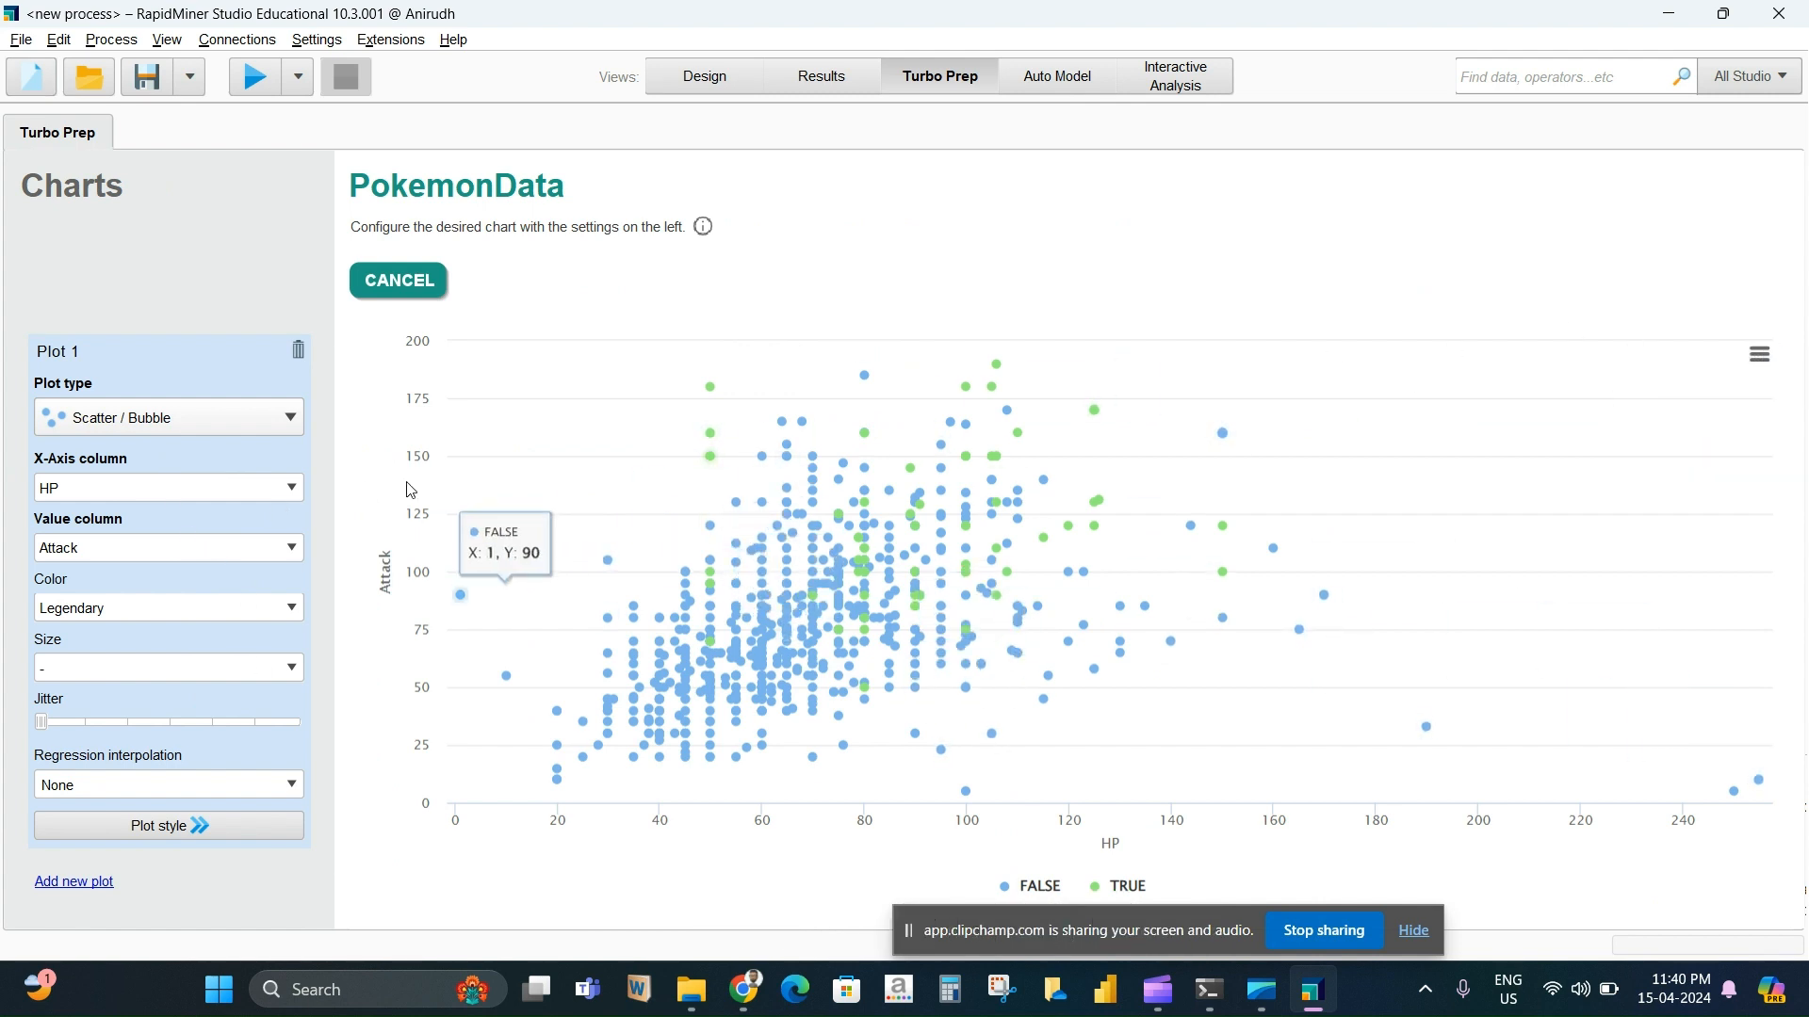
{"action": "left_click", "coordinate": [292, 488]}
{"action": "left_click", "coordinate": [209, 575]}
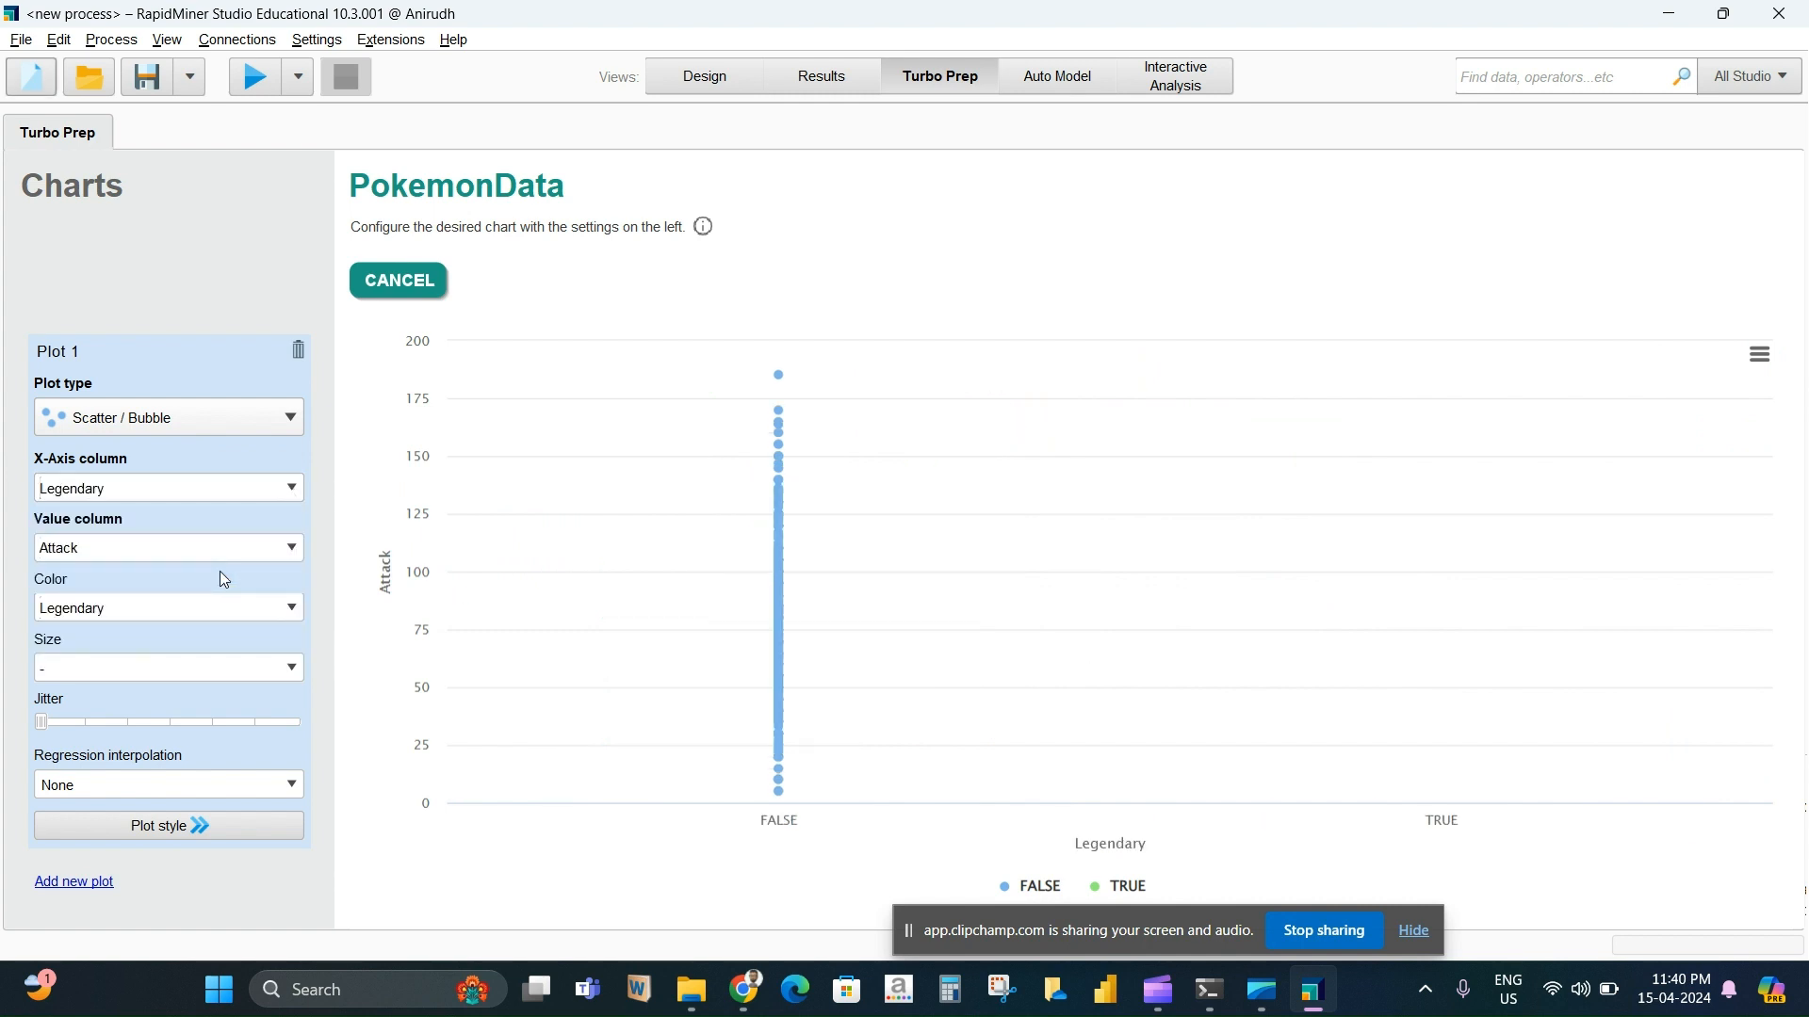
Change the PokemonData chart to a boxplot of Attack grouped by Type1
{"action": "left_click", "coordinate": [286, 420]}
{"action": "scroll", "coordinate": [1187, 565], "scroll_direction": "down", "scroll_amount": 2}
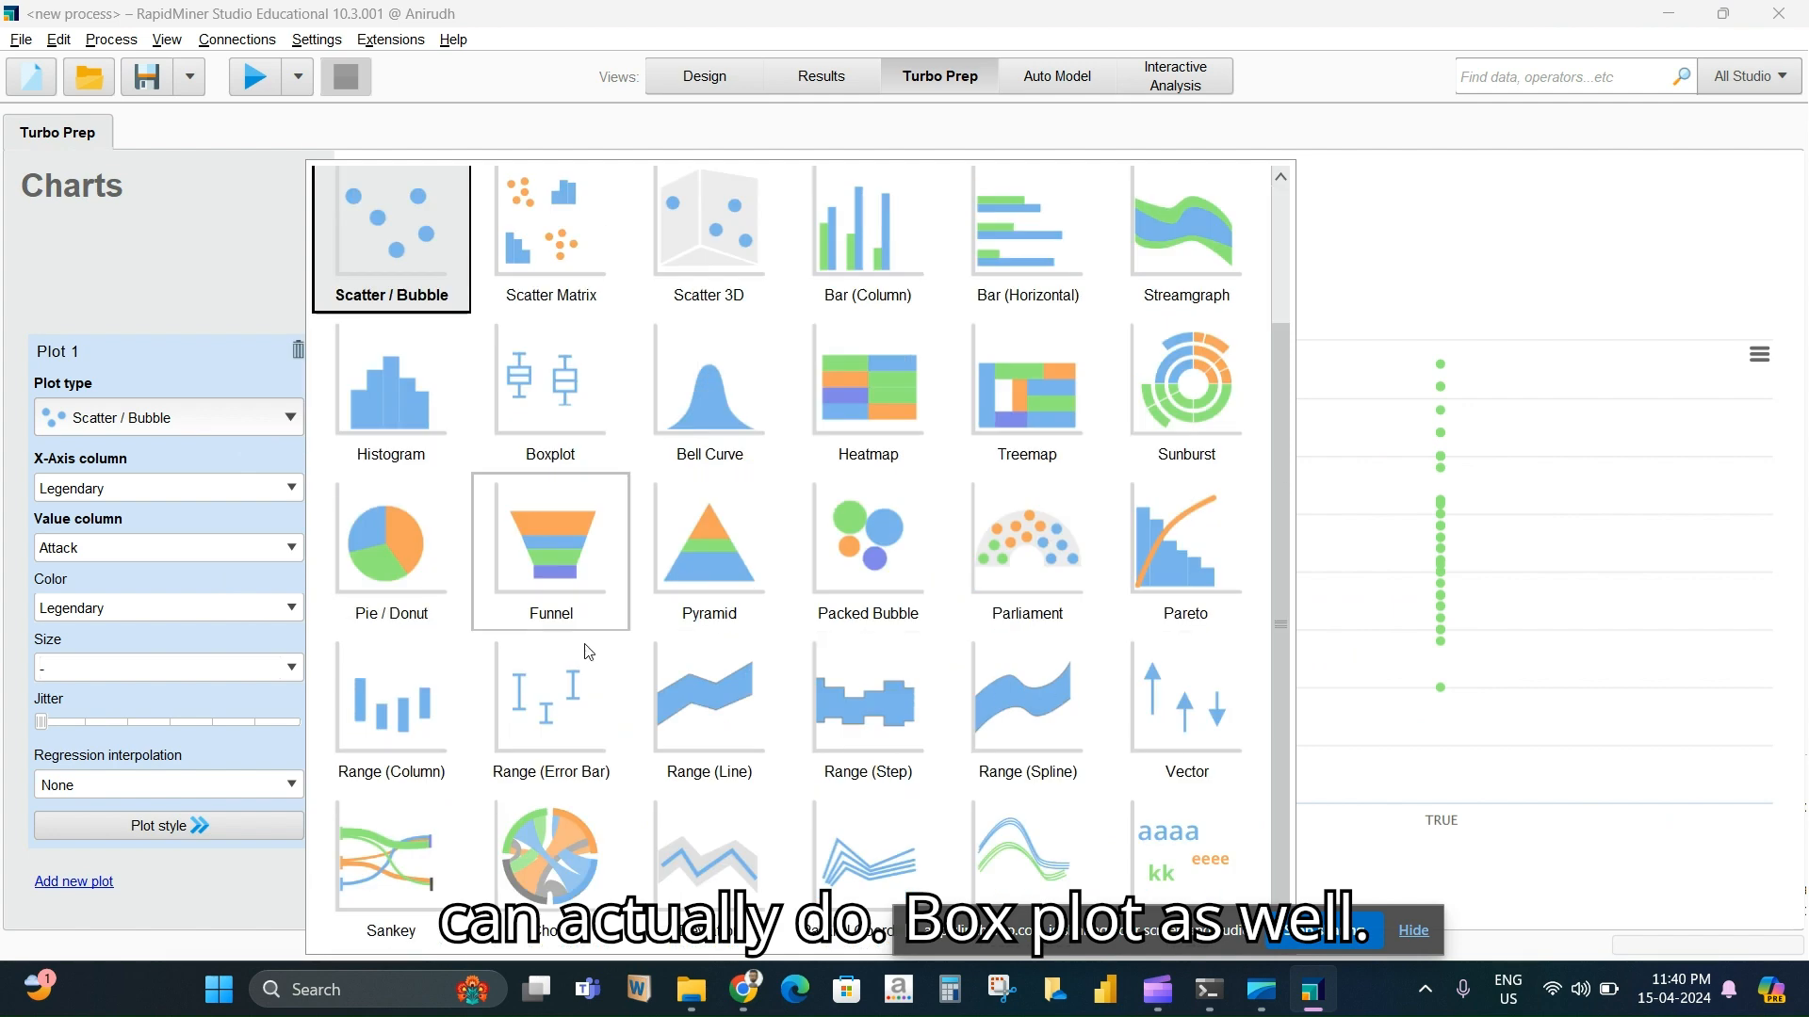
{"action": "left_click", "coordinate": [550, 411]}
{"action": "mouse_move", "coordinate": [1108, 650]}
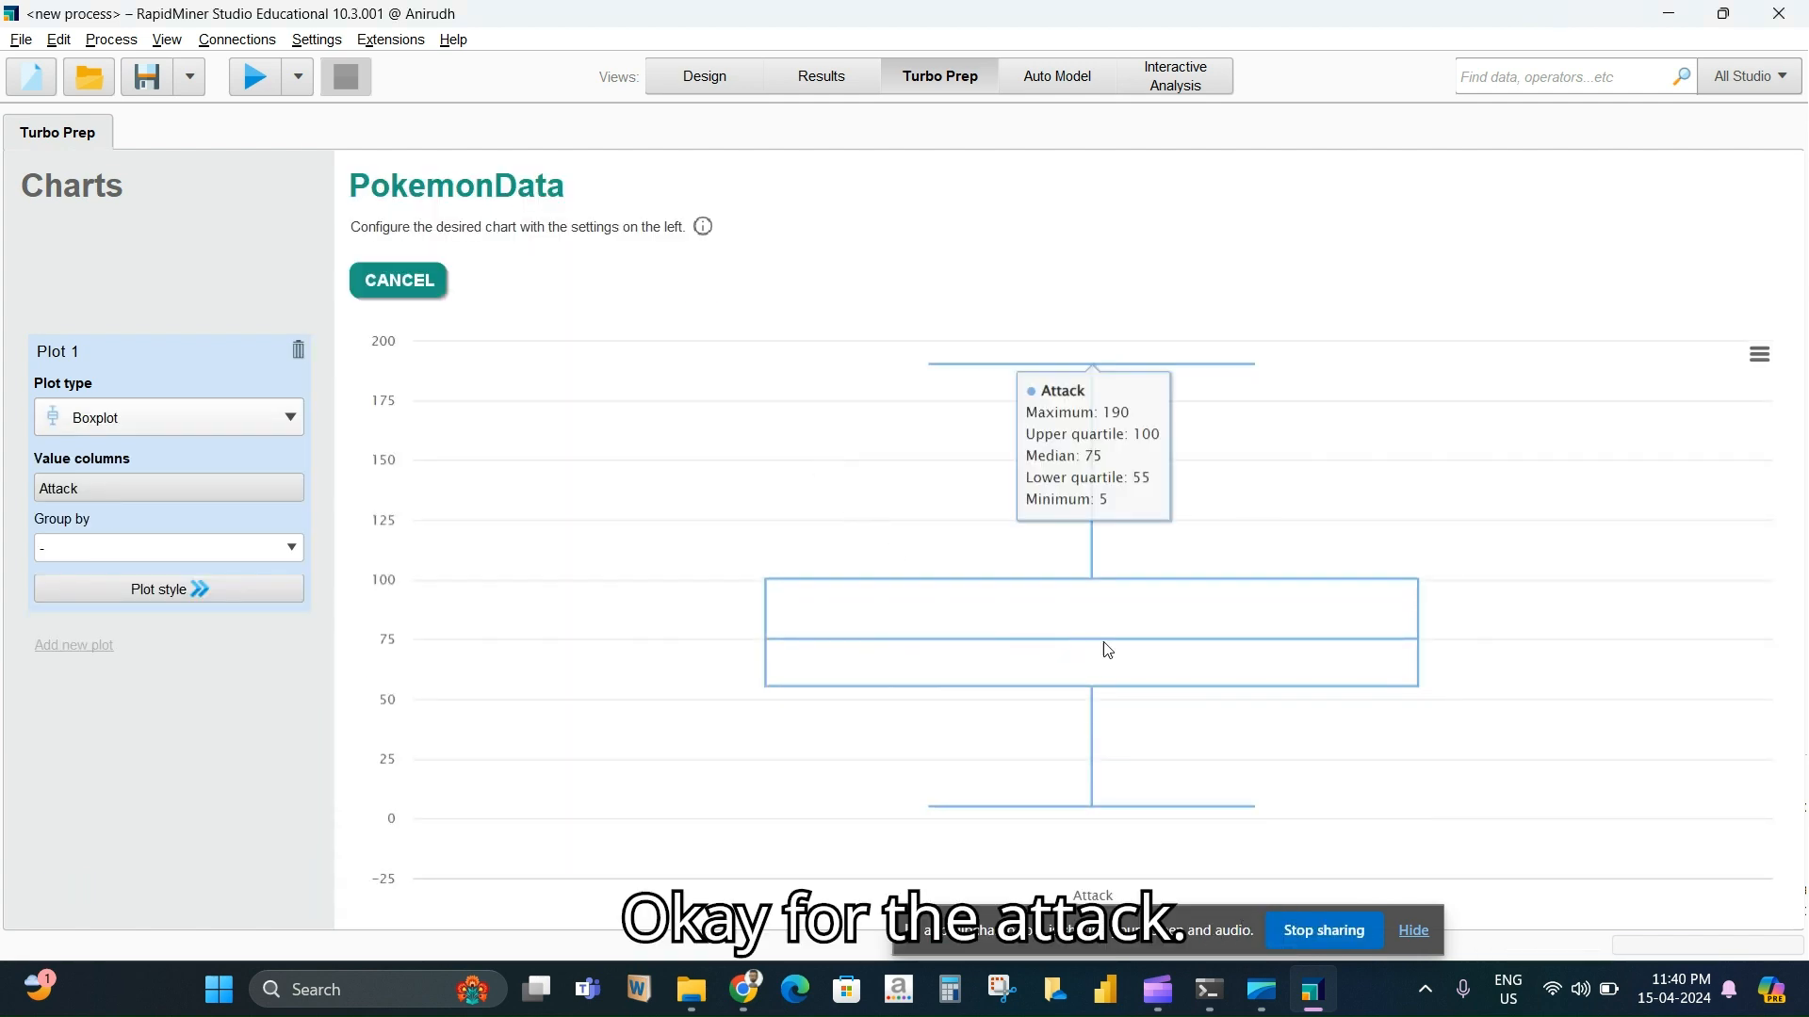
{"action": "left_click", "coordinate": [287, 417]}
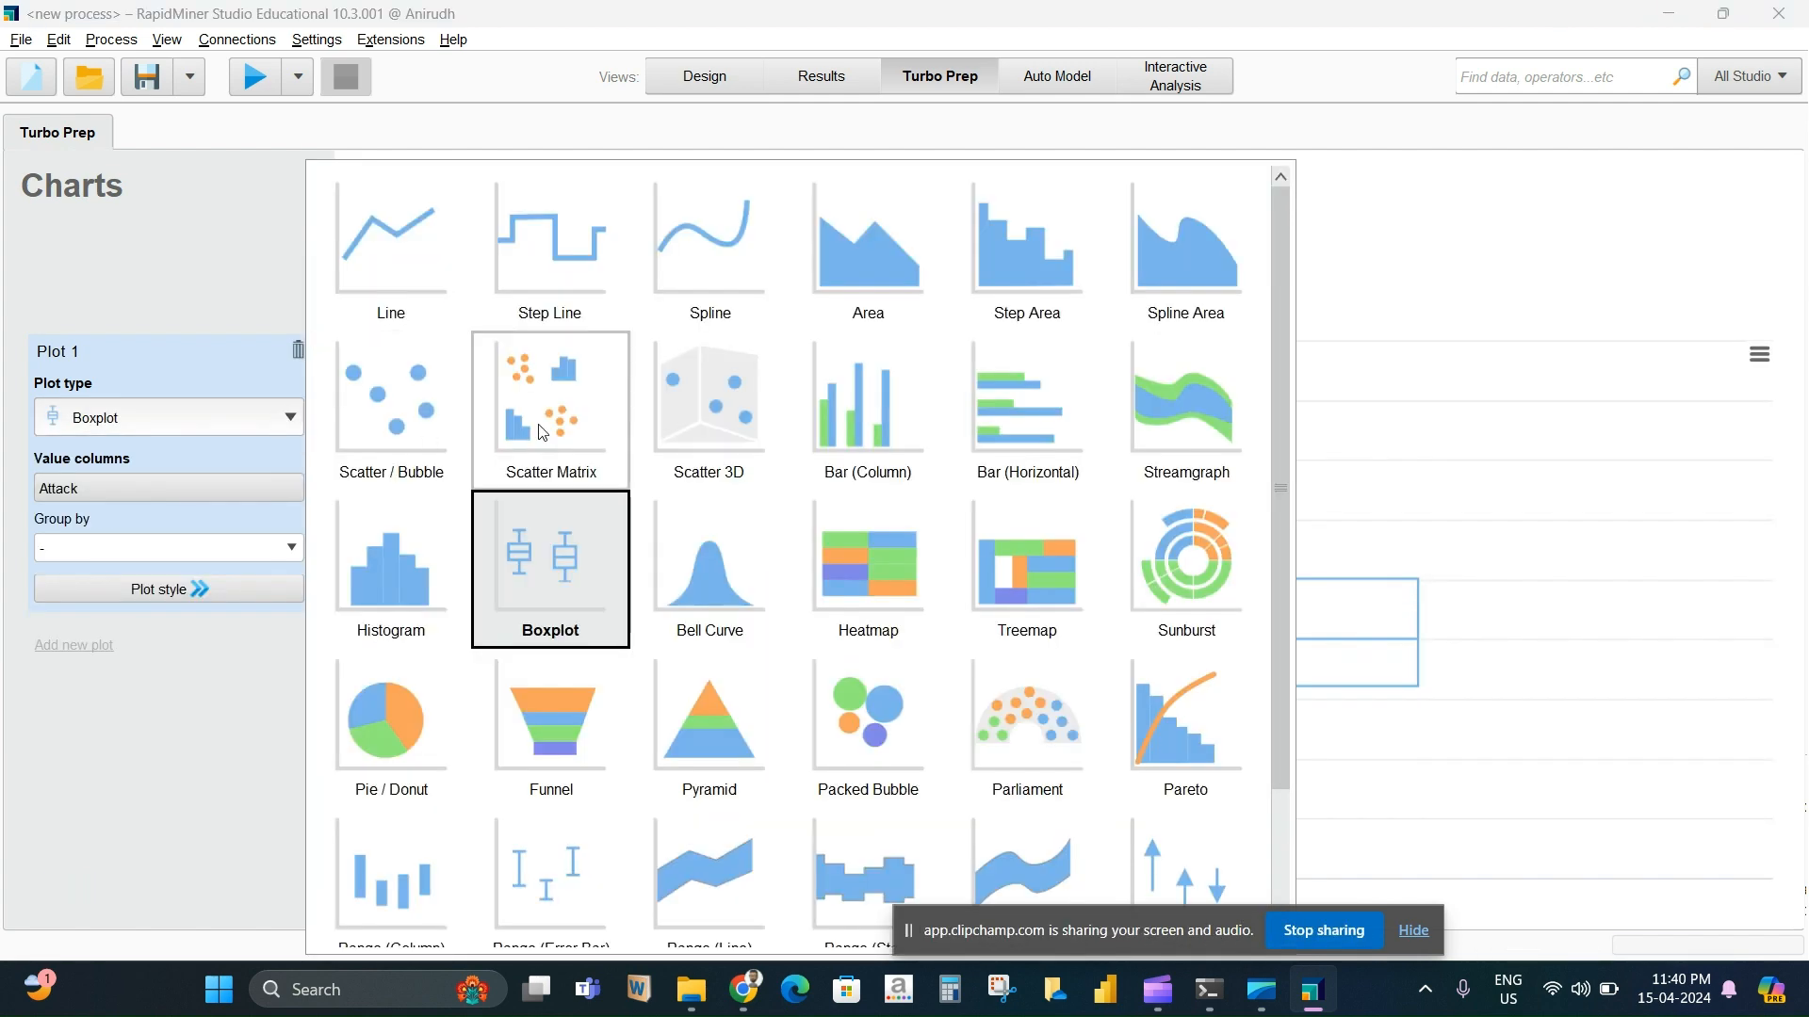
{"action": "left_click", "coordinate": [281, 417]}
{"action": "left_click", "coordinate": [282, 551]}
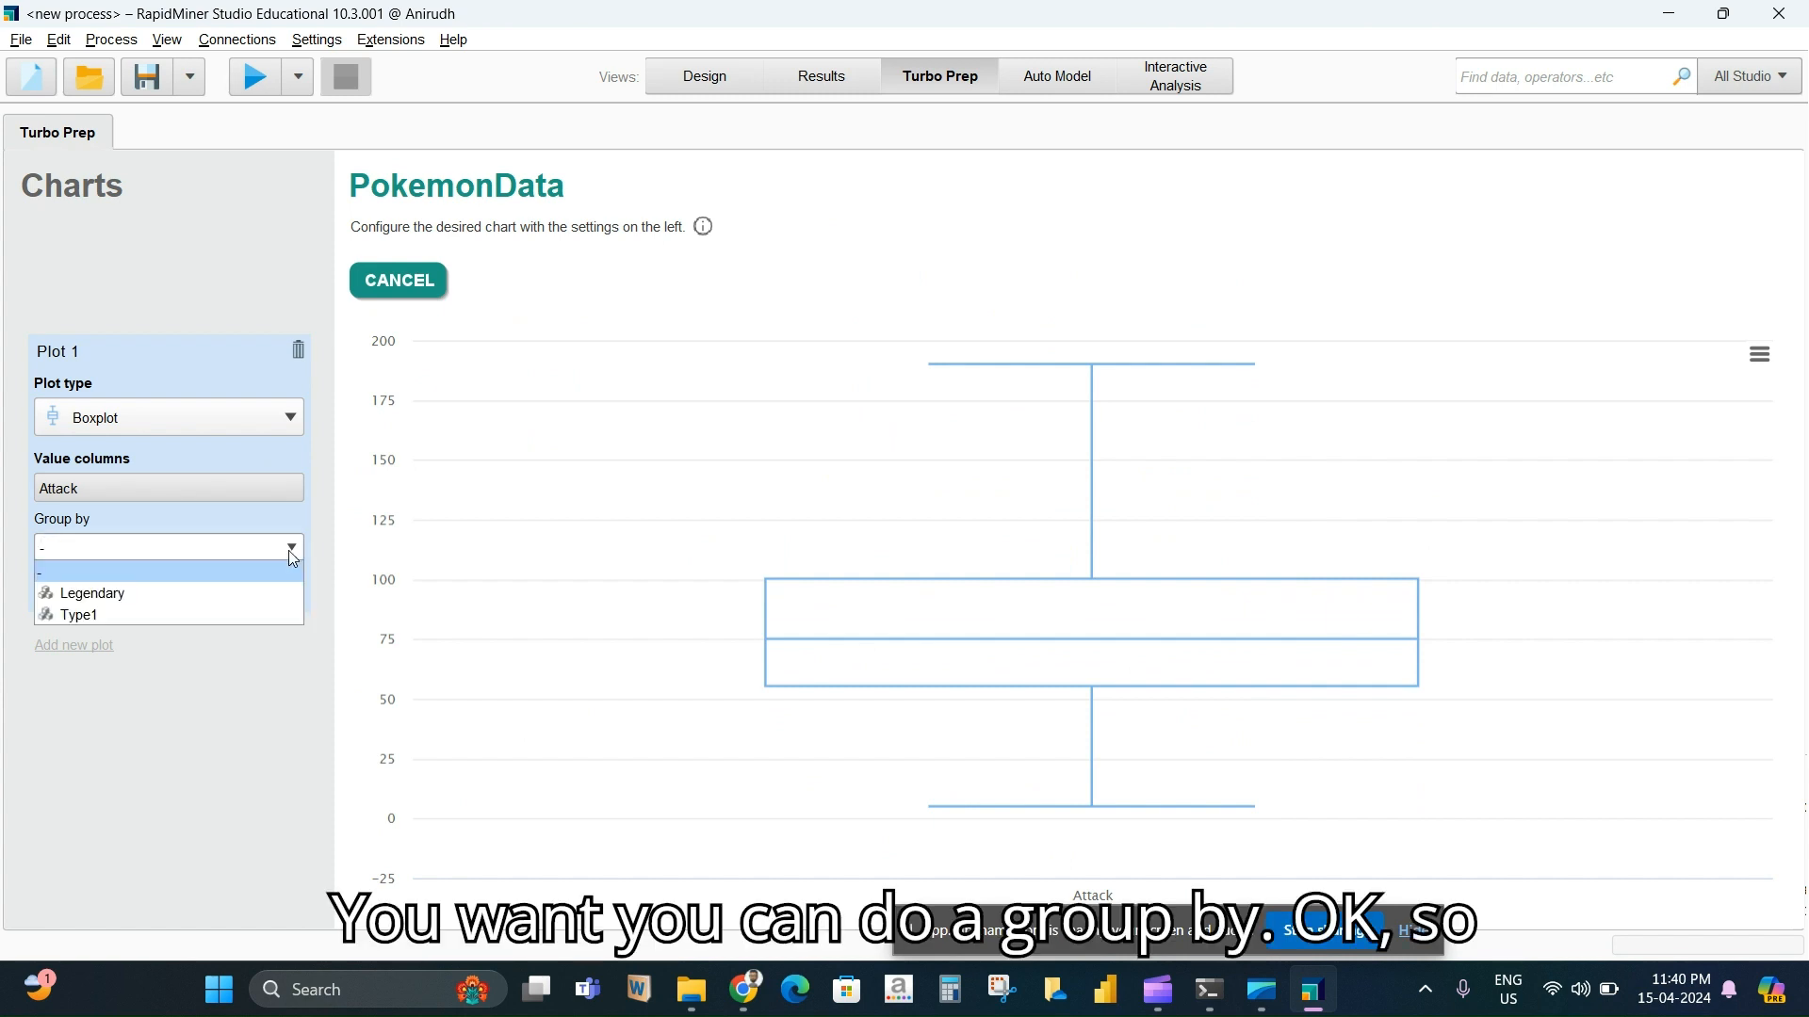
{"action": "left_click", "coordinate": [245, 617]}
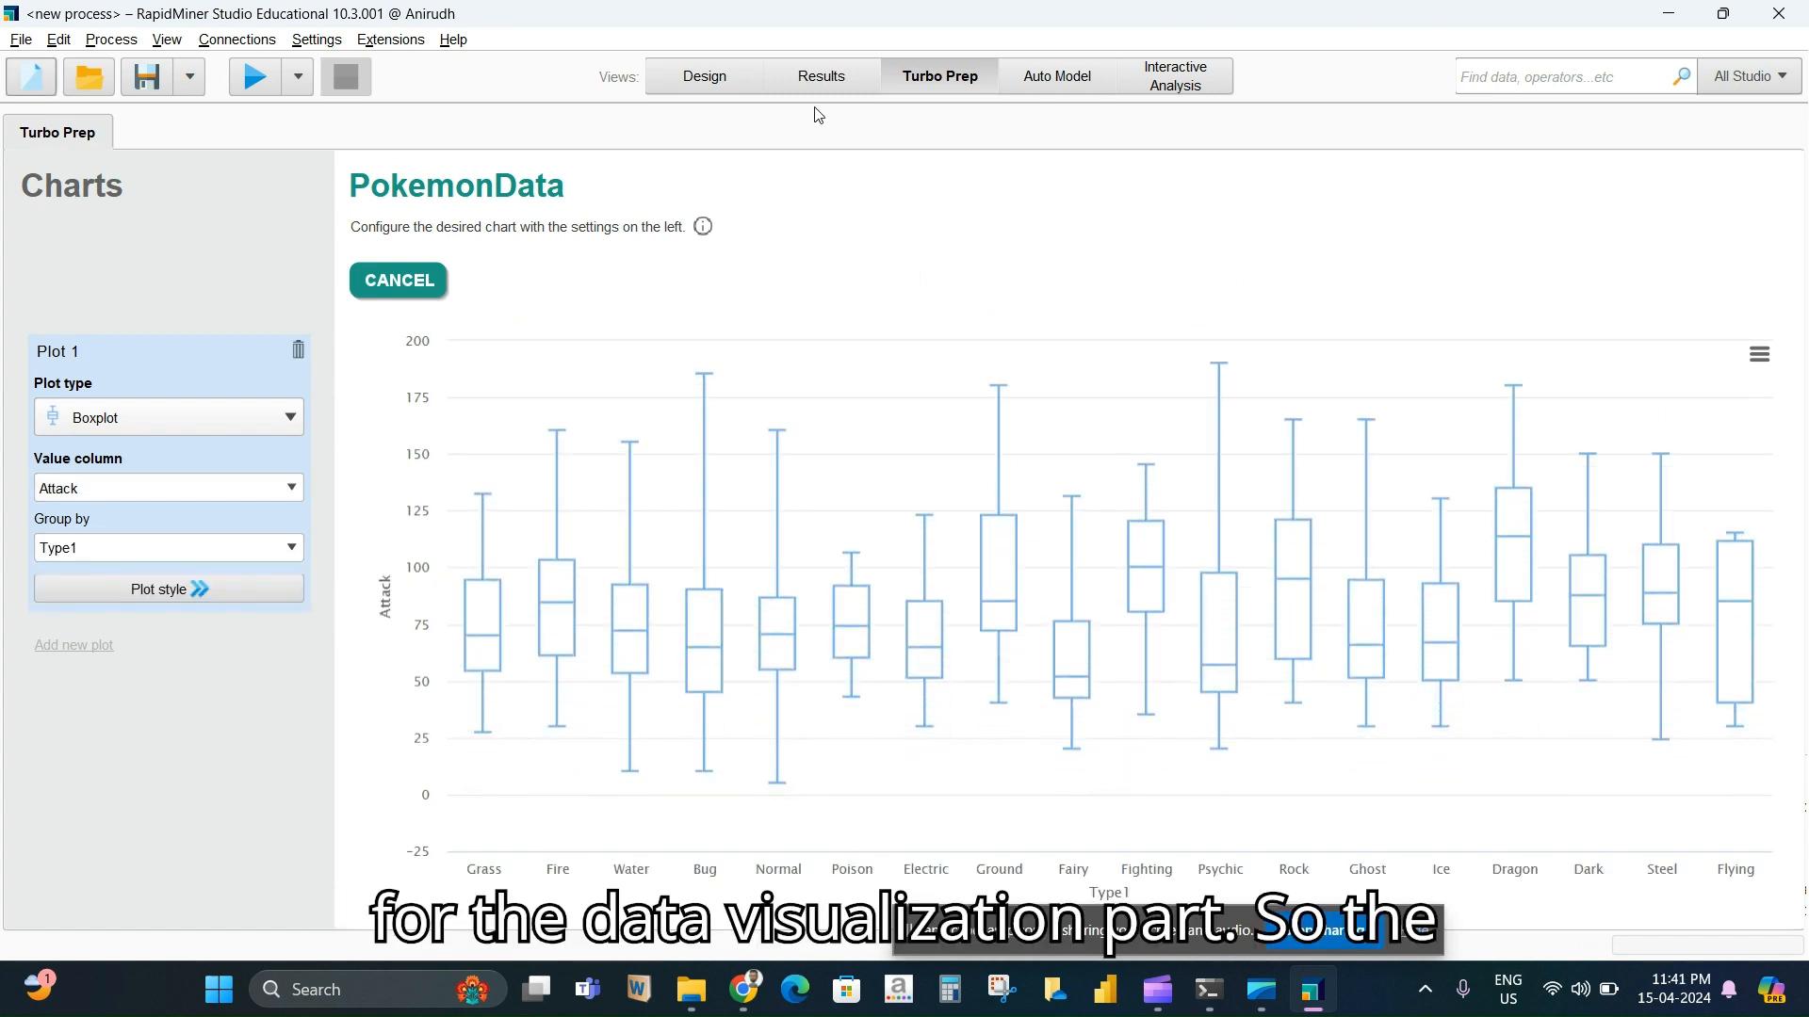
Check back on the original Pokemon results, close the boxplot and look over the PokemonData table without transforming it further
{"action": "left_click", "coordinate": [821, 76]}
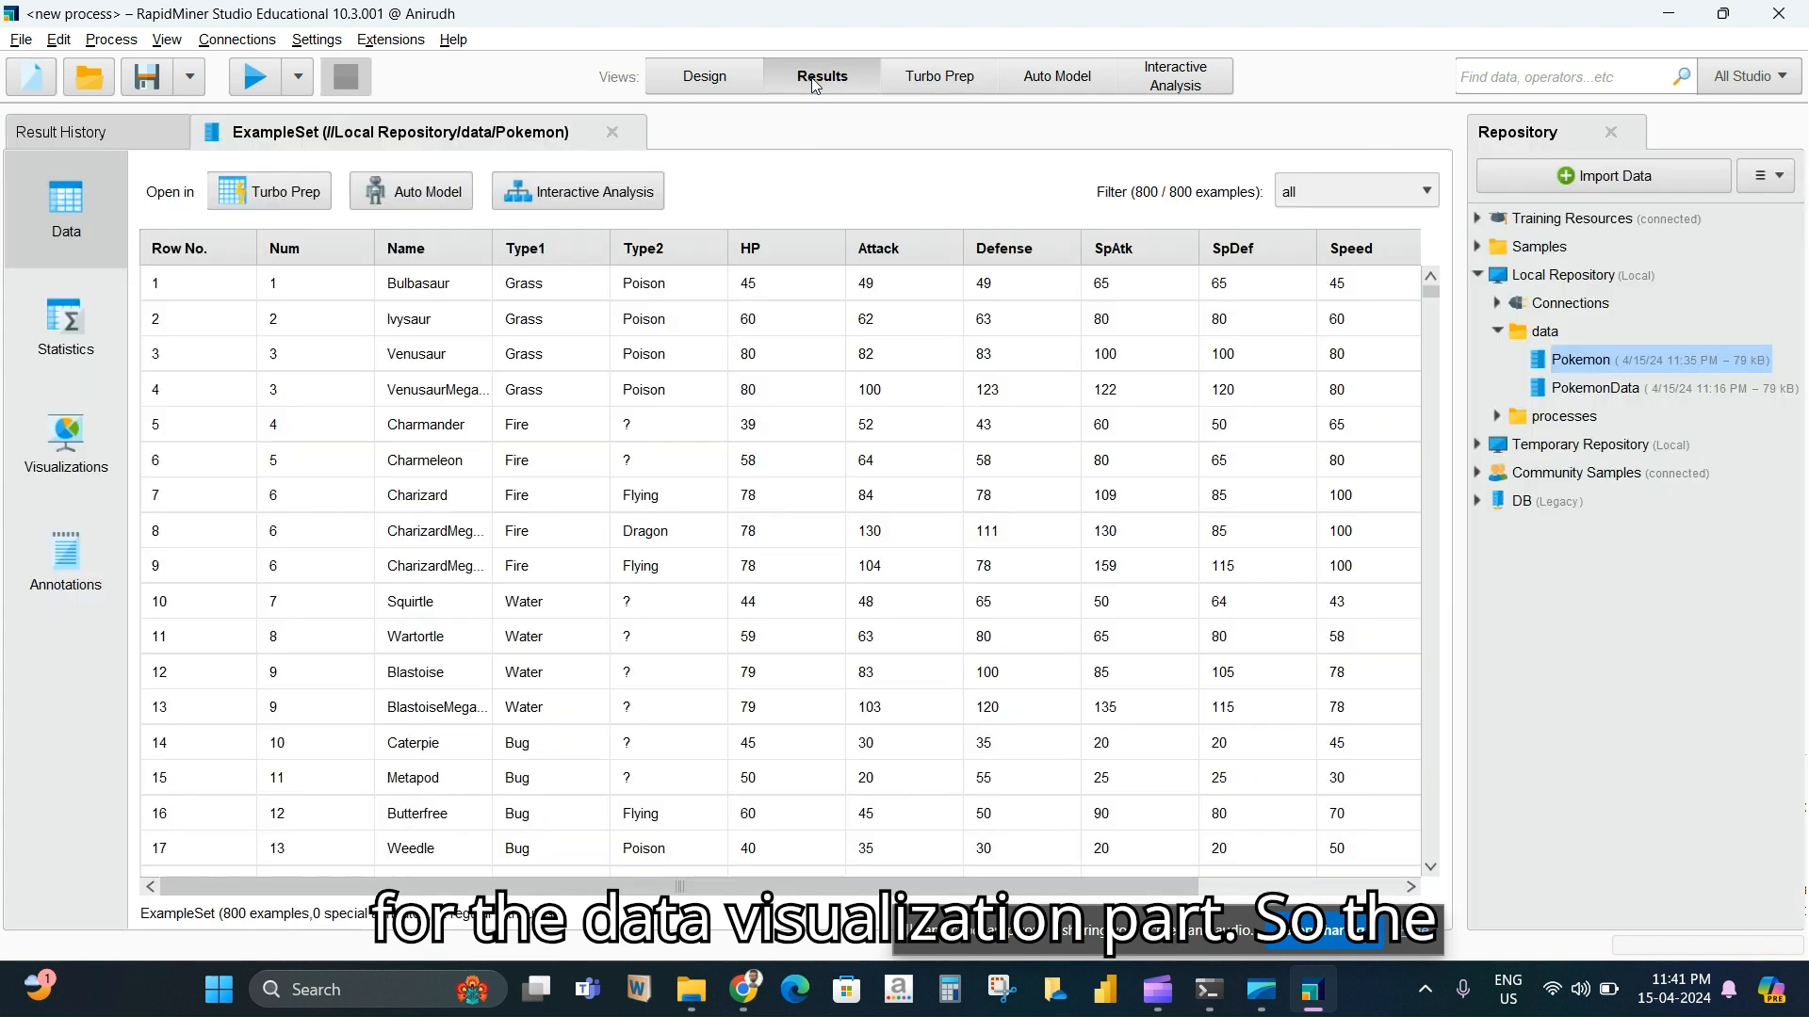
{"action": "left_click", "coordinate": [929, 80]}
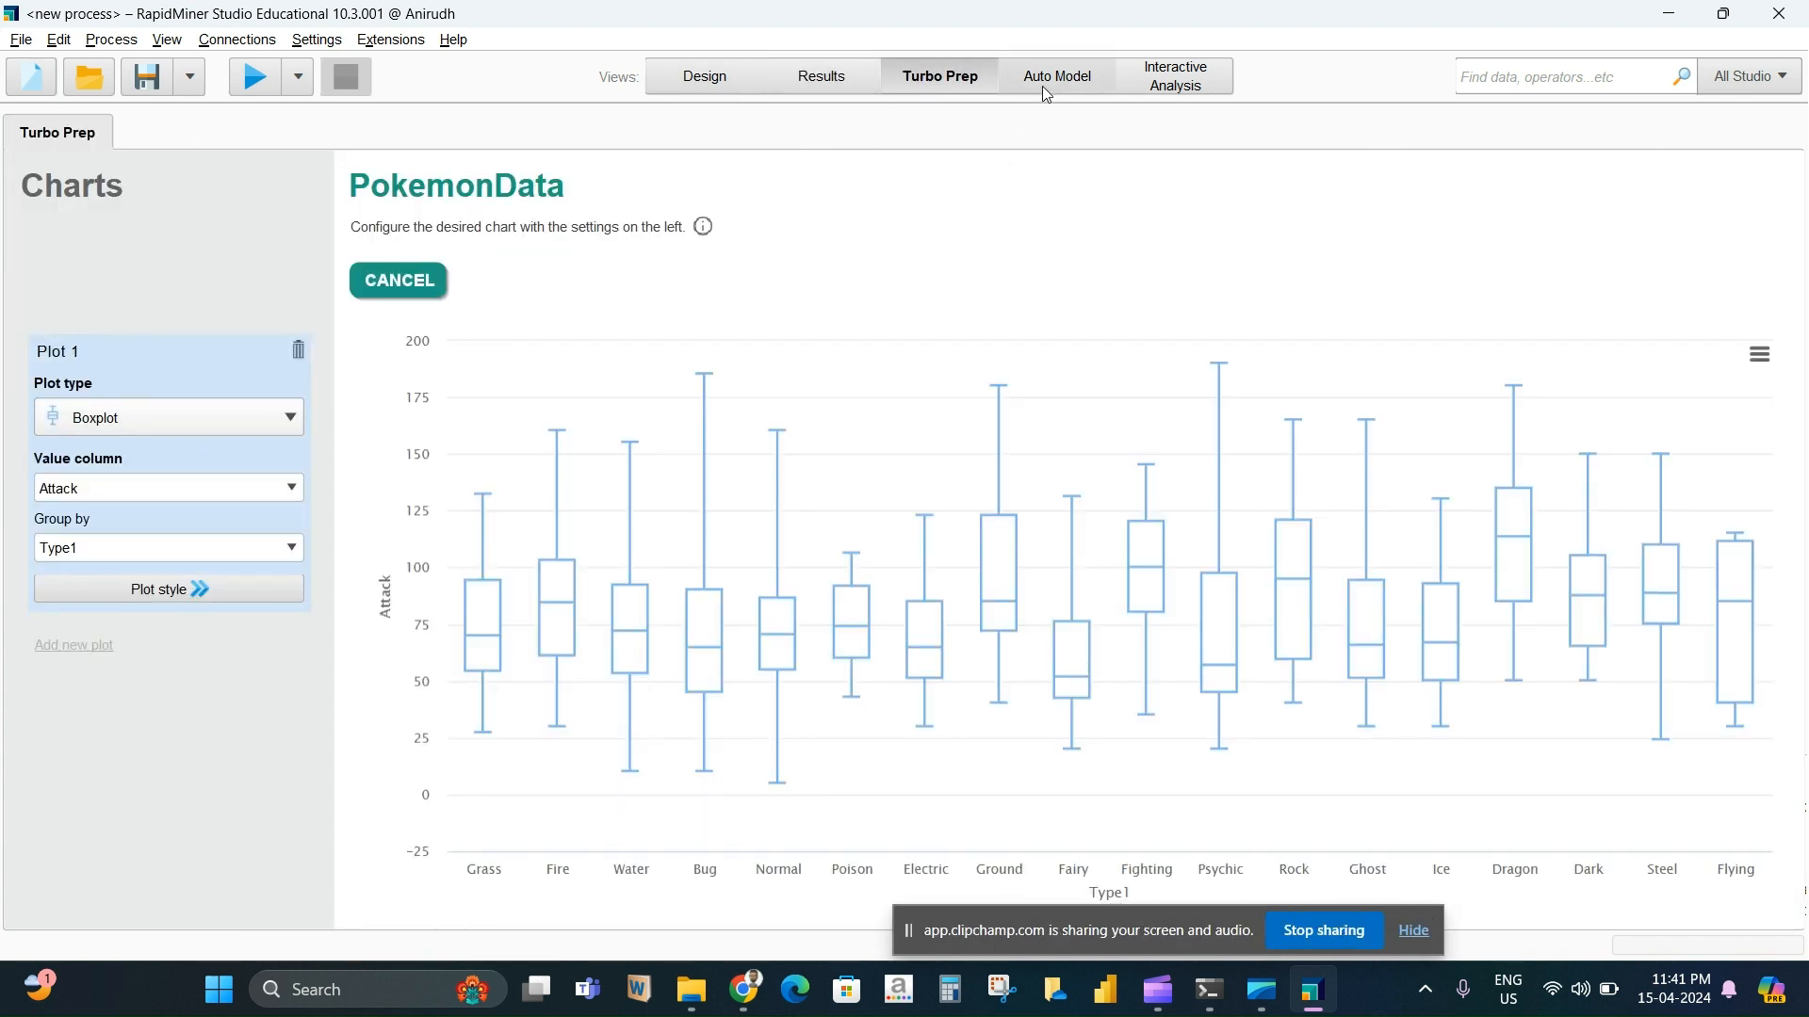
{"action": "left_click", "coordinate": [393, 284]}
{"action": "scroll", "coordinate": [1743, 468], "scroll_direction": "down", "scroll_amount": 3}
{"action": "left_click_drag", "start_coordinate": [1782, 463], "coordinate": [1804, 418]}
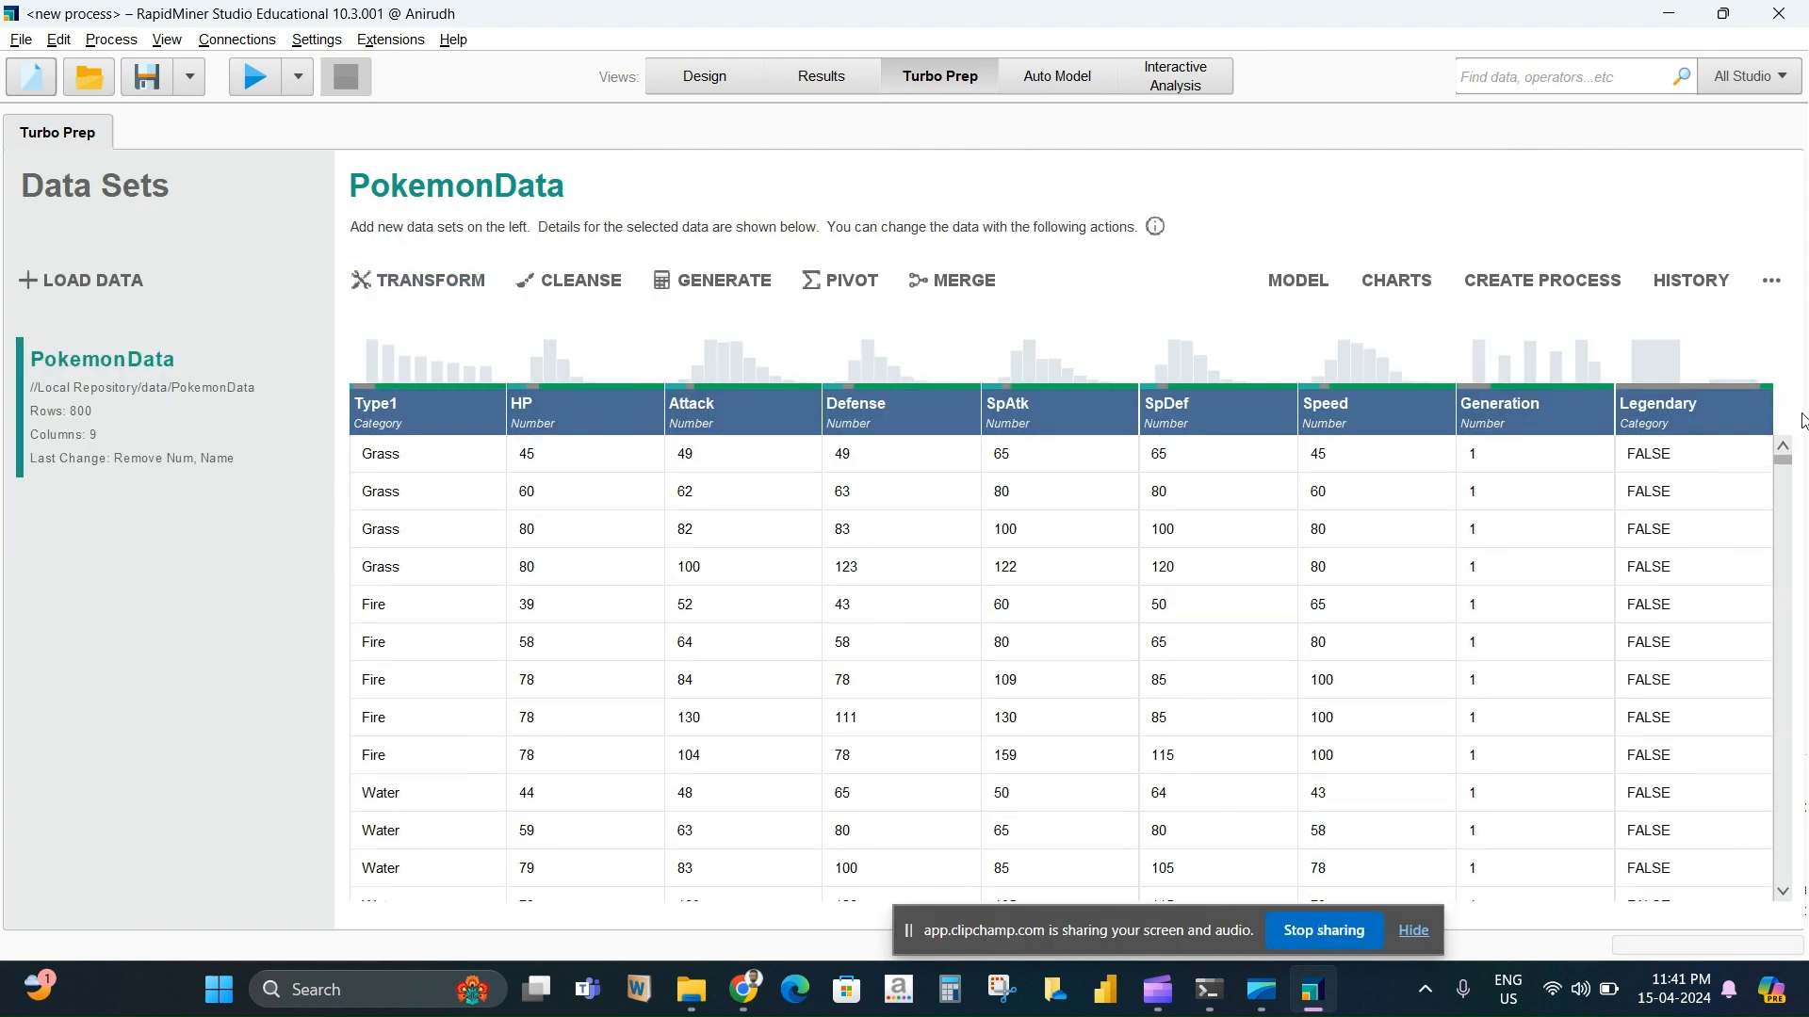
{"action": "left_click", "coordinate": [428, 283]}
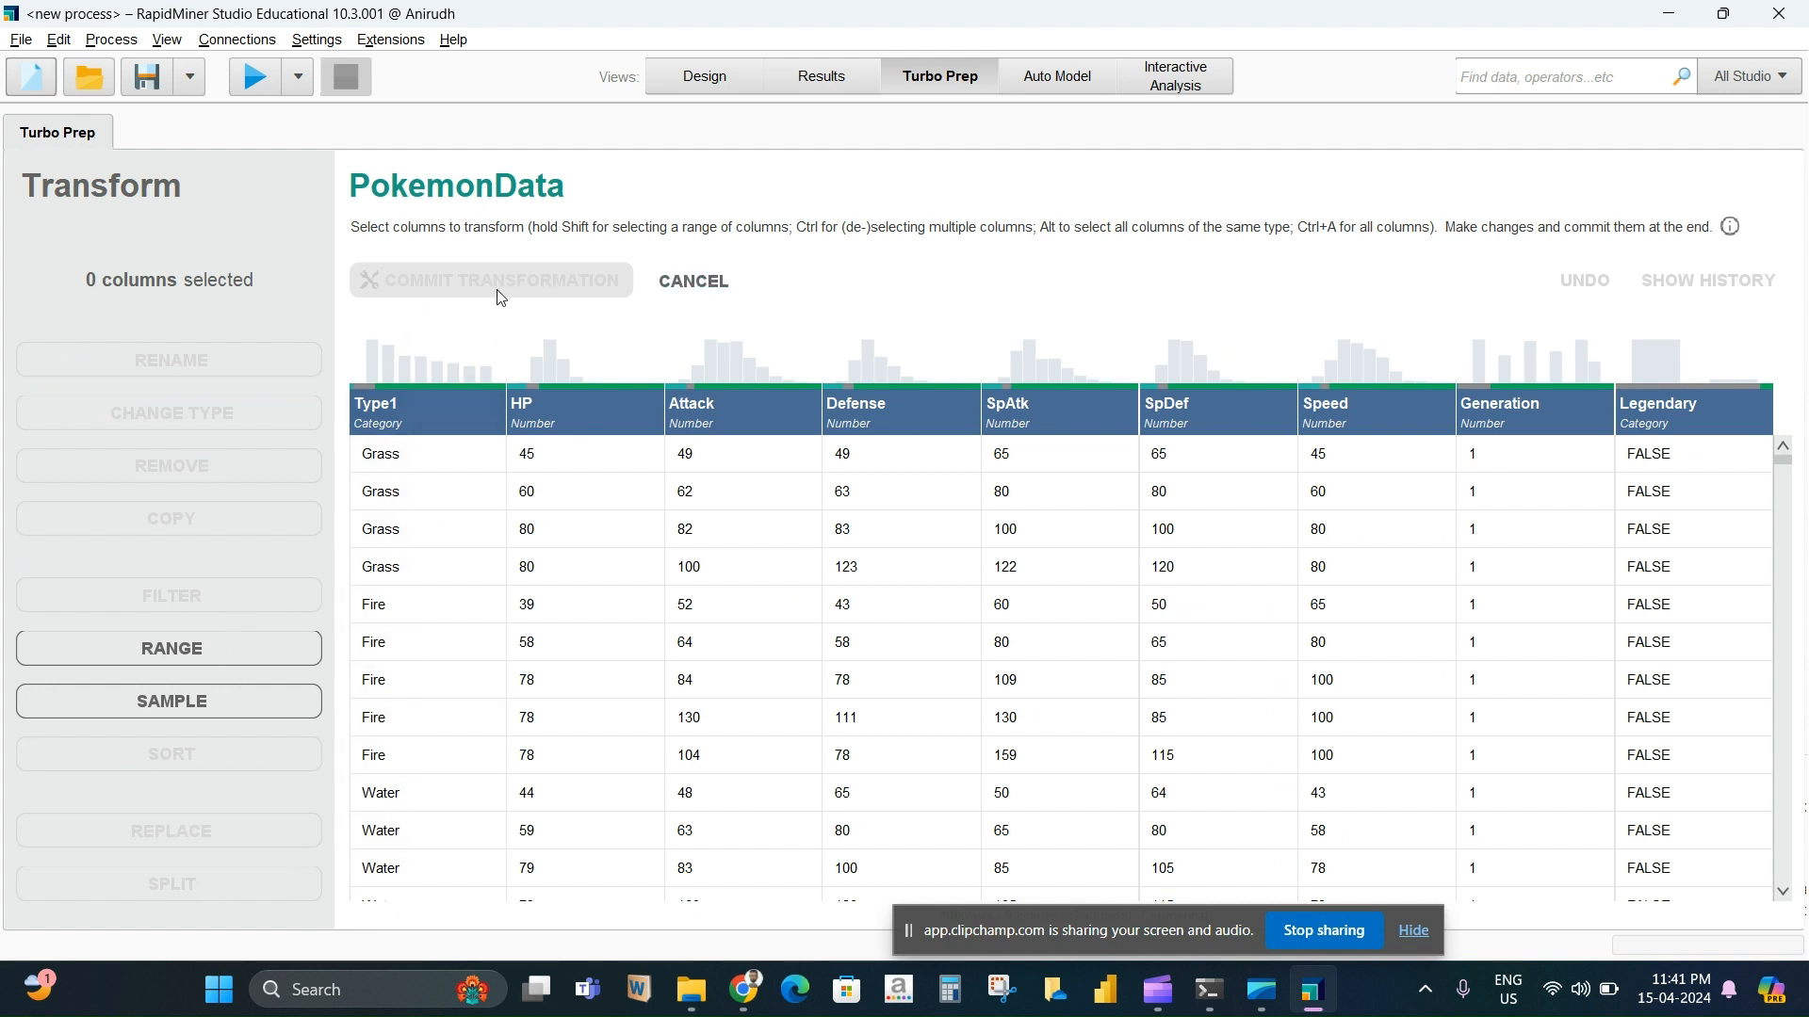
{"action": "left_click", "coordinate": [694, 283]}
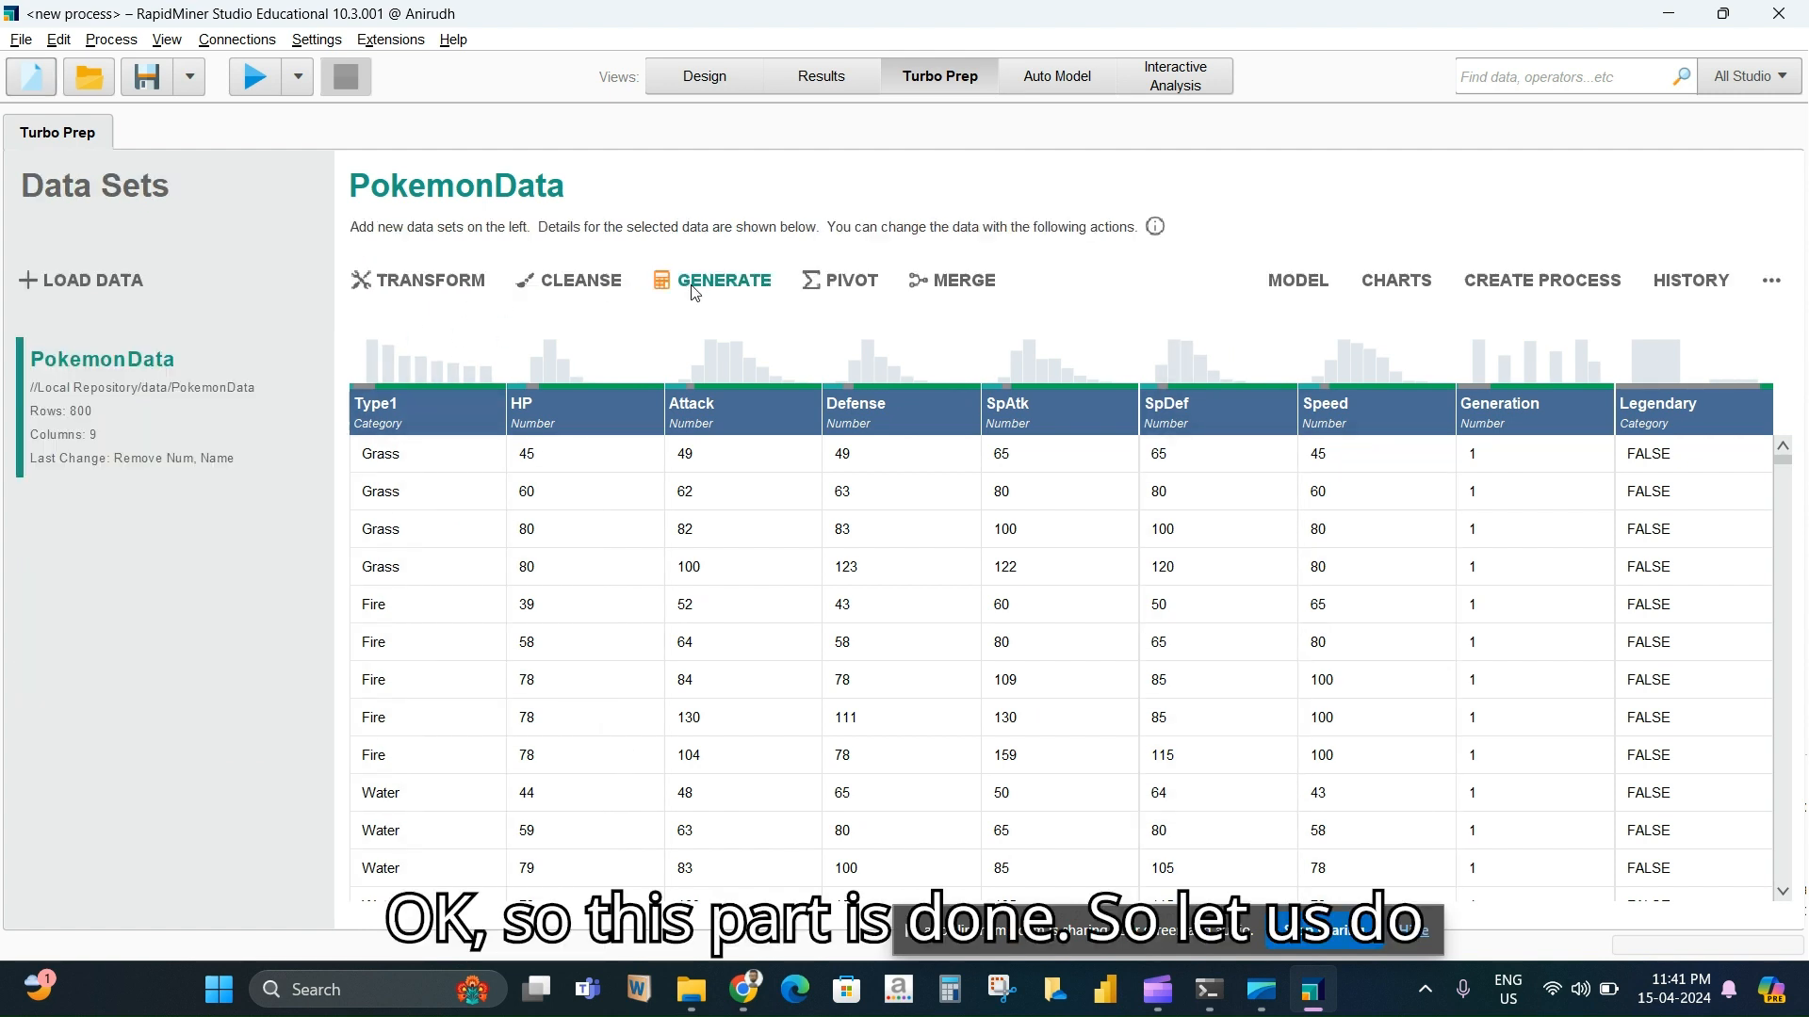
Start cleansing PokemonData and look at the options for removing low-quality and correlated columns
{"action": "left_click", "coordinate": [581, 281]}
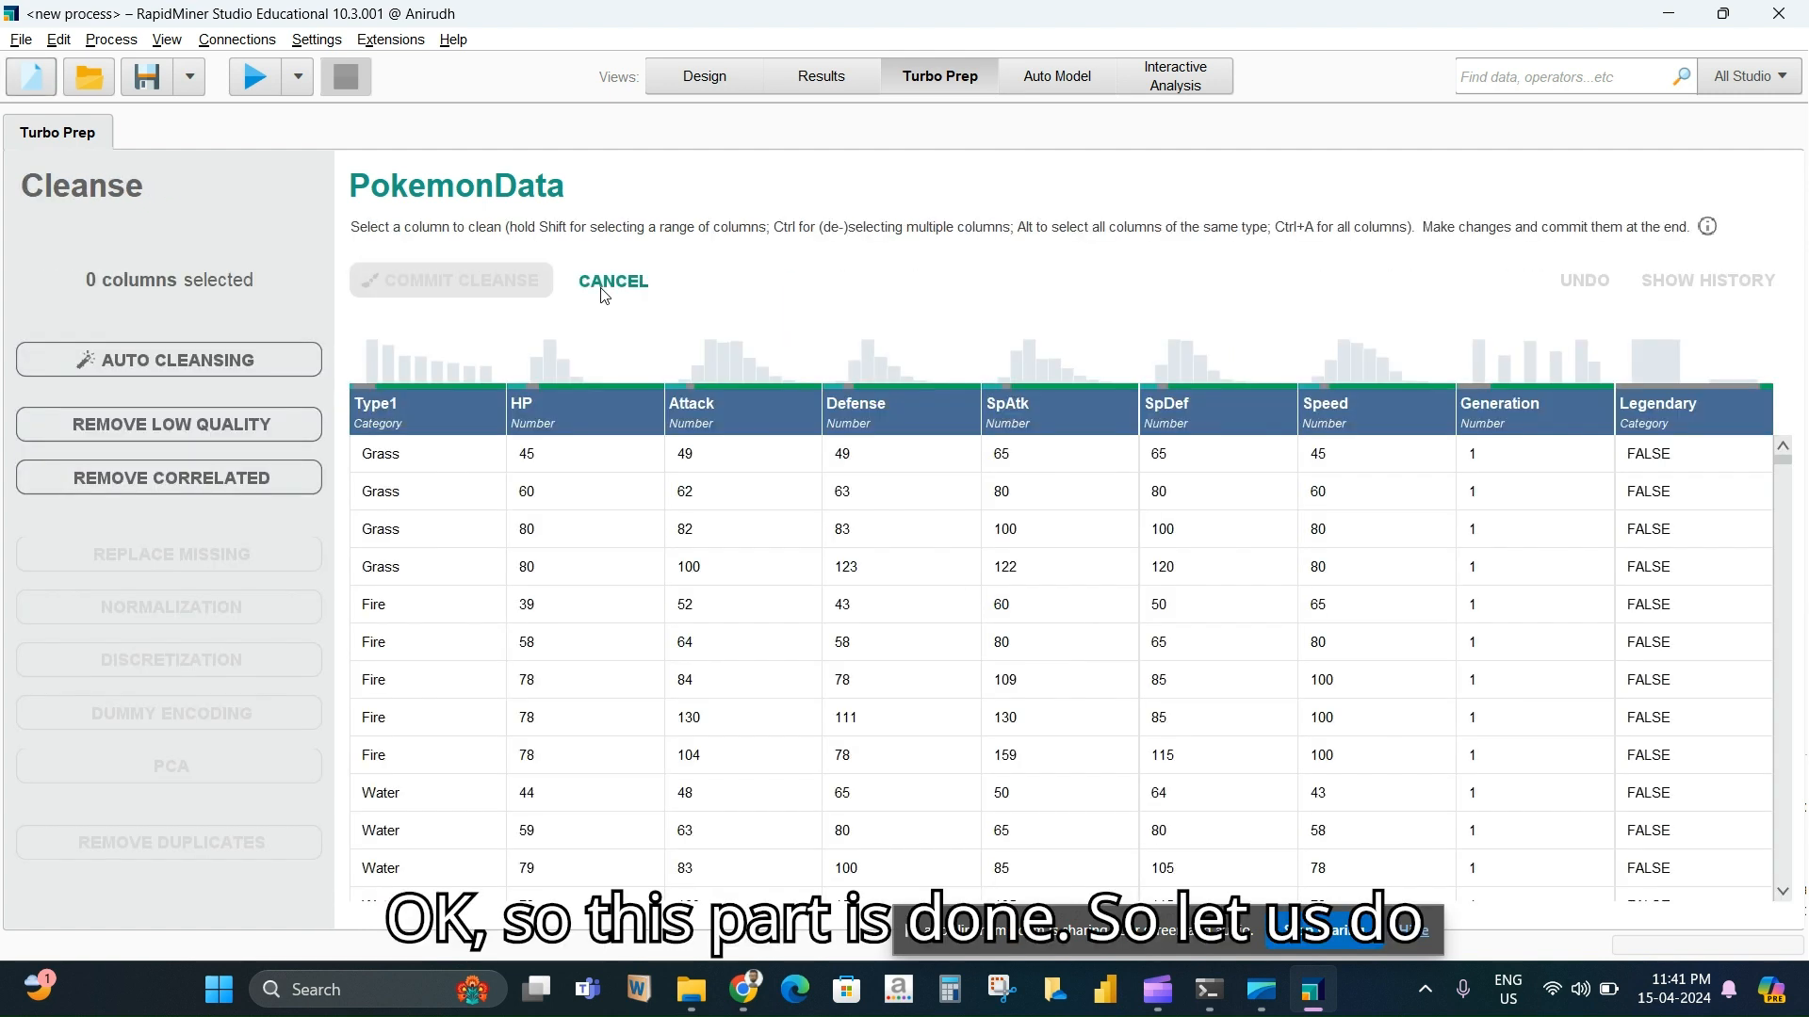
{"action": "left_click", "coordinate": [184, 425]}
{"action": "left_click", "coordinate": [190, 427]}
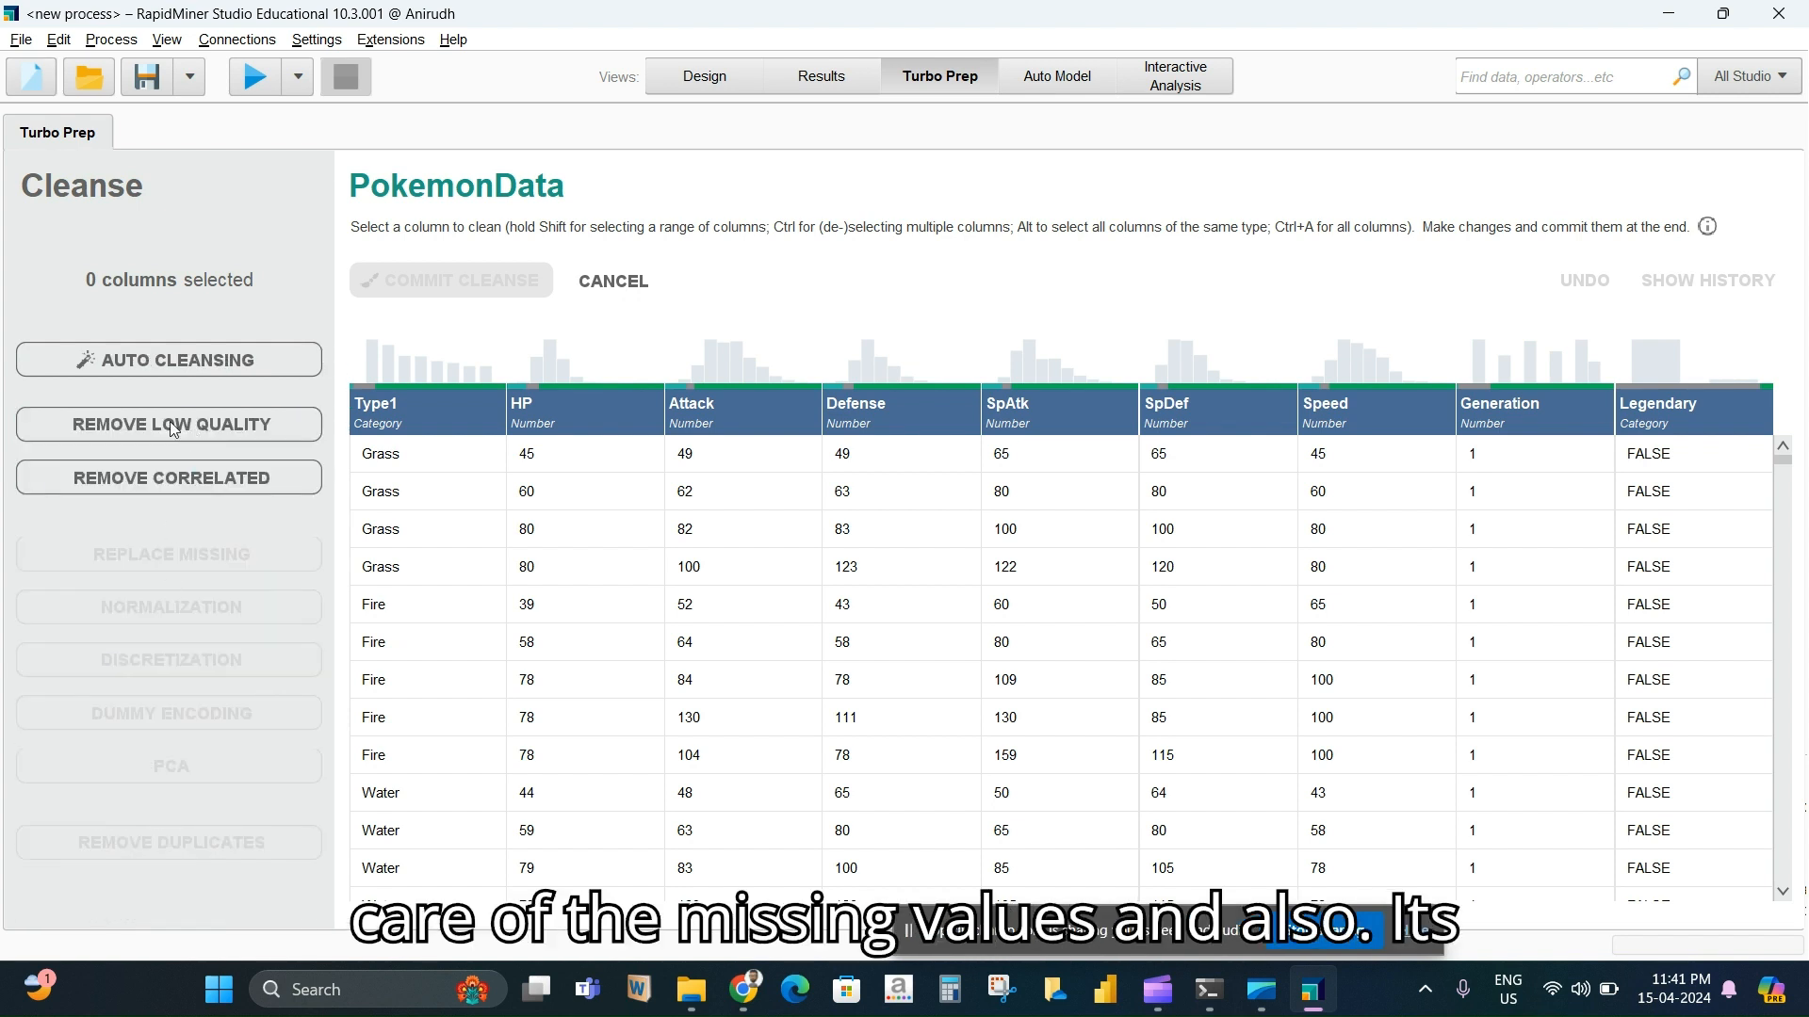
{"action": "left_click", "coordinate": [154, 481]}
{"action": "left_click", "coordinate": [140, 476]}
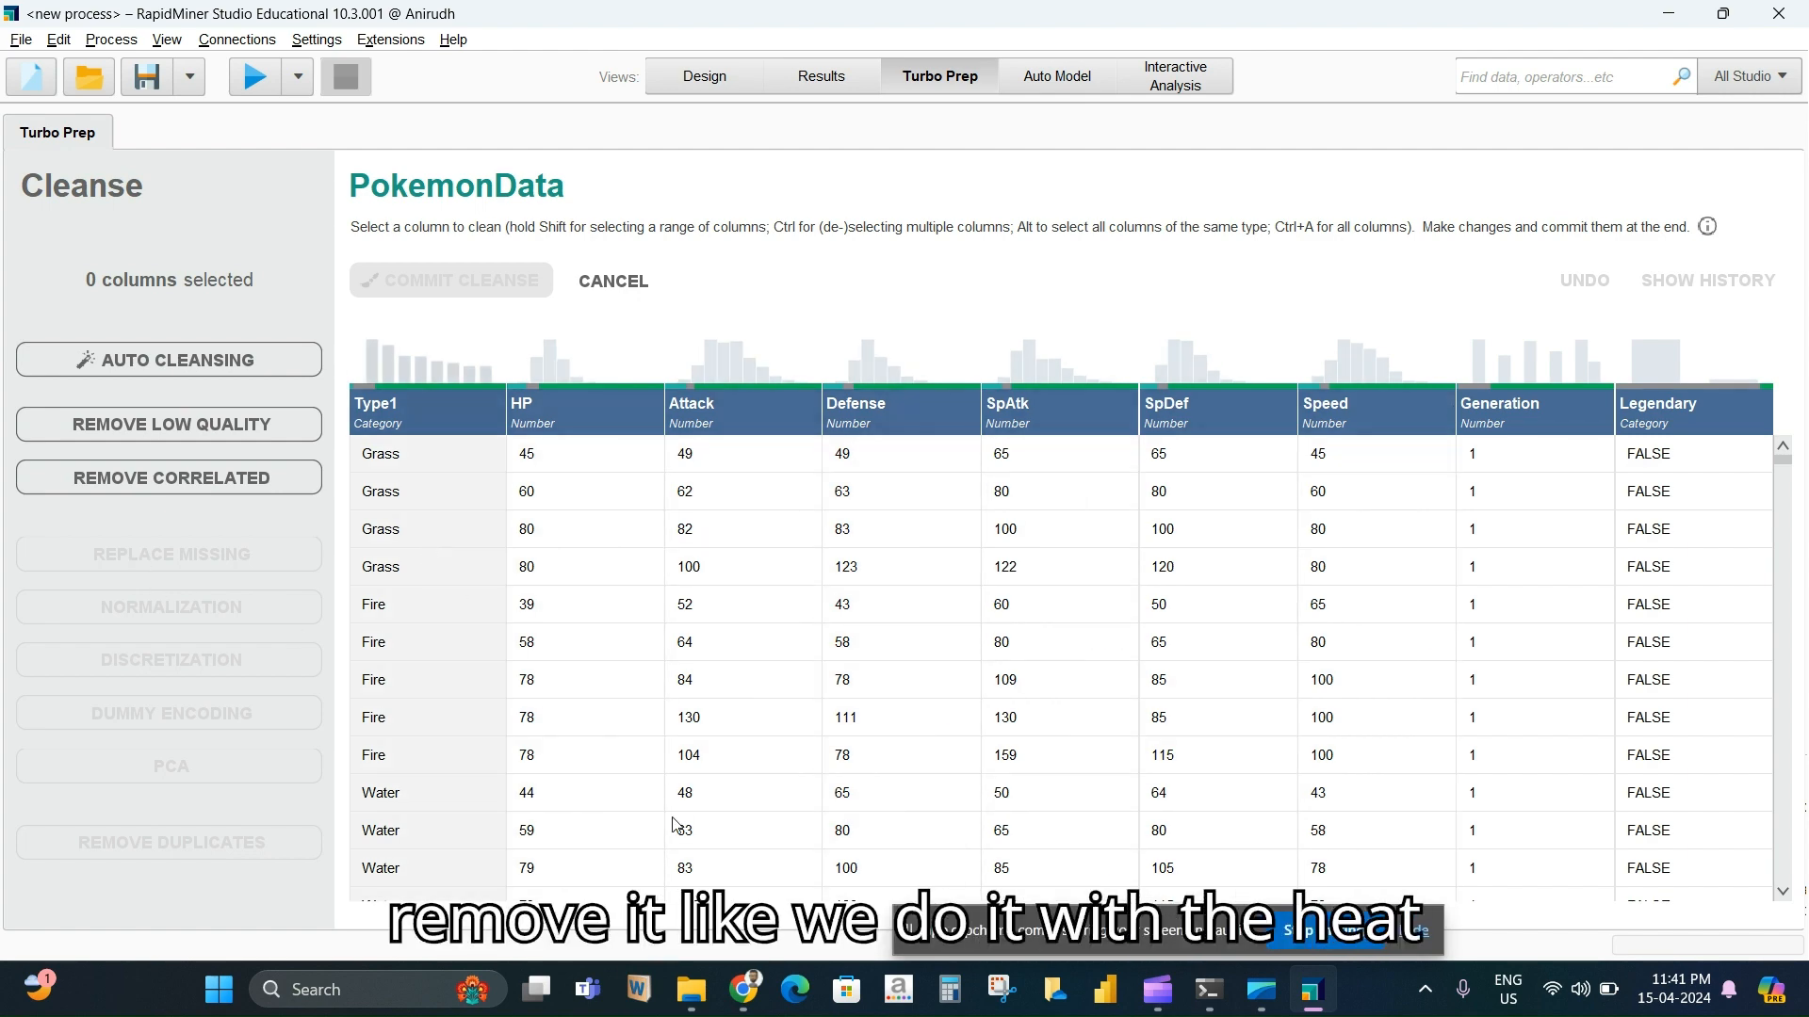
Switch to Chrome to examine the feature correlation heatmap in the DT_pokemon notebook, and return to RapidMiner Studio
{"action": "left_click", "coordinate": [744, 990]}
{"action": "scroll", "coordinate": [876, 644], "scroll_direction": "down", "scroll_amount": 10}
{"action": "scroll", "coordinate": [810, 612], "scroll_direction": "up", "scroll_amount": 4}
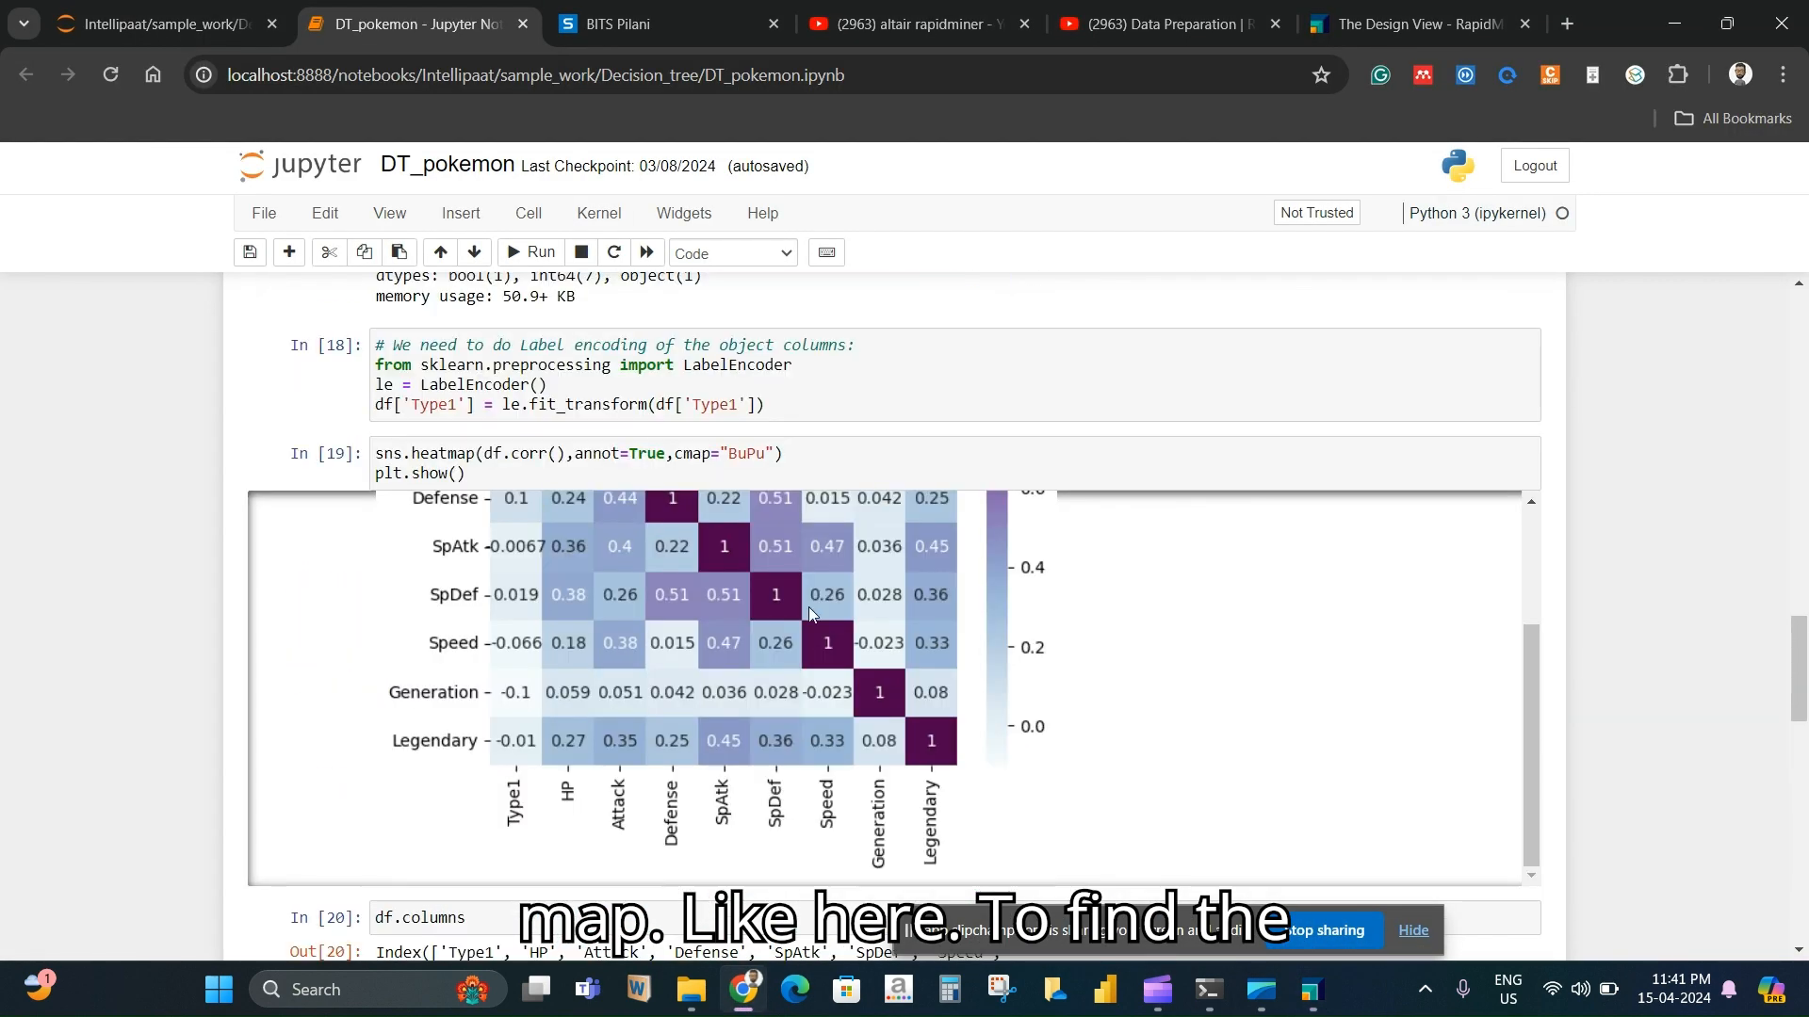
{"action": "scroll", "coordinate": [726, 695], "scroll_direction": "up", "scroll_amount": 3}
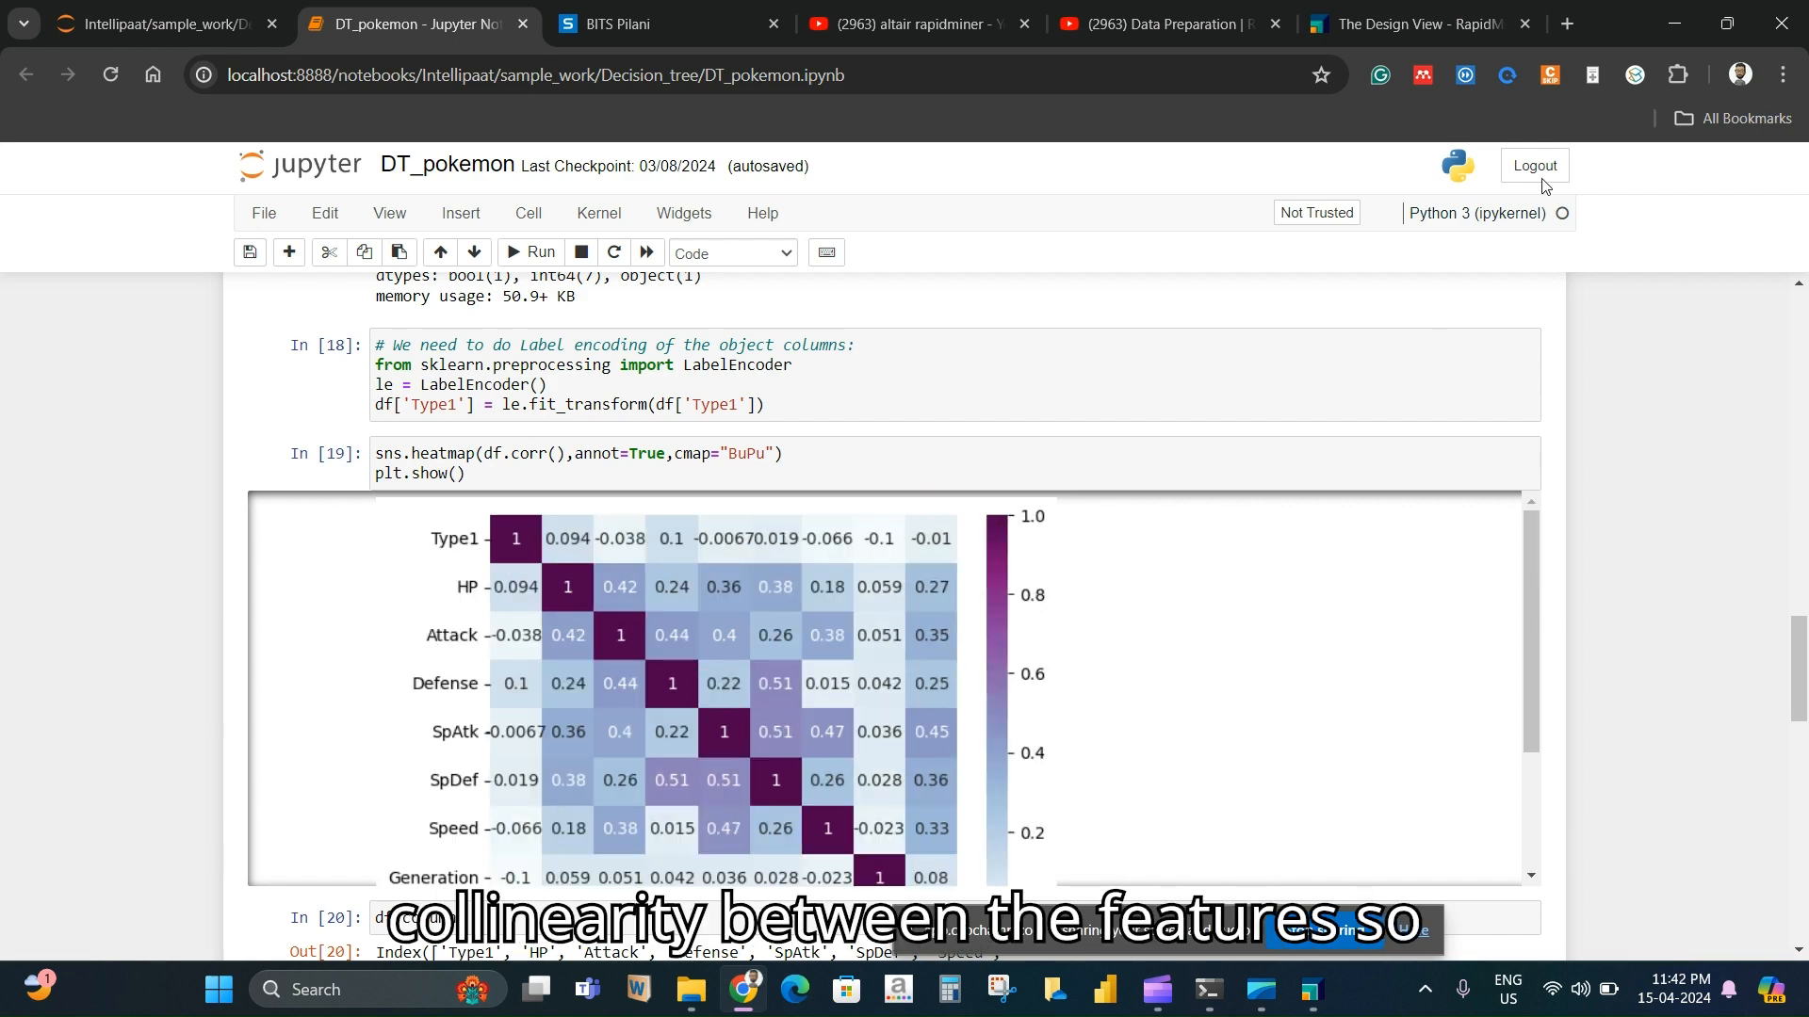
{"action": "left_click", "coordinate": [1675, 24]}
Start Auto Cleansing on PokemonData with Legendary as the column to predict
{"action": "left_click", "coordinate": [152, 364]}
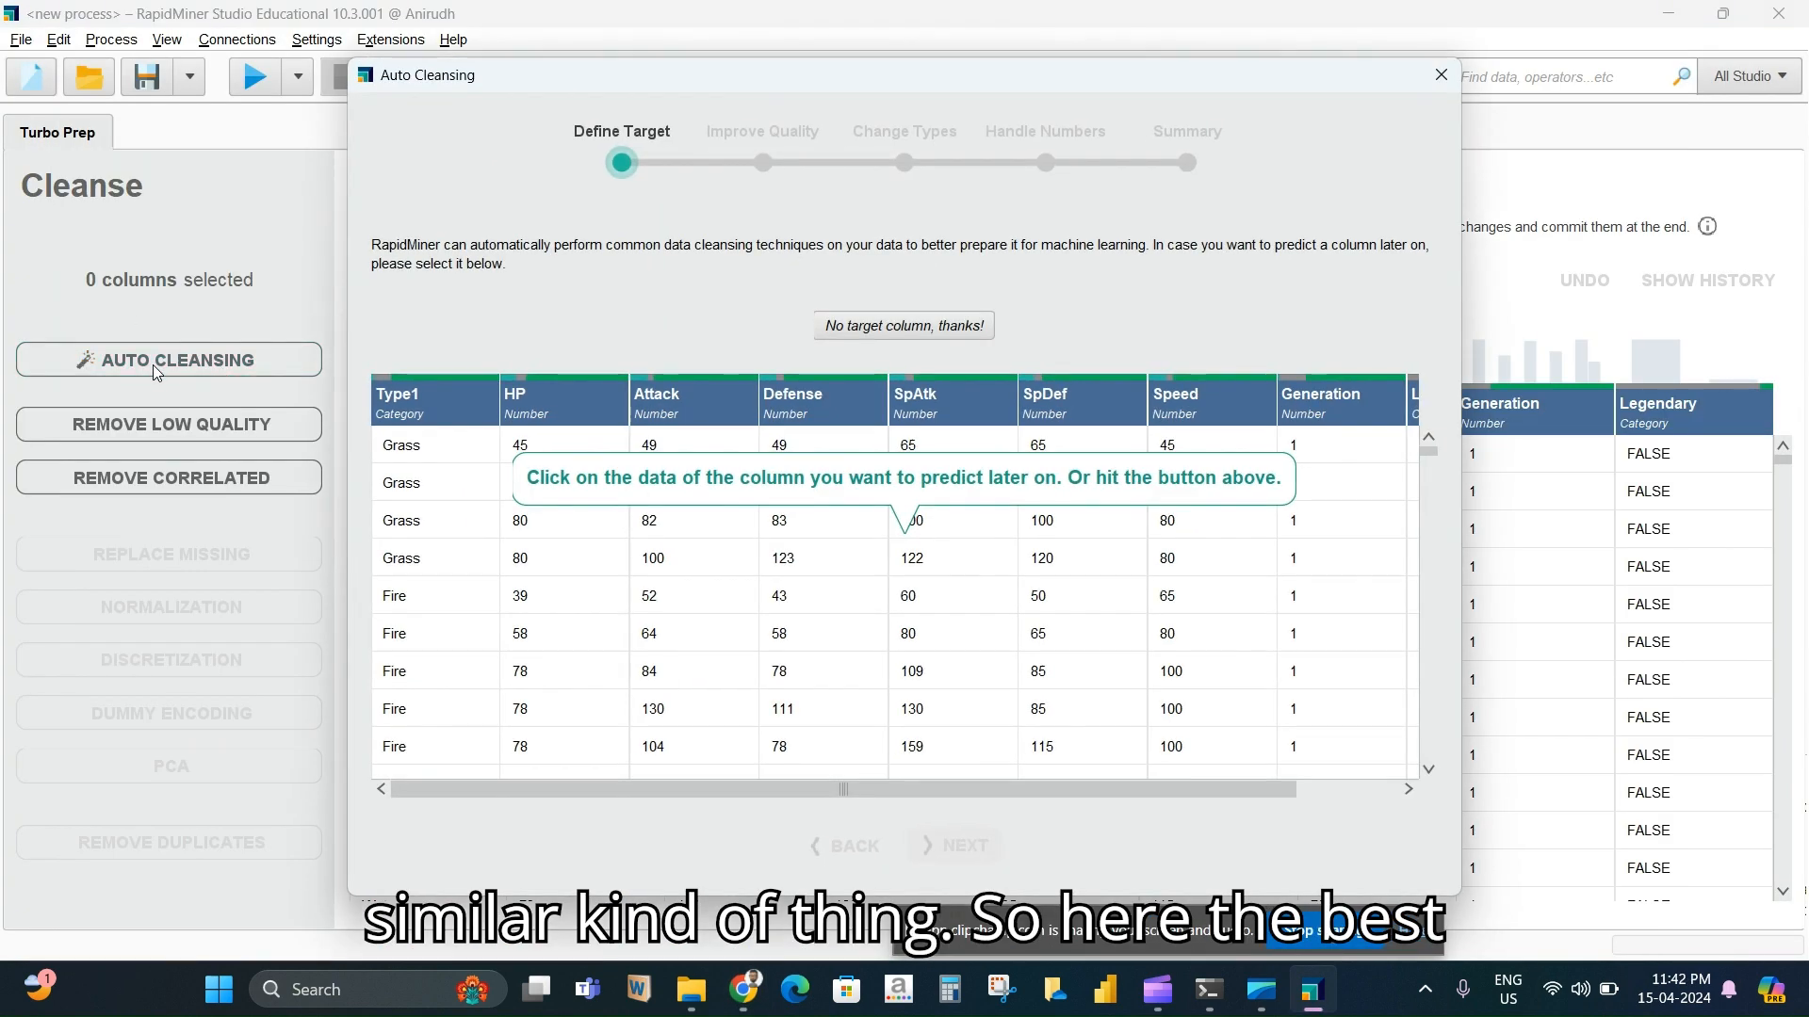
{"action": "left_click_drag", "start_coordinate": [802, 789], "coordinate": [905, 805]}
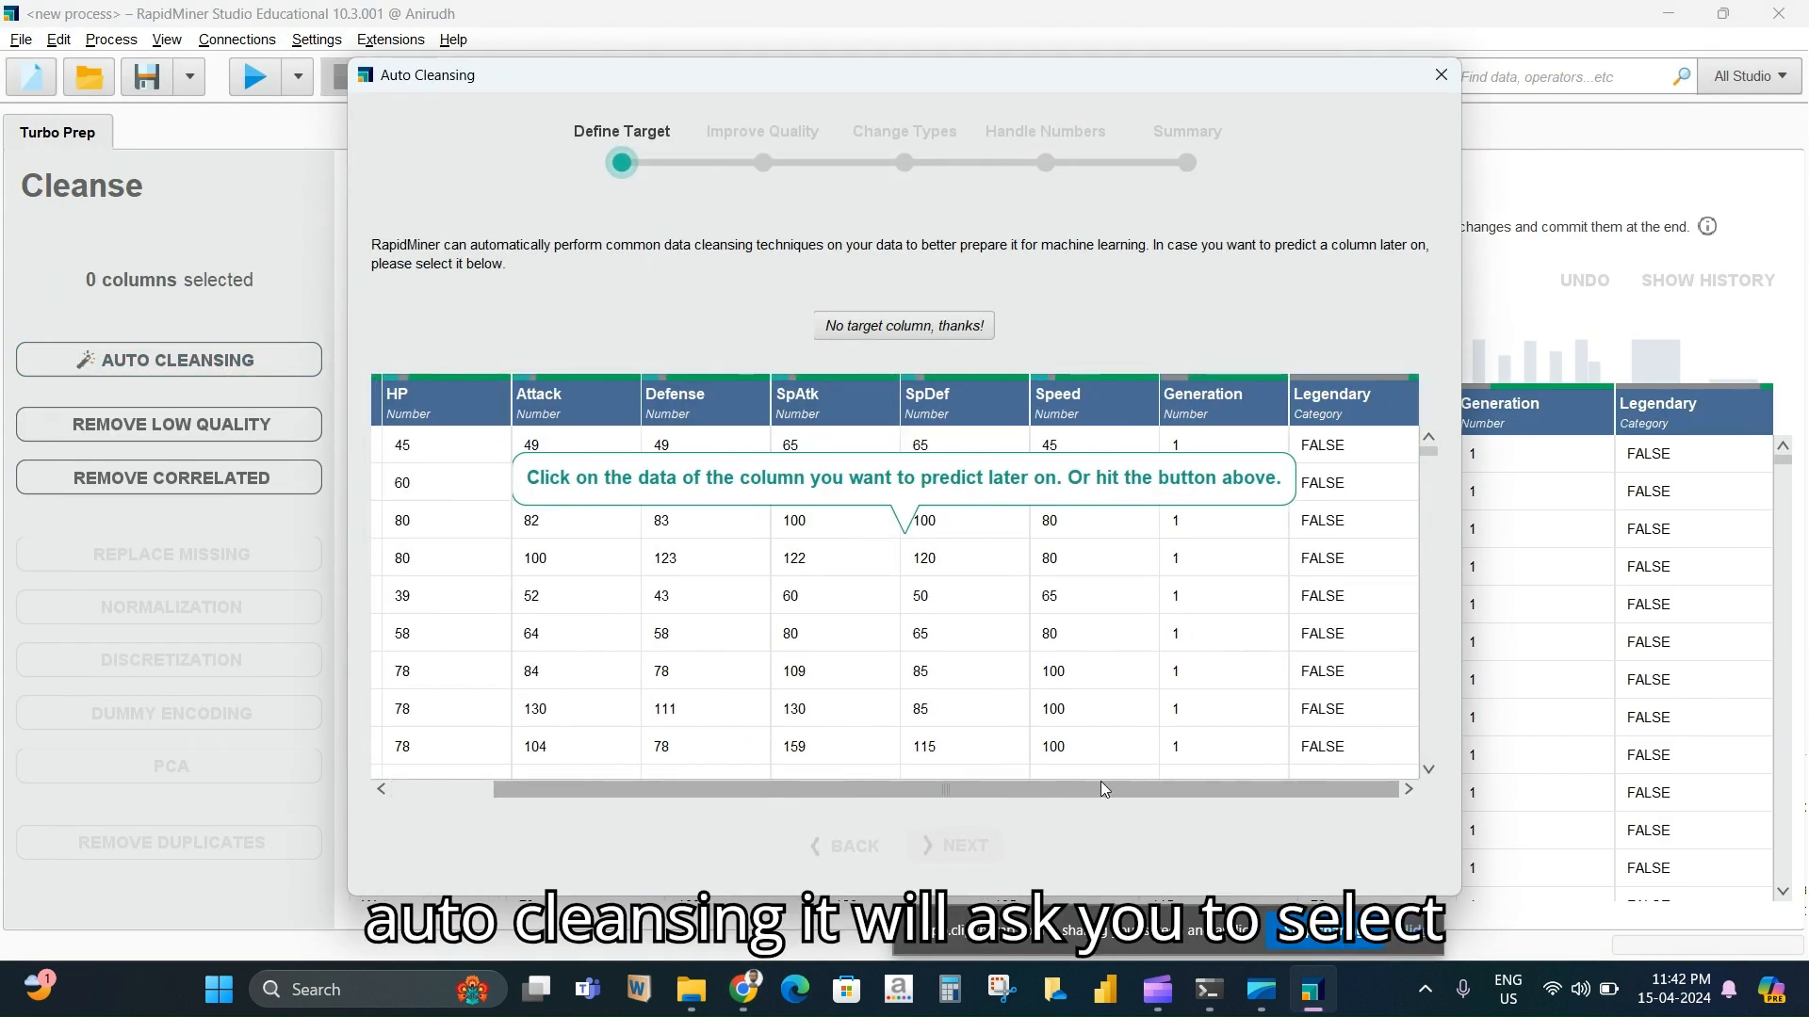
{"action": "left_click", "coordinate": [1332, 400]}
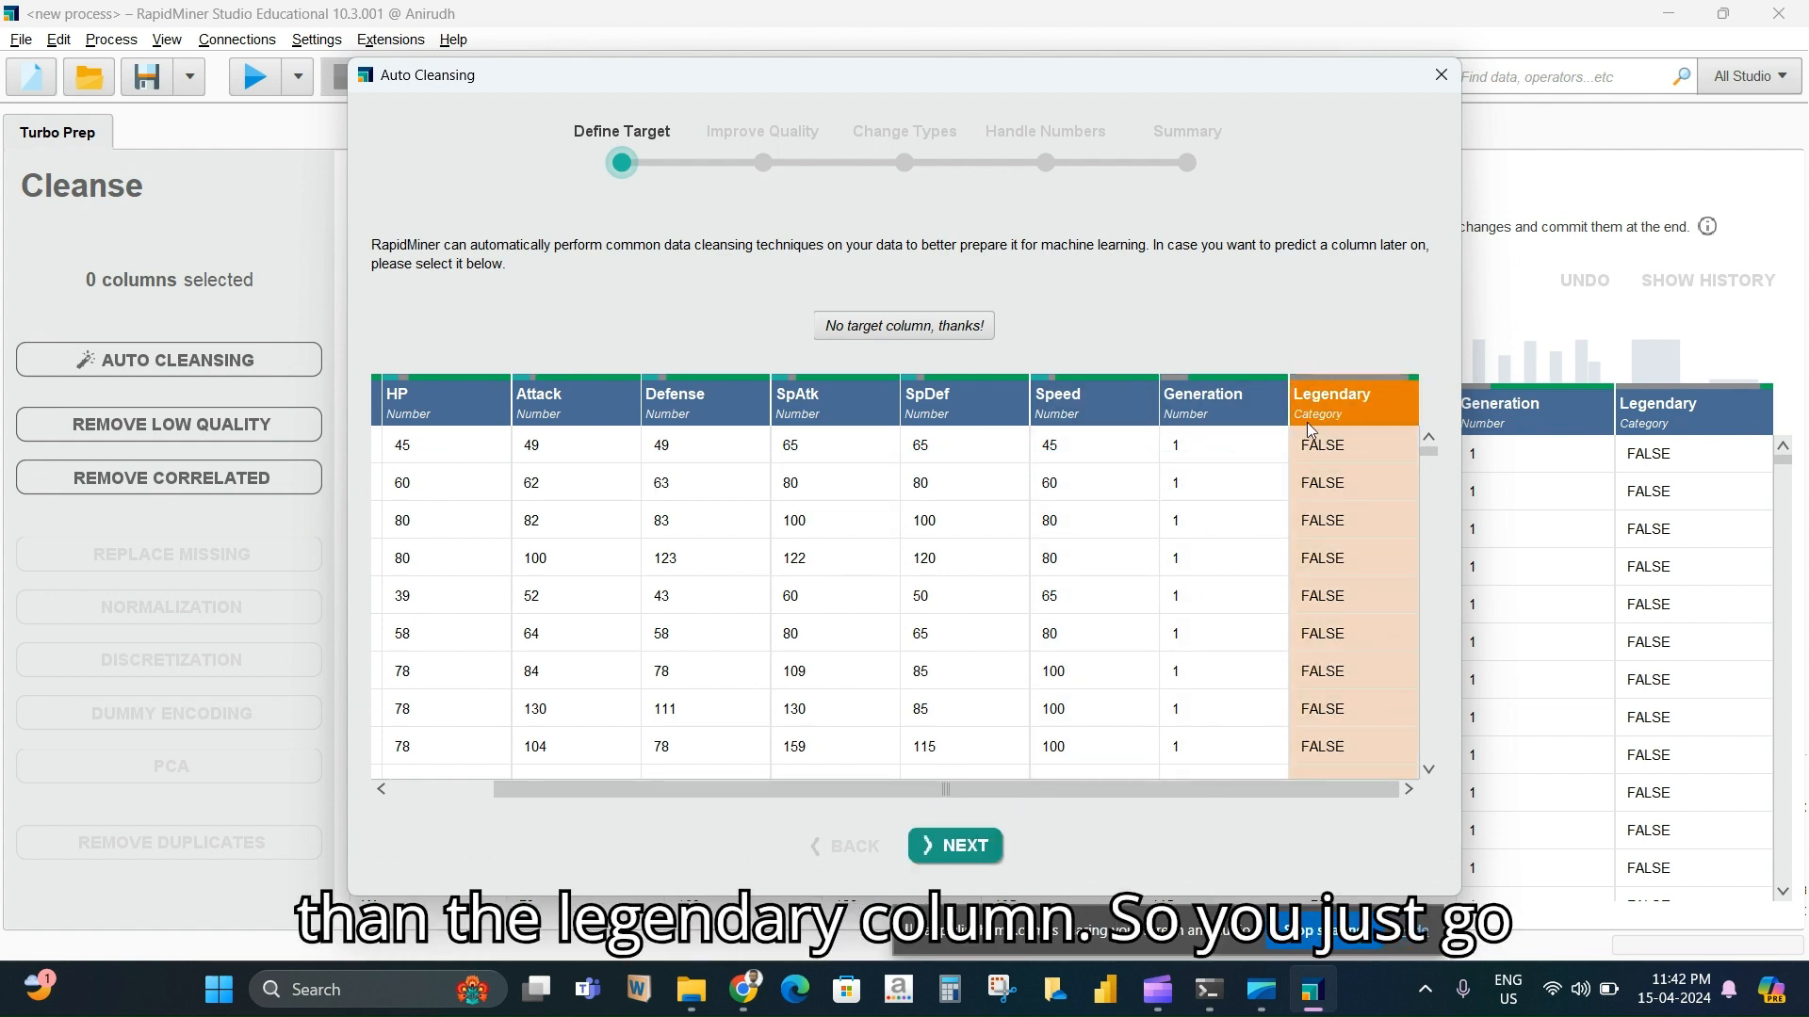
Complete Auto Cleansing with the original column types and no PCA or normalization, and commit the cleanse
{"action": "double_click", "coordinate": [979, 848]}
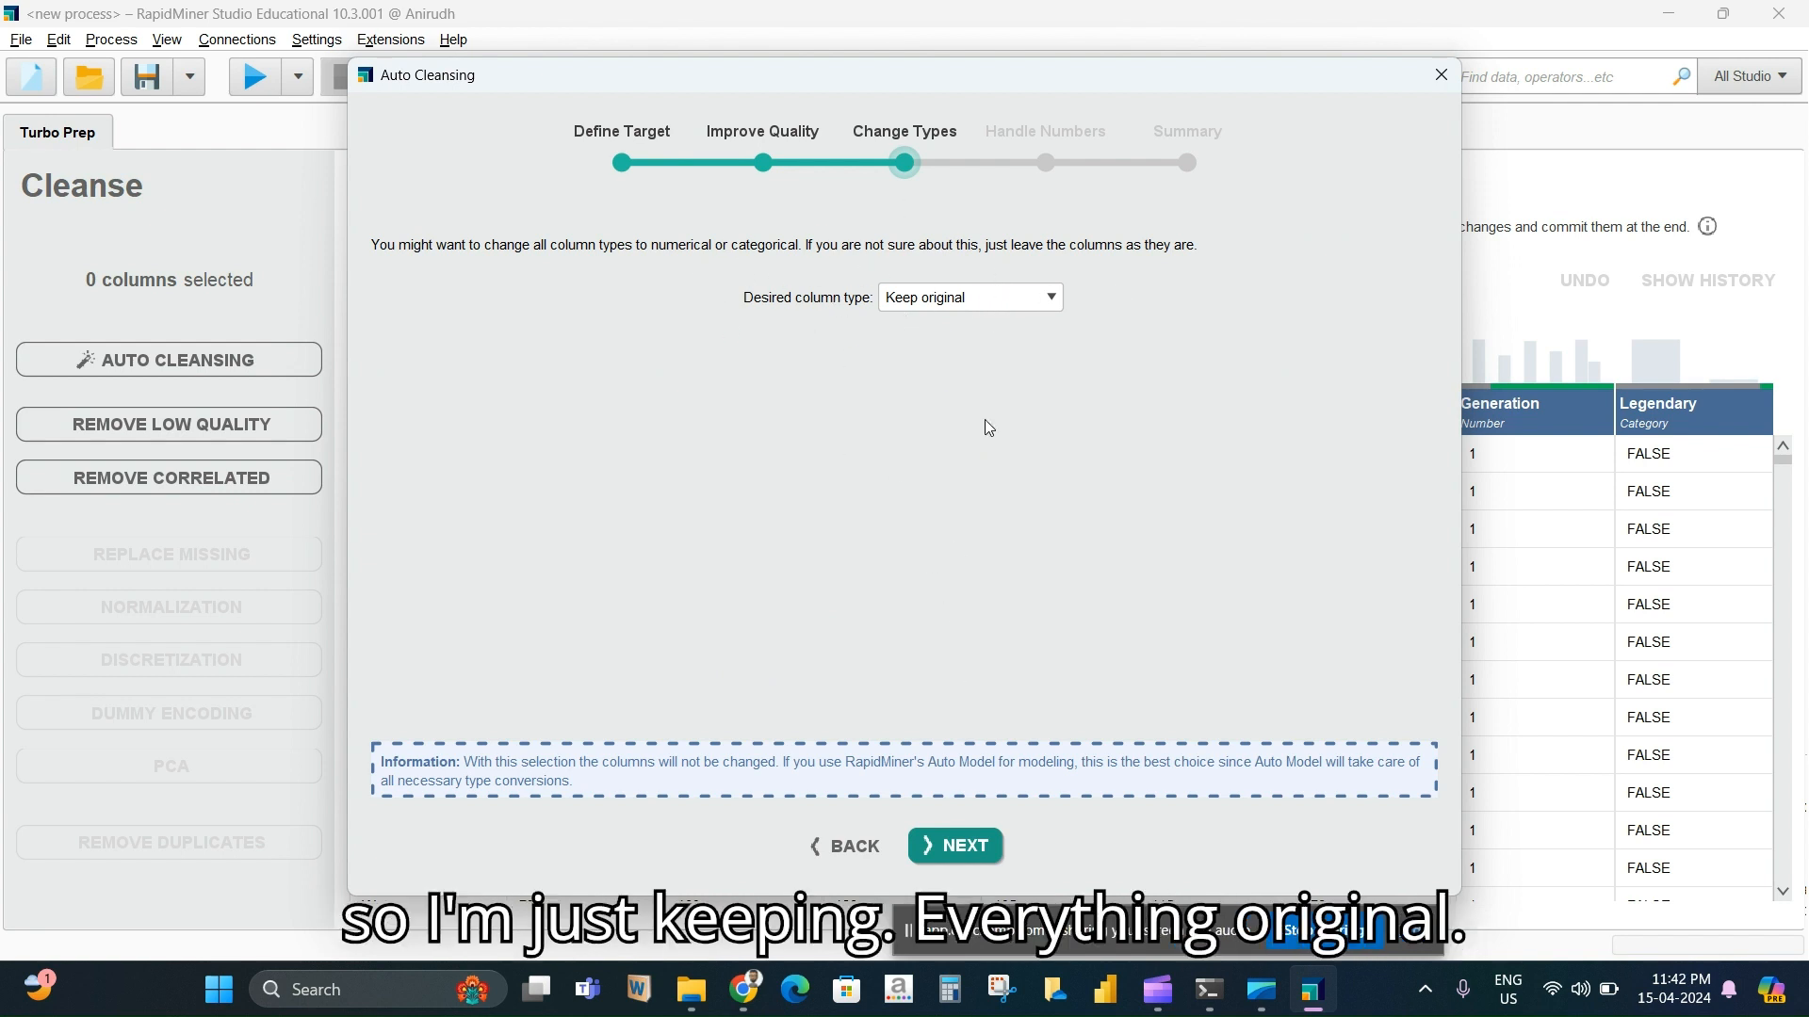
{"action": "left_click", "coordinate": [961, 846]}
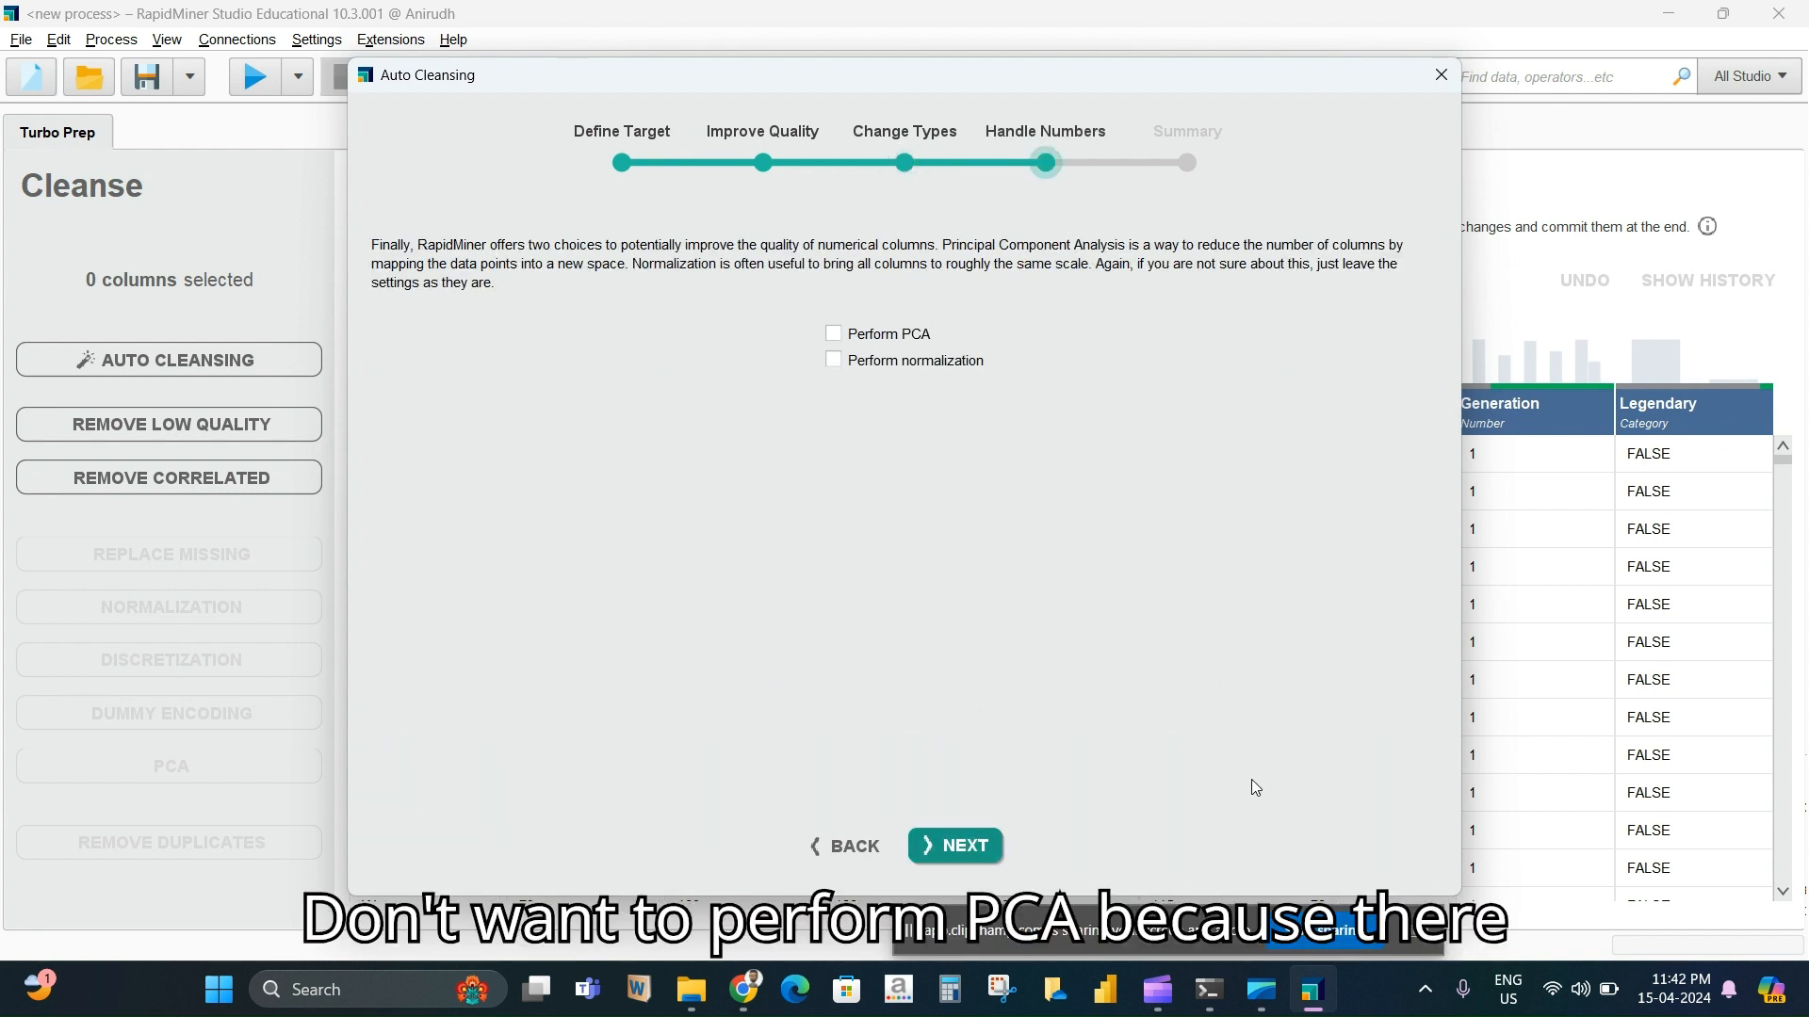
{"action": "left_click", "coordinate": [964, 846]}
{"action": "left_click", "coordinate": [964, 846]}
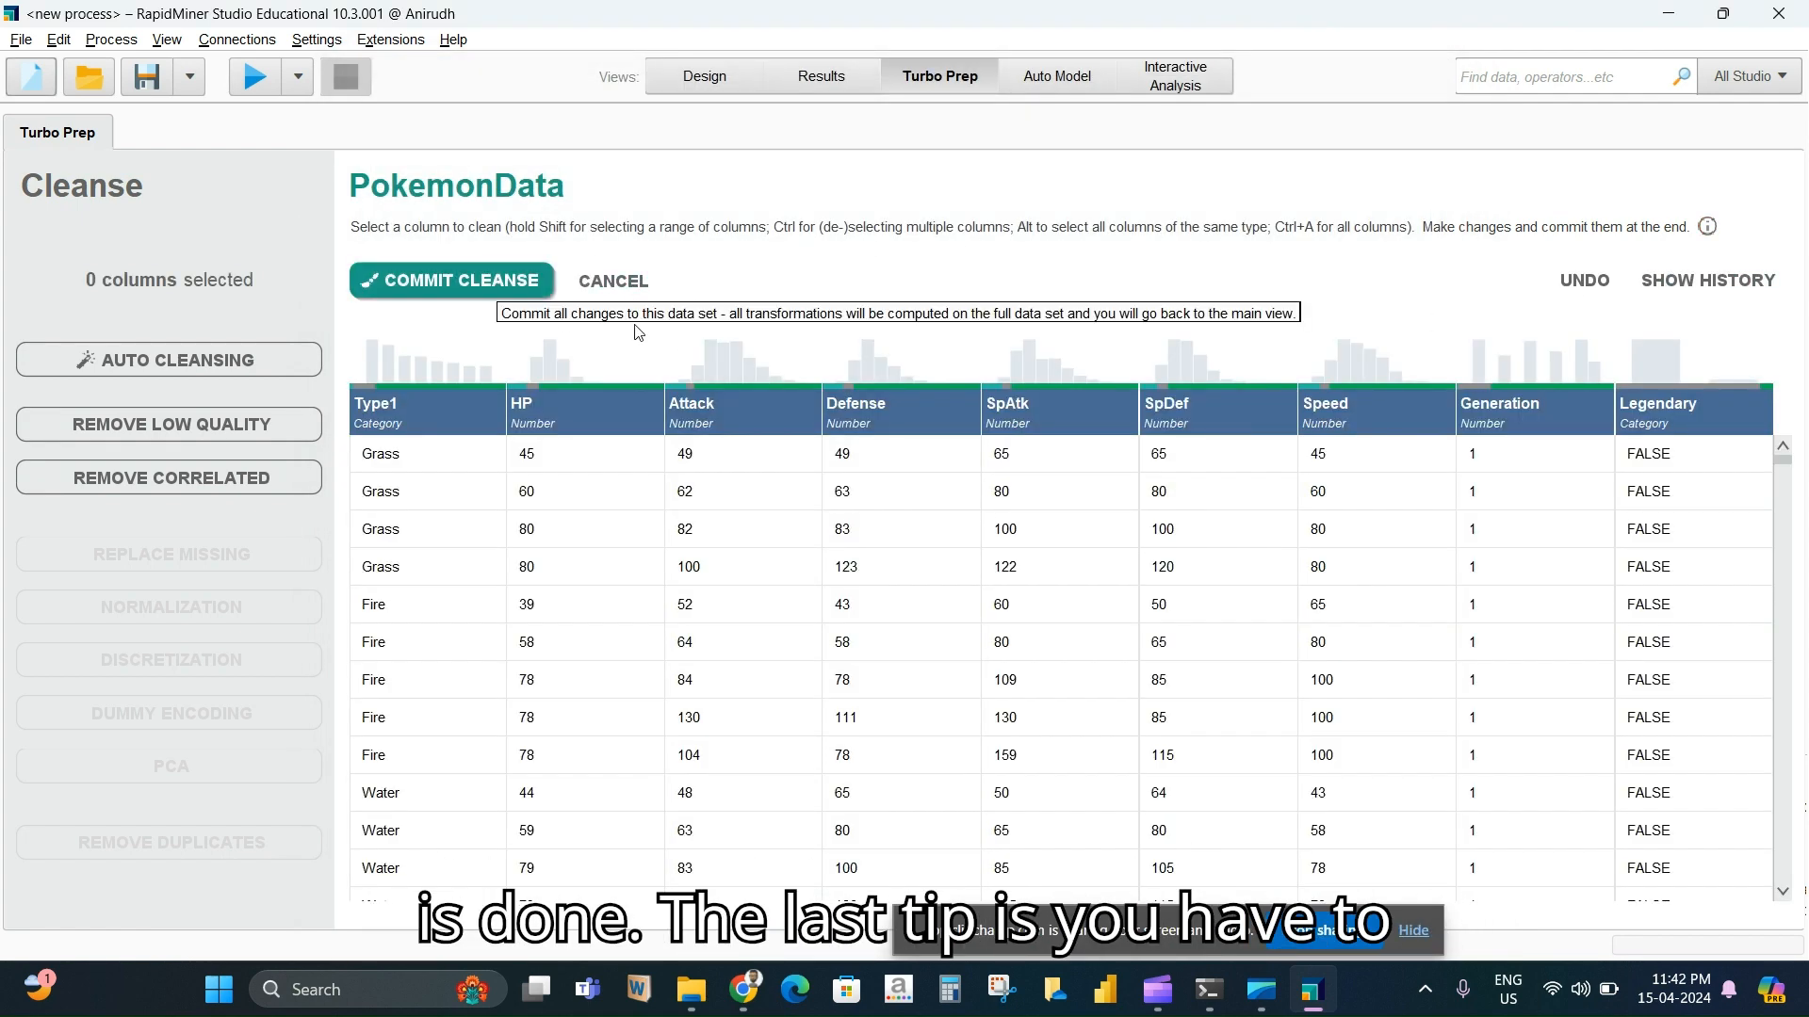
{"action": "left_click", "coordinate": [491, 283]}
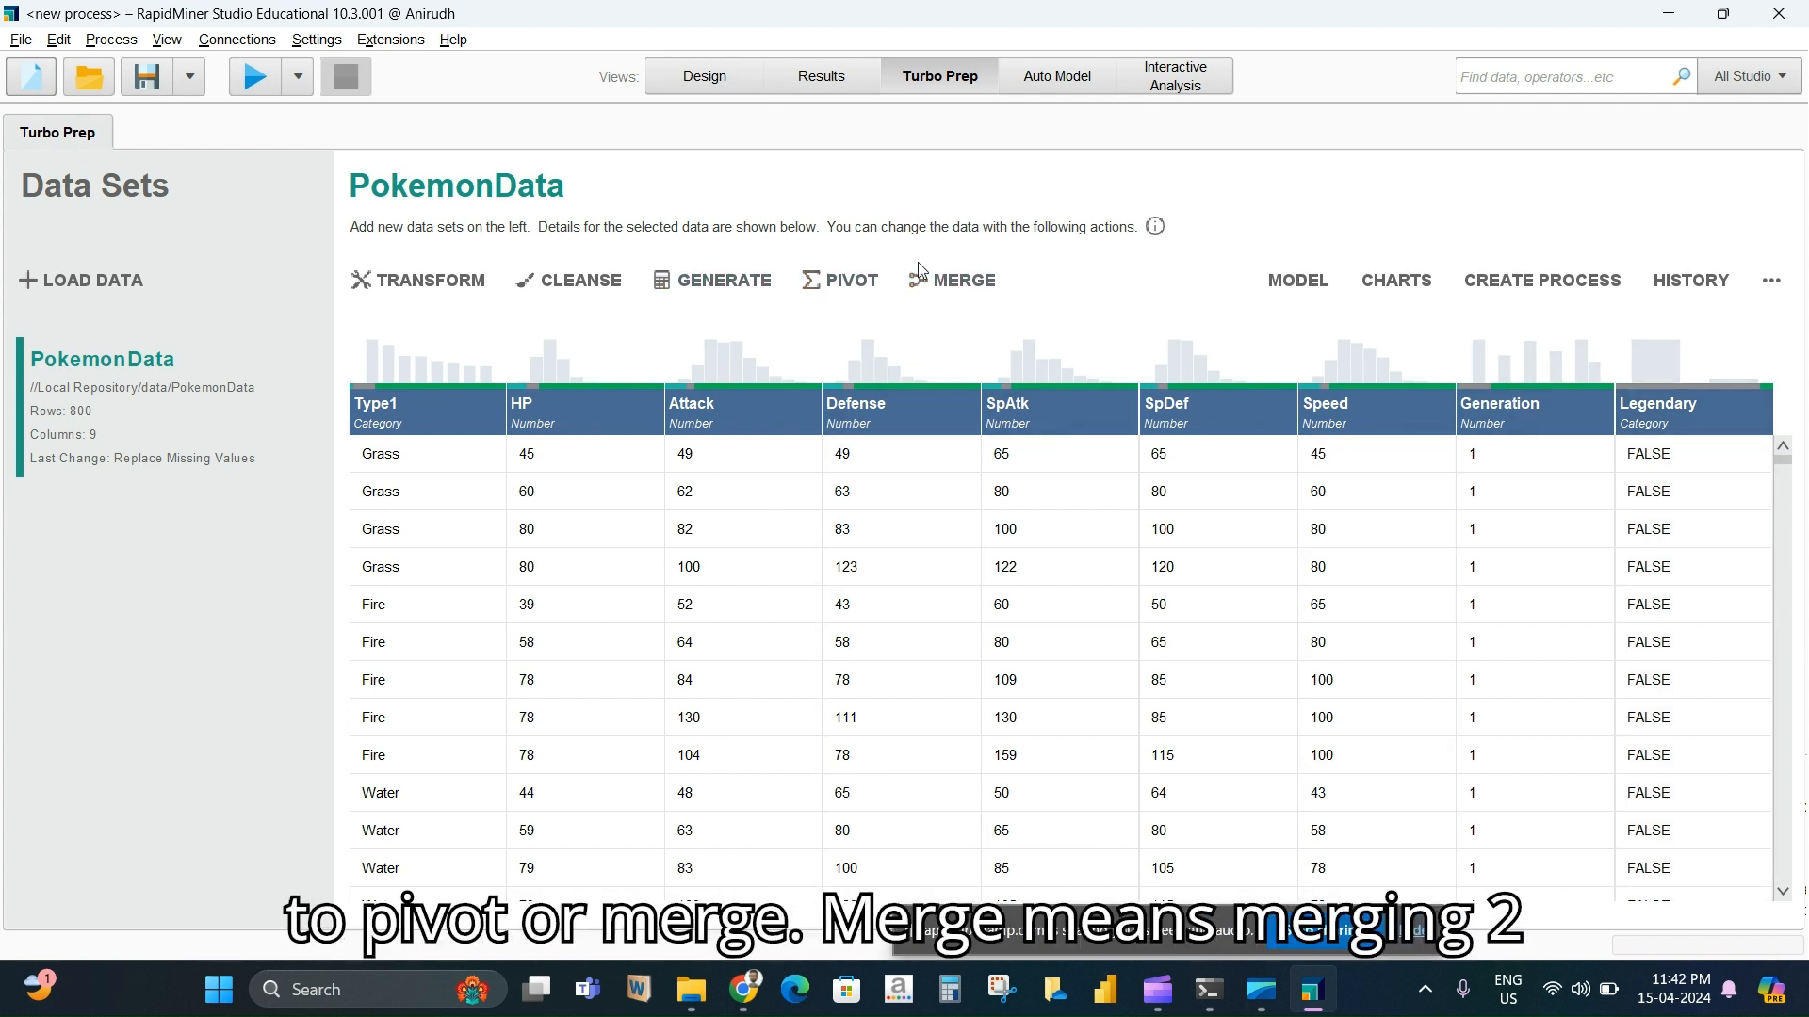
Send the cleansed PokemonData to Auto Model and set up a Predict task with Legendary as the target column
{"action": "left_click", "coordinate": [1299, 280]}
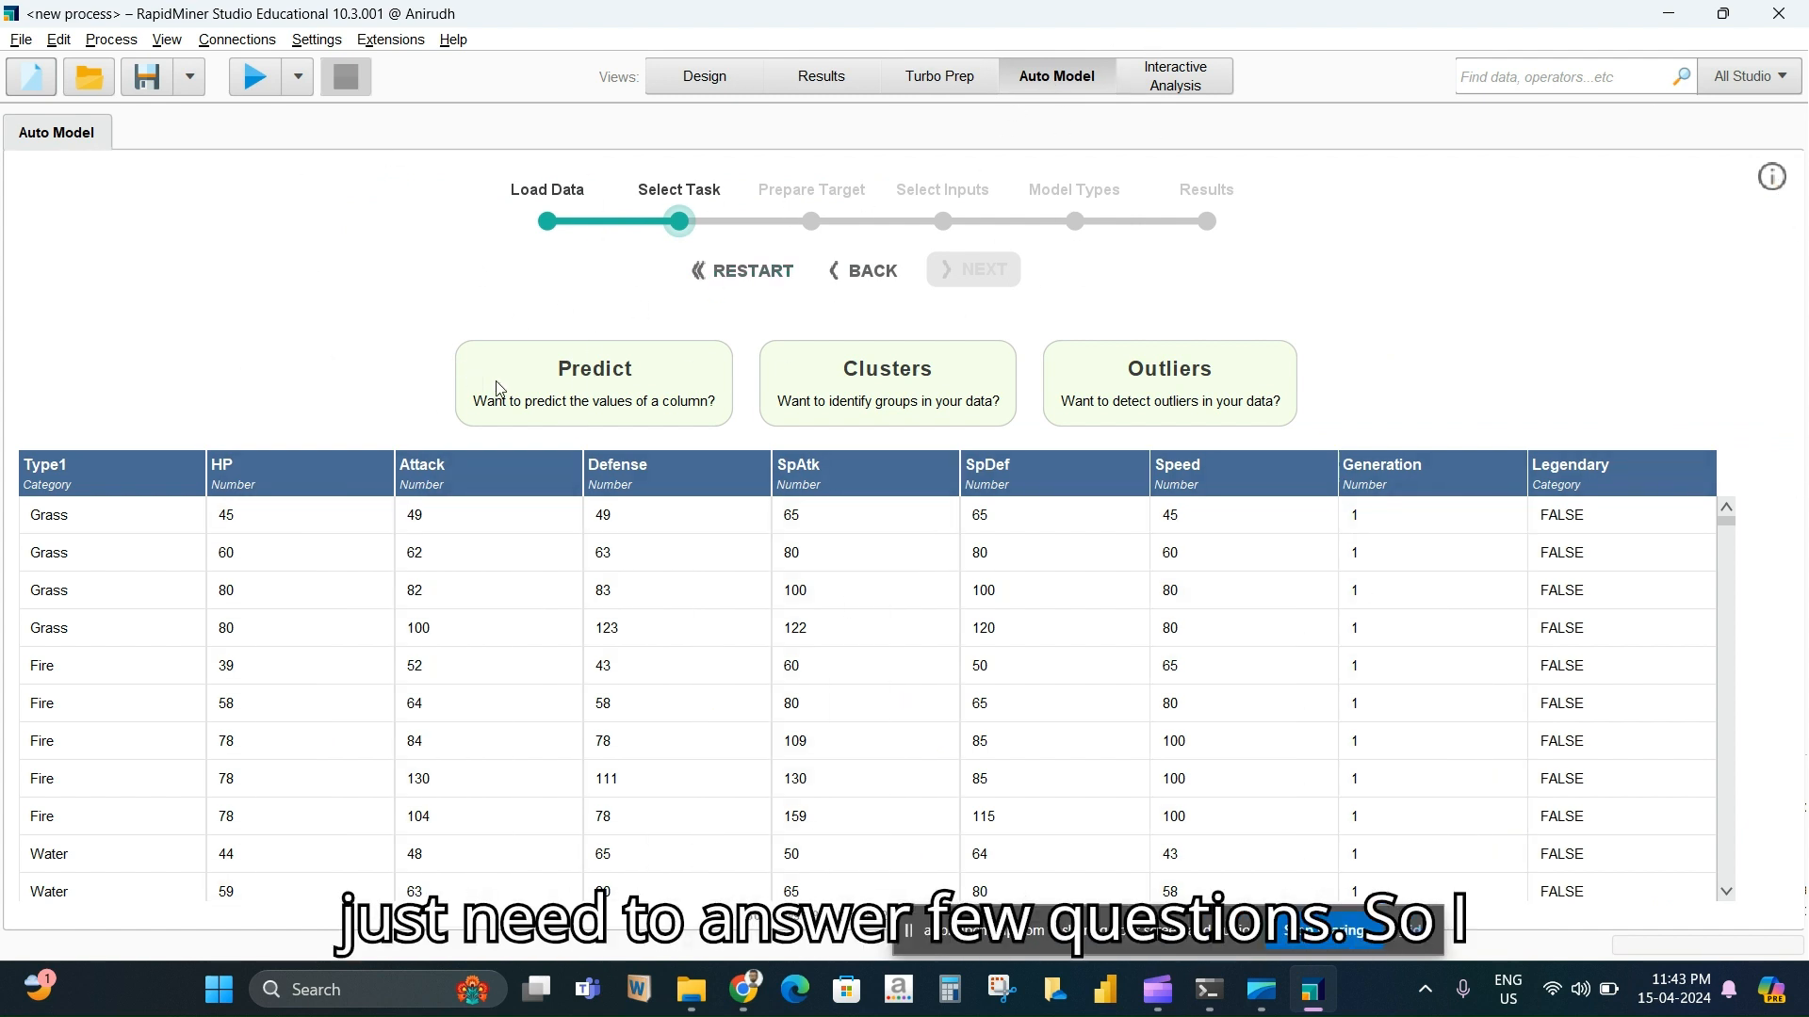
{"action": "left_click", "coordinate": [582, 402]}
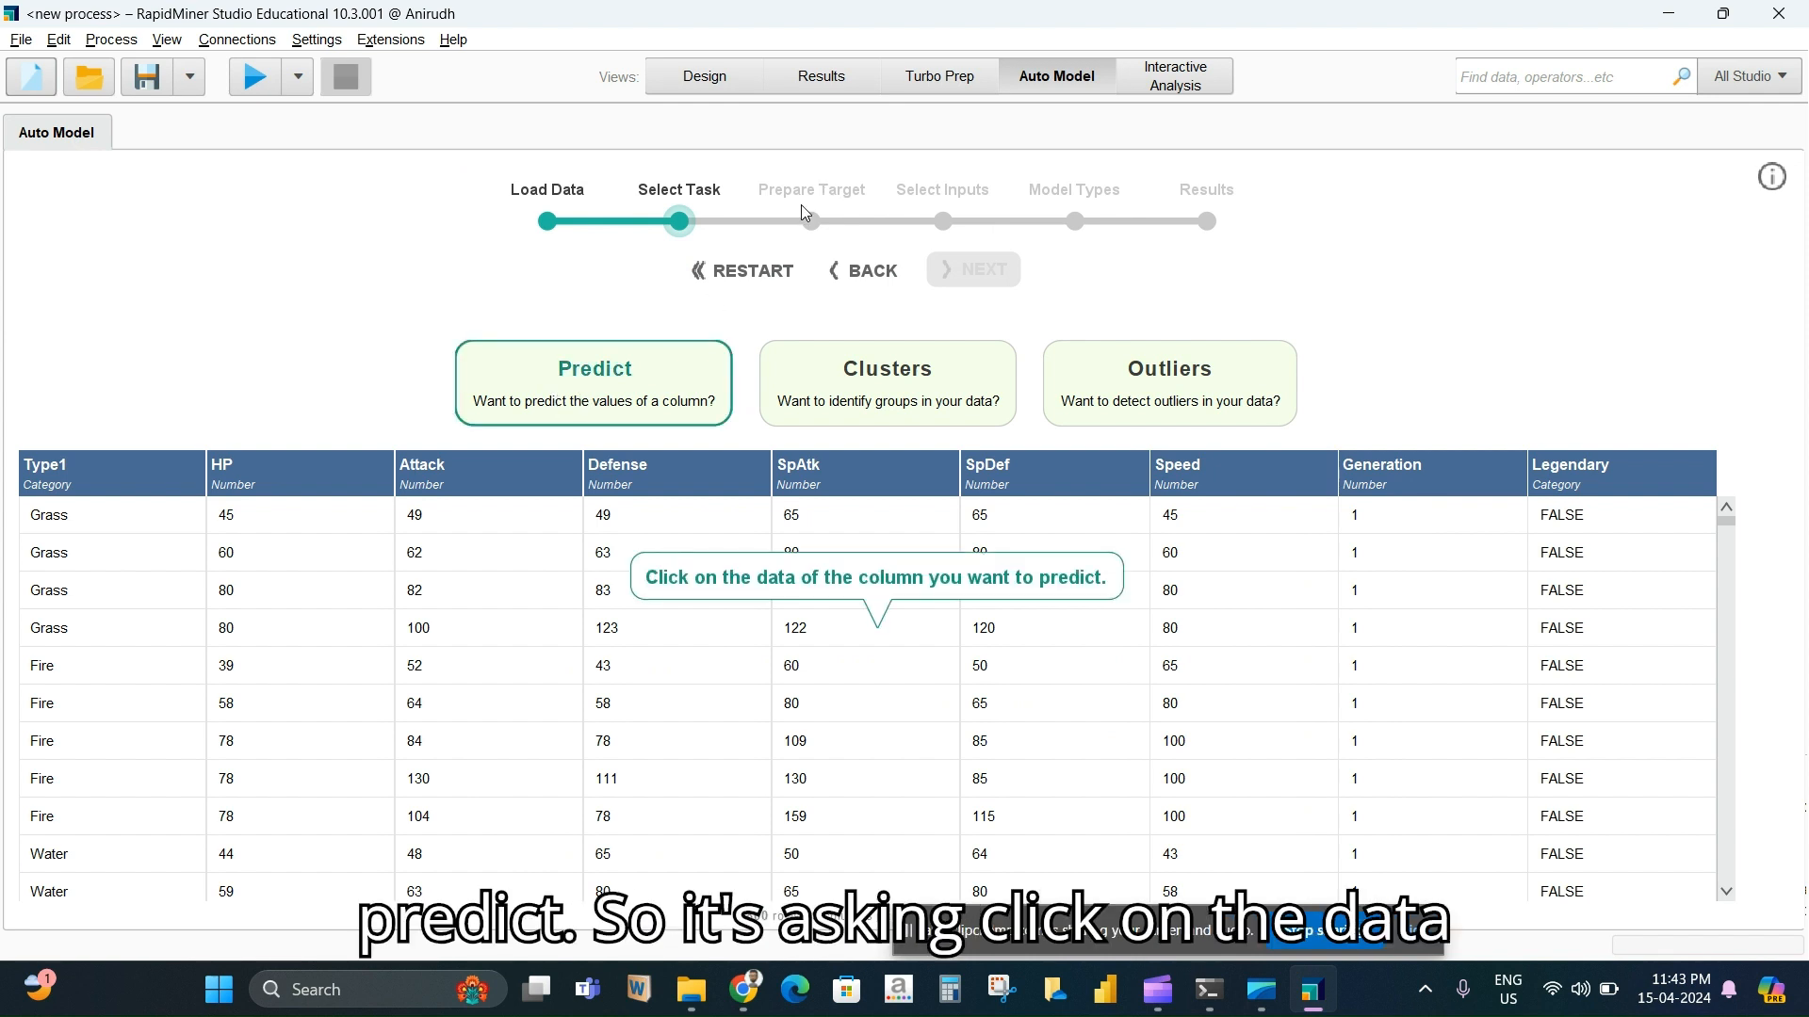
{"action": "left_click", "coordinate": [1613, 515]}
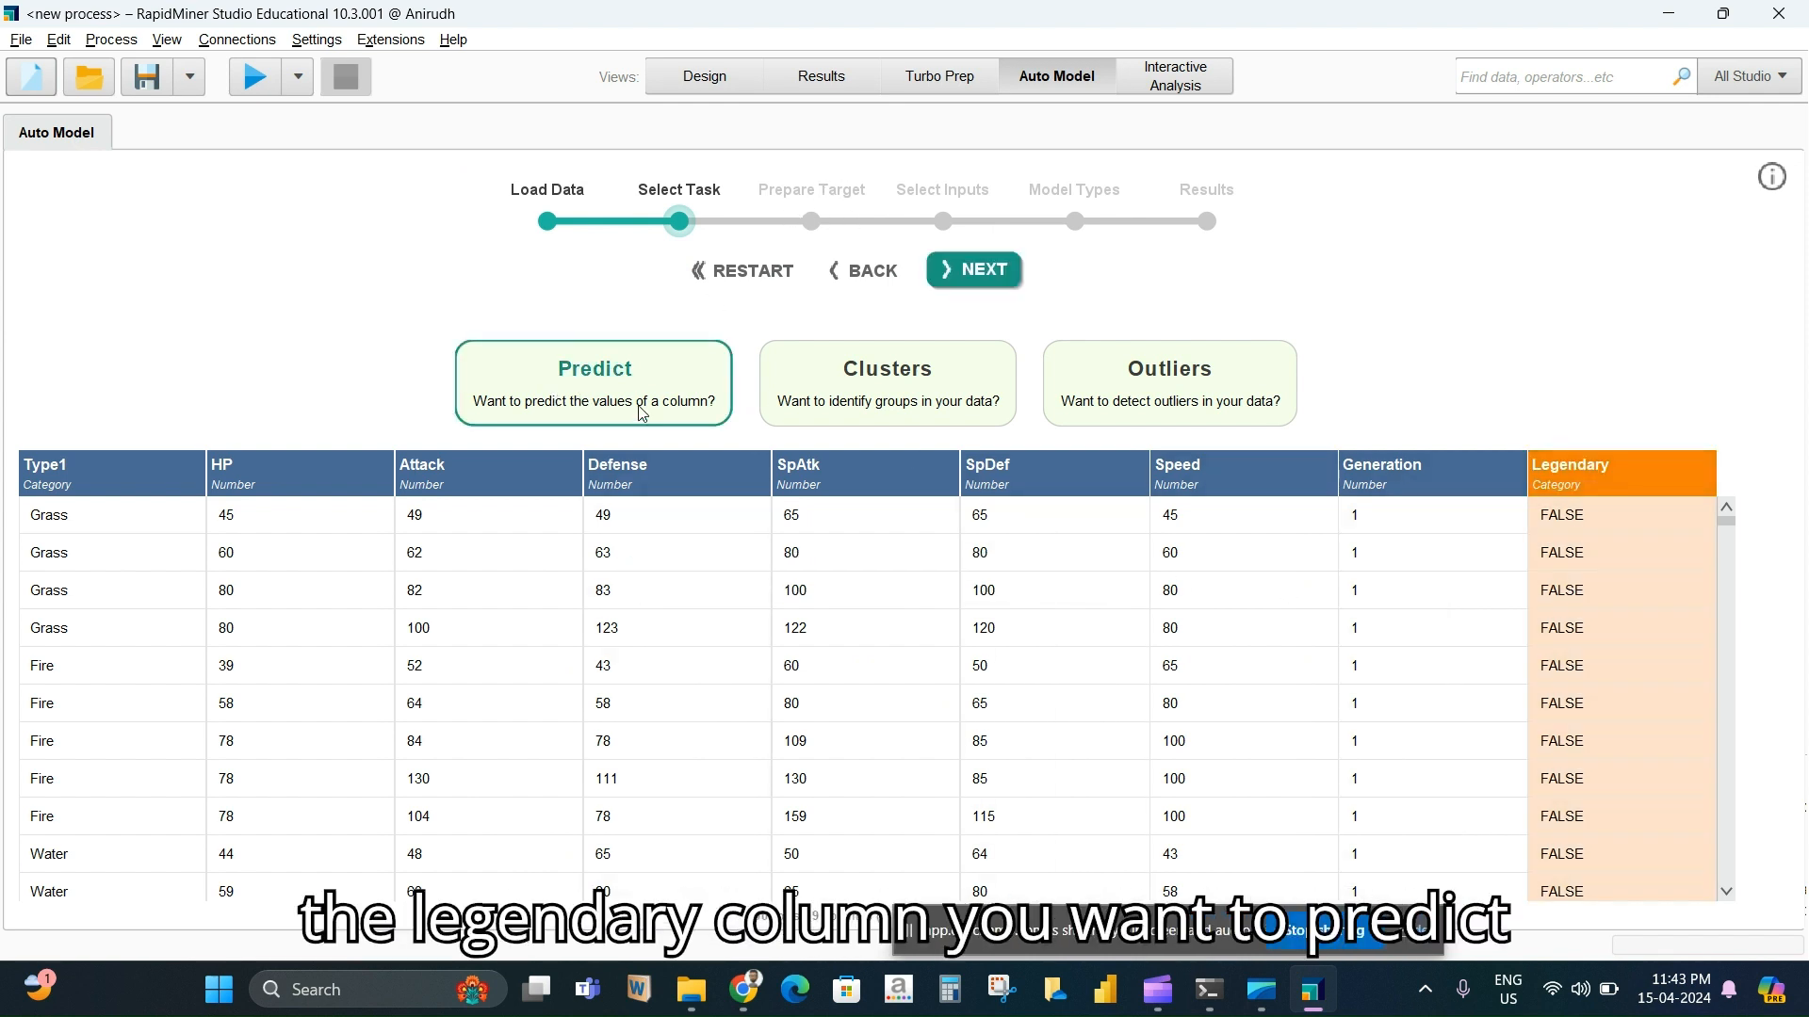
{"action": "left_click", "coordinate": [1618, 526]}
{"action": "left_click", "coordinate": [959, 270]}
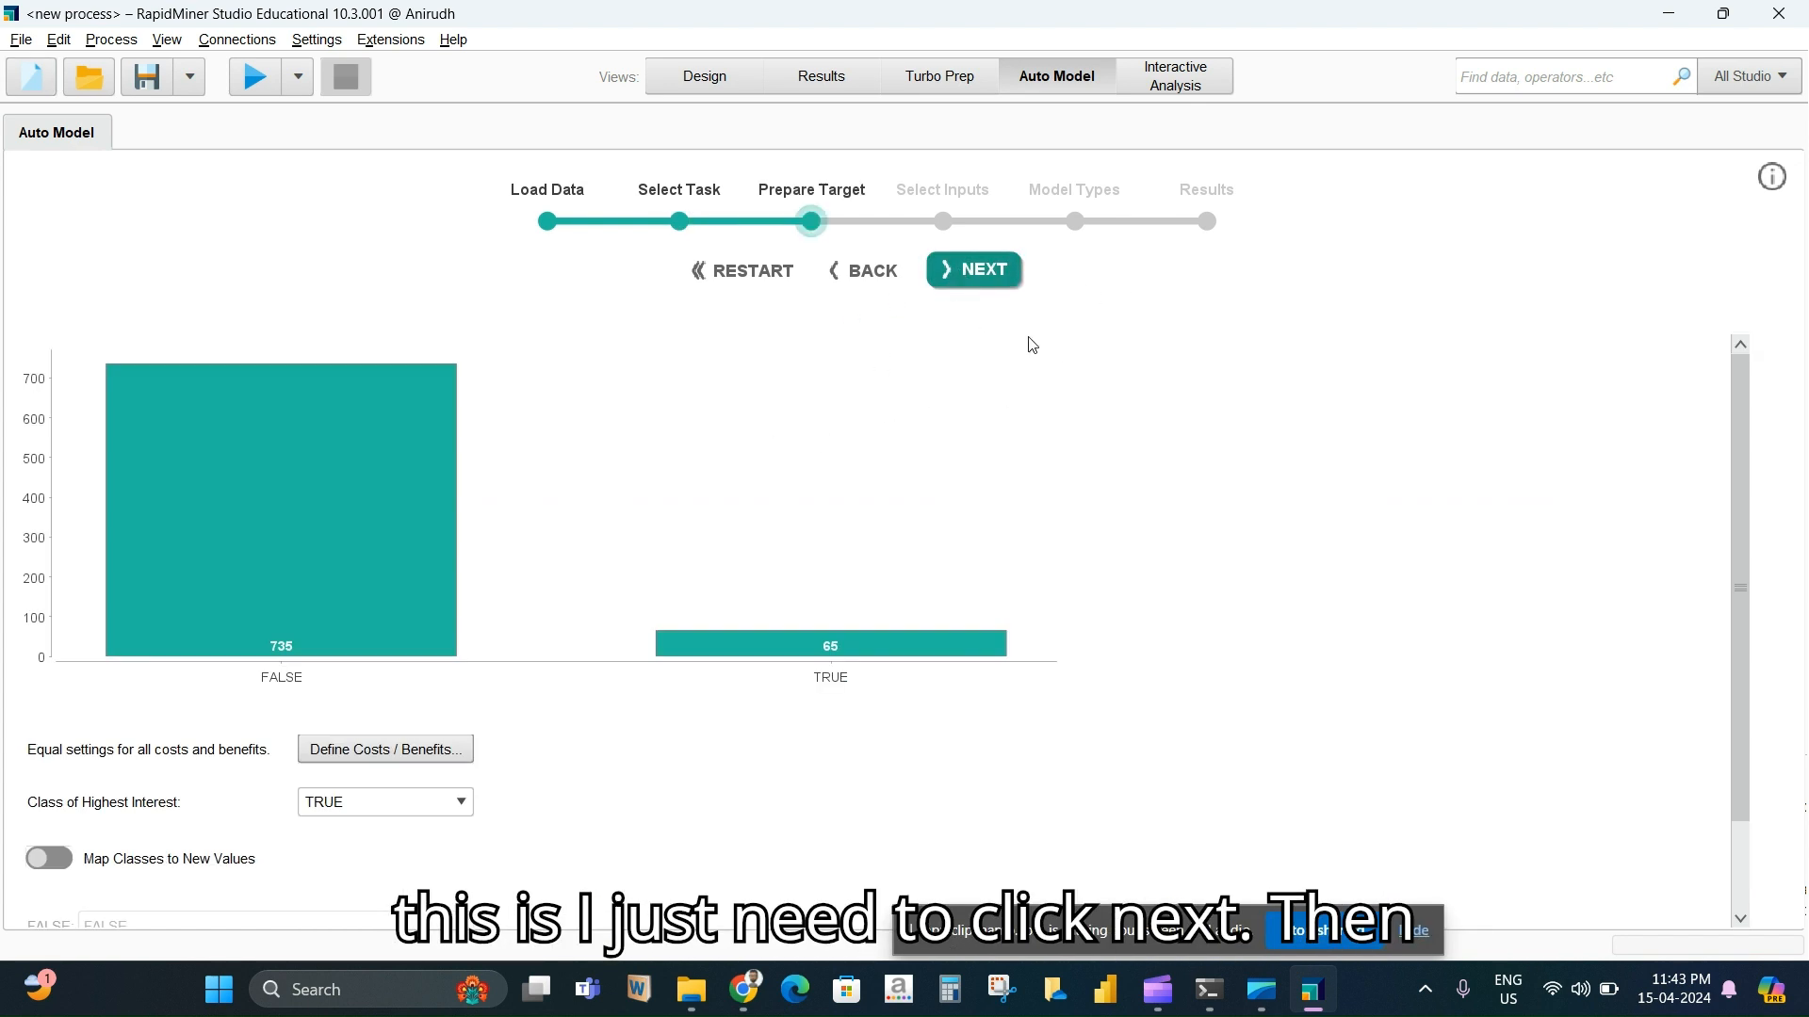
Accept TRUE as the class of highest interest and keep all eight columns from Type1 to Generation as model inputs
{"action": "left_click", "coordinate": [1004, 275]}
{"action": "scroll", "coordinate": [332, 504], "scroll_direction": "down", "scroll_amount": 3}
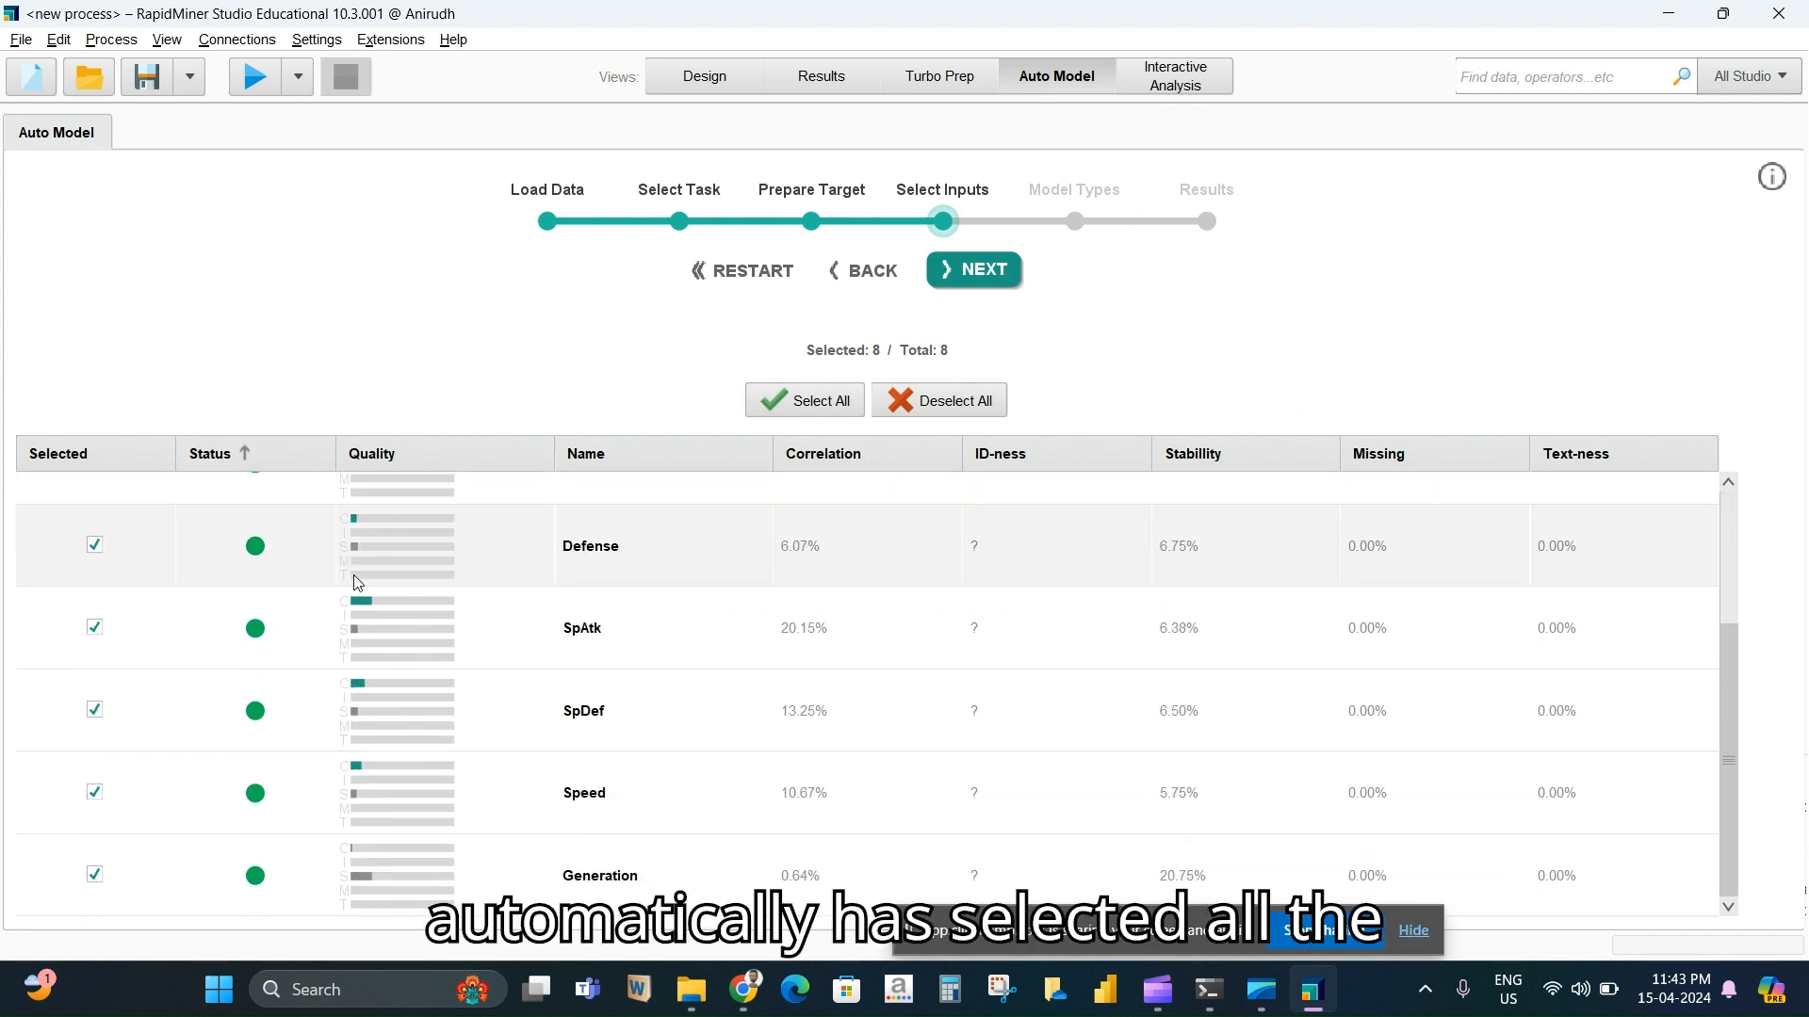
{"action": "scroll", "coordinate": [505, 606], "scroll_direction": "up", "scroll_amount": 3}
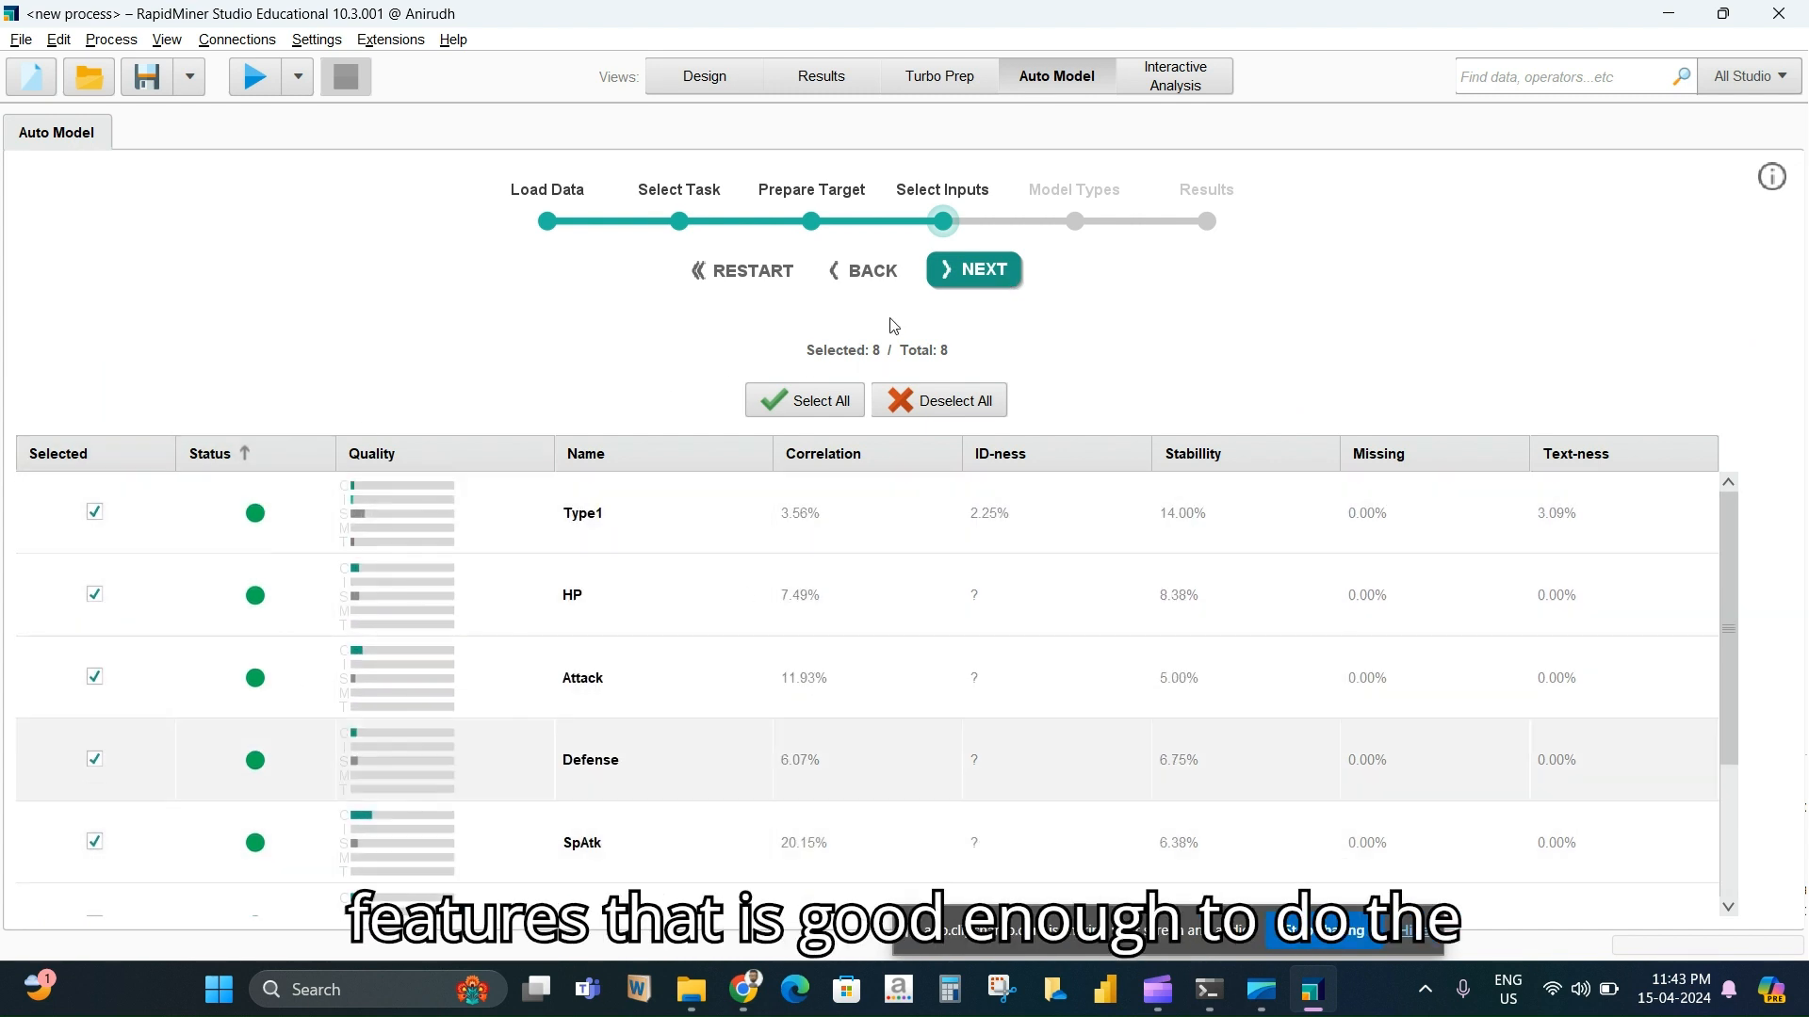
{"action": "left_click", "coordinate": [949, 258]}
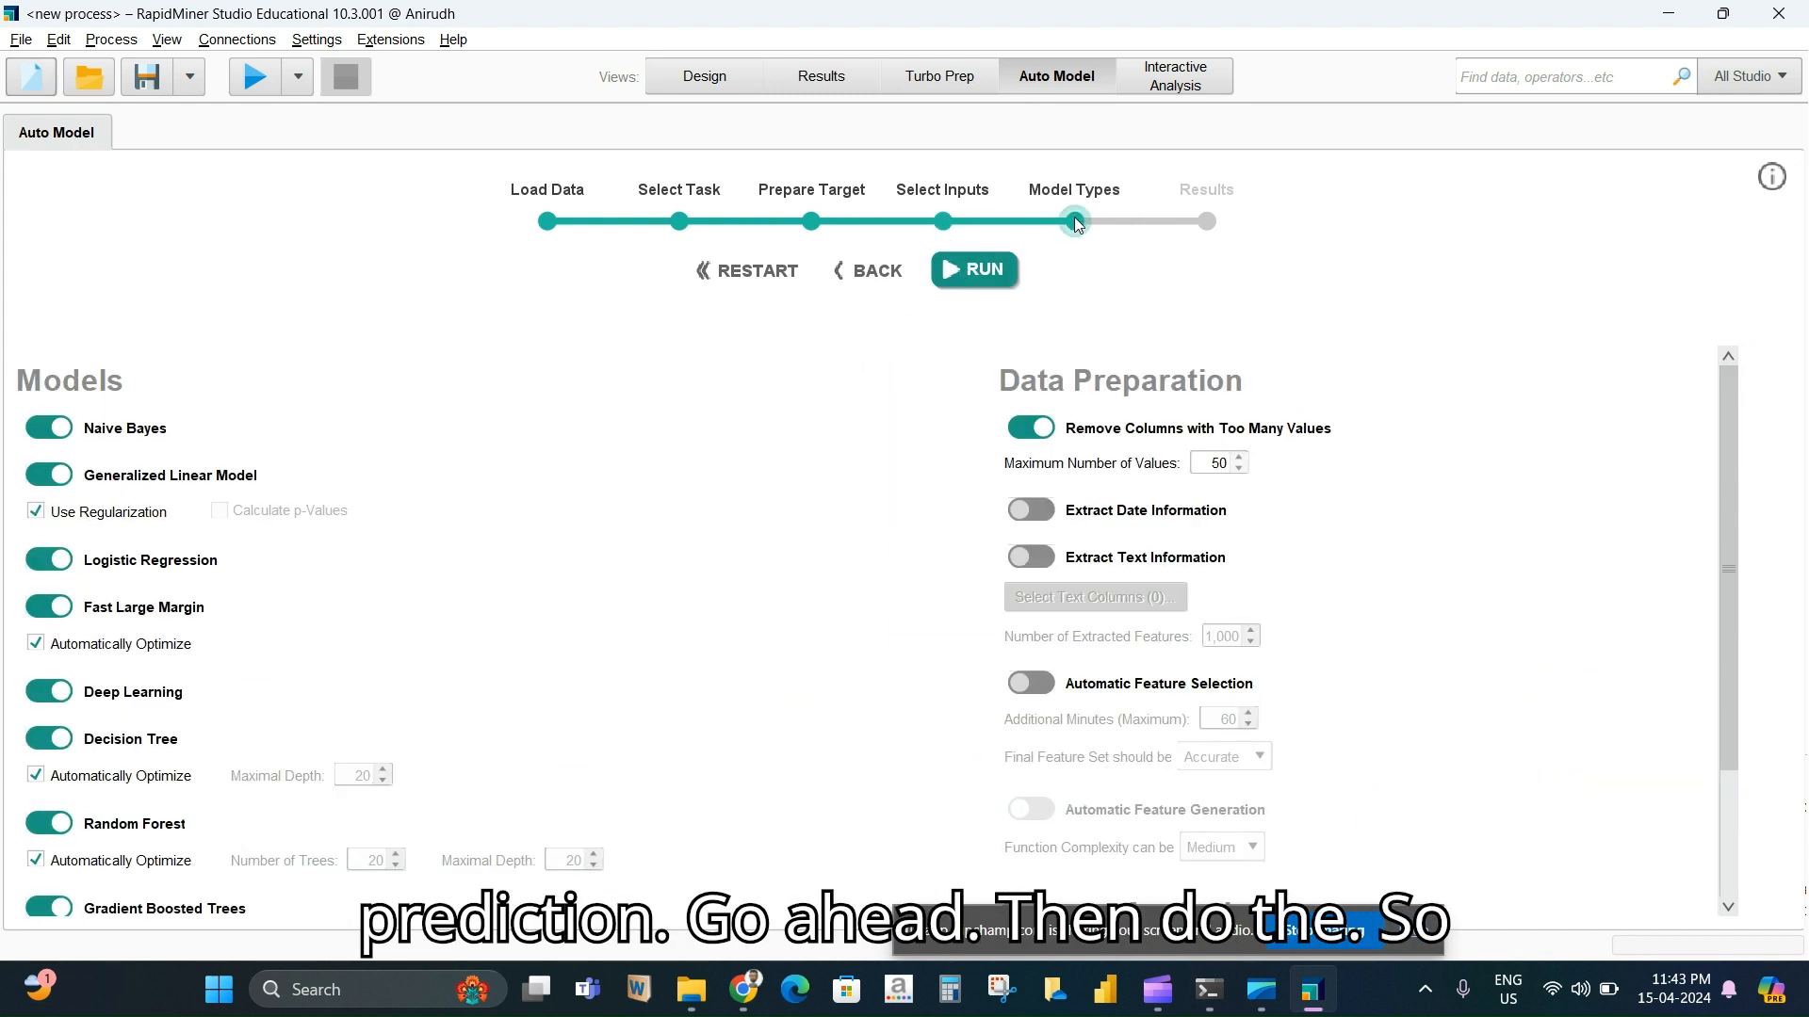
Review the available model types and exclude Naive Bayes, Generalized Linear Model and Fast Large Margin from the run
{"action": "scroll", "coordinate": [120, 791], "scroll_direction": "down", "scroll_amount": 5}
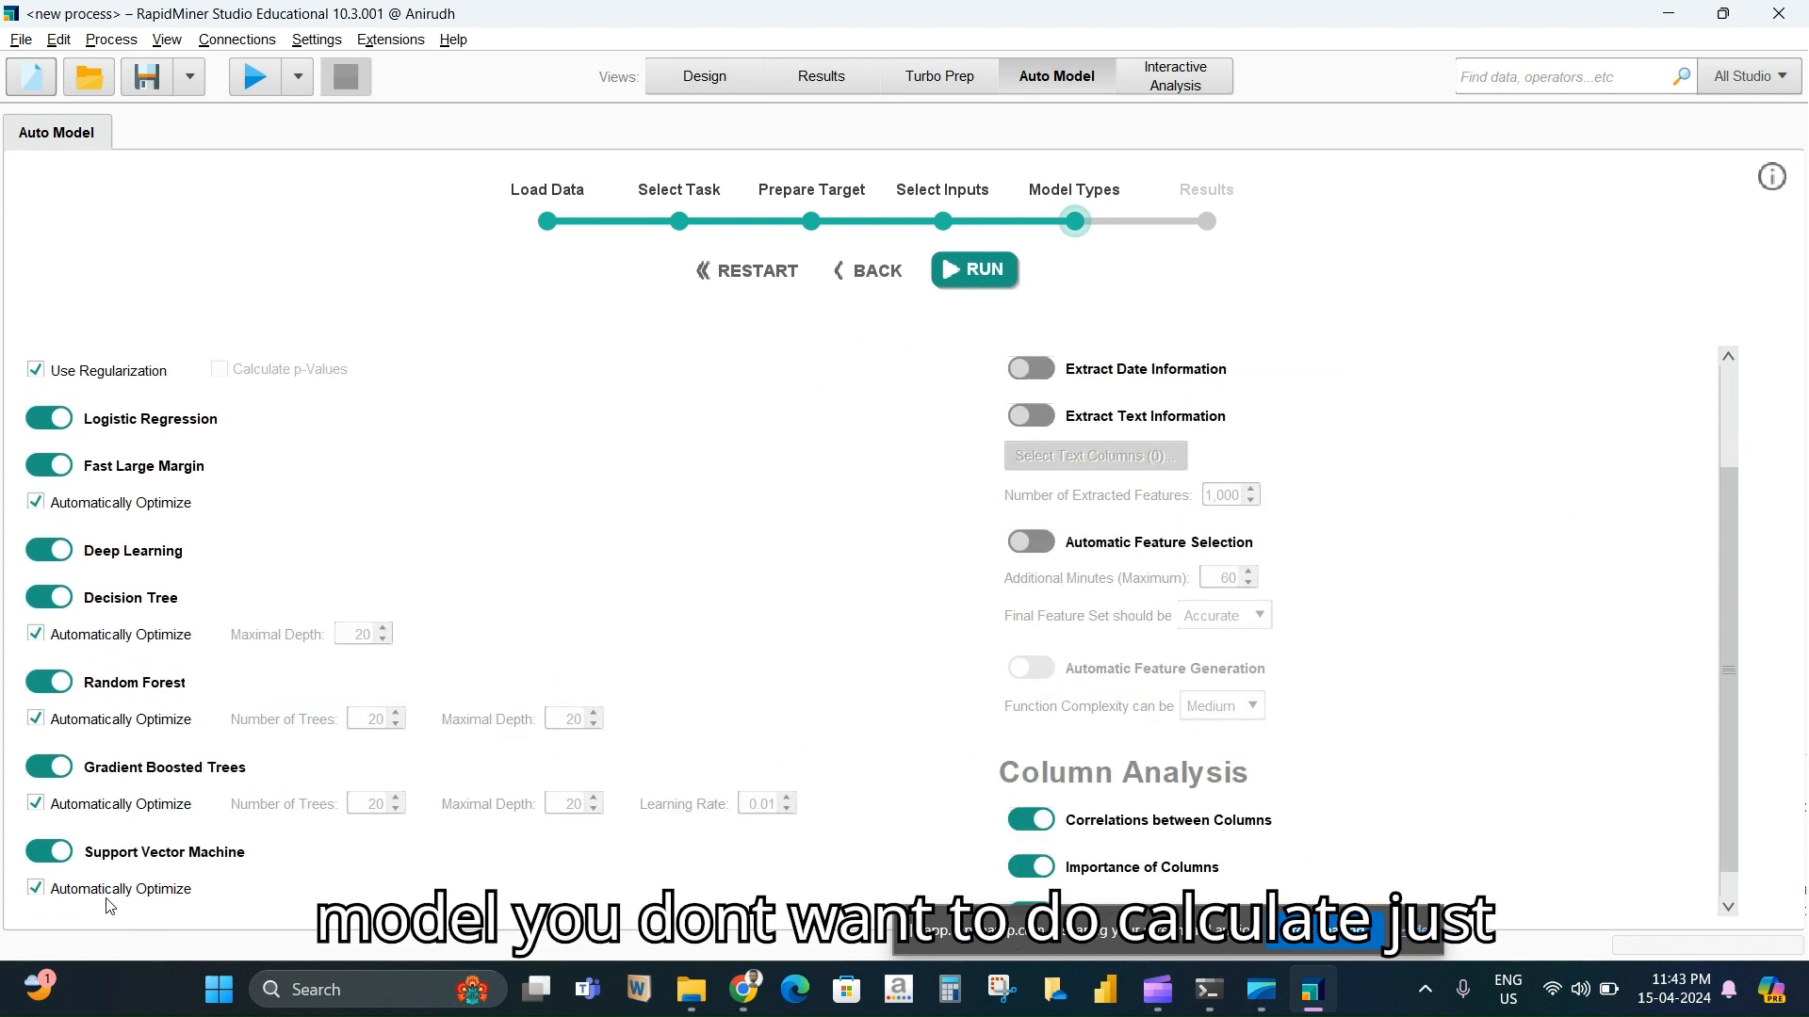
{"action": "scroll", "coordinate": [94, 754], "scroll_direction": "up", "scroll_amount": 5}
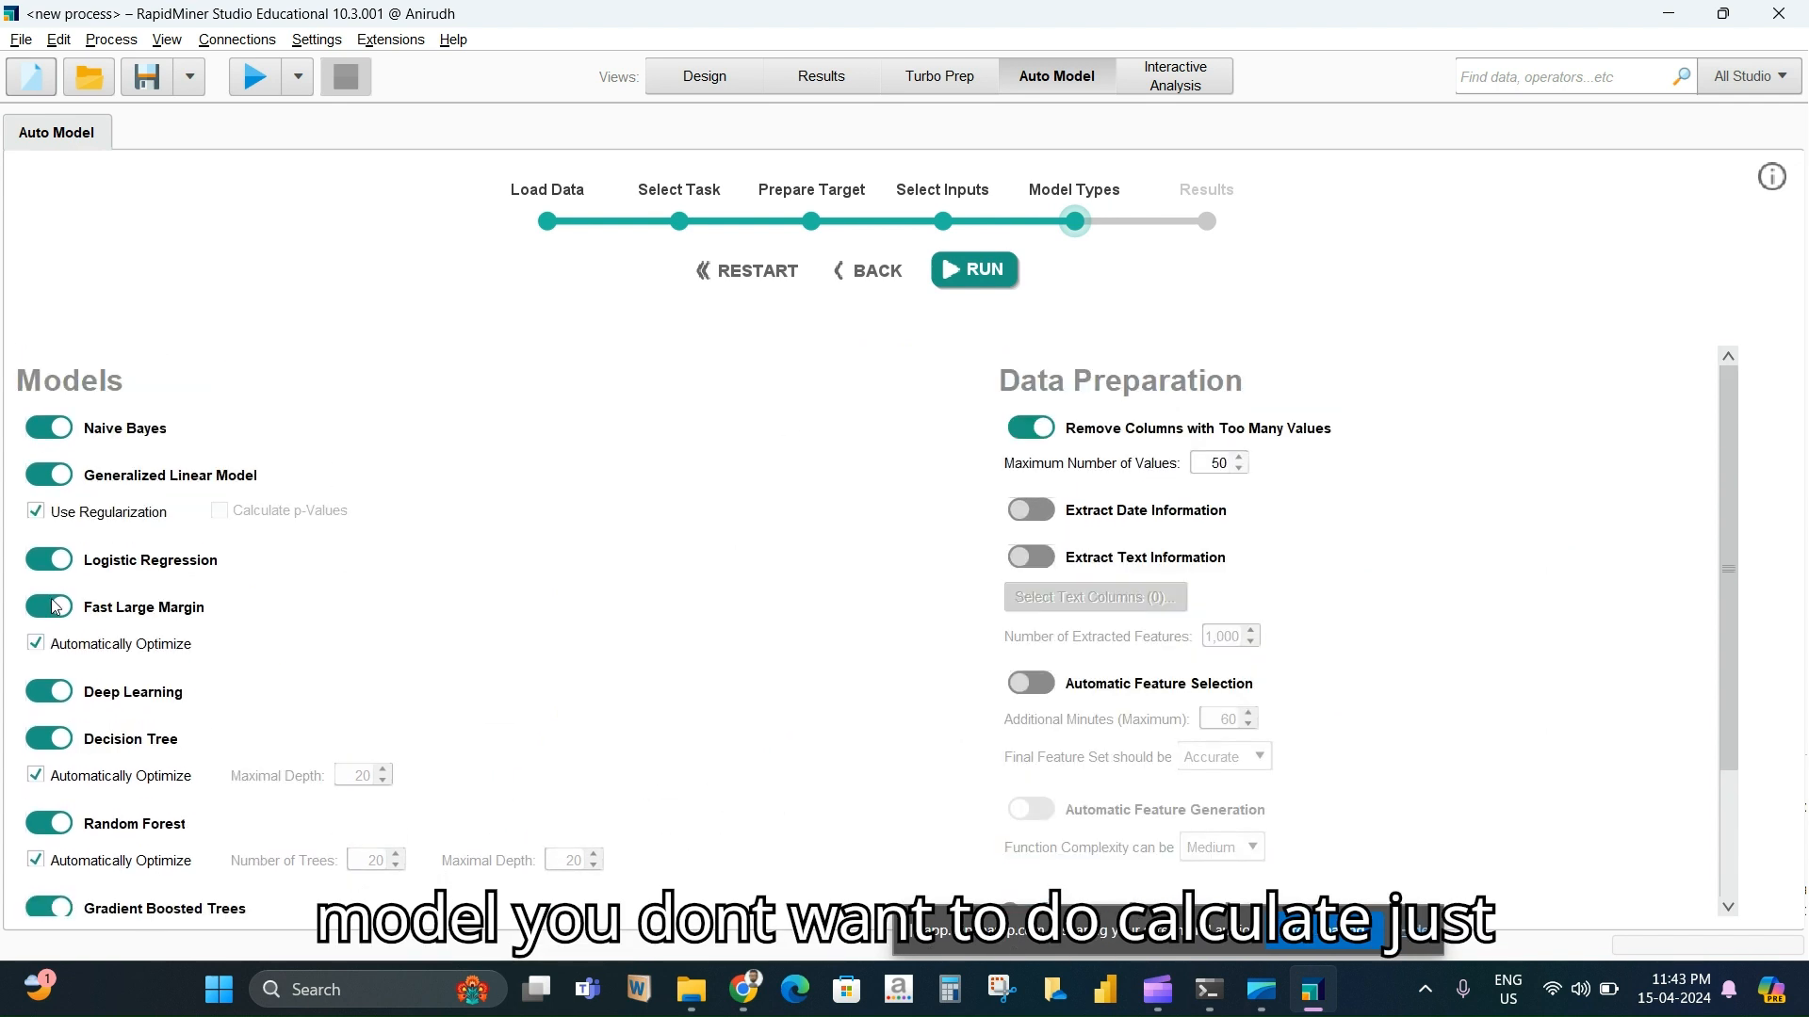
{"action": "left_click", "coordinate": [49, 481]}
{"action": "scroll", "coordinate": [243, 529], "scroll_direction": "down", "scroll_amount": 1}
{"action": "left_click", "coordinate": [64, 539]}
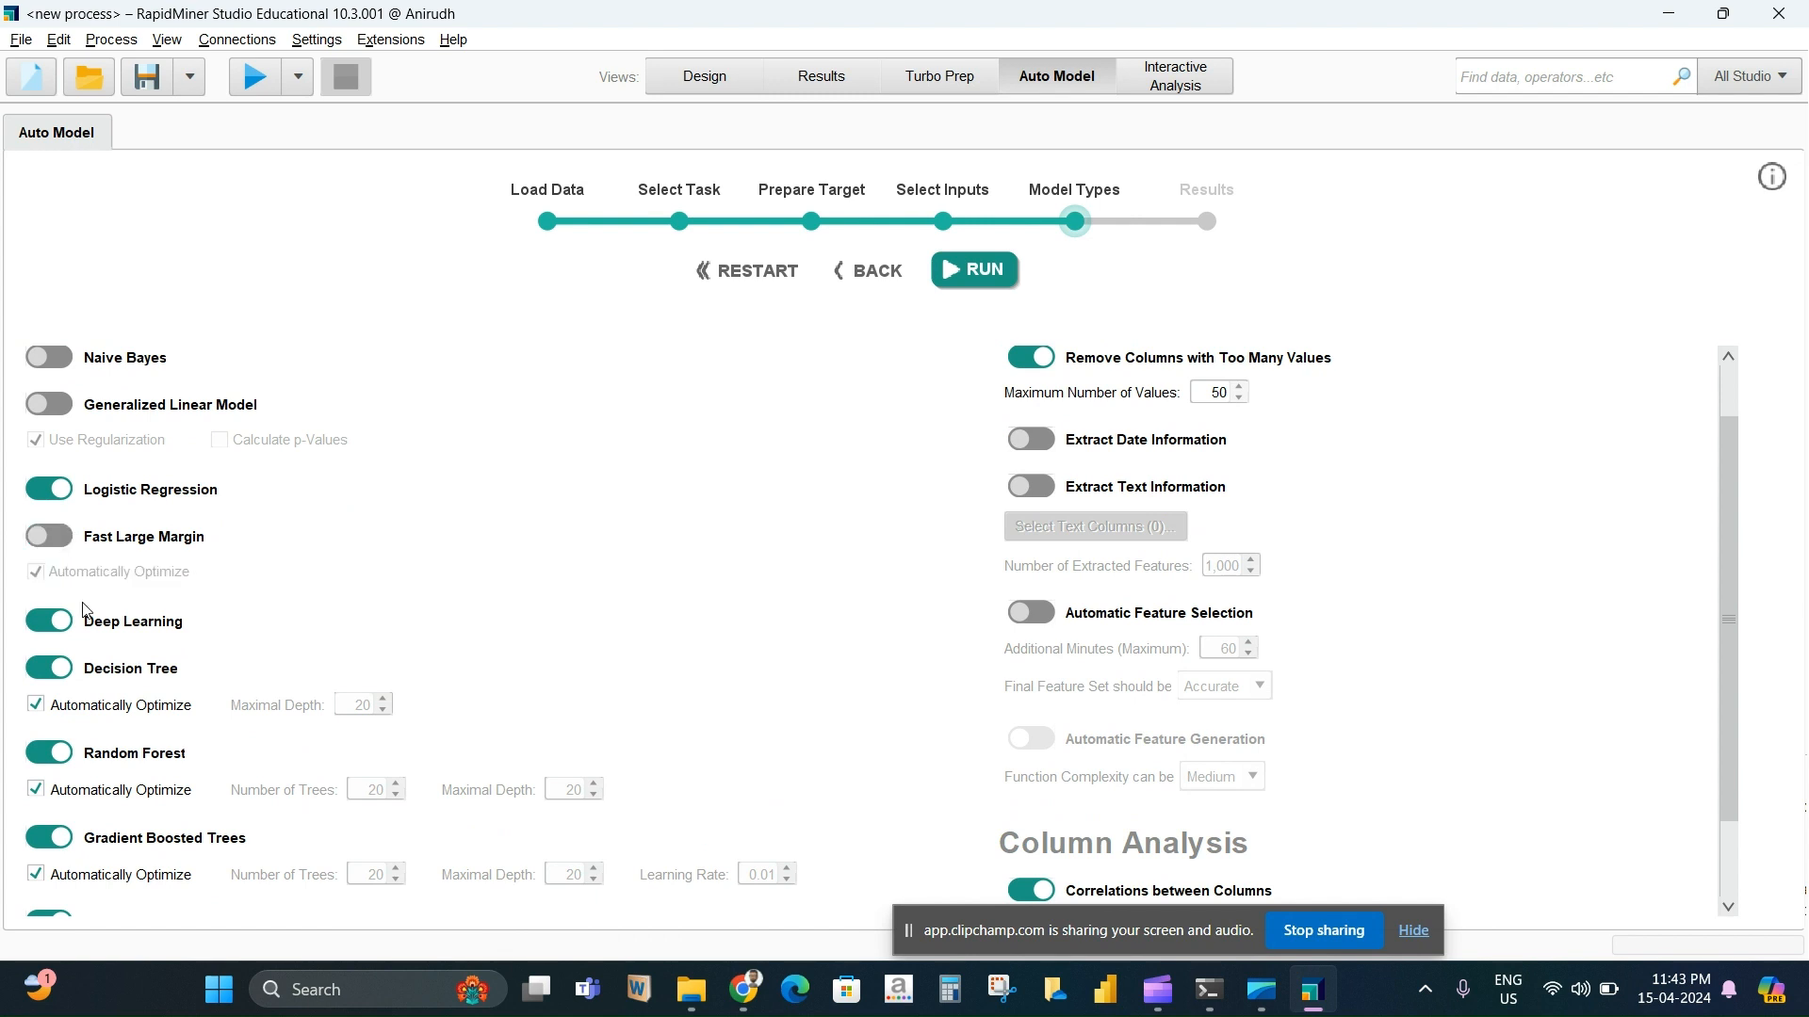
Run Auto Model with Logistic Regression, Deep Learning, Decision Tree, Random Forest, Gradient Boosted Trees and Support Vector Machine enabled
{"action": "scroll", "coordinate": [74, 558], "scroll_direction": "down", "scroll_amount": 2}
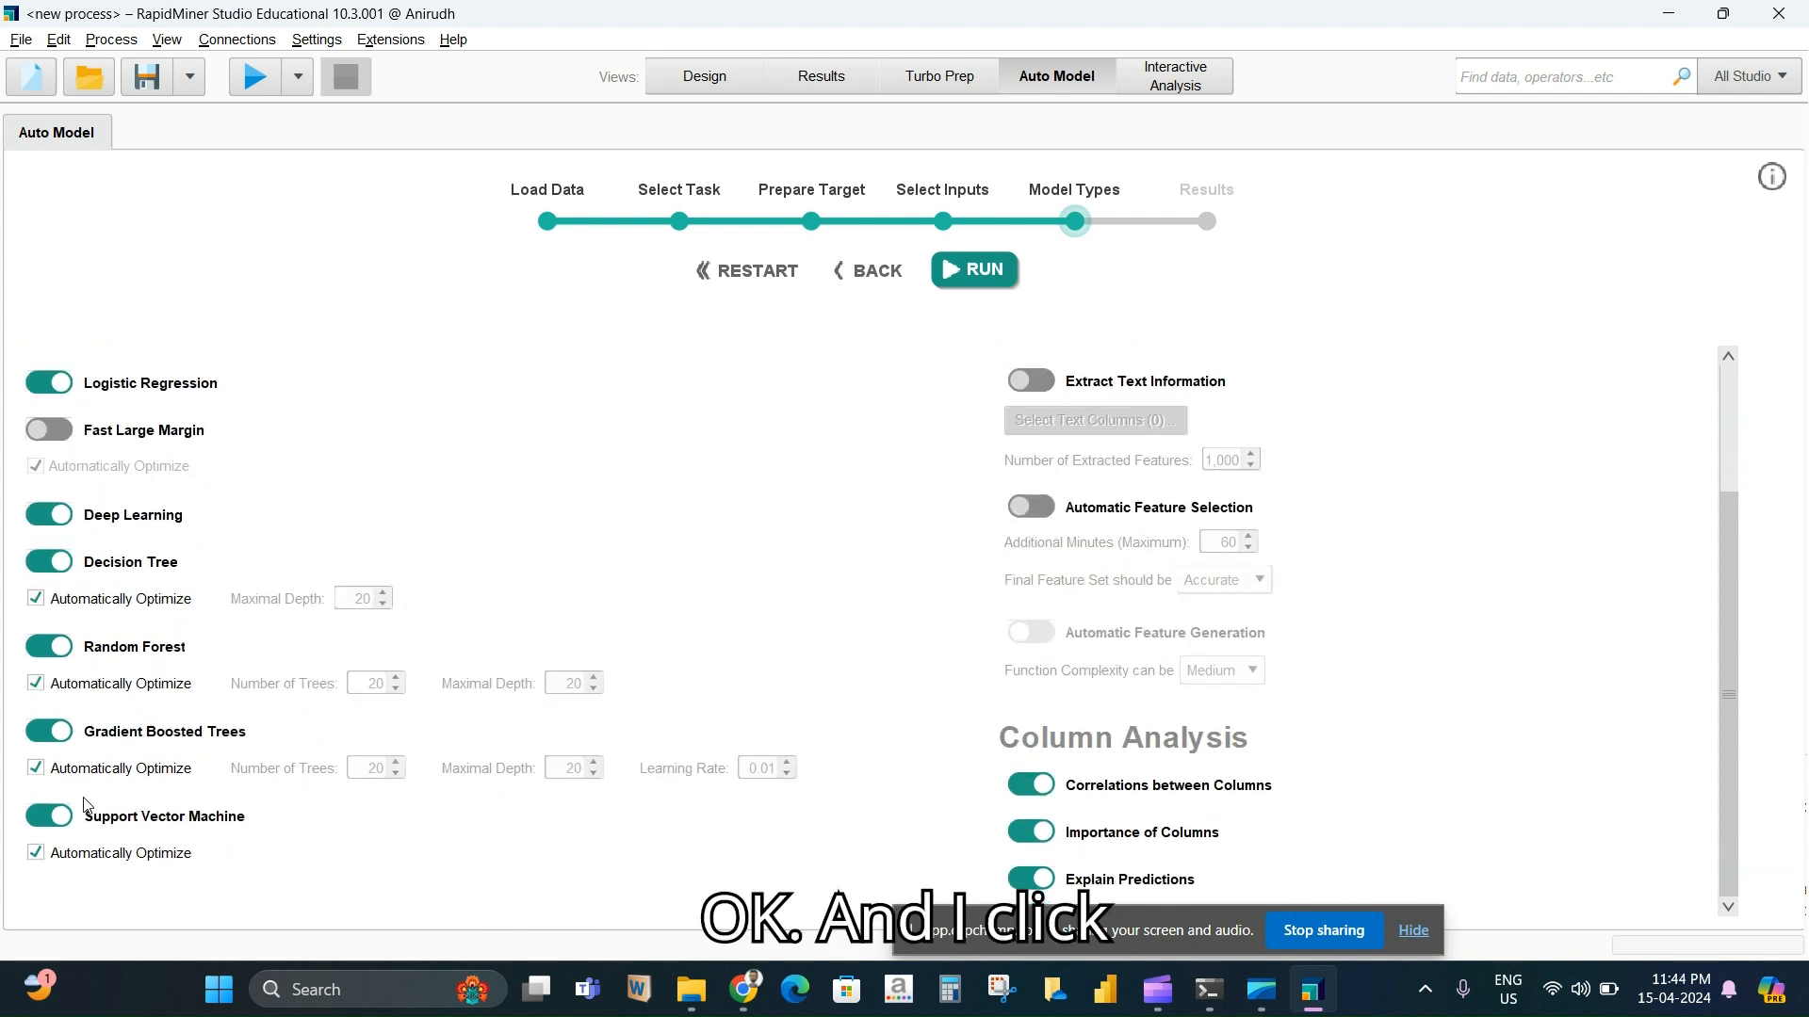
{"action": "left_click", "coordinate": [980, 273]}
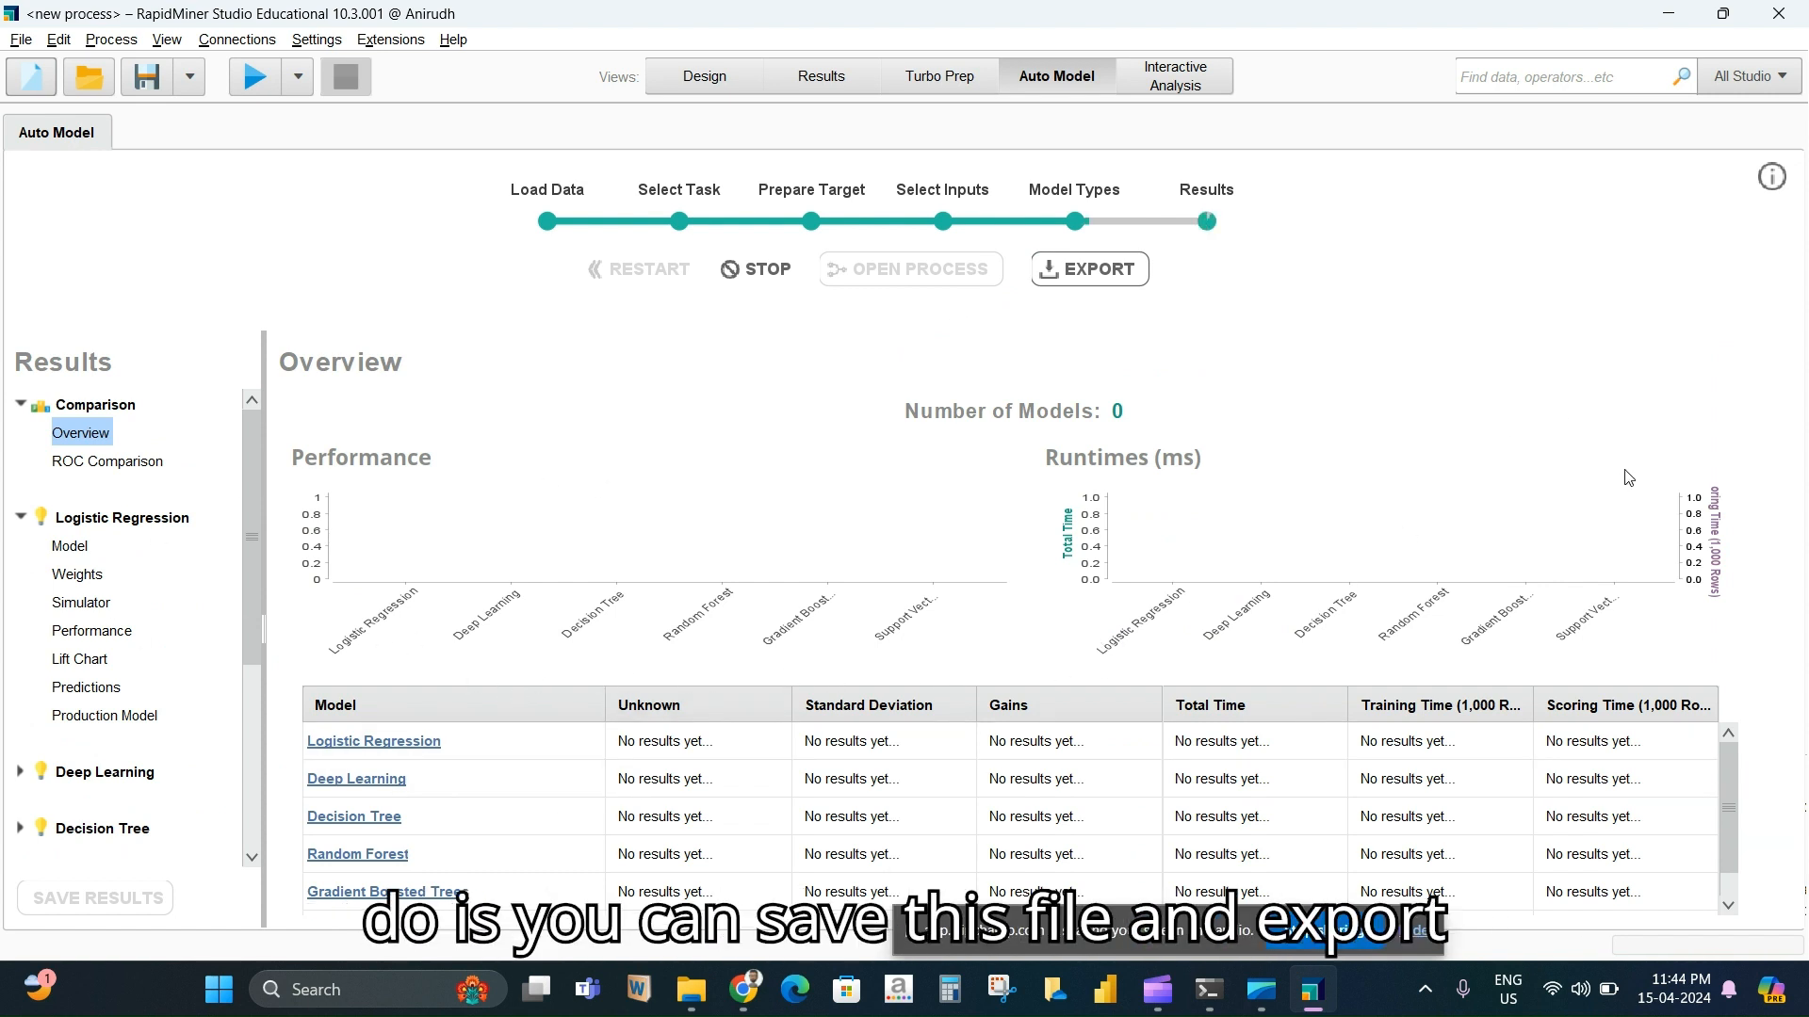
{"action": "scroll", "coordinate": [1728, 790], "scroll_direction": "down", "scroll_amount": 1}
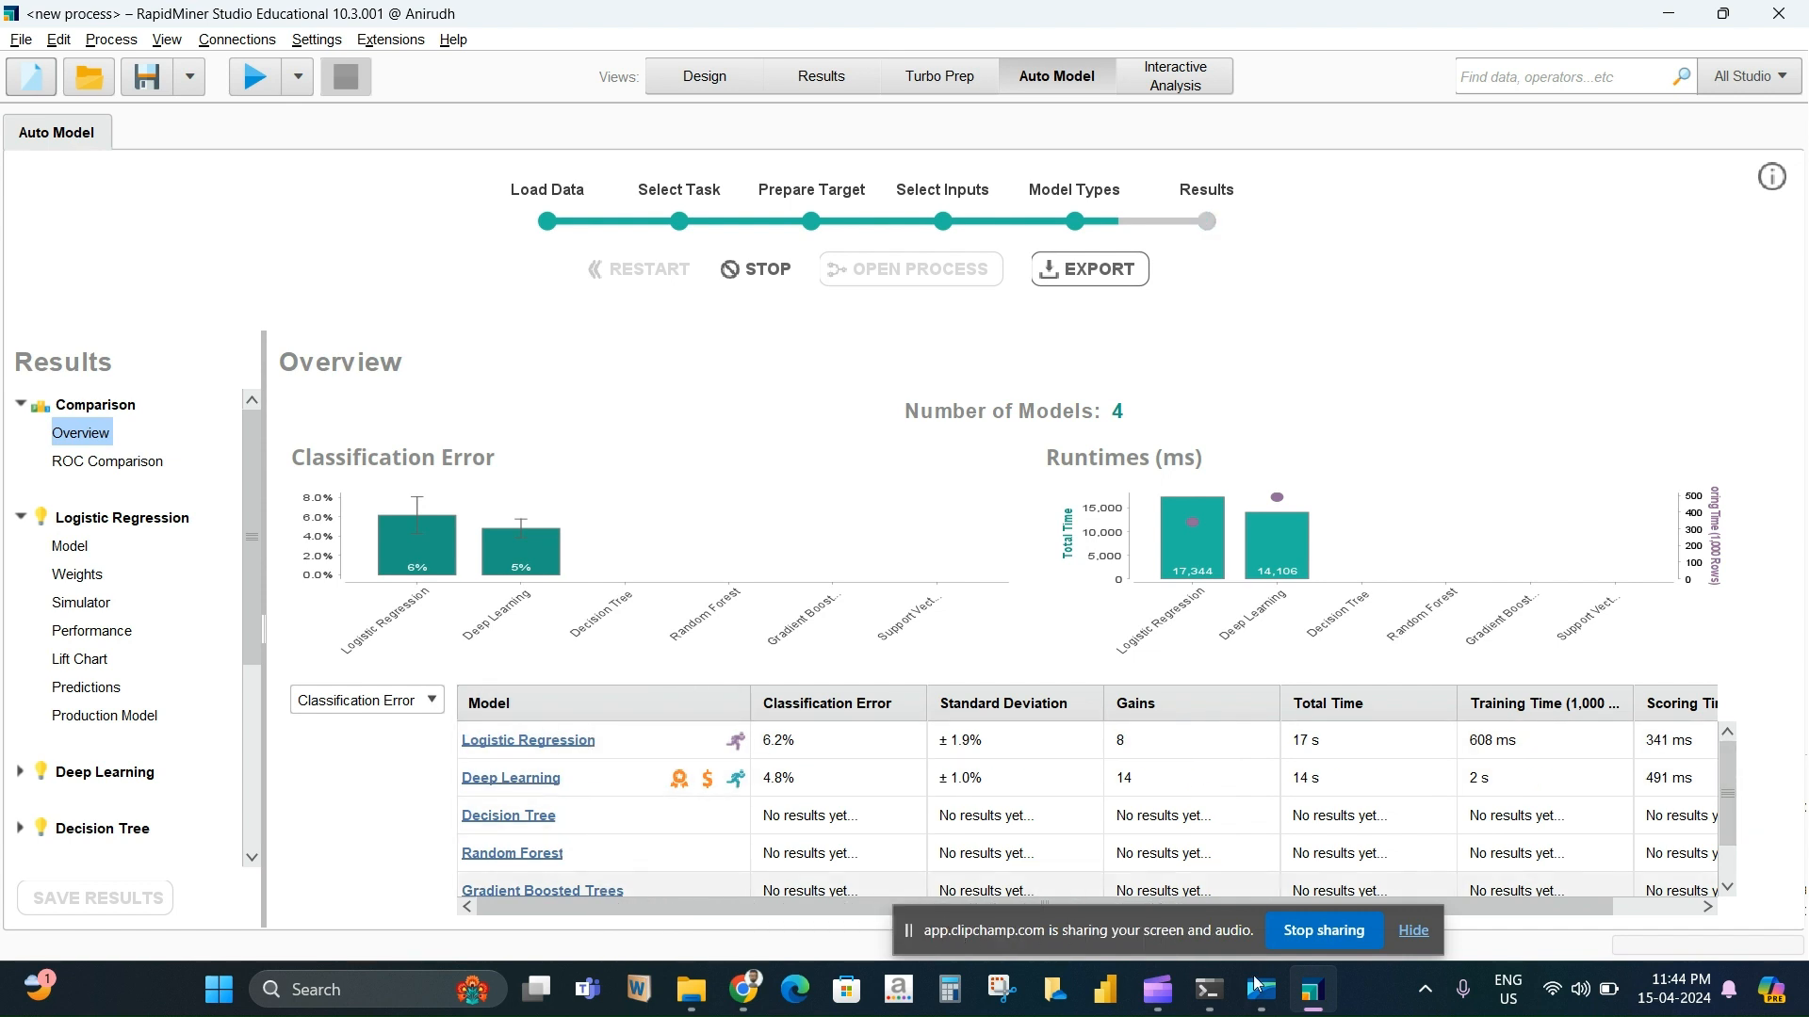
Set the overview's comparison metric to Accuracy and review the available metrics and the model table
{"action": "left_click", "coordinate": [431, 701]}
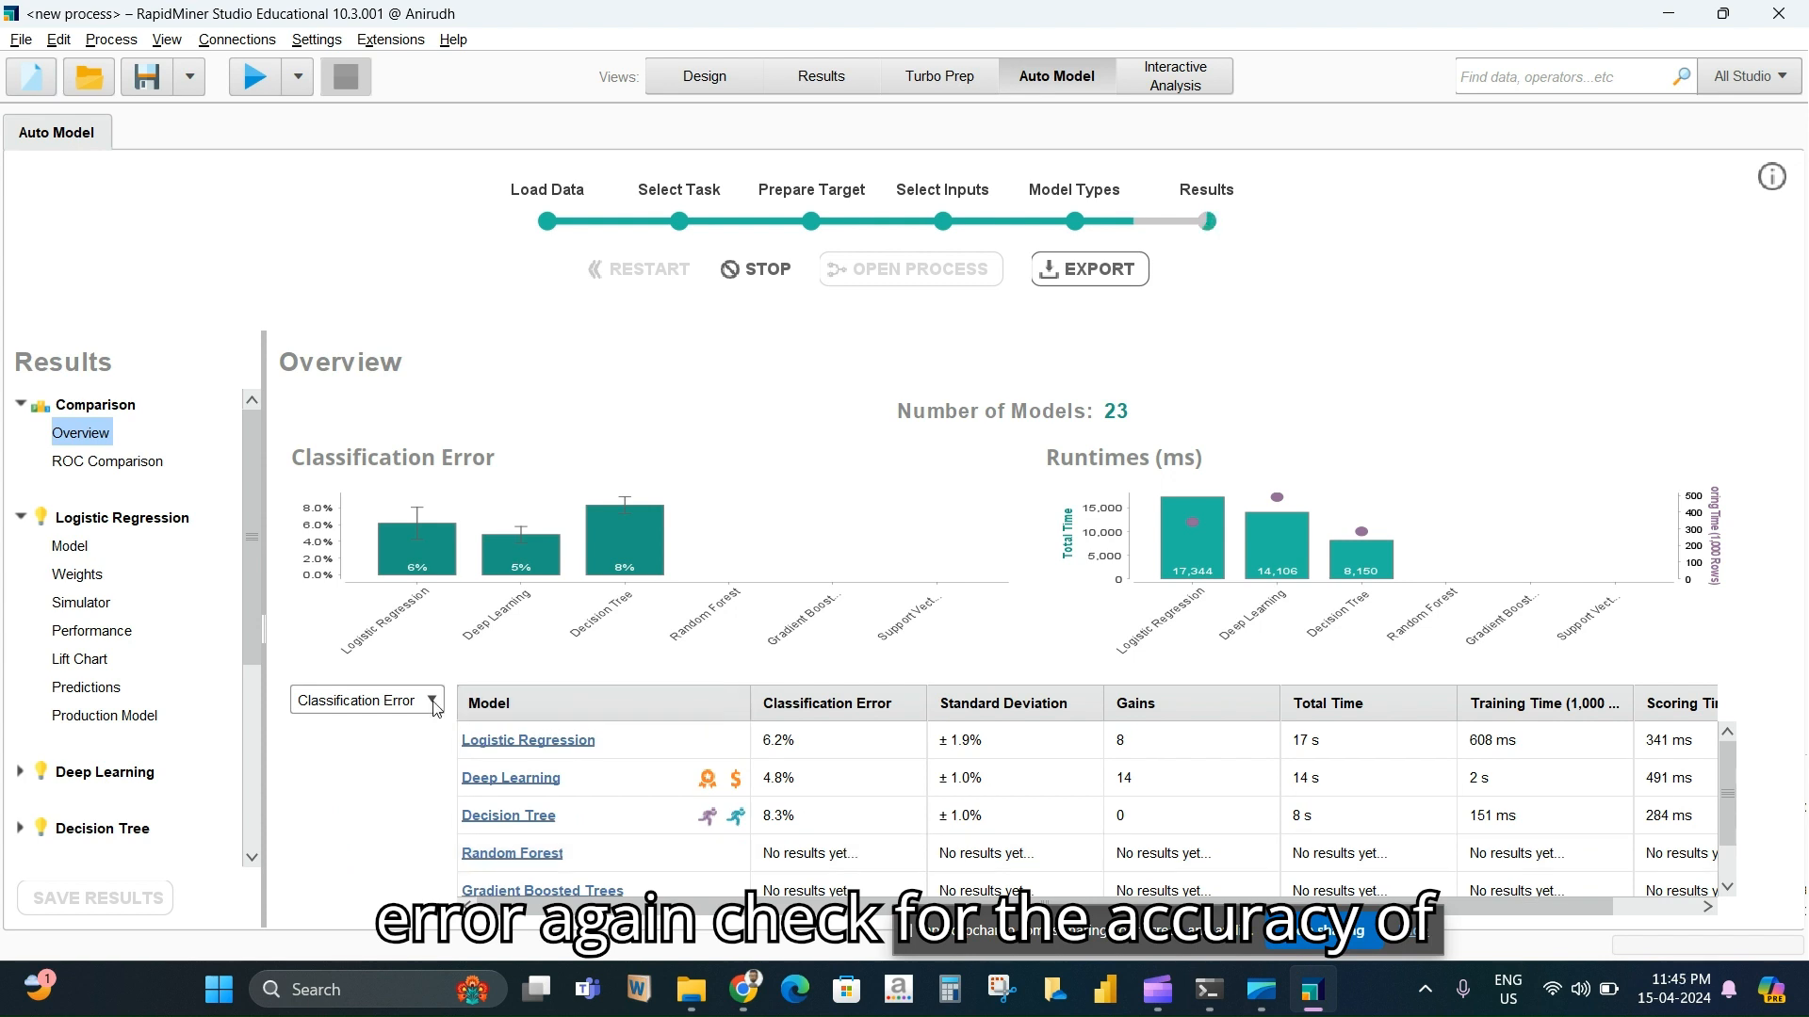
{"action": "left_click", "coordinate": [367, 700]}
{"action": "left_click", "coordinate": [339, 724]}
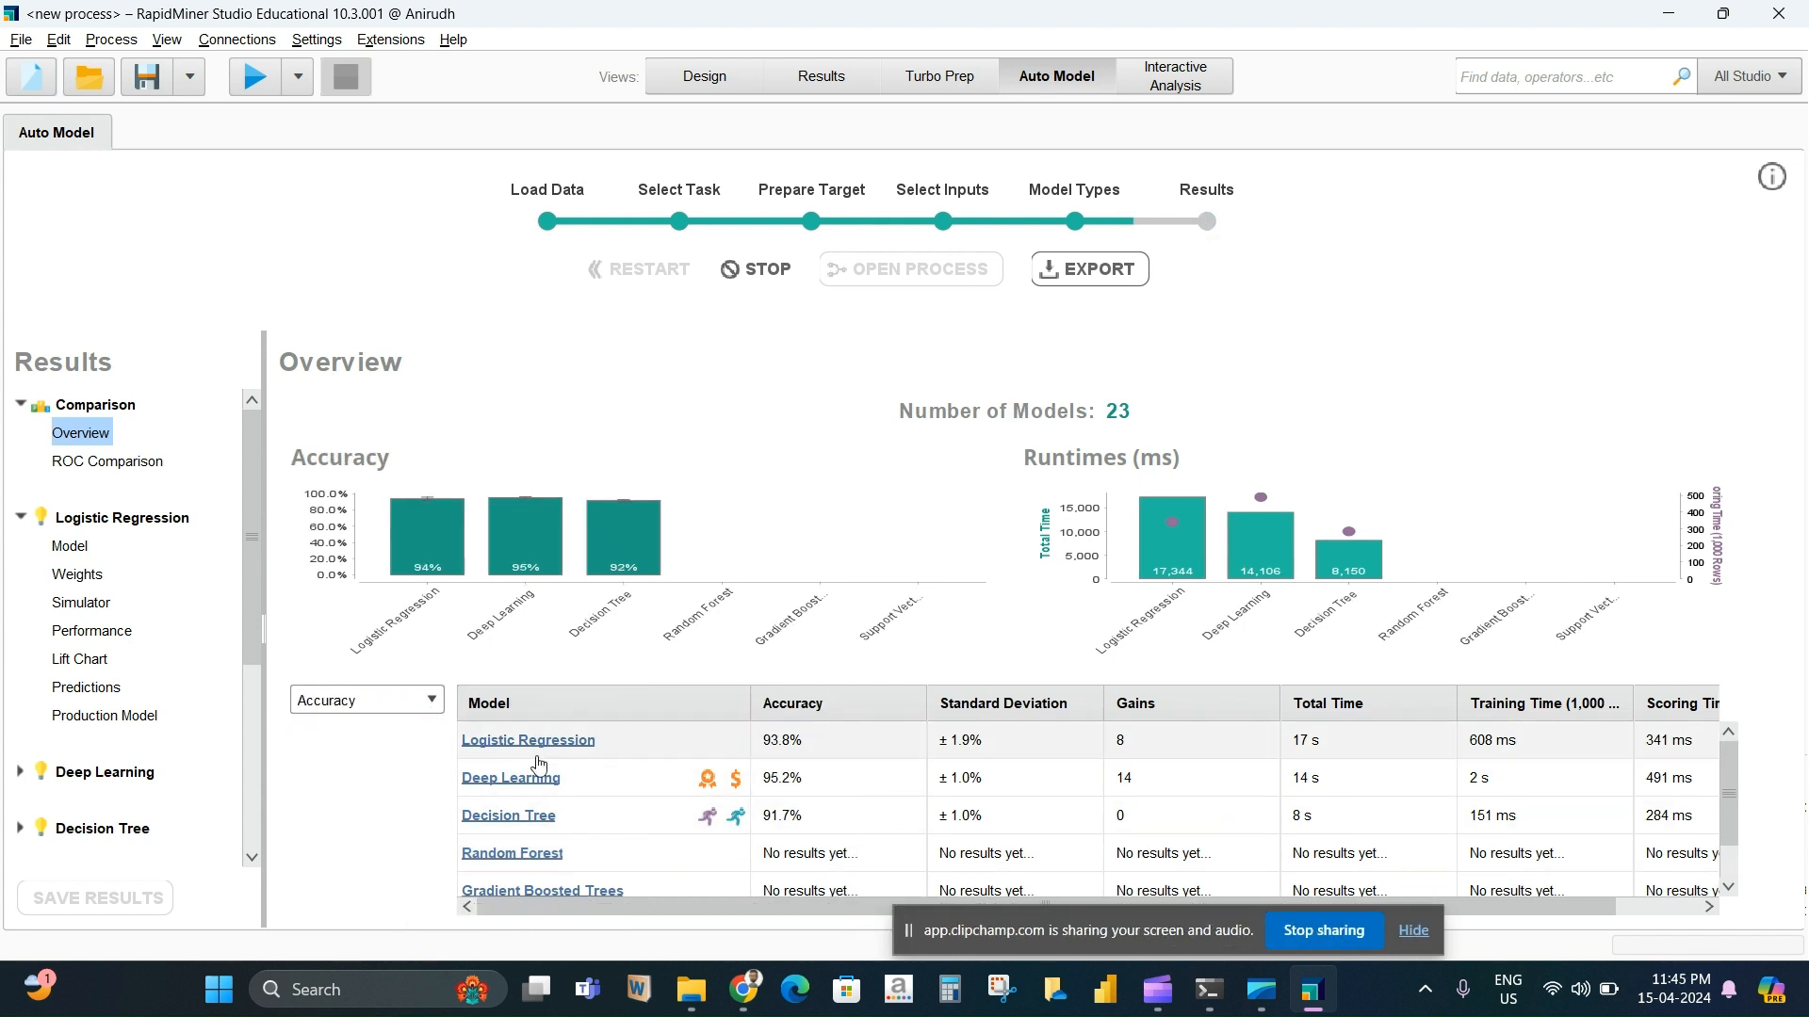
{"action": "left_click", "coordinate": [435, 708]}
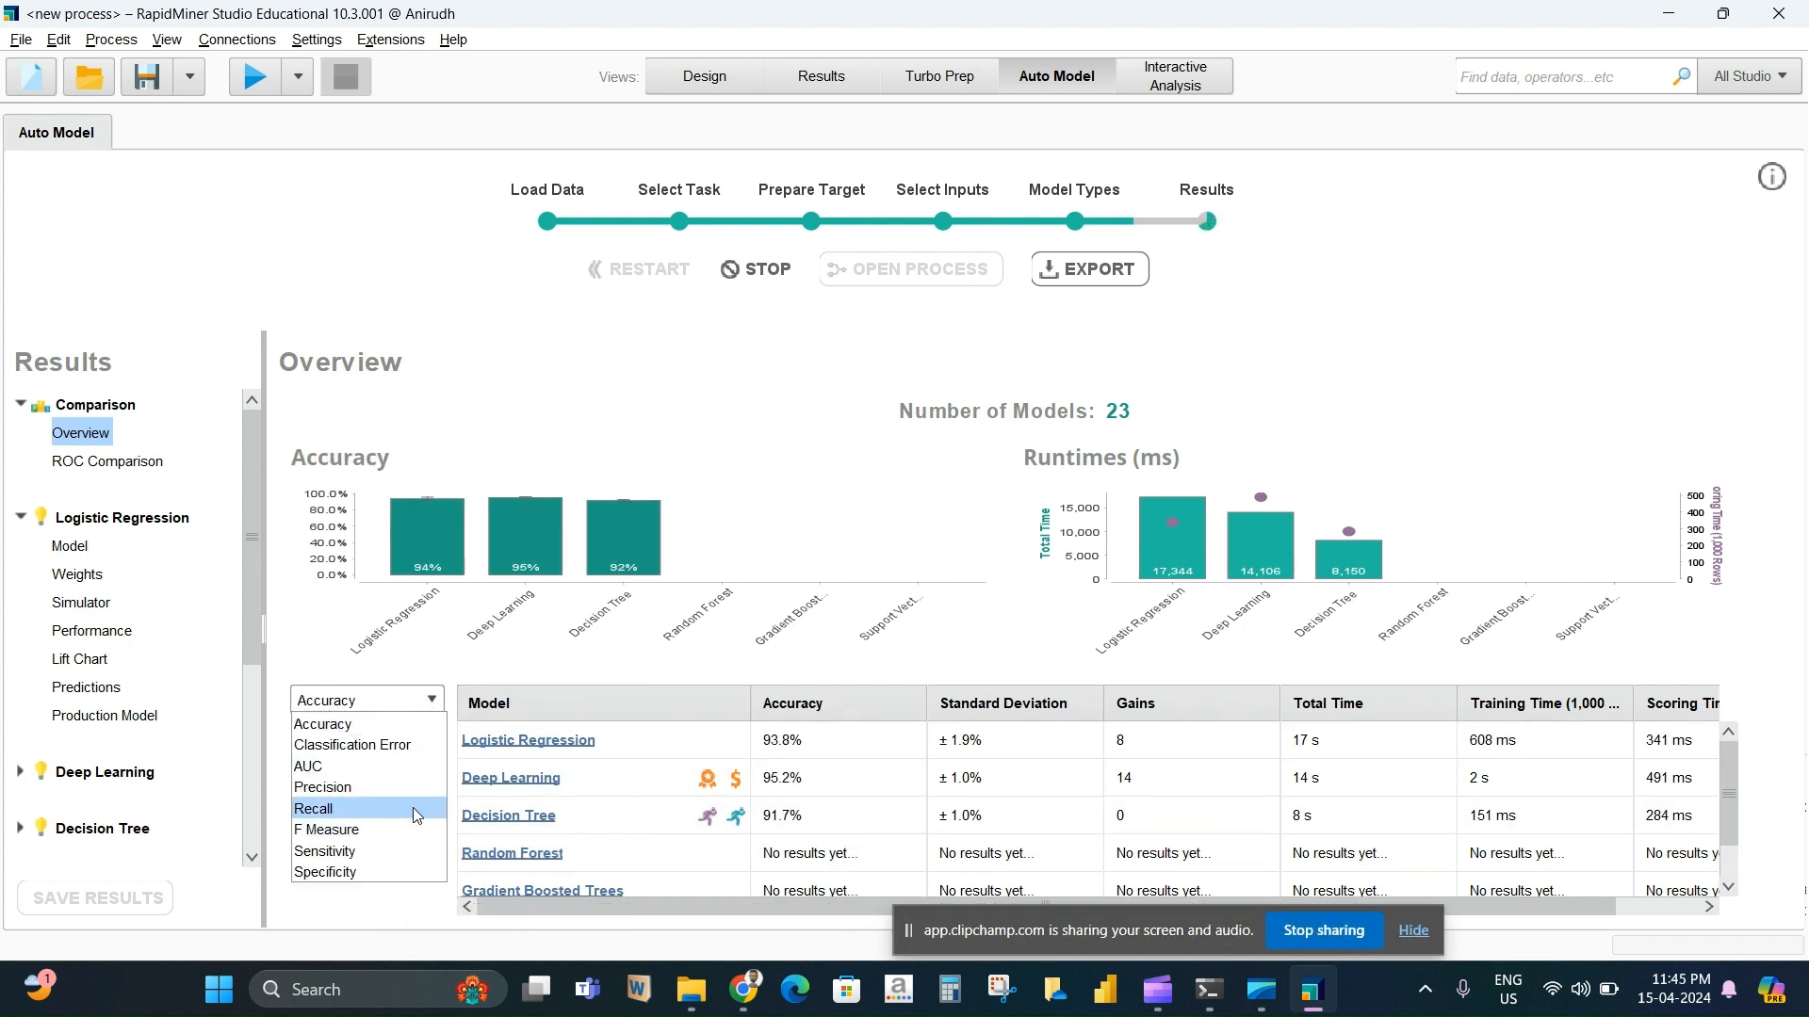
{"action": "left_click", "coordinate": [432, 701]}
{"action": "scroll", "coordinate": [840, 687], "scroll_direction": "down", "scroll_amount": 1}
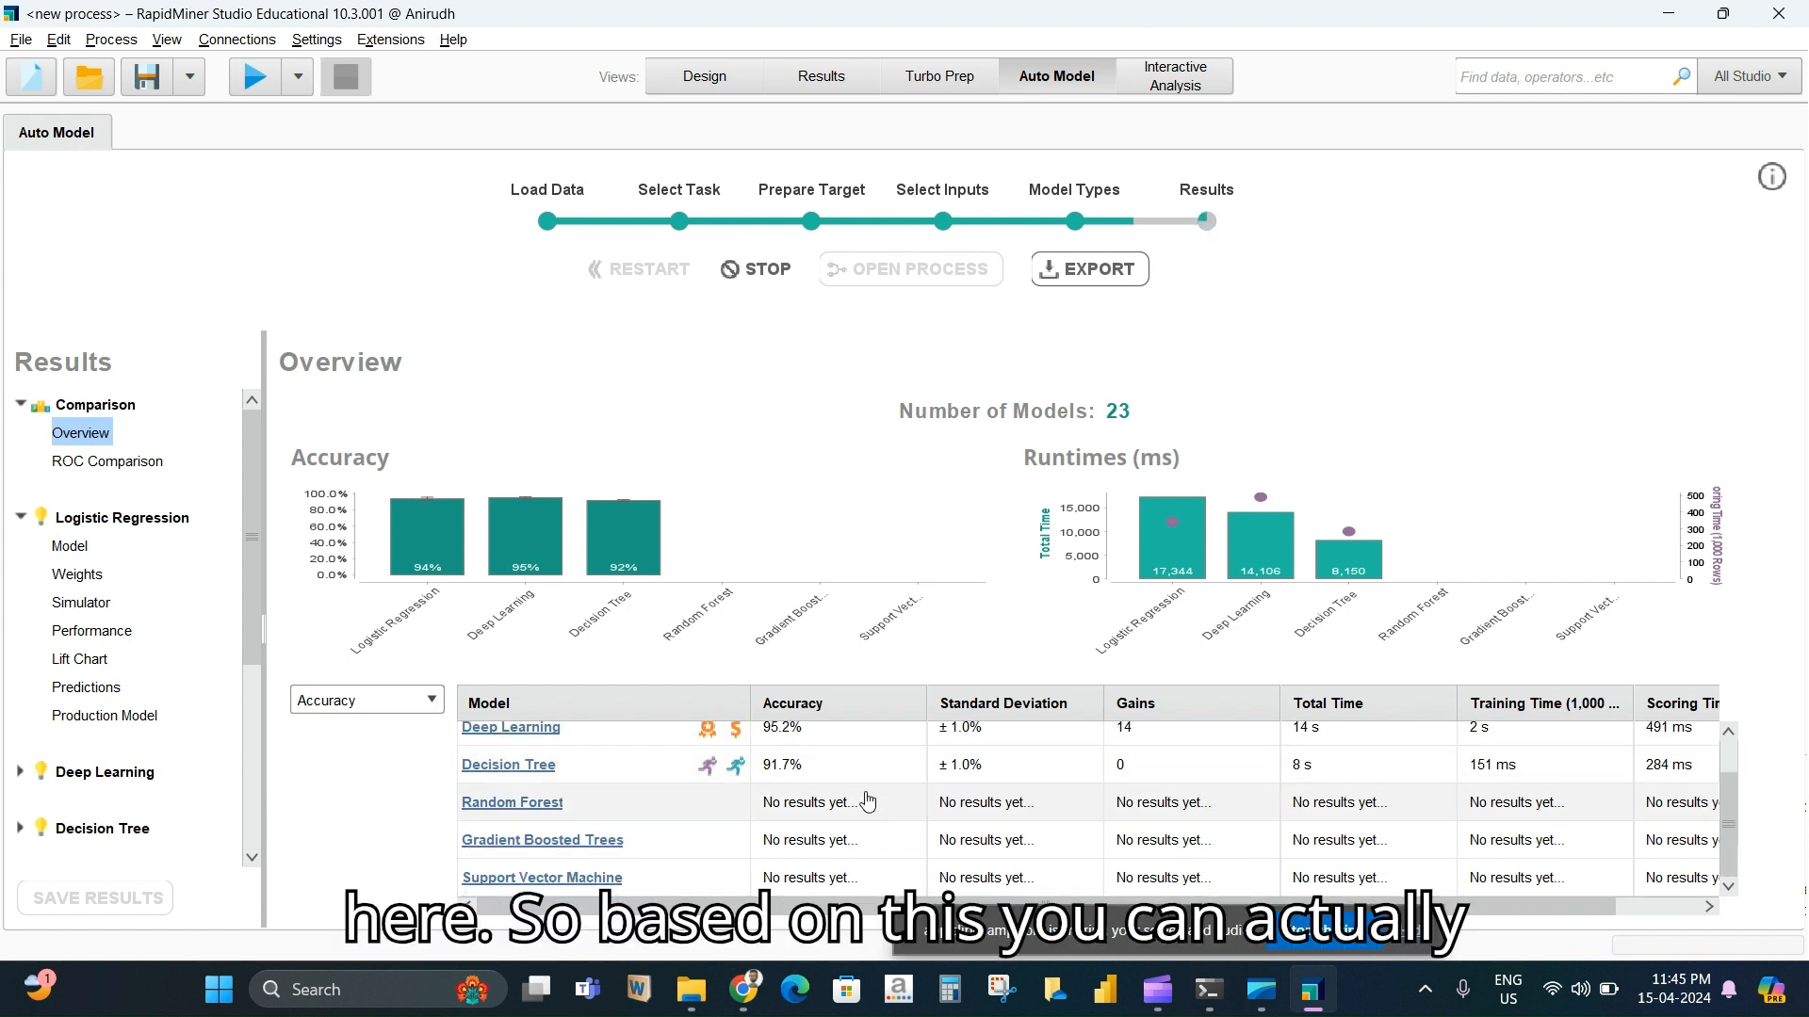
{"action": "scroll", "coordinate": [912, 856], "scroll_direction": "up", "scroll_amount": 1}
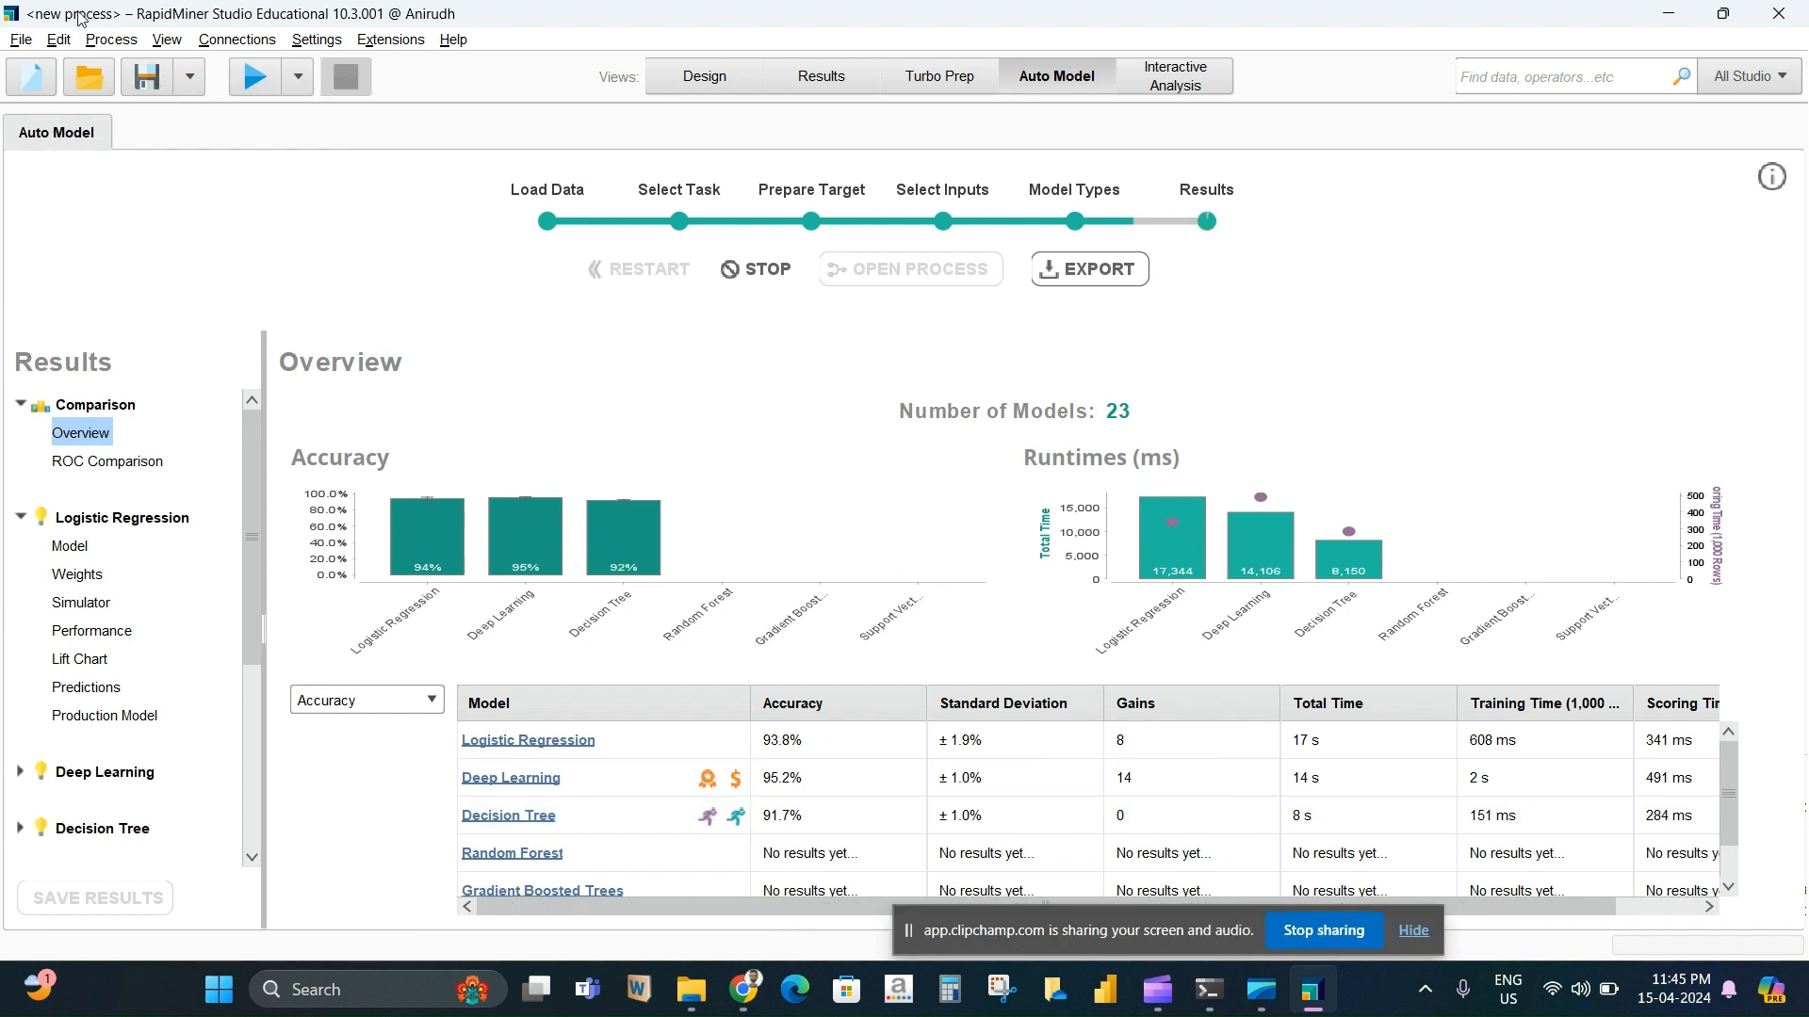
{"action": "left_click", "coordinate": [23, 43]}
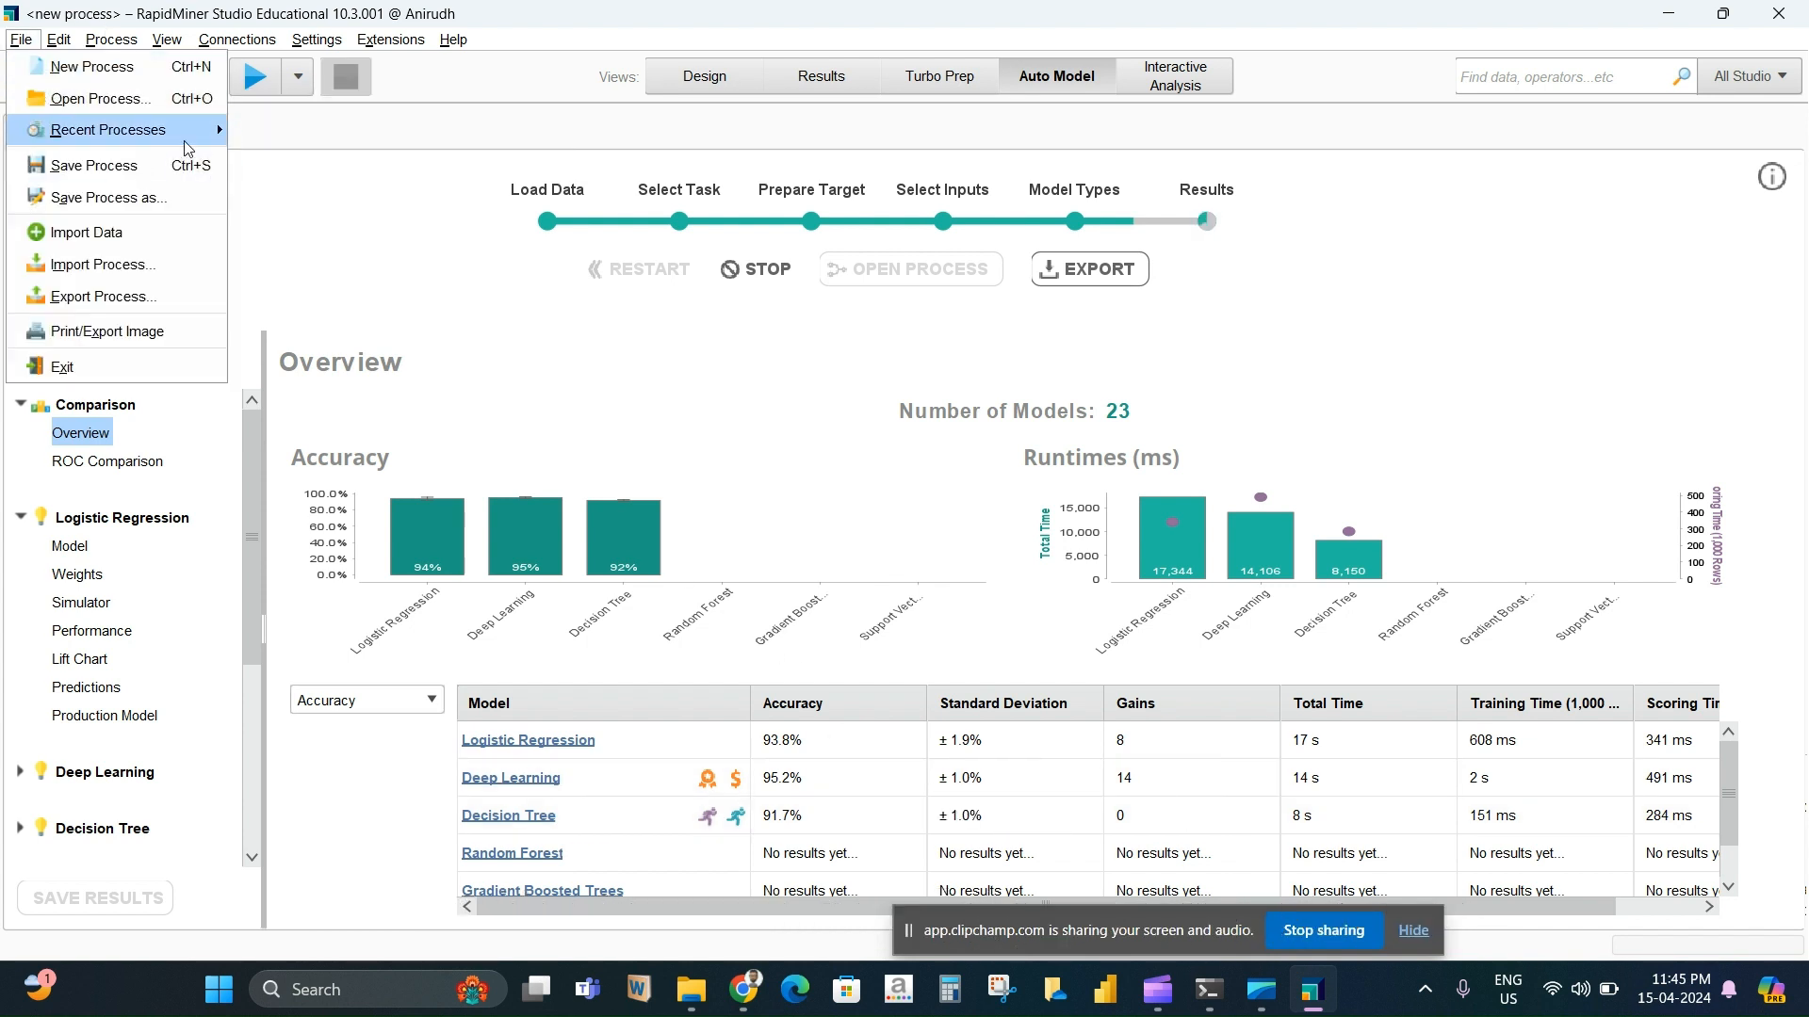
{"action": "mouse_move", "coordinate": [185, 139]}
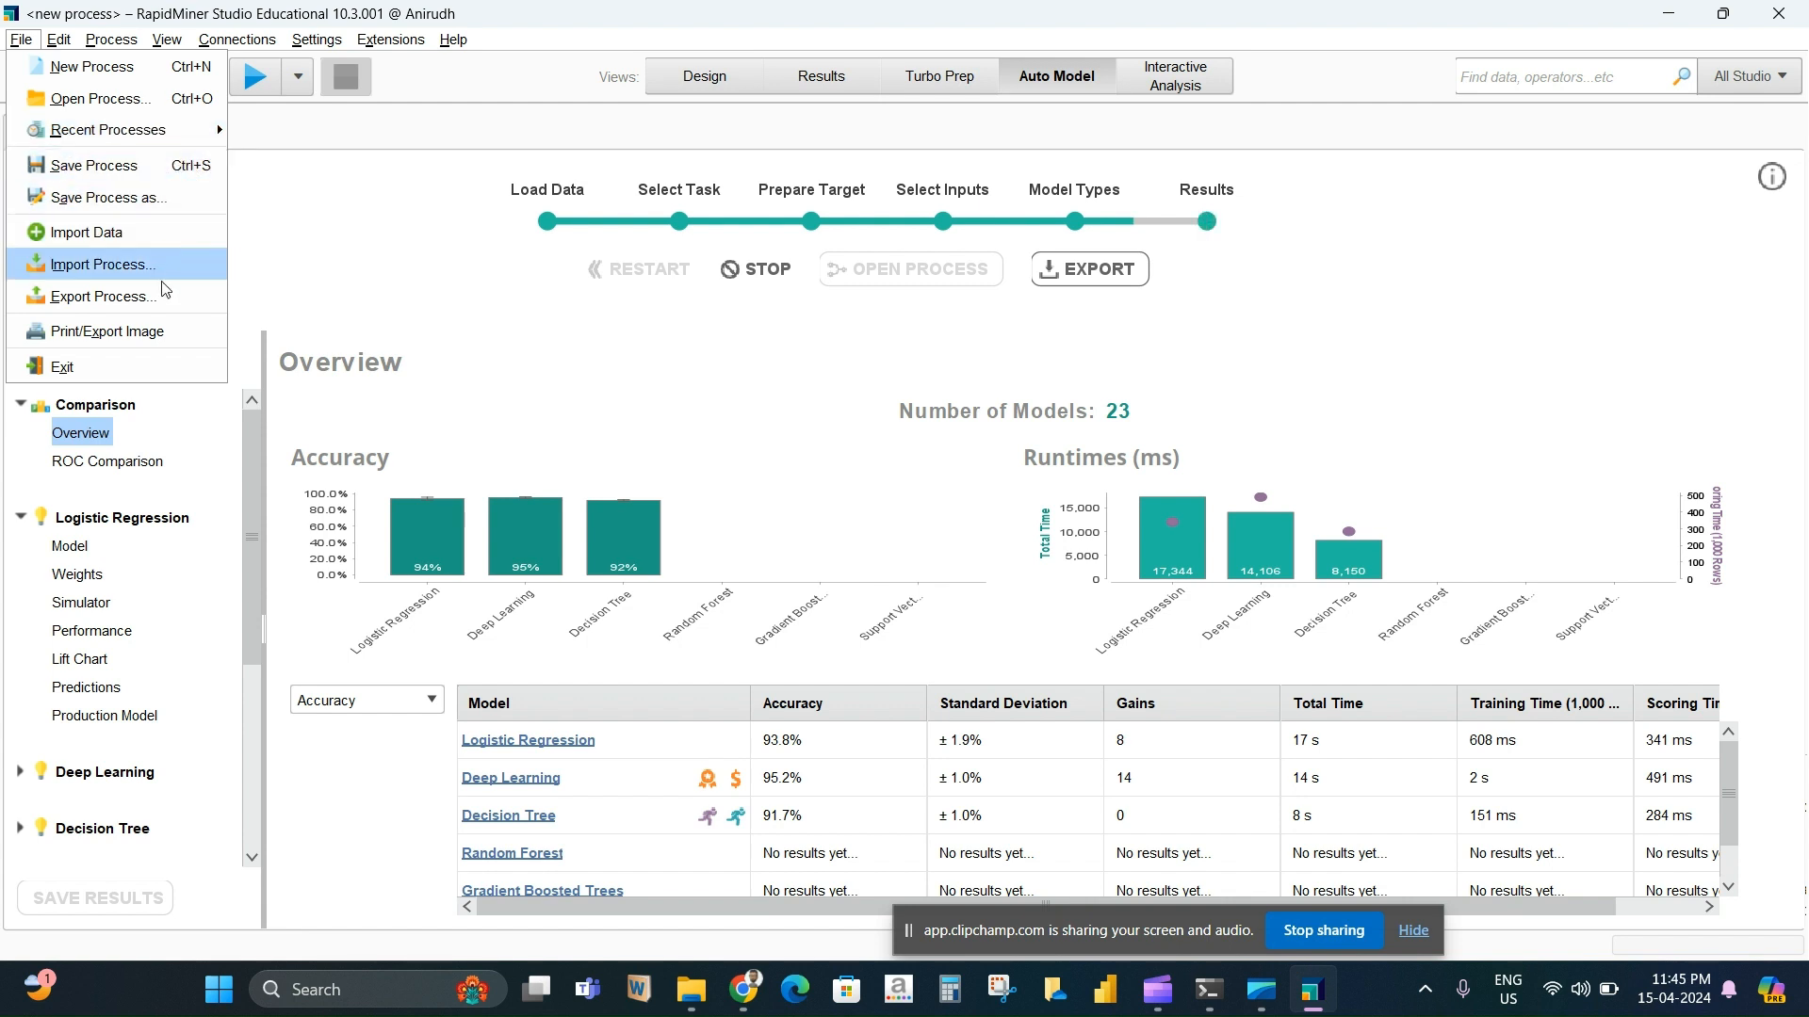
{"action": "left_click", "coordinate": [420, 291]}
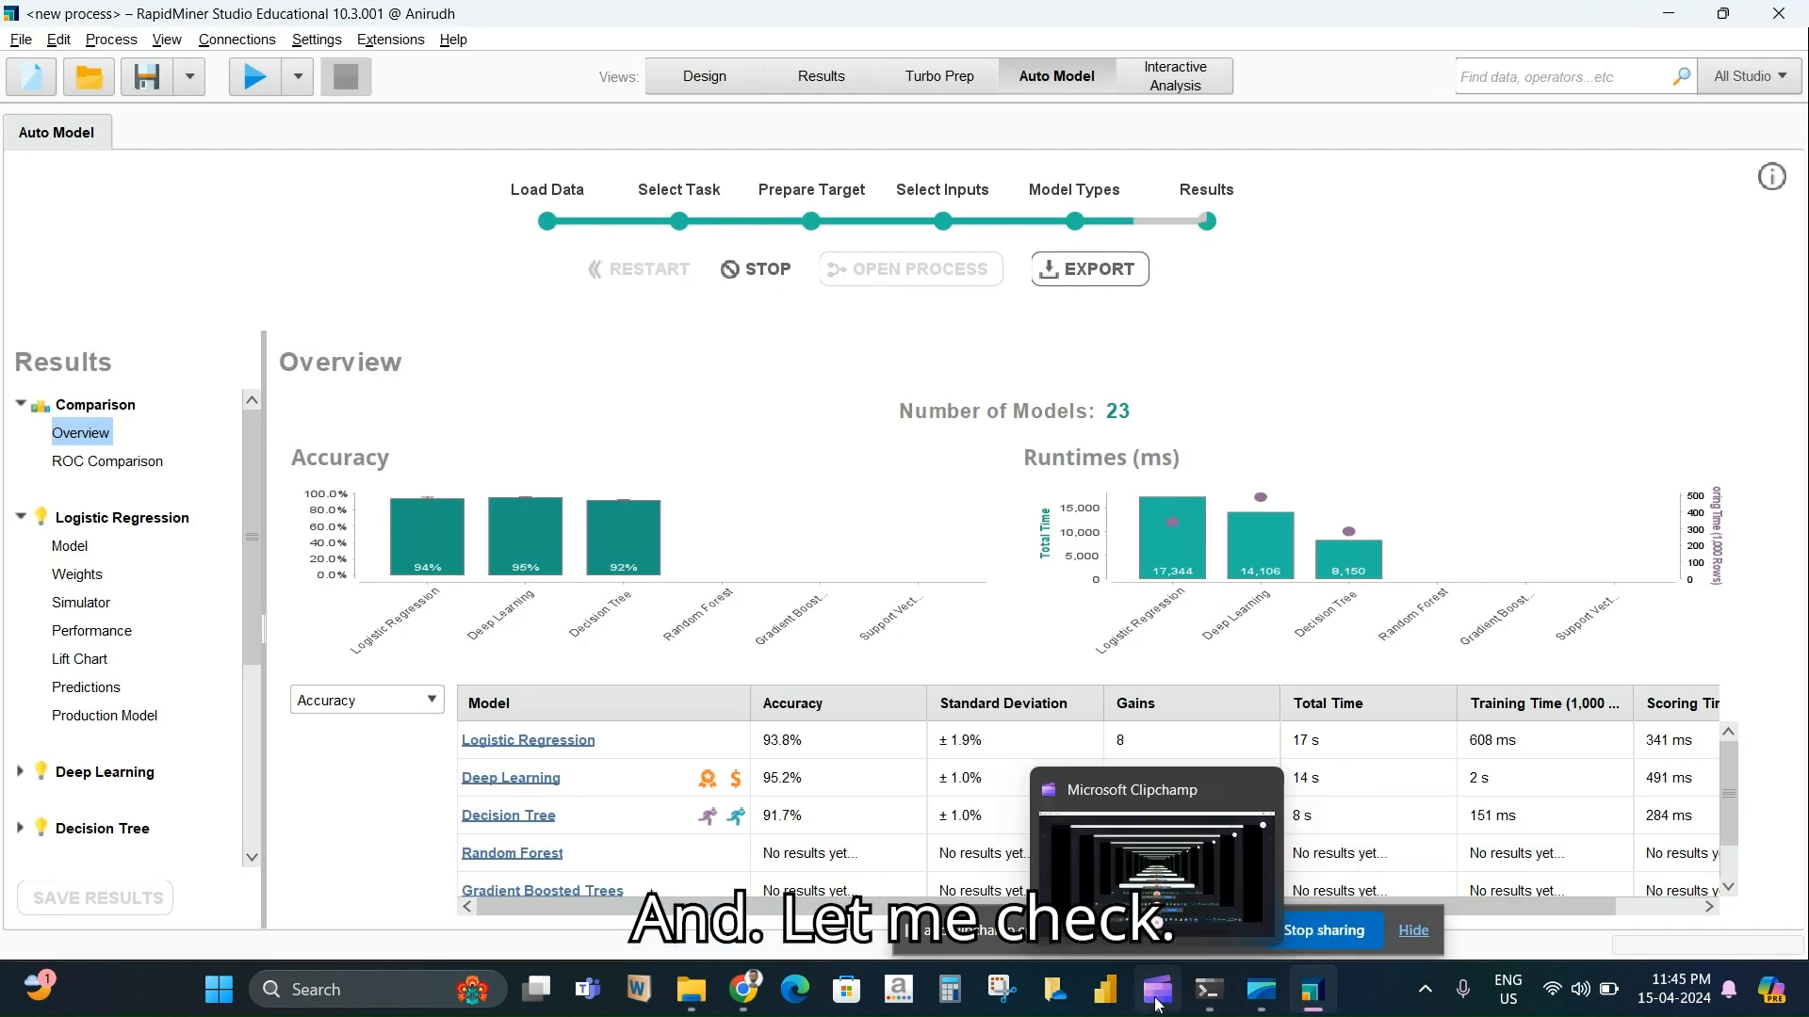
{"action": "left_click", "coordinate": [1158, 990]}
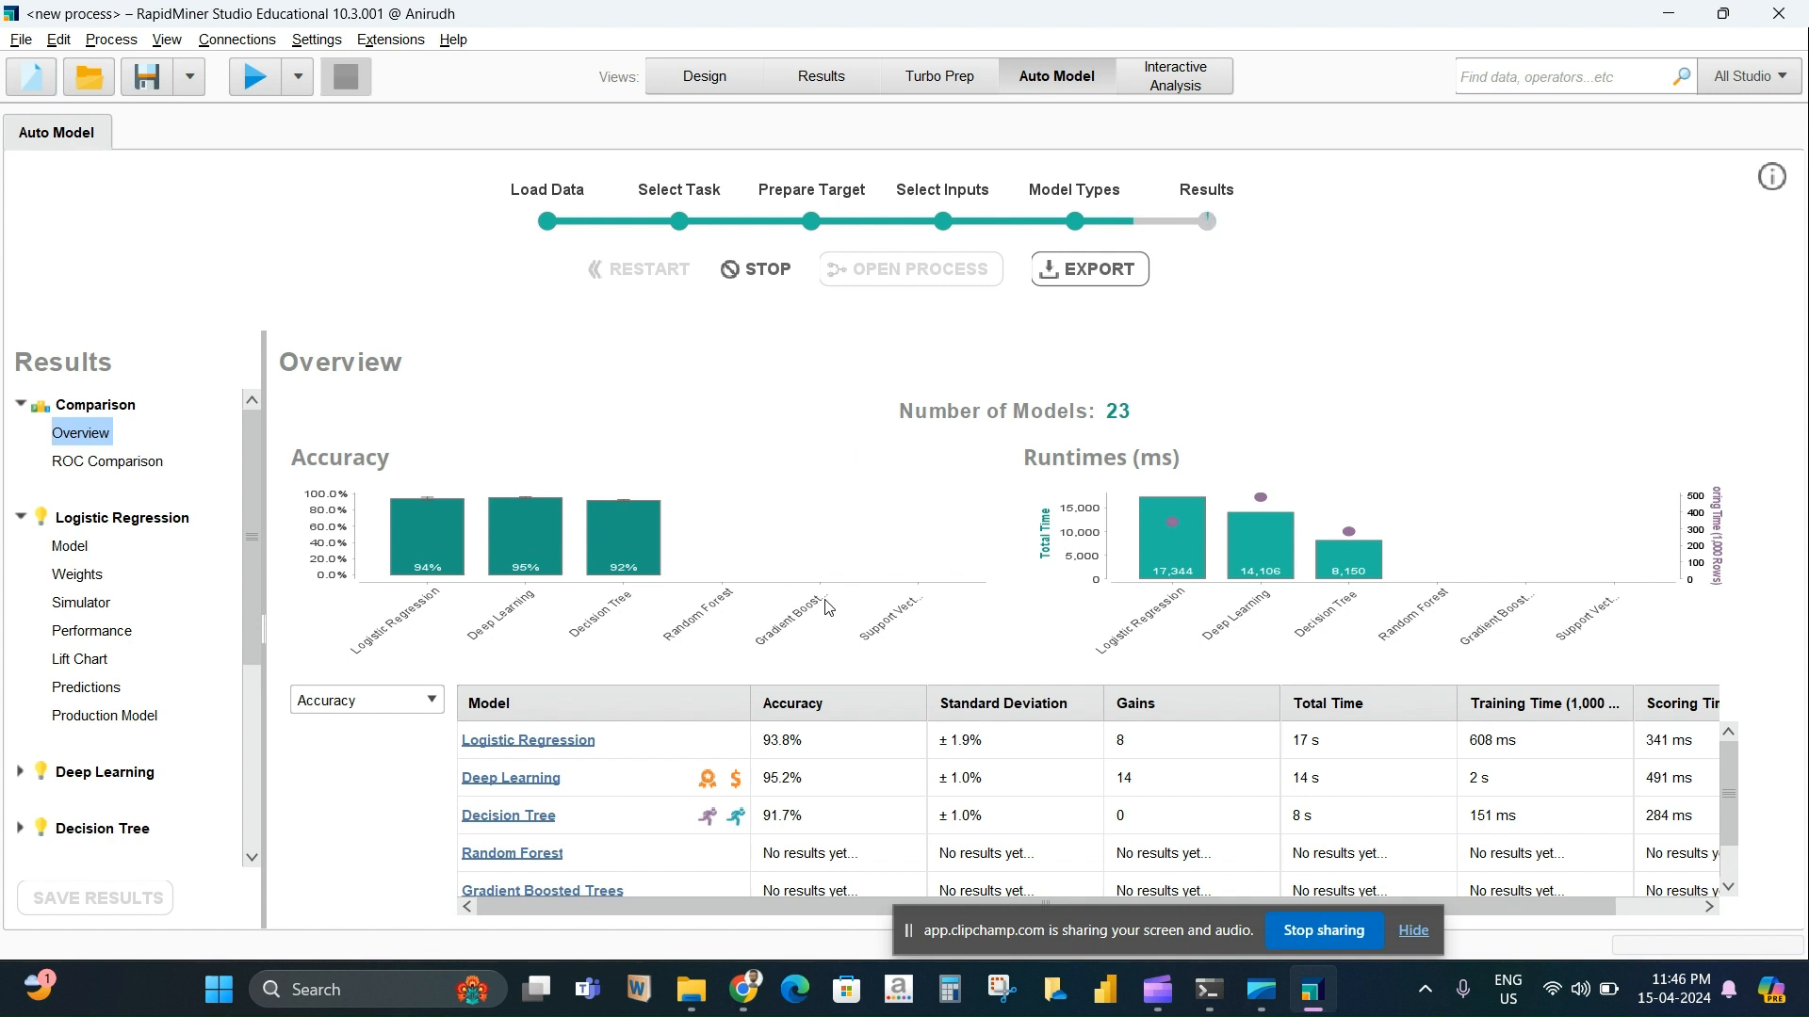
Examine the accuracy, gains and run times in the model comparison table while the remaining models are being trained
{"action": "scroll", "coordinate": [664, 789], "scroll_direction": "down", "scroll_amount": 1}
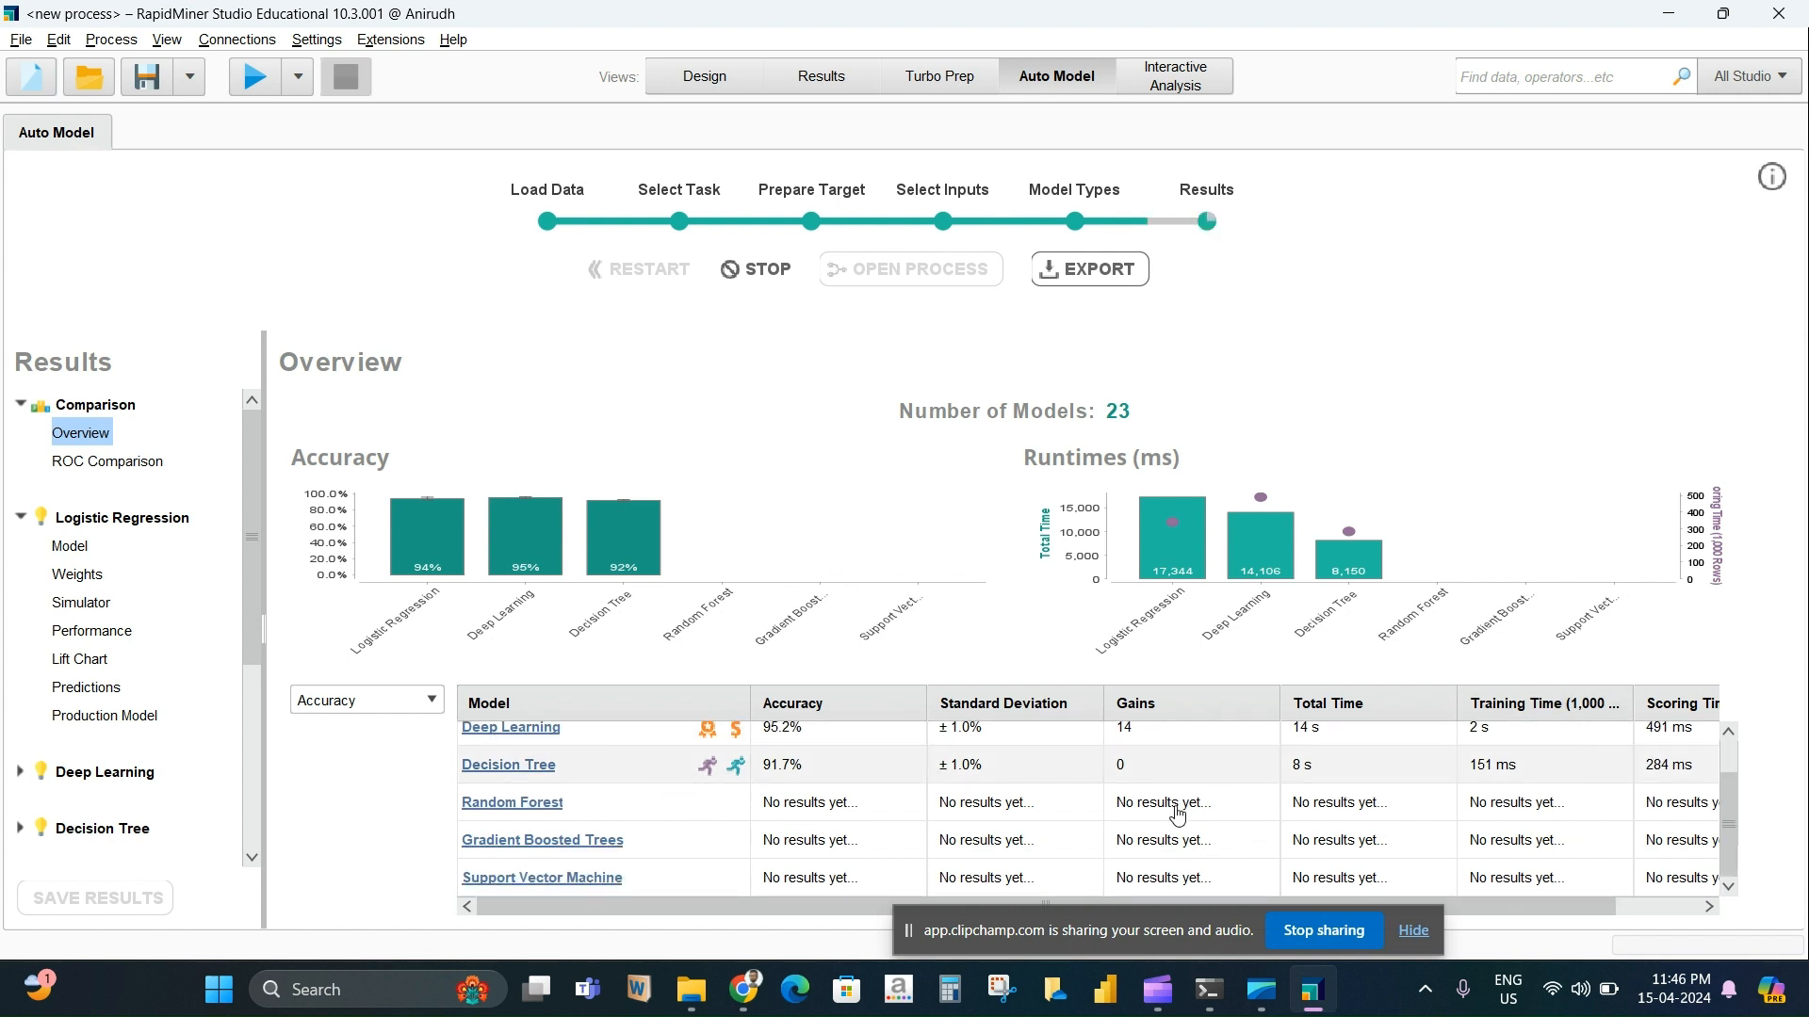
{"action": "scroll", "coordinate": [1728, 731], "scroll_direction": "up", "scroll_amount": 1}
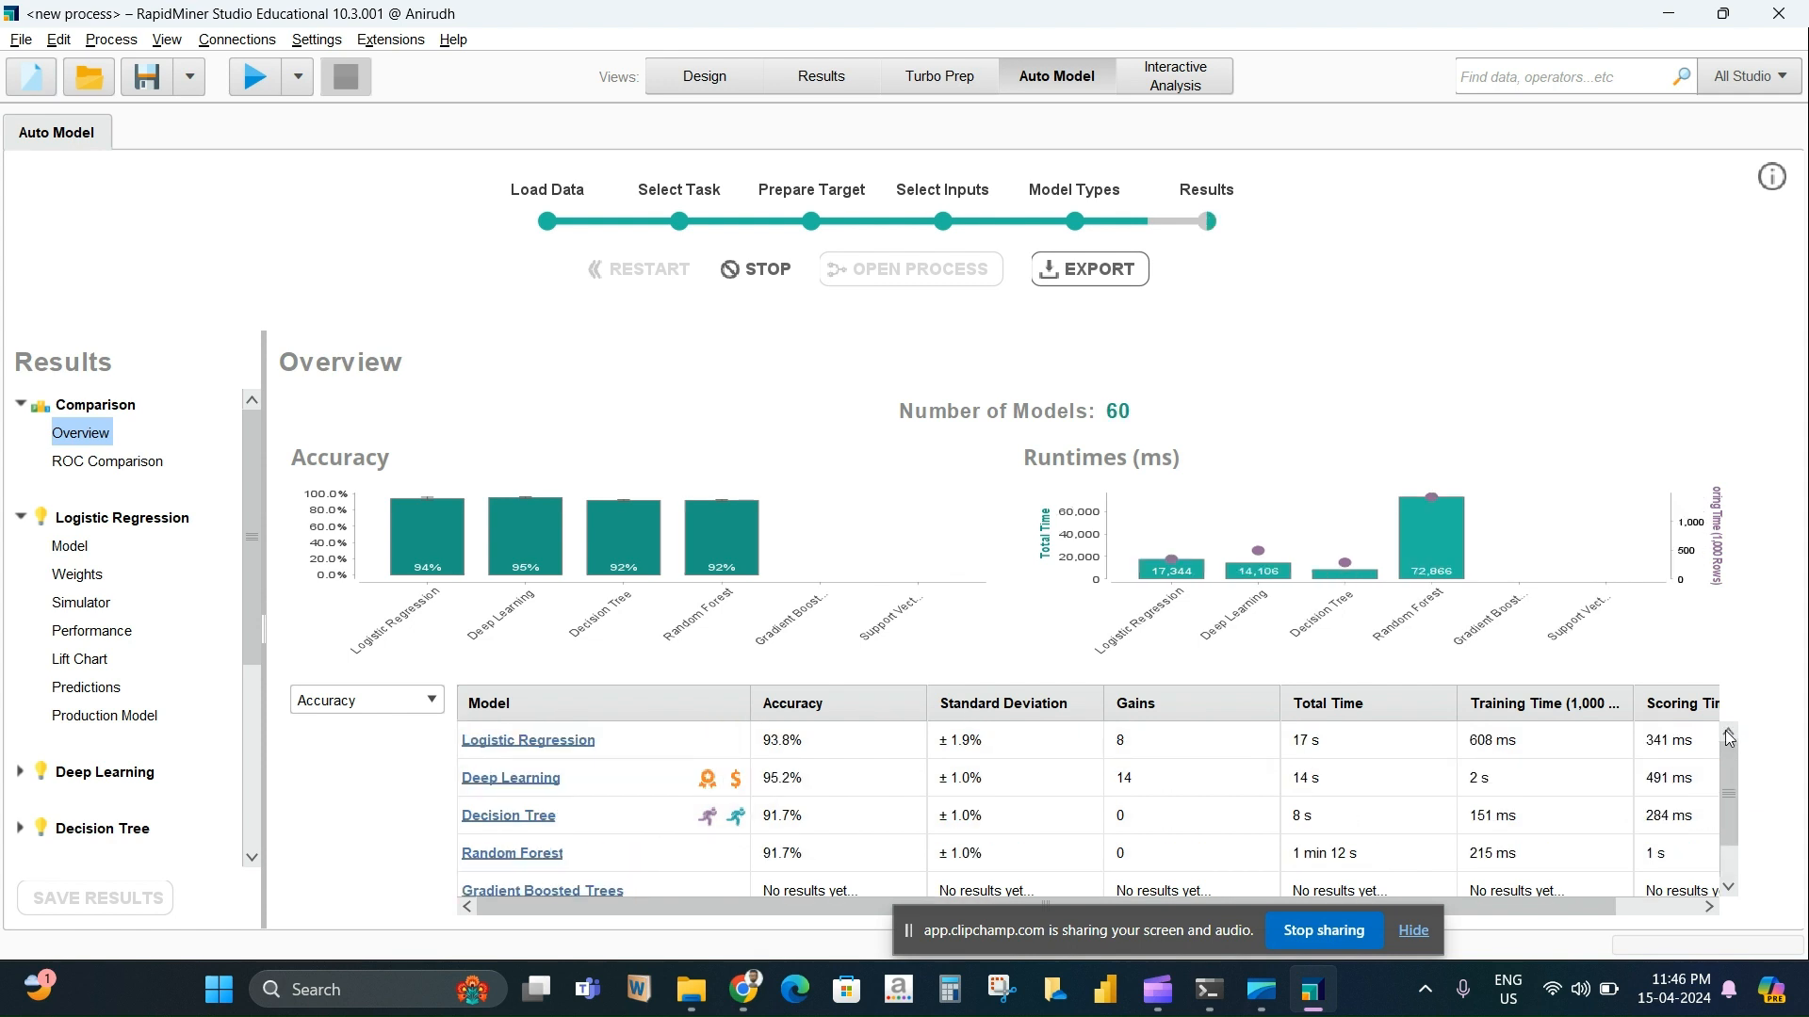
{"action": "scroll", "coordinate": [840, 837], "scroll_direction": "down", "scroll_amount": 1}
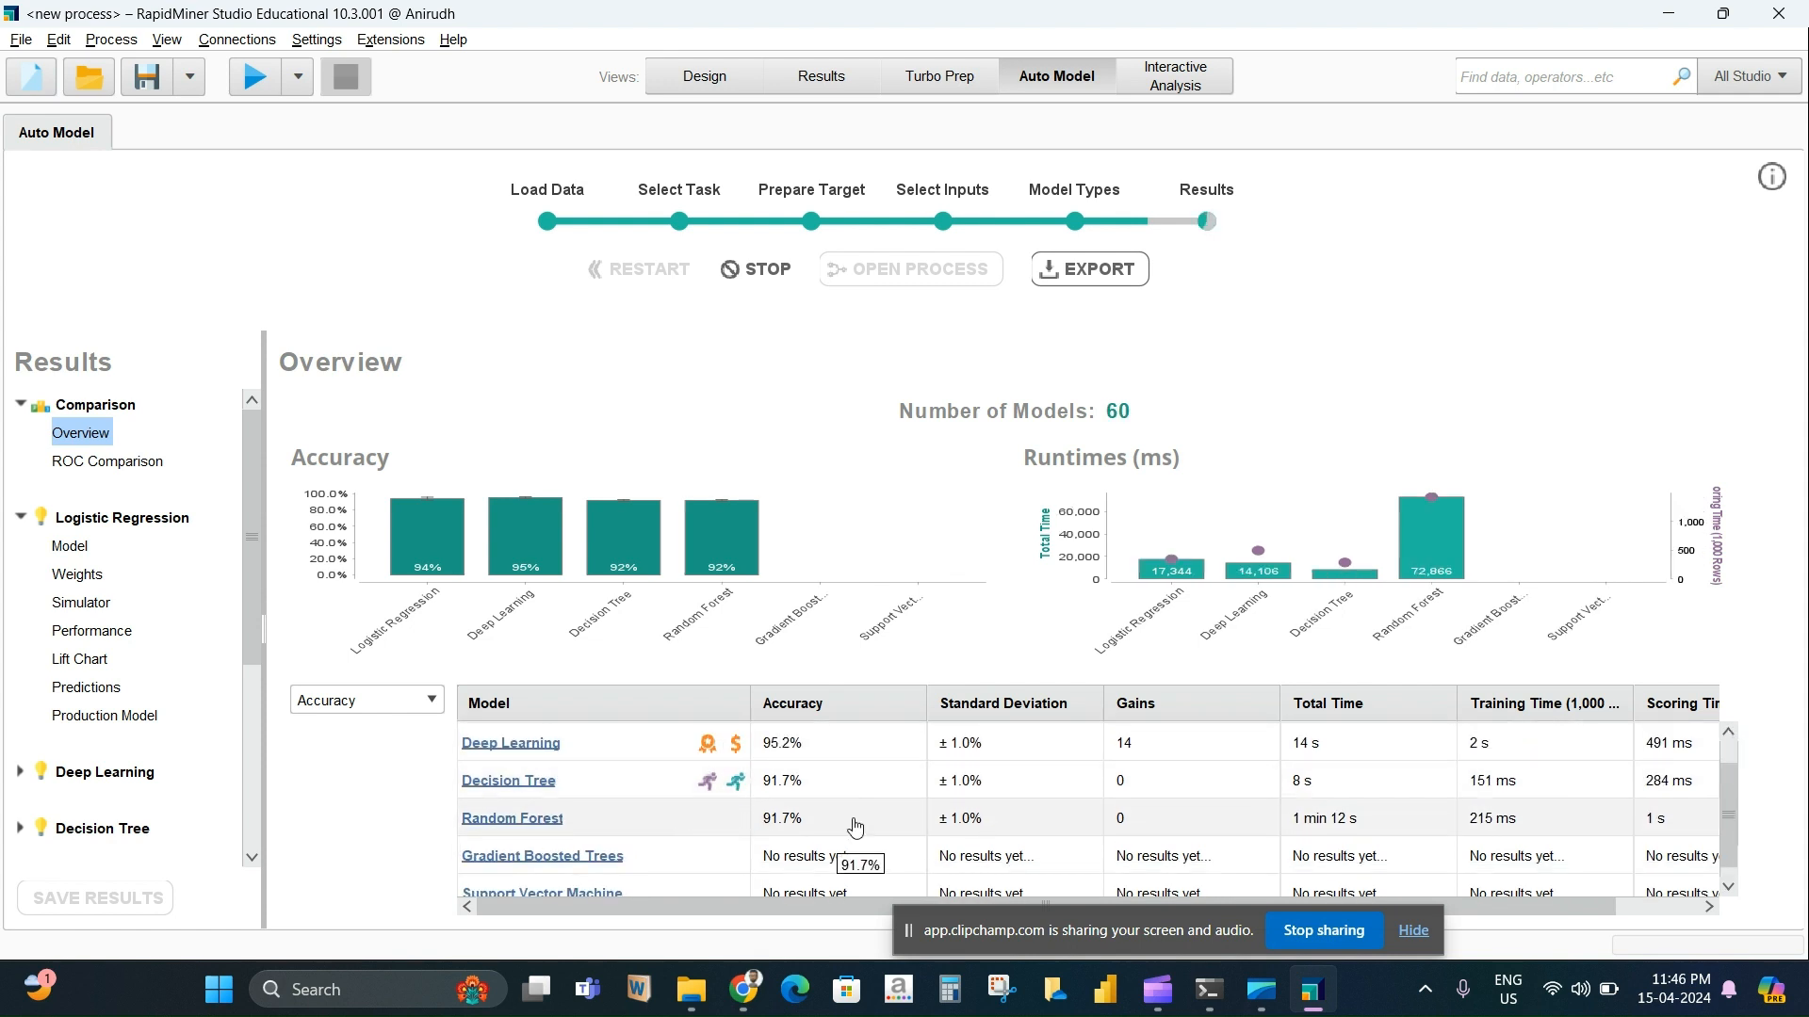
{"action": "scroll", "coordinate": [852, 821], "scroll_direction": "up", "scroll_amount": 1}
{"action": "scroll", "coordinate": [856, 821], "scroll_direction": "up", "scroll_amount": 1}
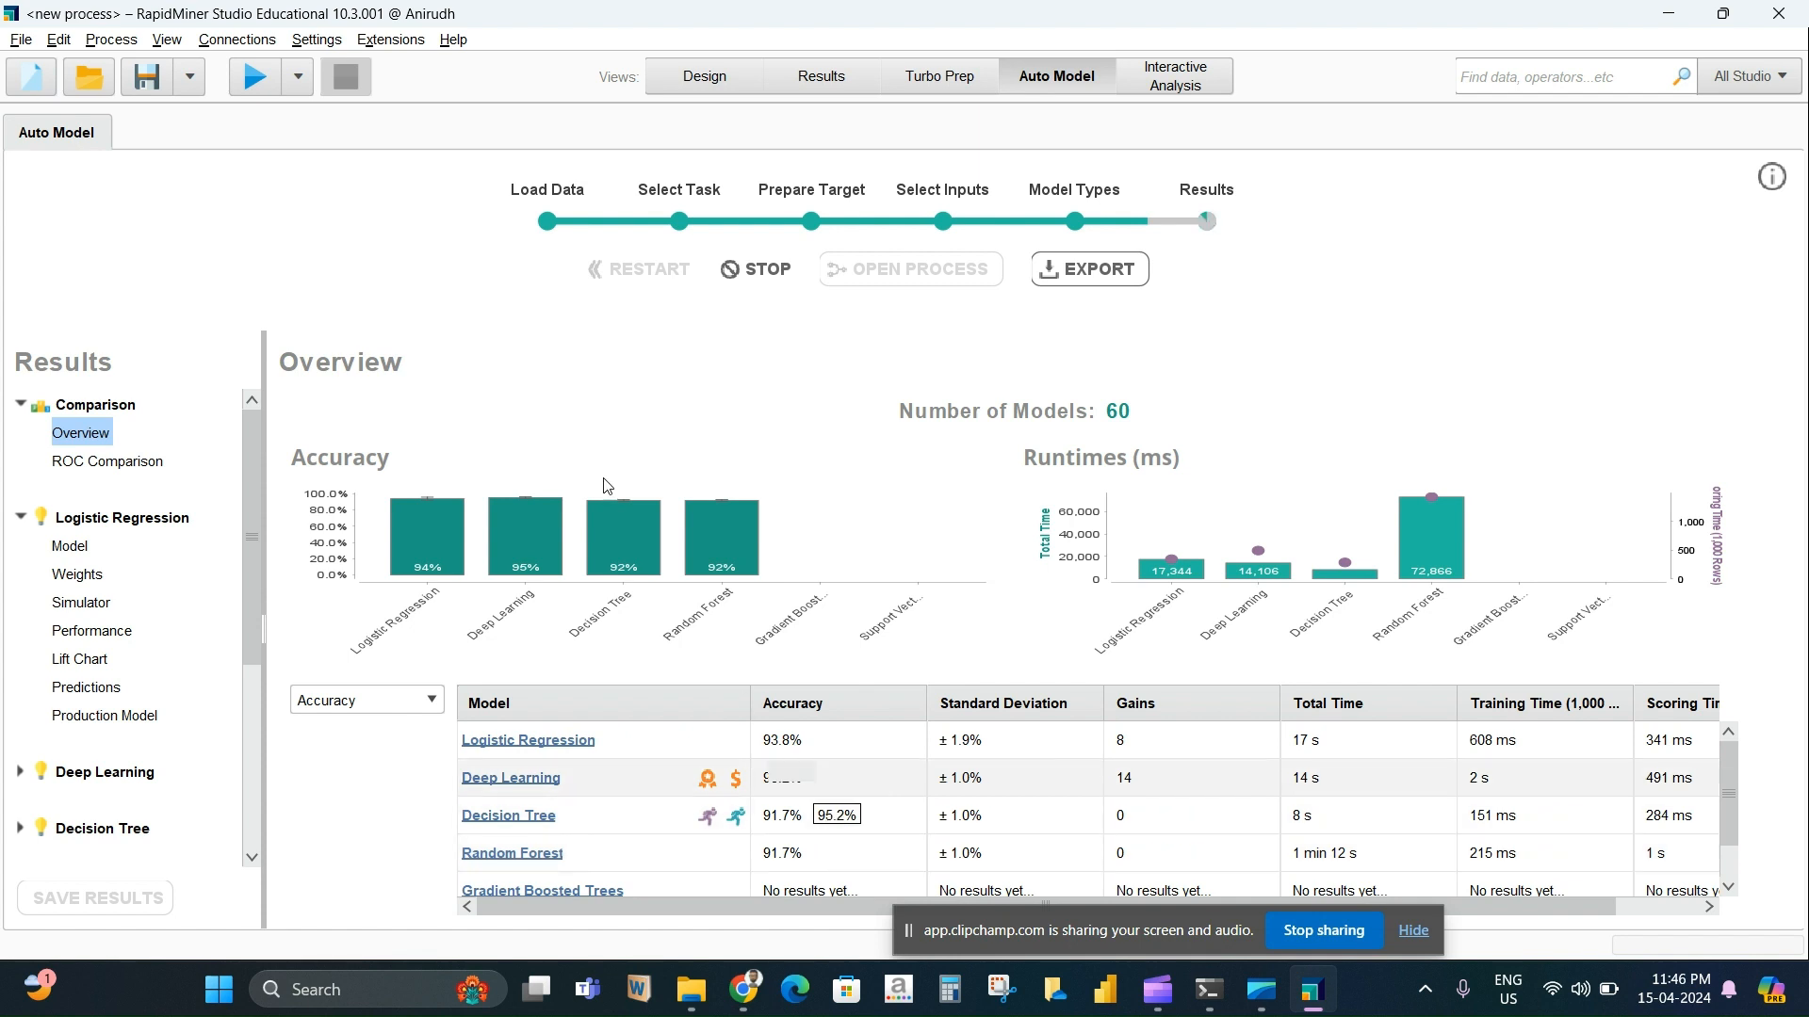
{"action": "left_click", "coordinate": [21, 40]}
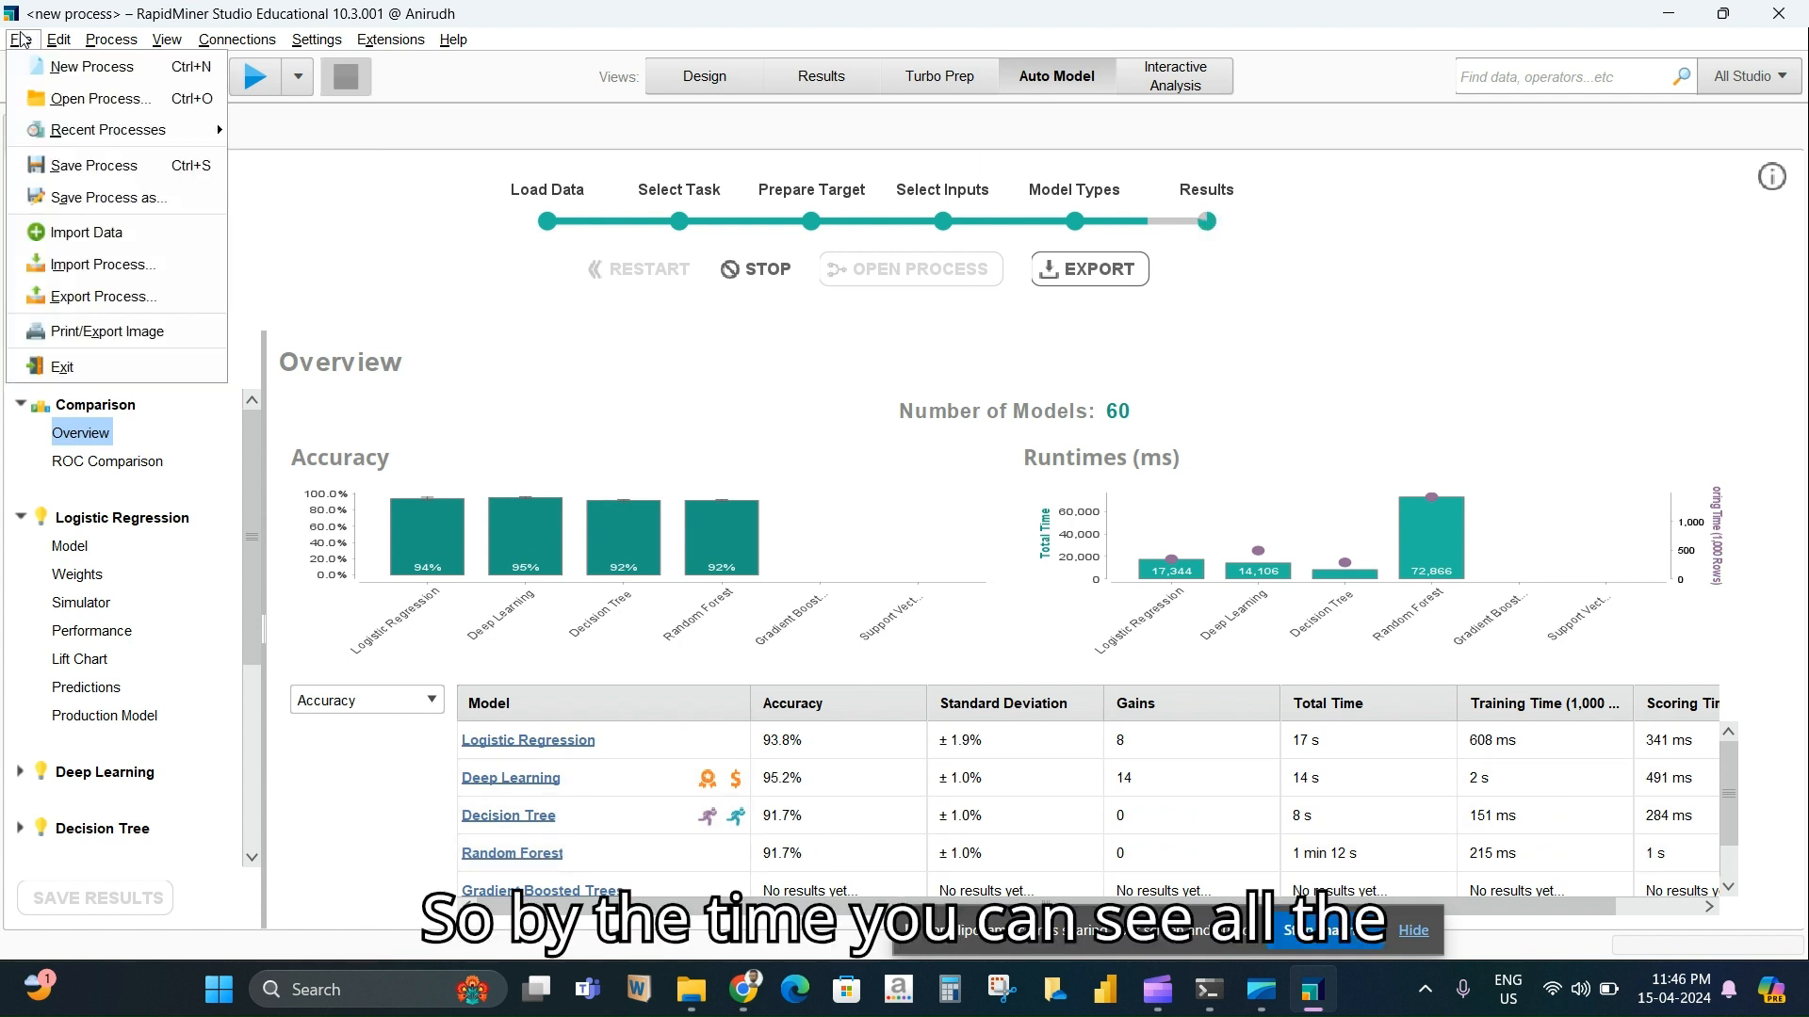
{"action": "mouse_move", "coordinate": [122, 132]}
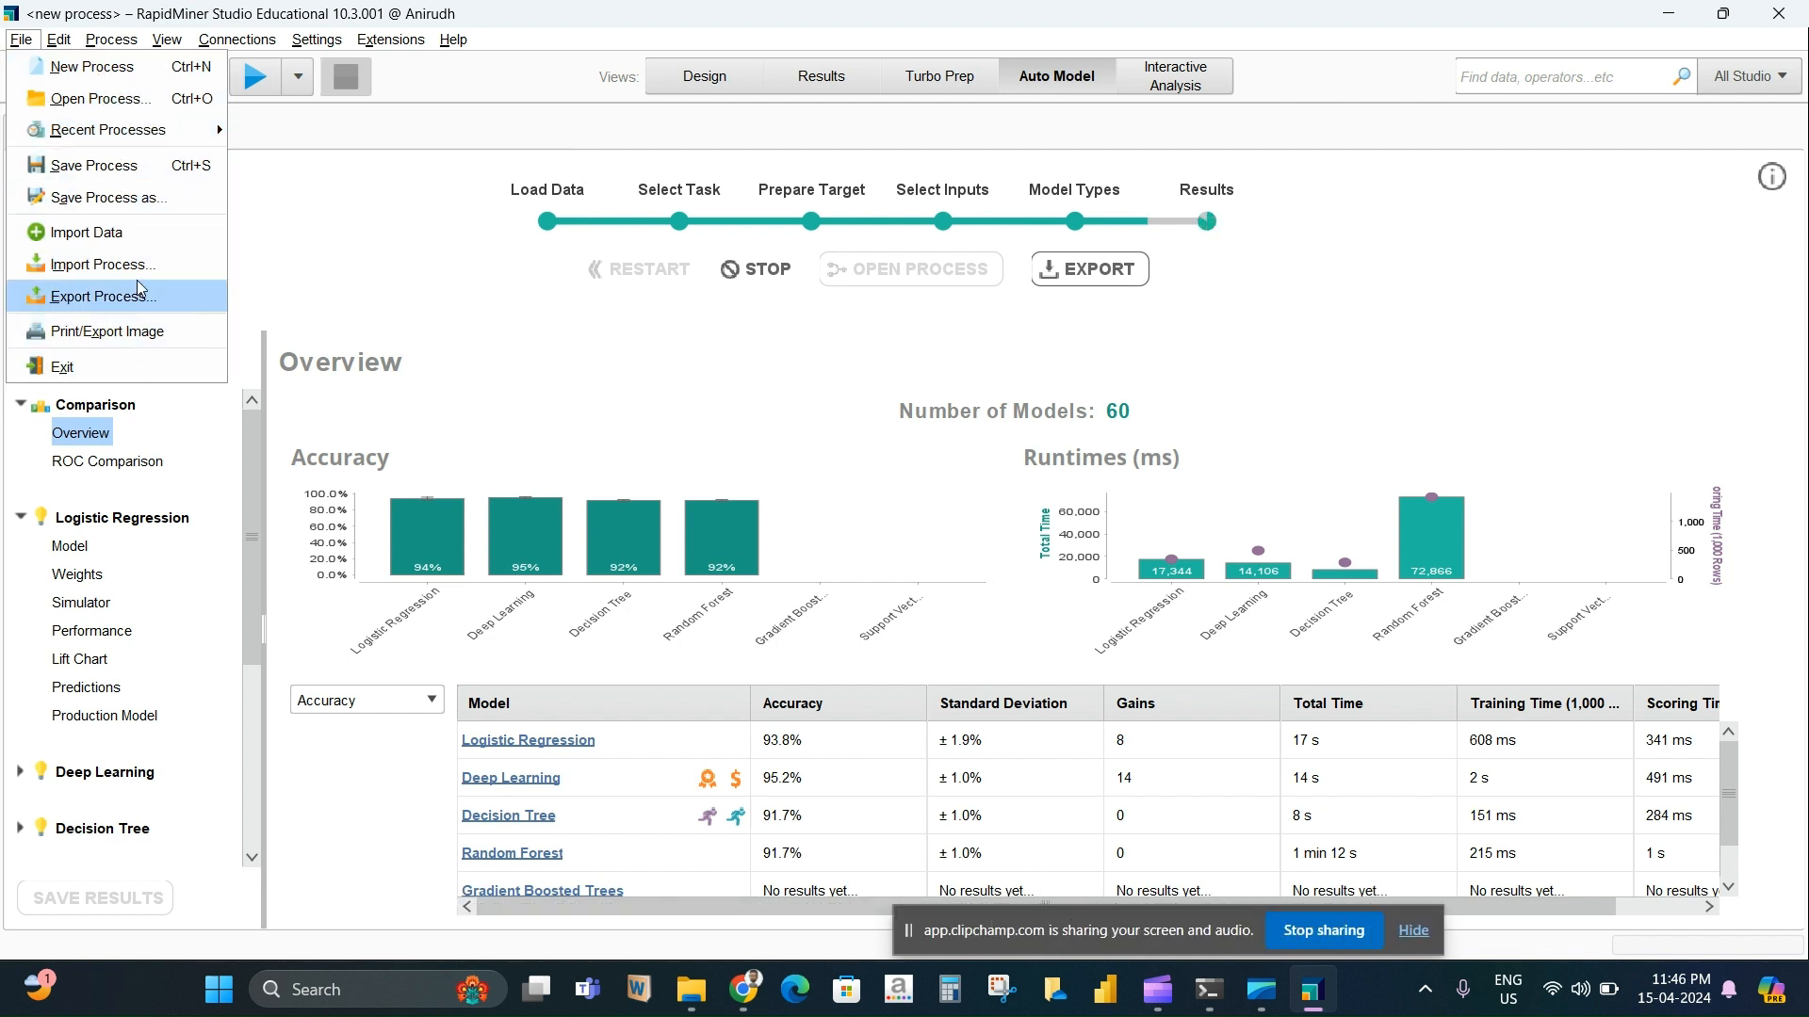
{"action": "mouse_move", "coordinate": [60, 42]}
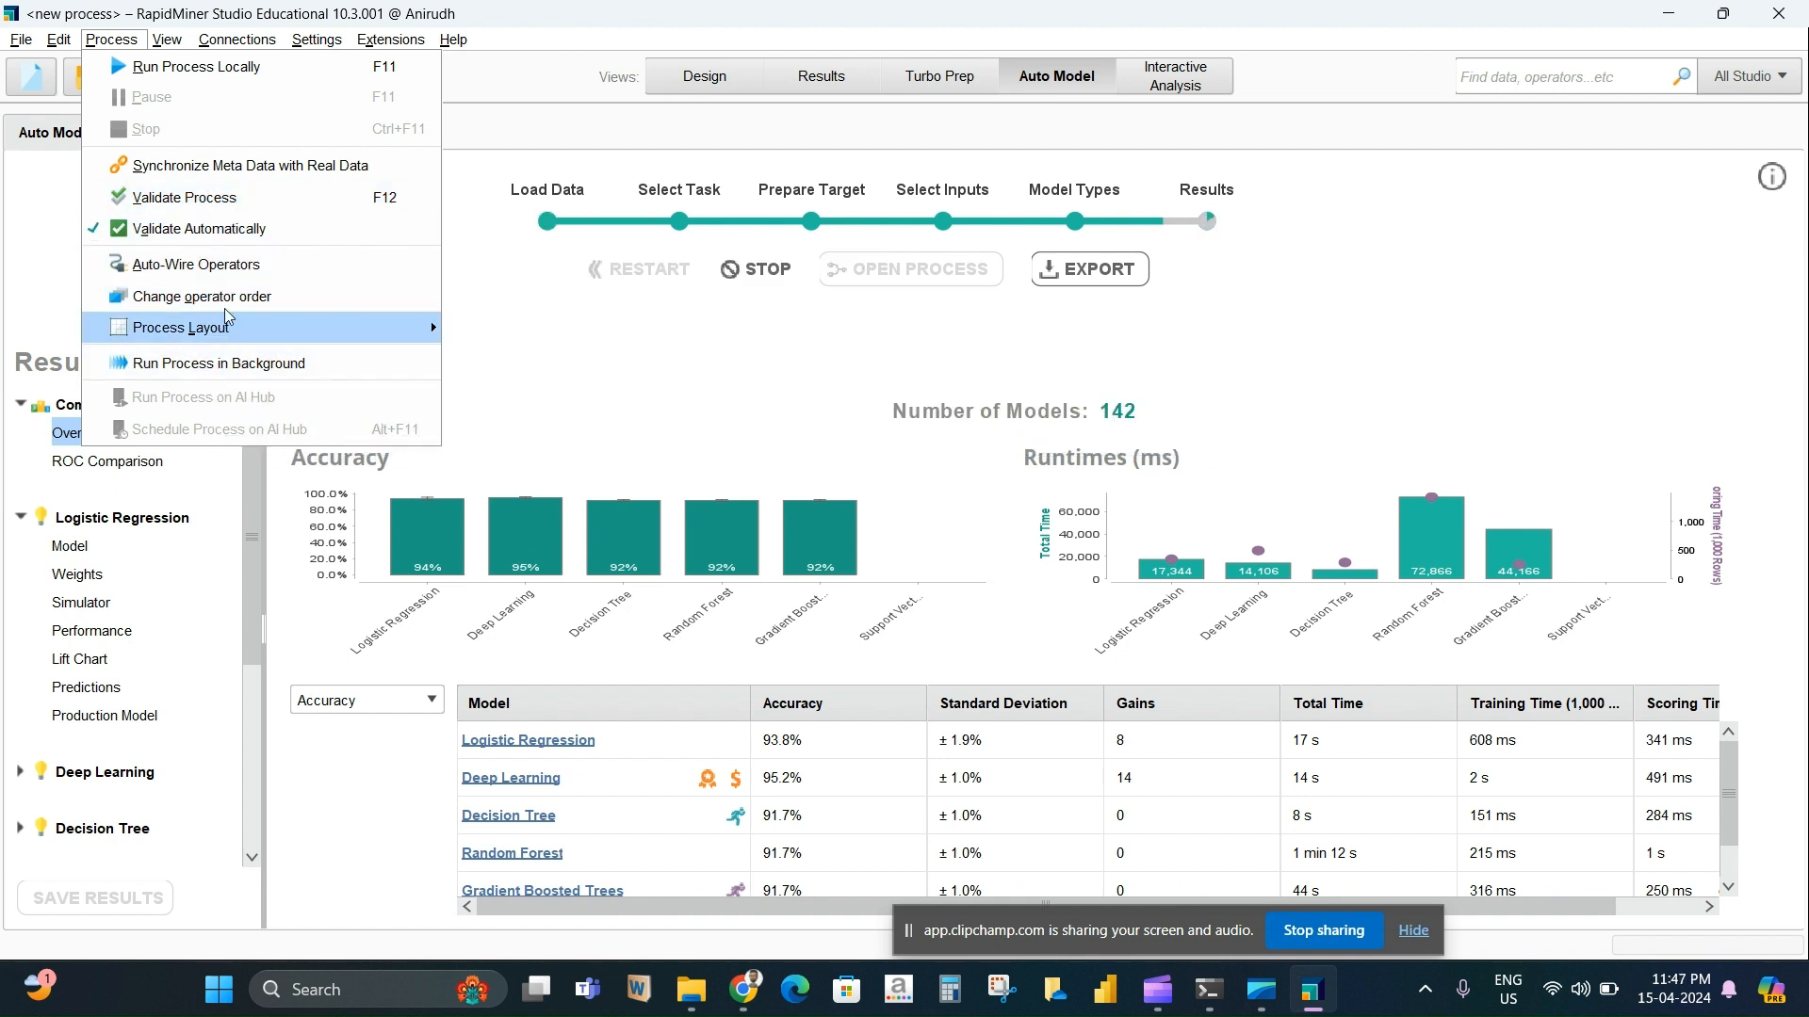
{"action": "mouse_move", "coordinate": [168, 42]}
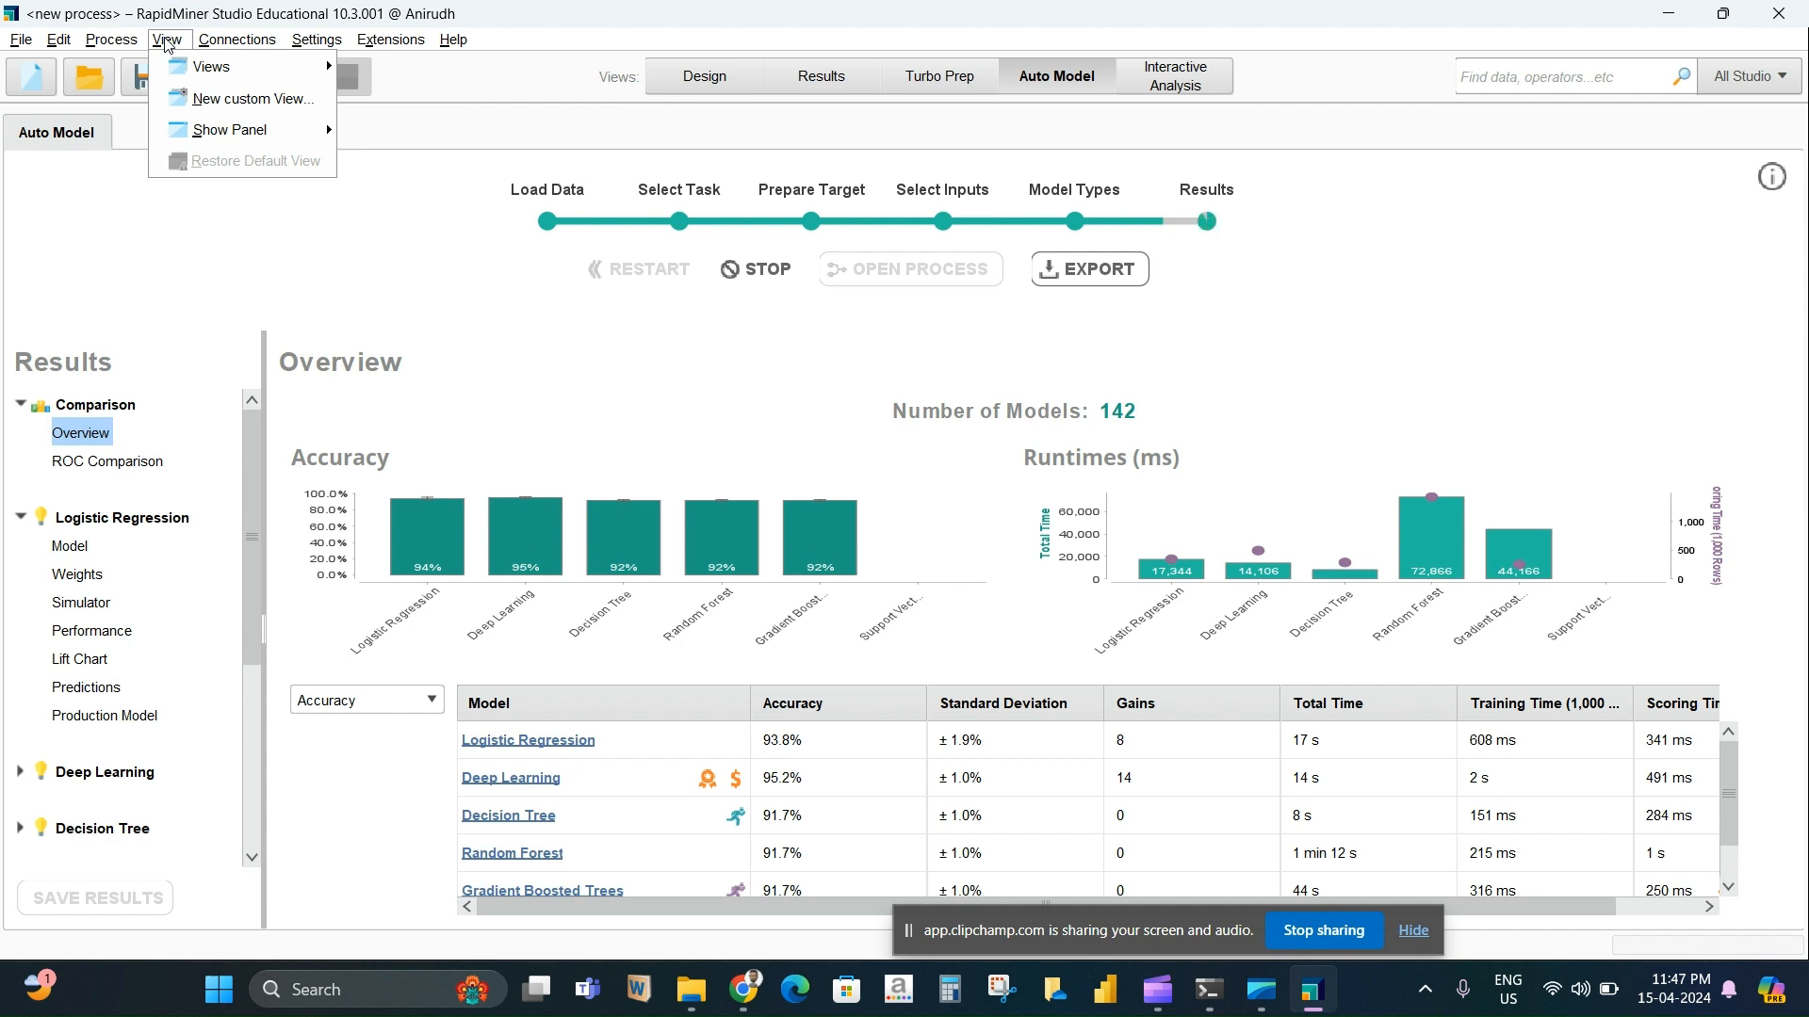
{"action": "mouse_move", "coordinate": [388, 31]}
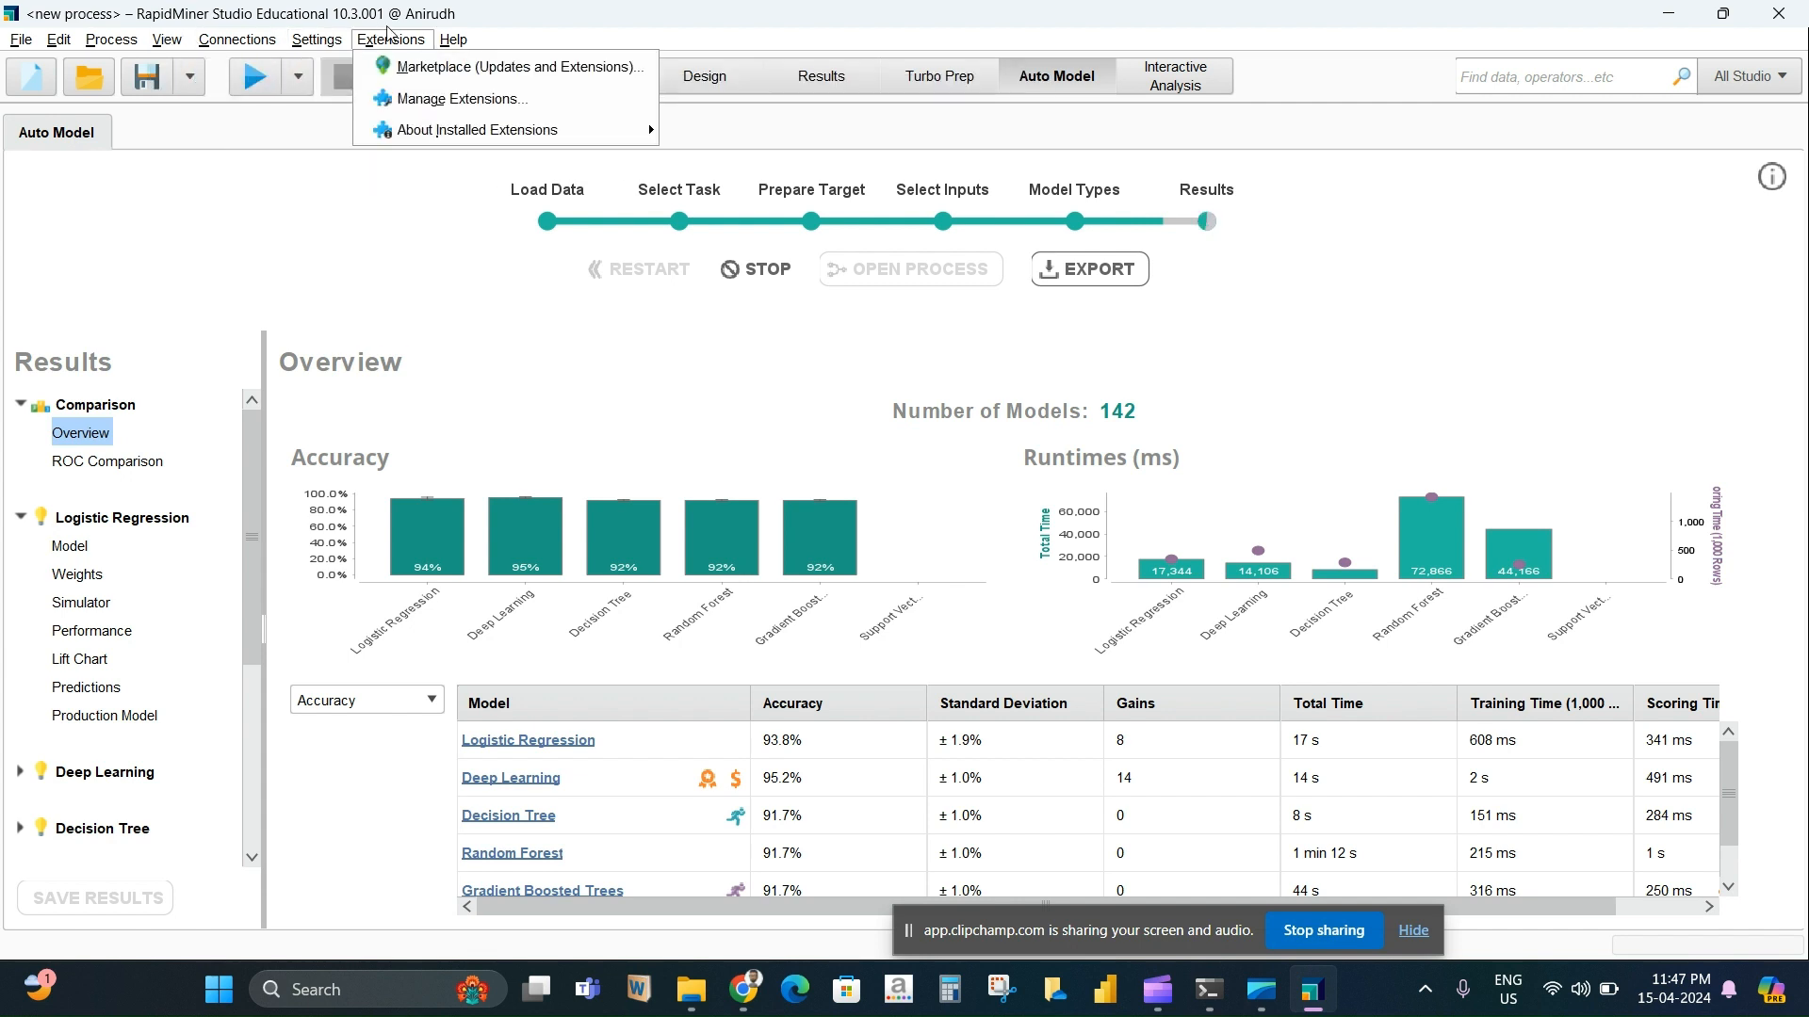
{"action": "mouse_move", "coordinate": [432, 139]}
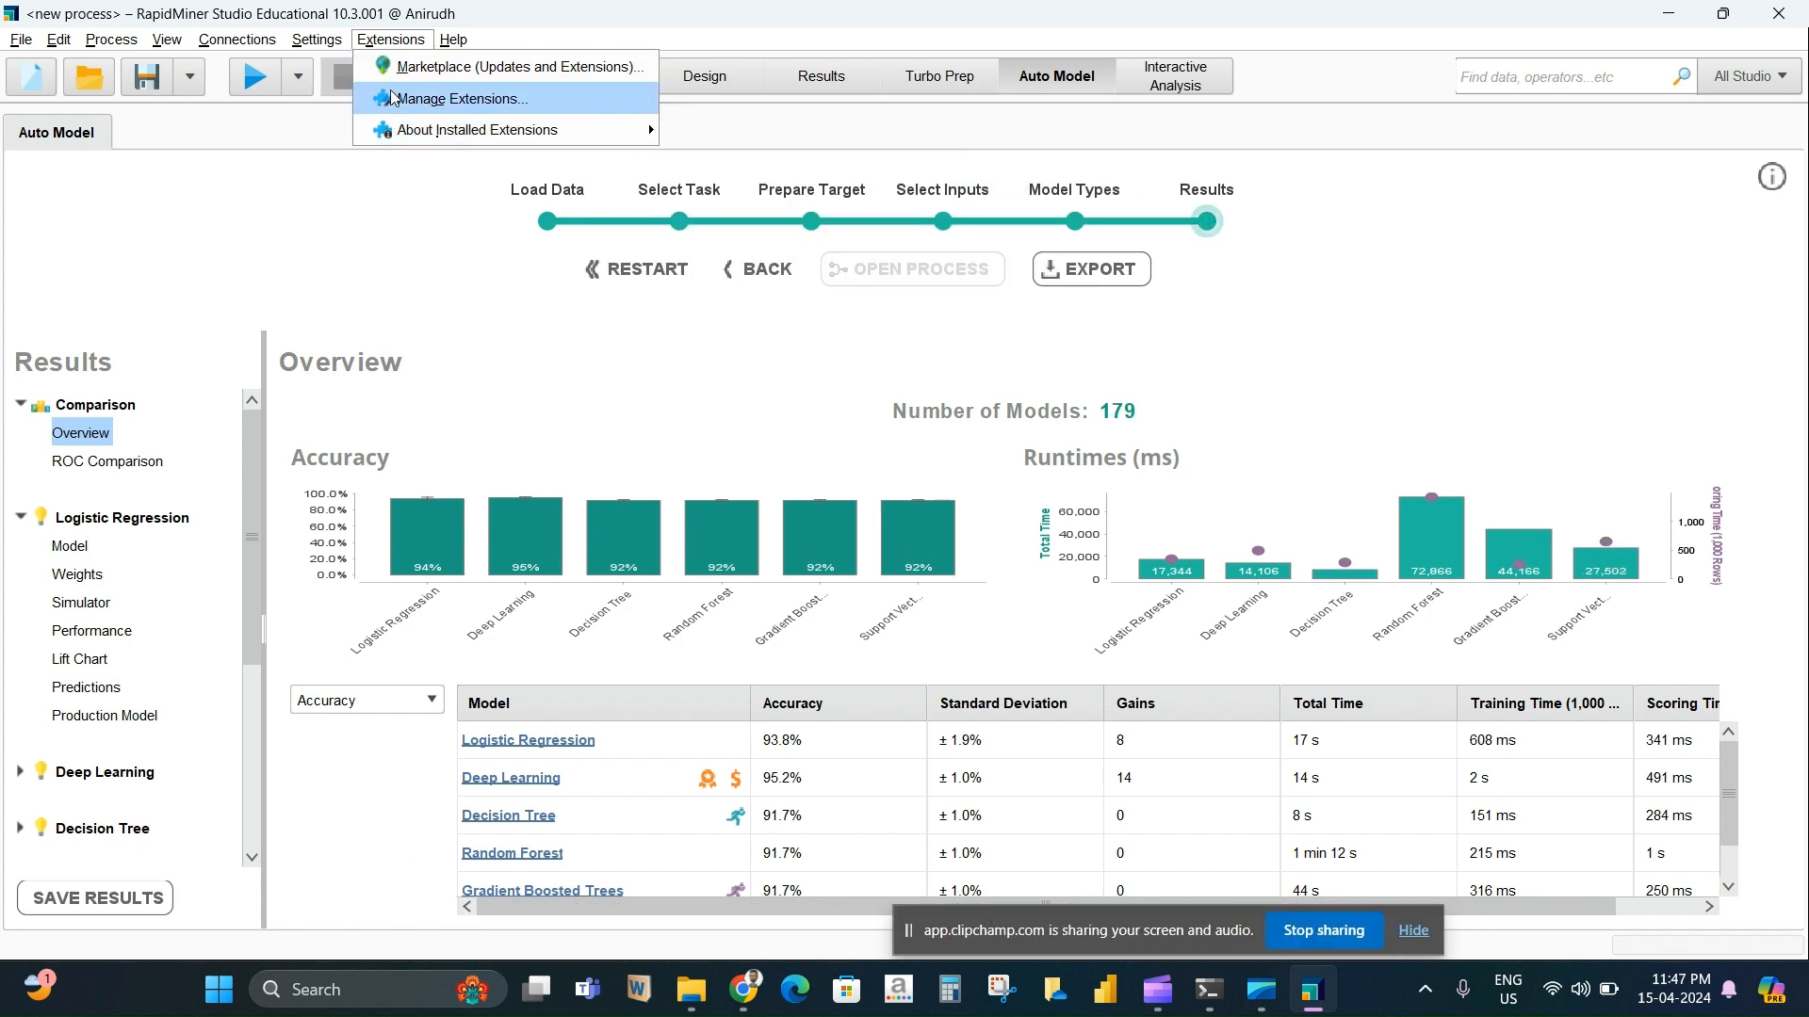
{"action": "left_click", "coordinate": [552, 19]}
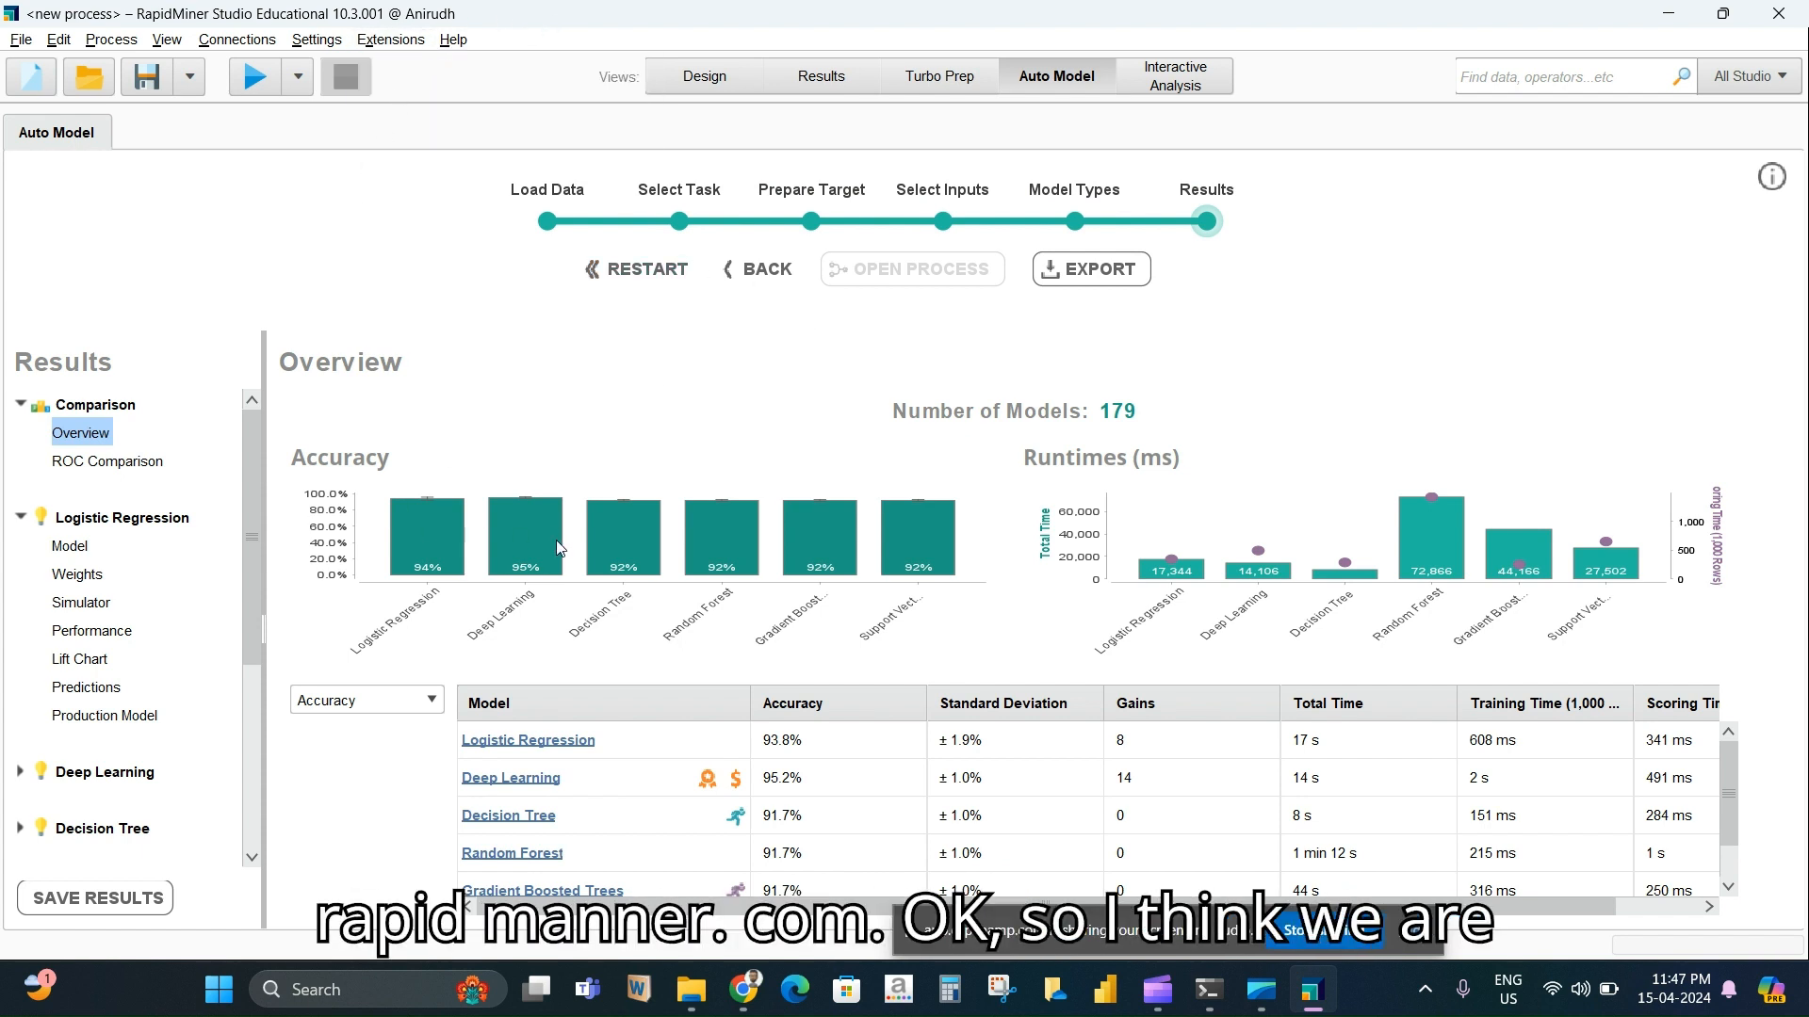
Compare the models by Classification Error, AUC and Precision in the results overview
{"action": "left_click", "coordinate": [430, 701]}
{"action": "left_click", "coordinate": [410, 743]}
{"action": "left_click", "coordinate": [431, 701]}
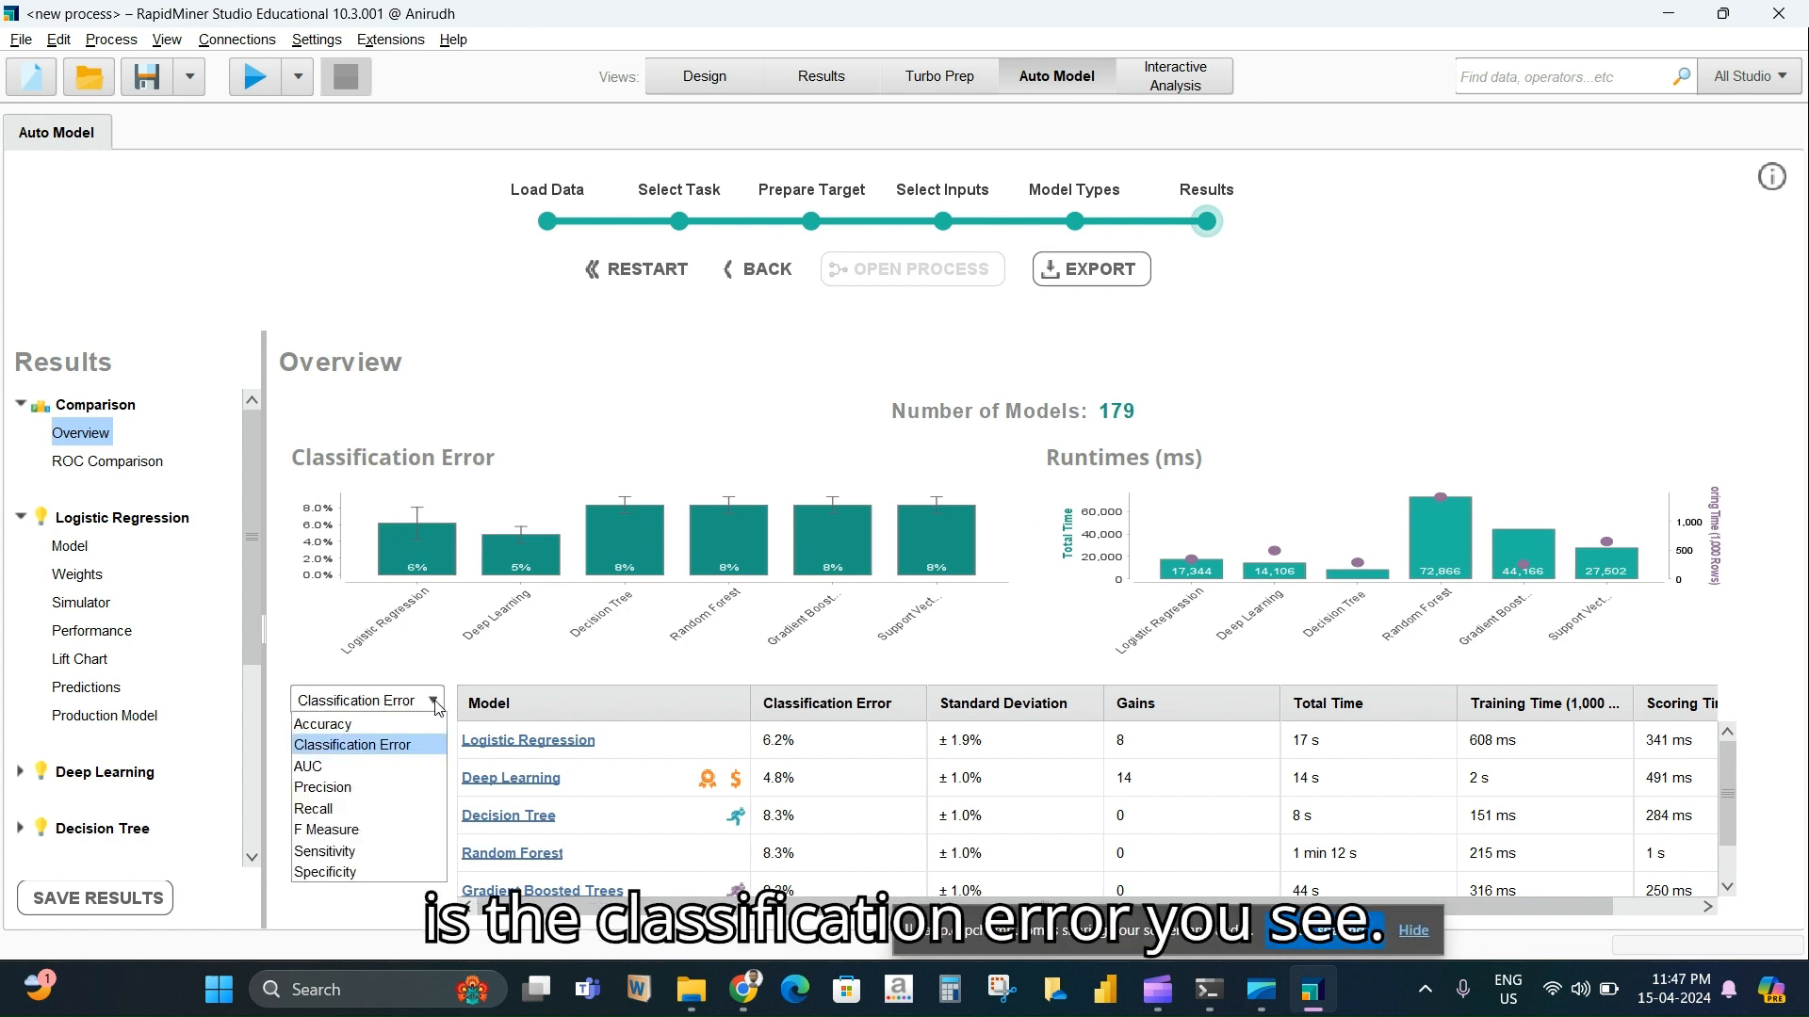
{"action": "left_click", "coordinate": [414, 766]}
{"action": "left_click", "coordinate": [432, 716]}
{"action": "left_click", "coordinate": [398, 787]}
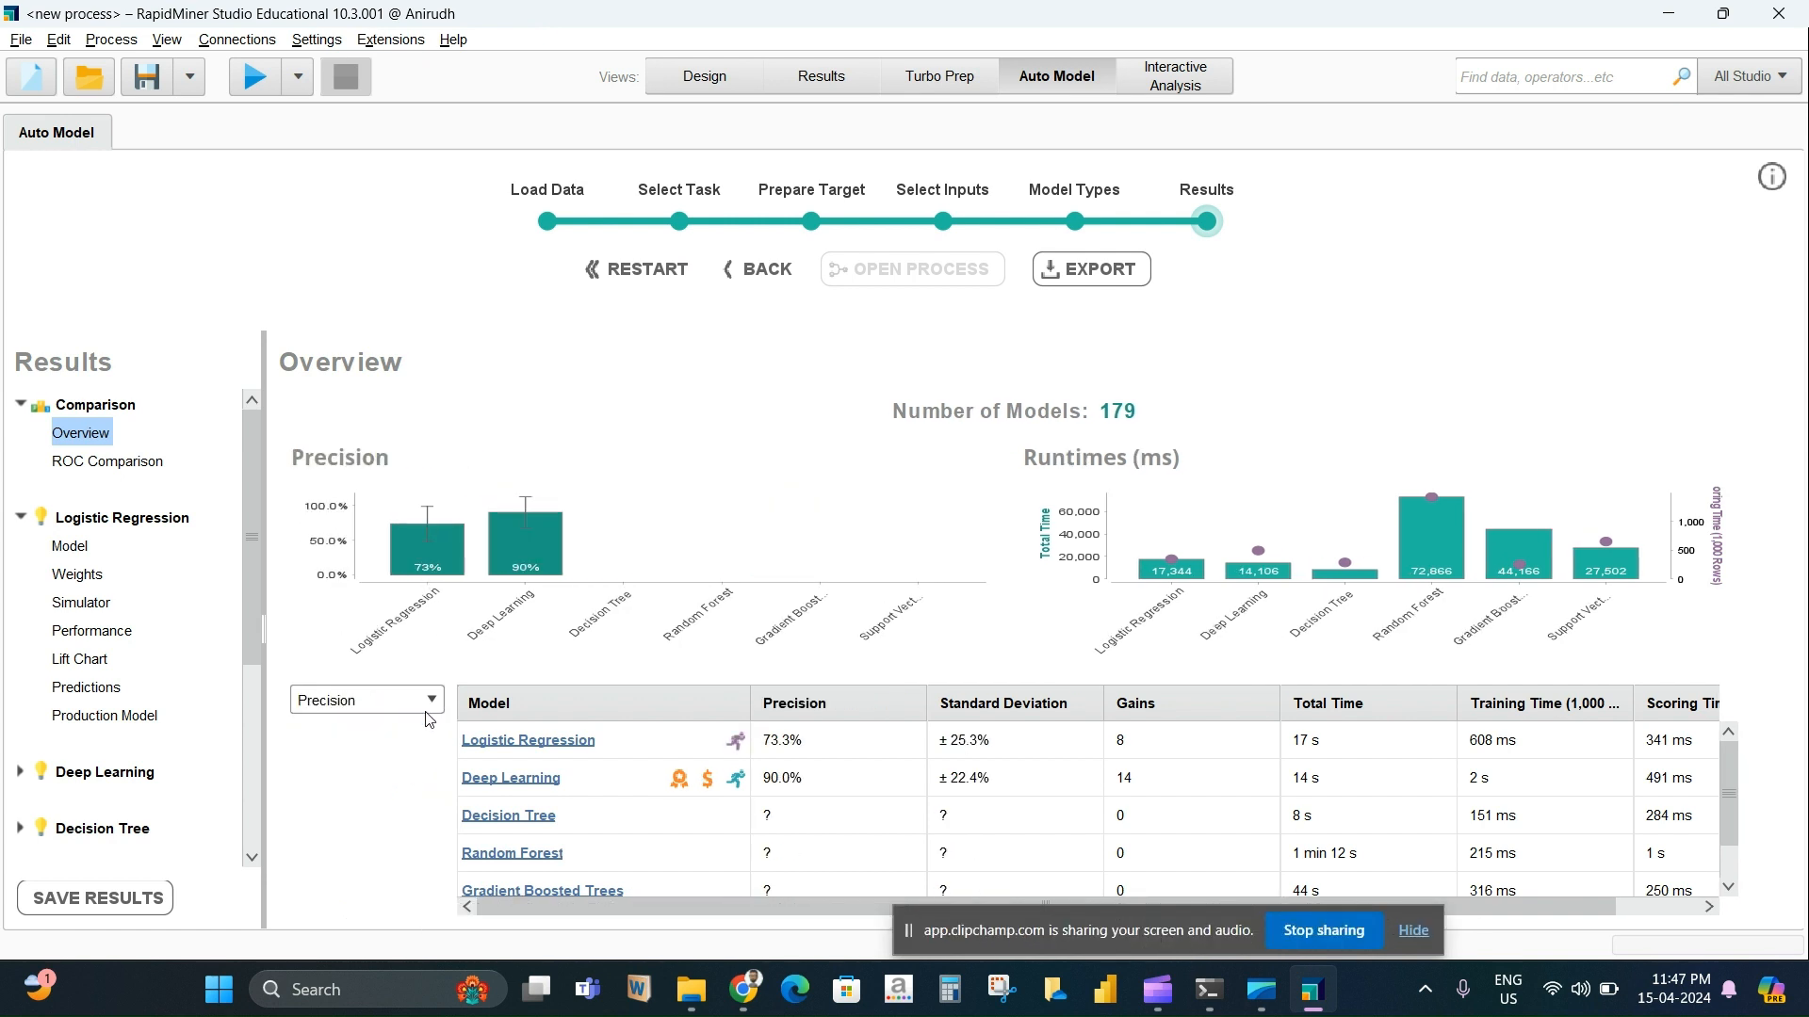
Compare the models by Recall, Sensitivity and Specificity in the results overview
{"action": "left_click", "coordinate": [430, 718]}
{"action": "left_click", "coordinate": [407, 808]}
{"action": "left_click", "coordinate": [433, 702]}
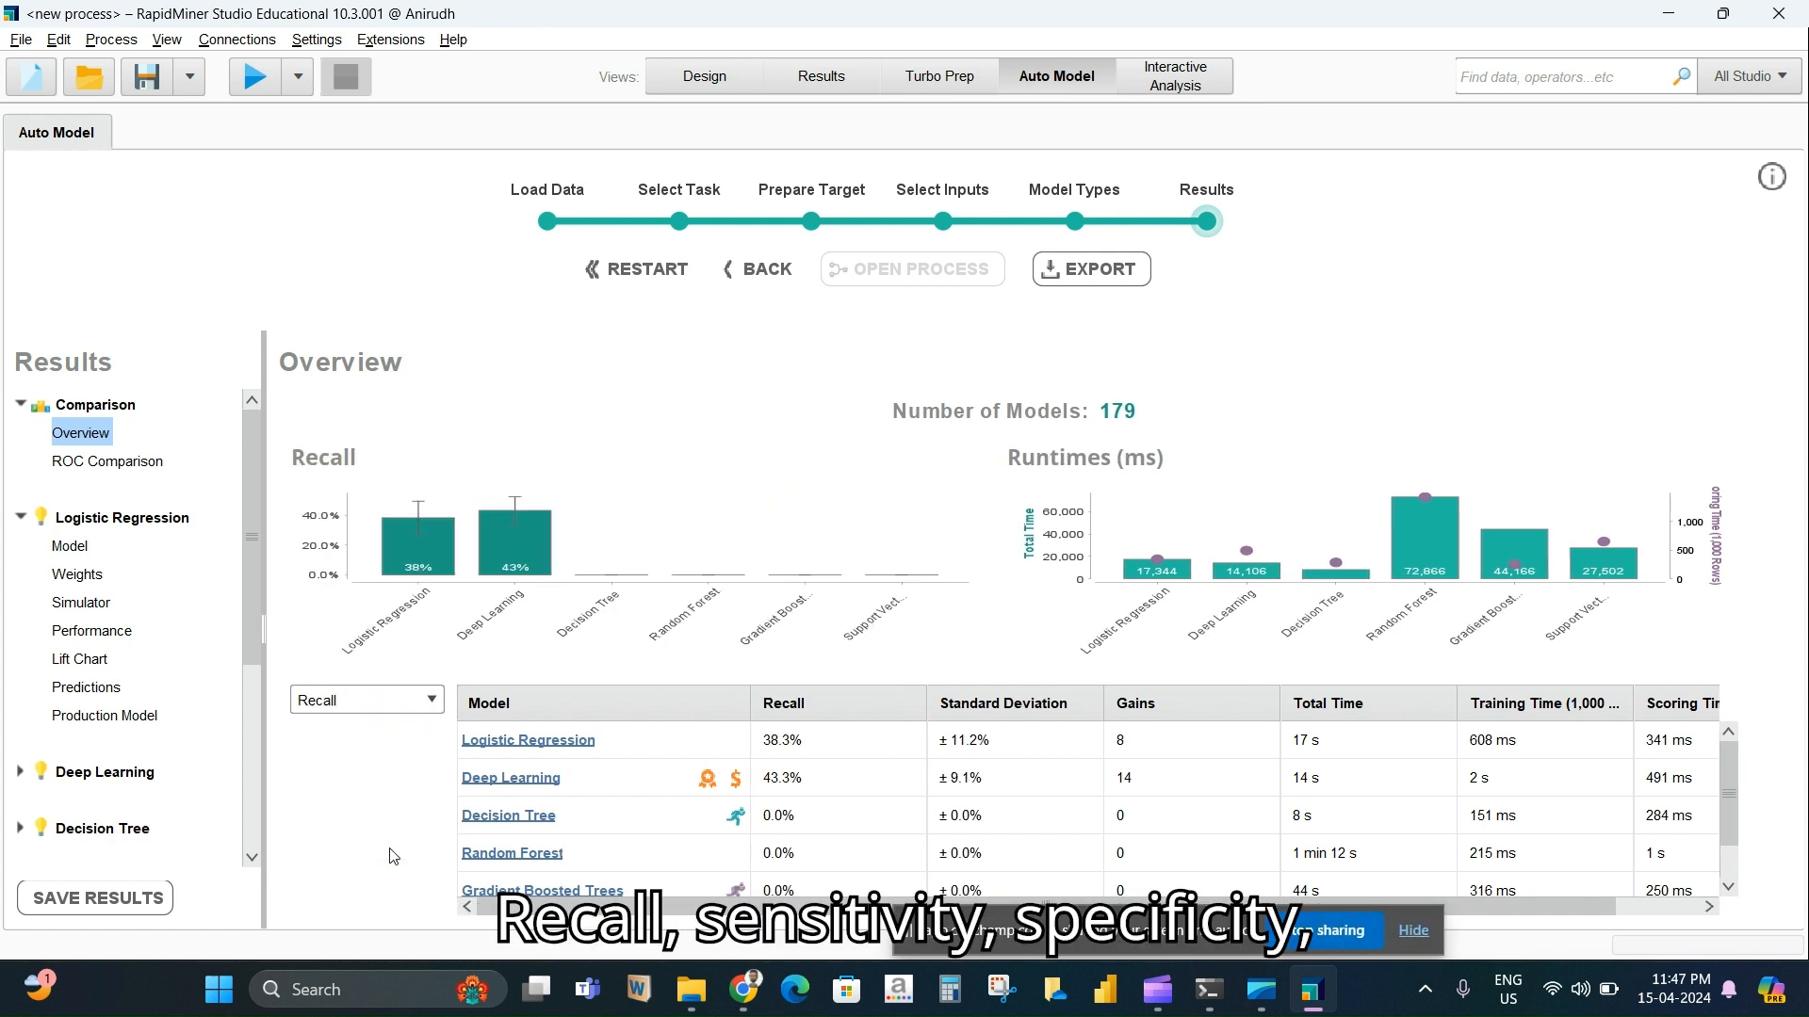
{"action": "left_click", "coordinate": [392, 850]}
{"action": "left_click", "coordinate": [430, 701]}
{"action": "left_click", "coordinate": [405, 872]}
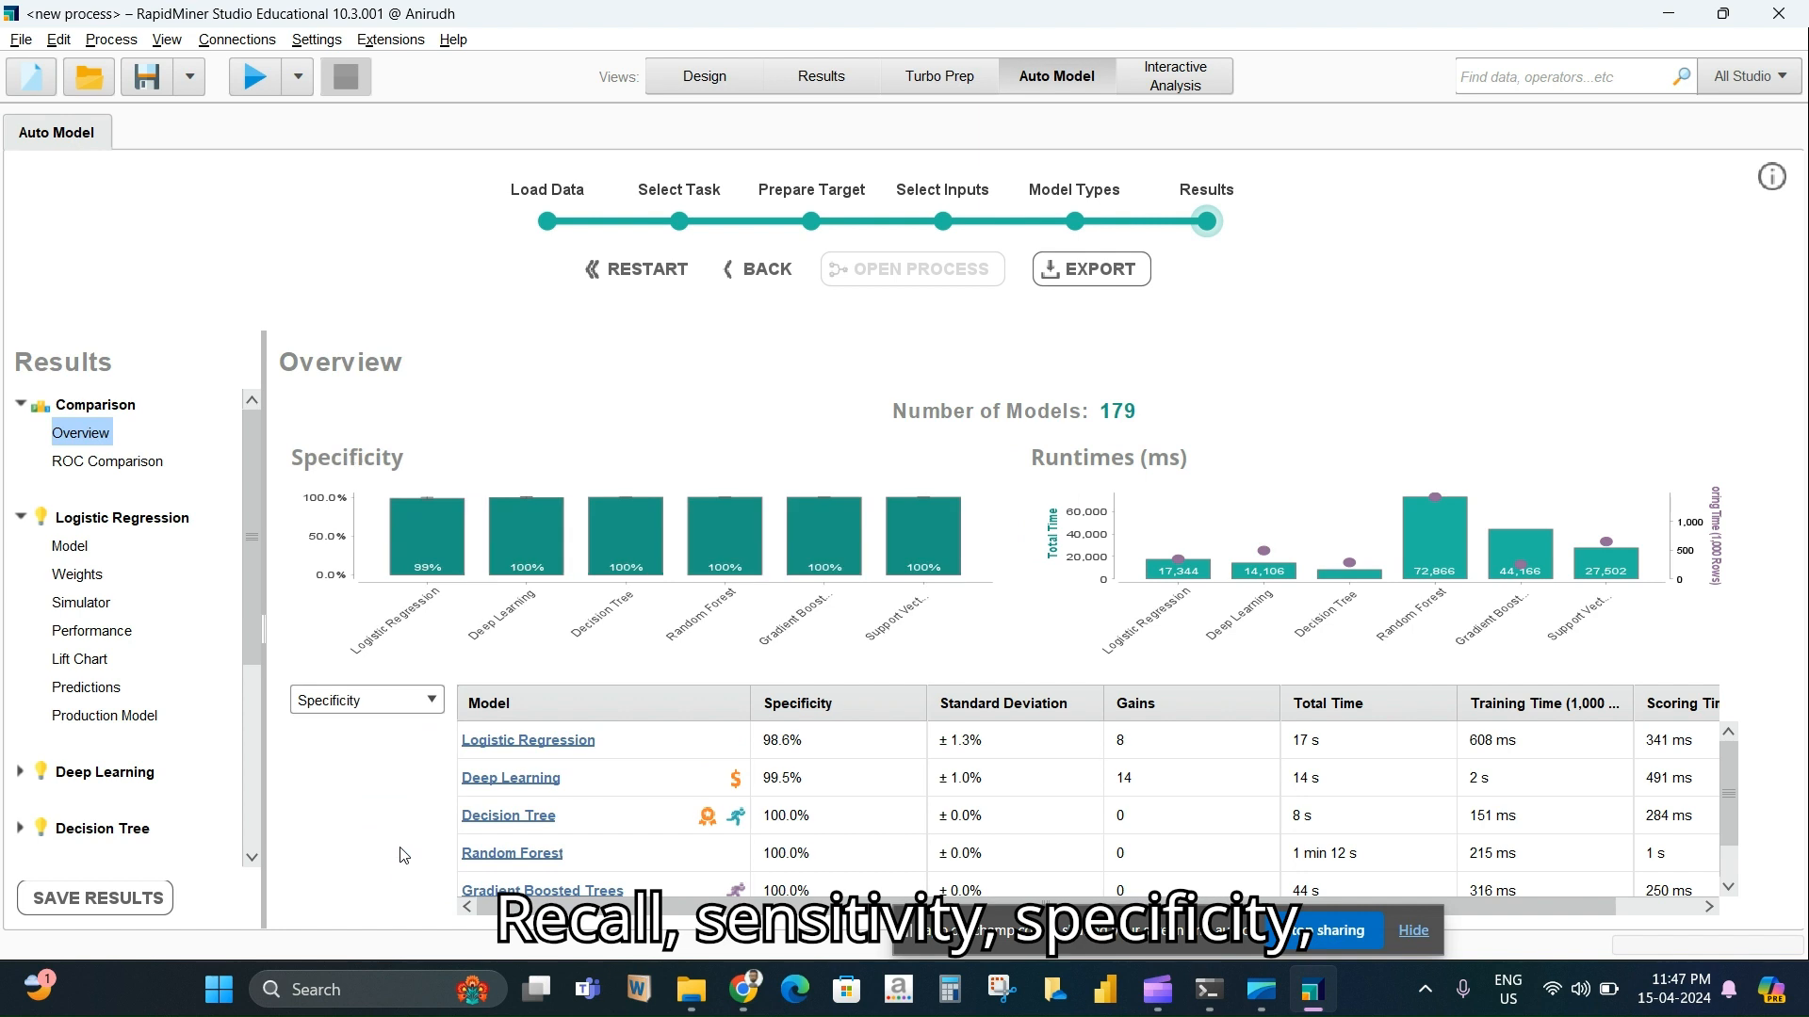
Return the comparison metric to Accuracy and check the accuracy of all six models in the table
{"action": "left_click", "coordinate": [429, 701]}
{"action": "left_click", "coordinate": [376, 727]}
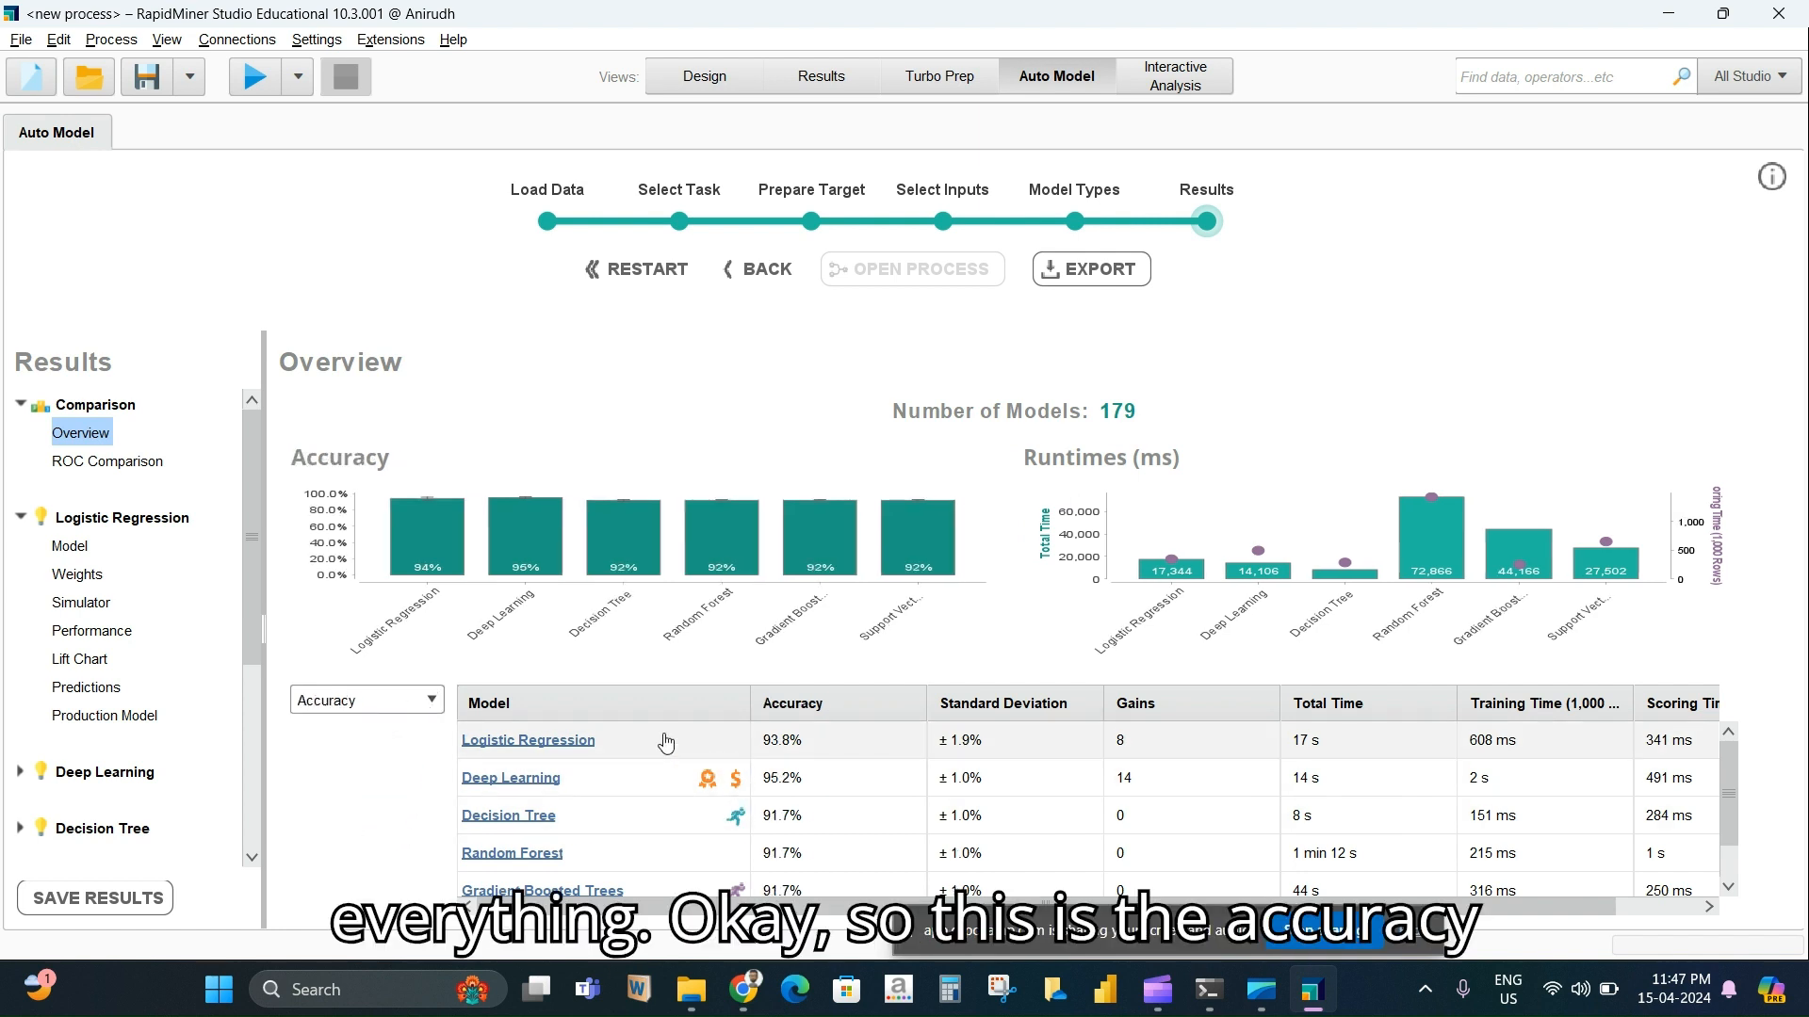
{"action": "scroll", "coordinate": [839, 800], "scroll_direction": "down", "scroll_amount": 1}
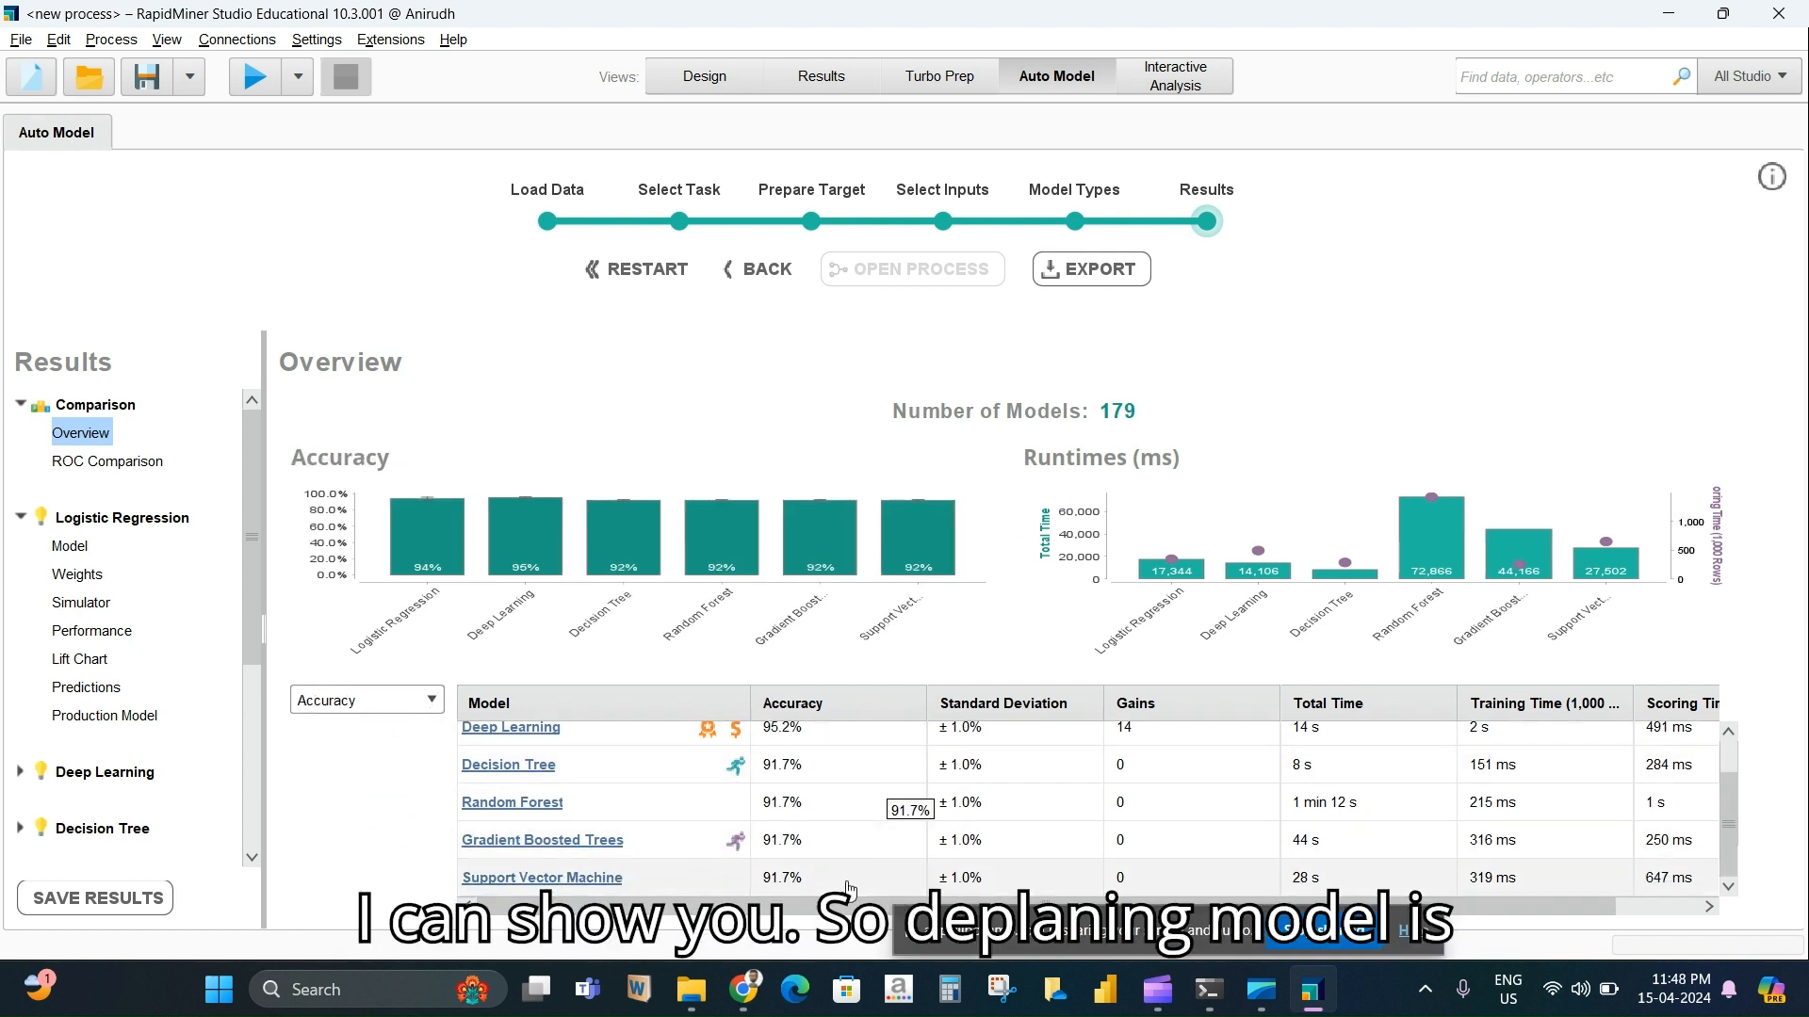
{"action": "scroll", "coordinate": [851, 876], "scroll_direction": "up", "scroll_amount": 1}
View the Deep Learning model's details and open the process behind it in the design view
{"action": "left_click", "coordinate": [542, 782]}
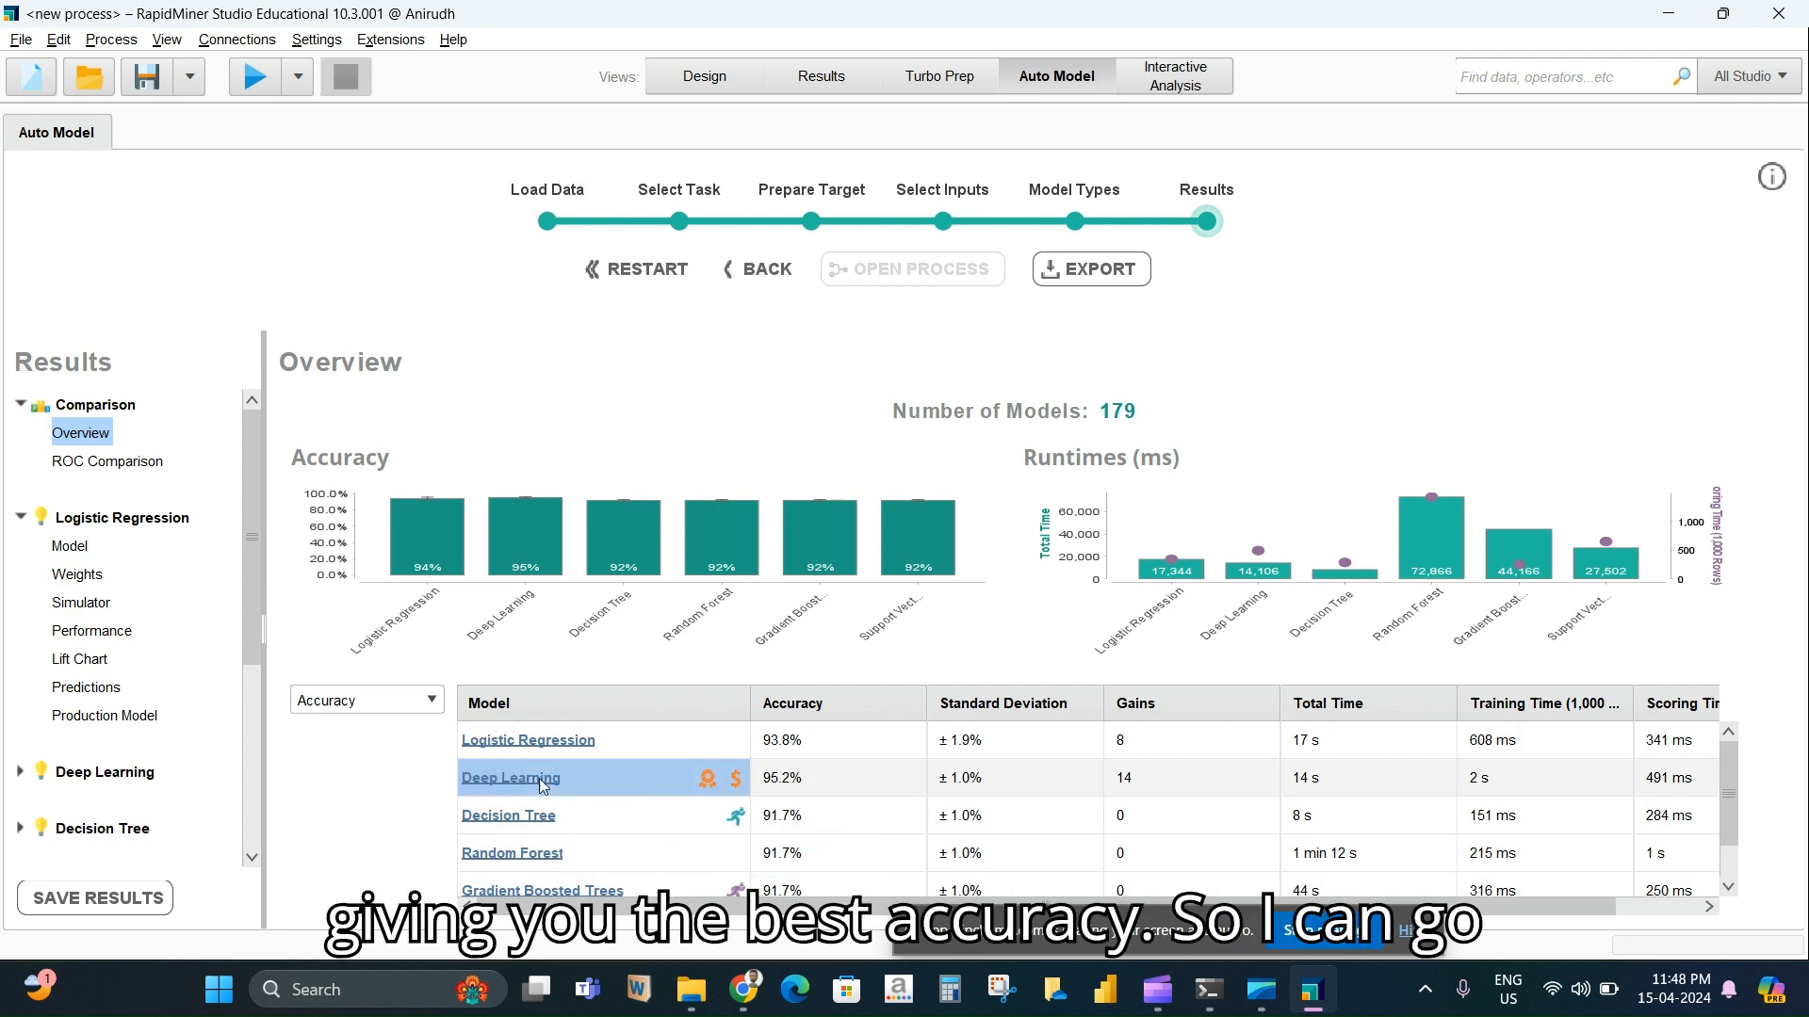
{"action": "scroll", "coordinate": [873, 471], "scroll_direction": "up", "scroll_amount": 3}
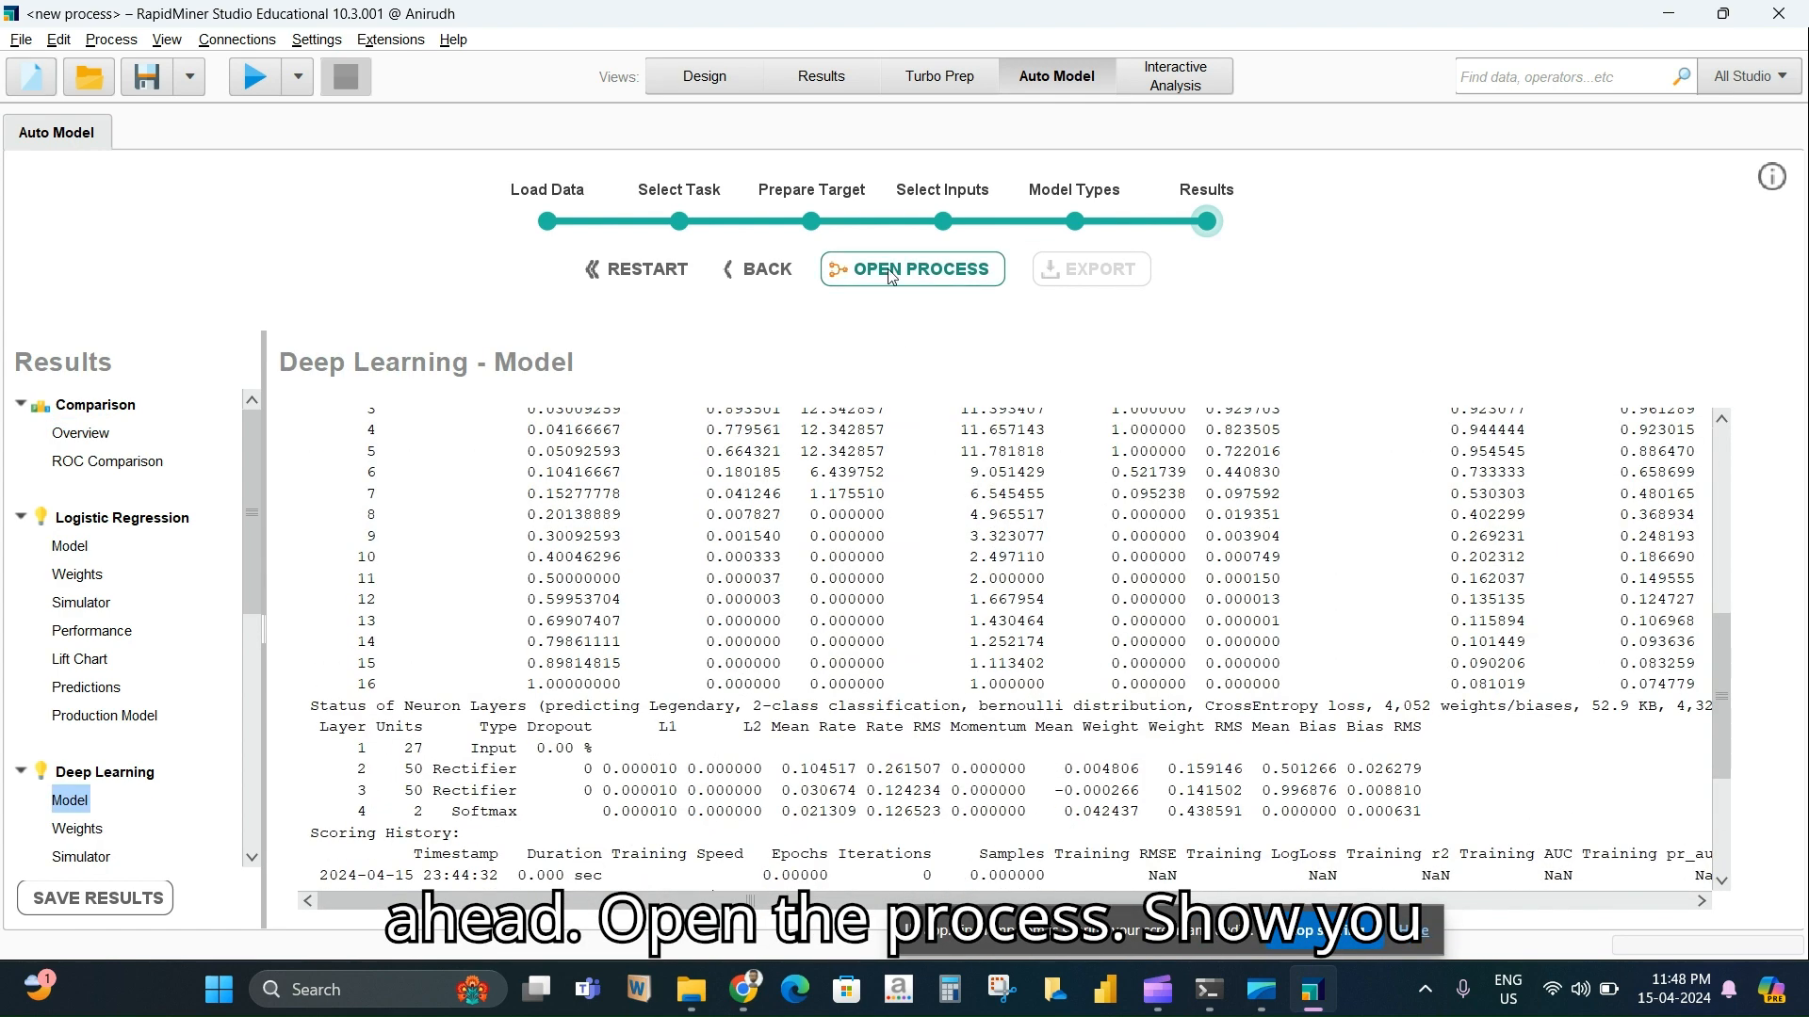
{"action": "left_click", "coordinate": [887, 271]}
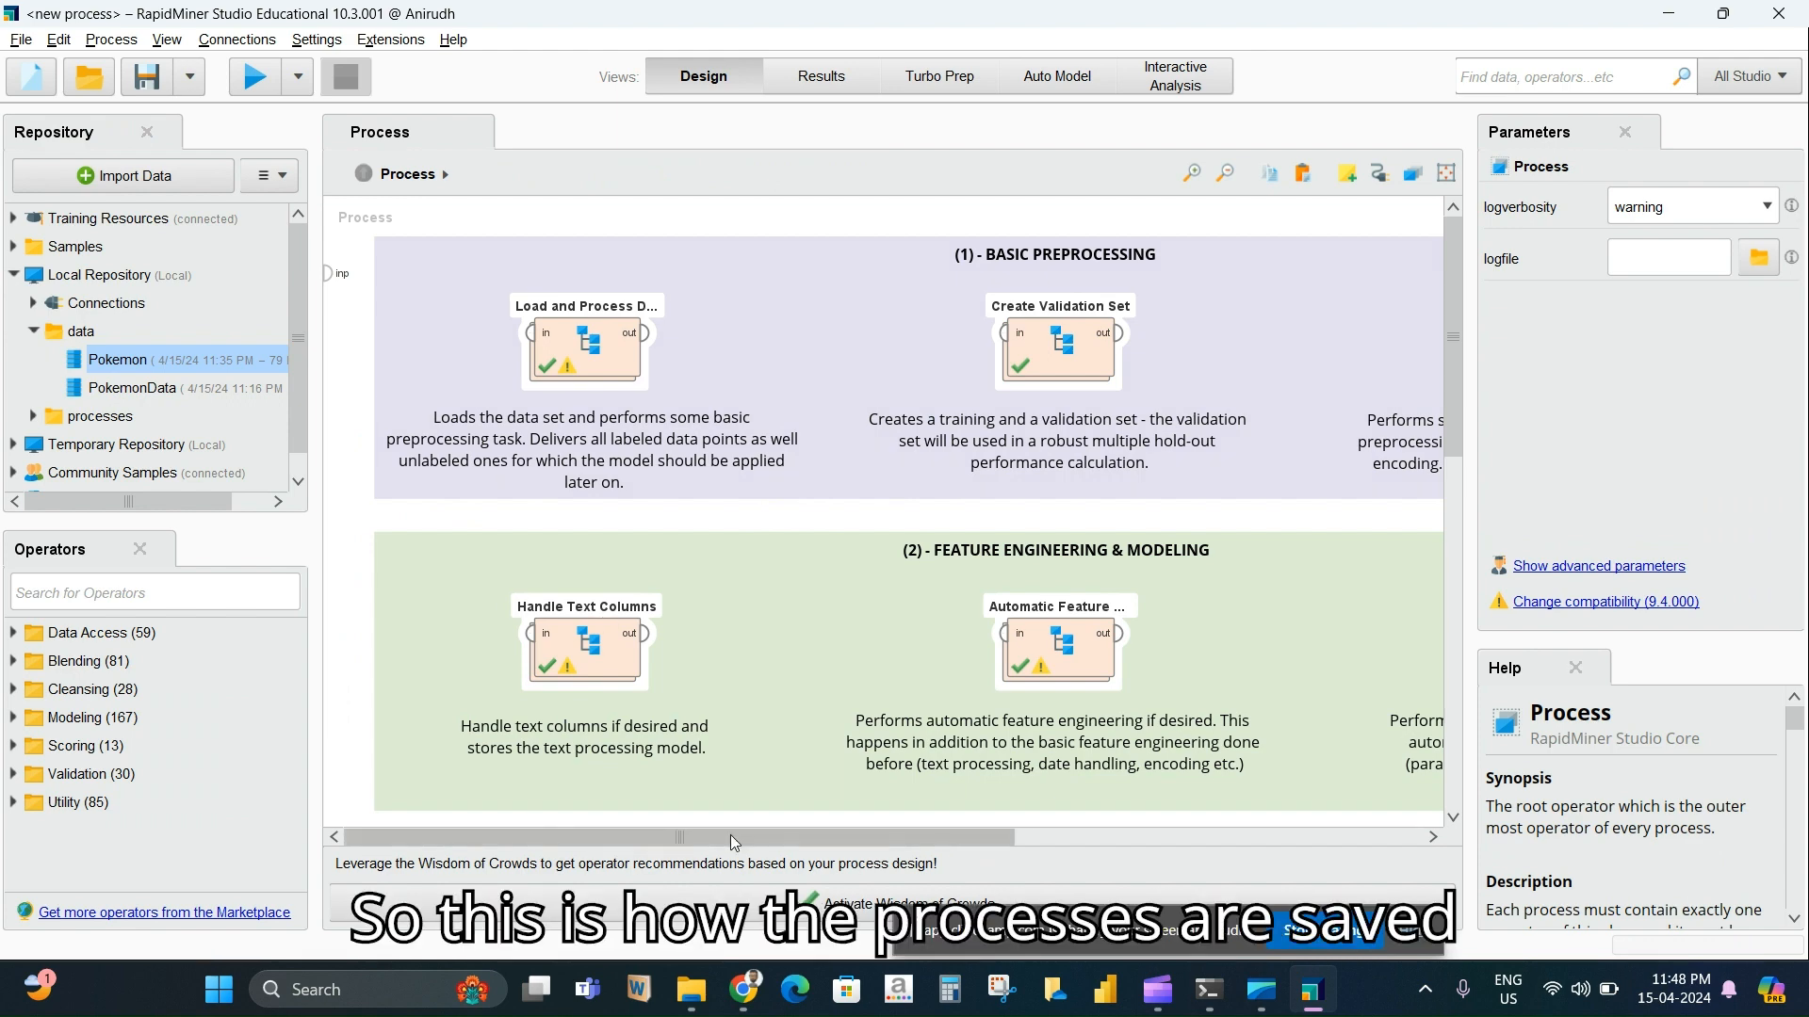
Inspect the process stages up to Process Results and zoom the canvas out to 25% for the whole workflow
{"action": "left_click_drag", "start_coordinate": [731, 835], "coordinate": [1149, 879]}
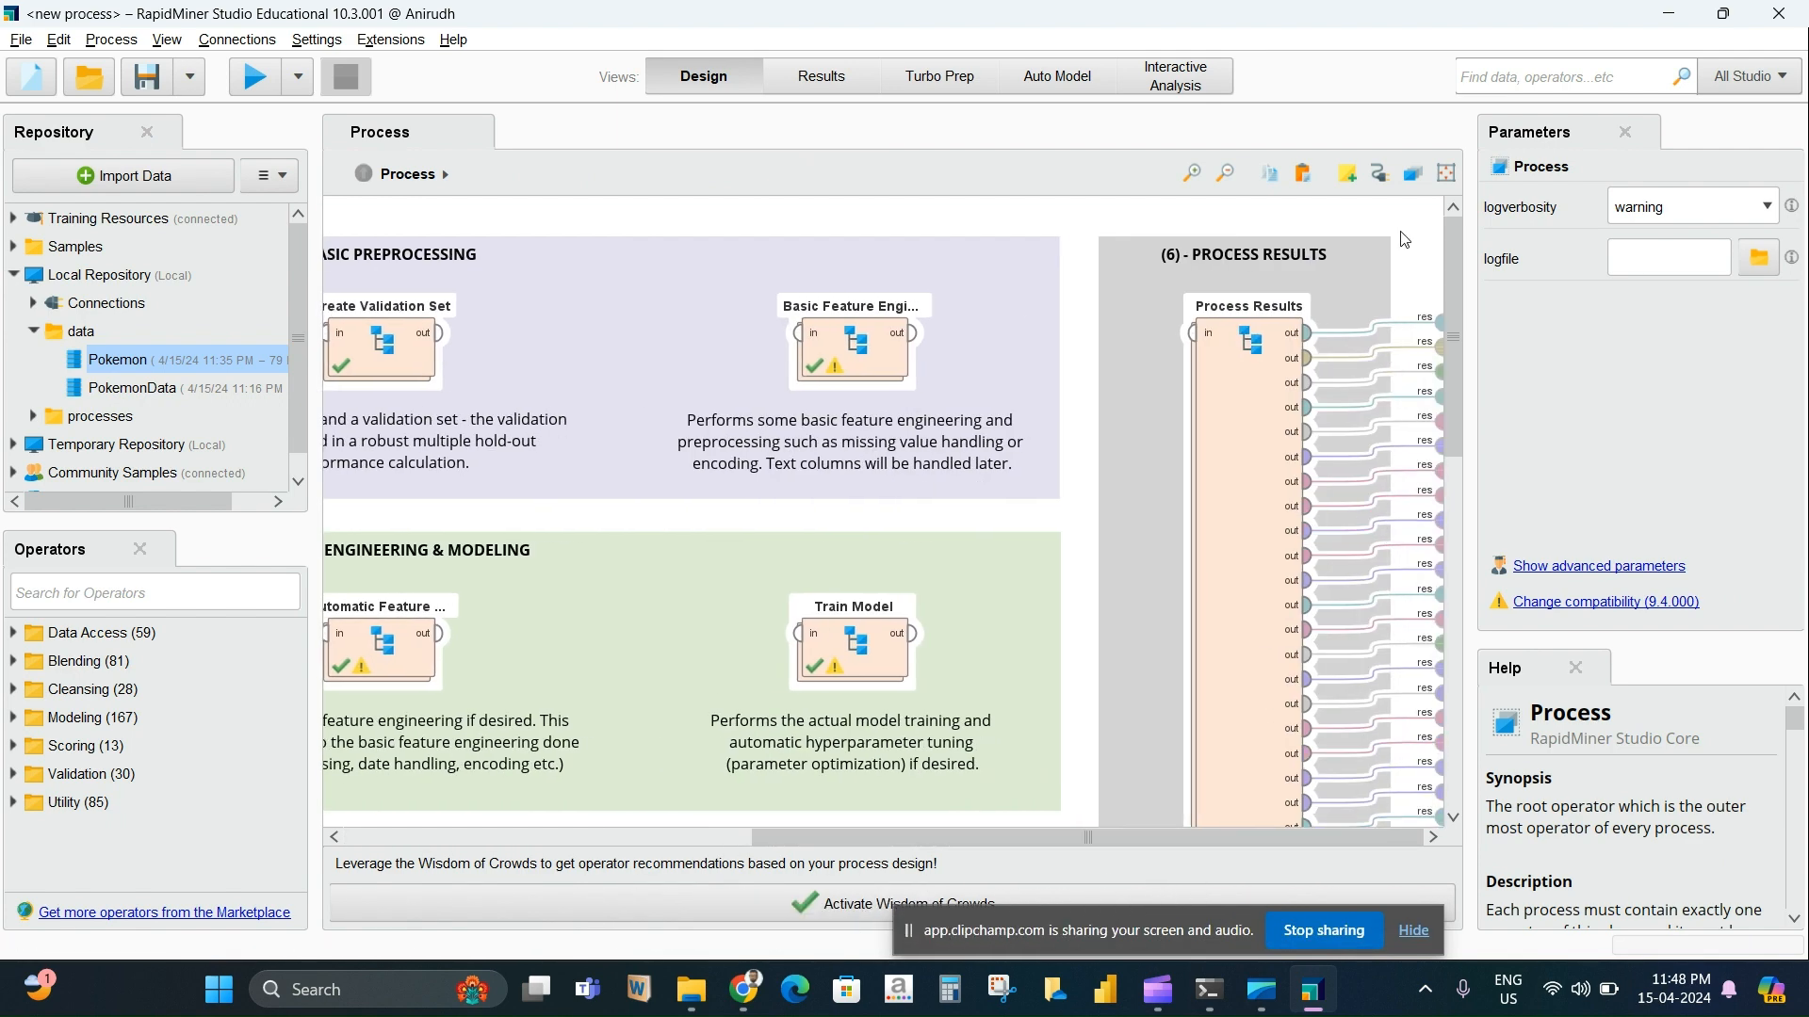
{"action": "left_click", "coordinate": [1204, 174]}
{"action": "left_click", "coordinate": [1219, 181]}
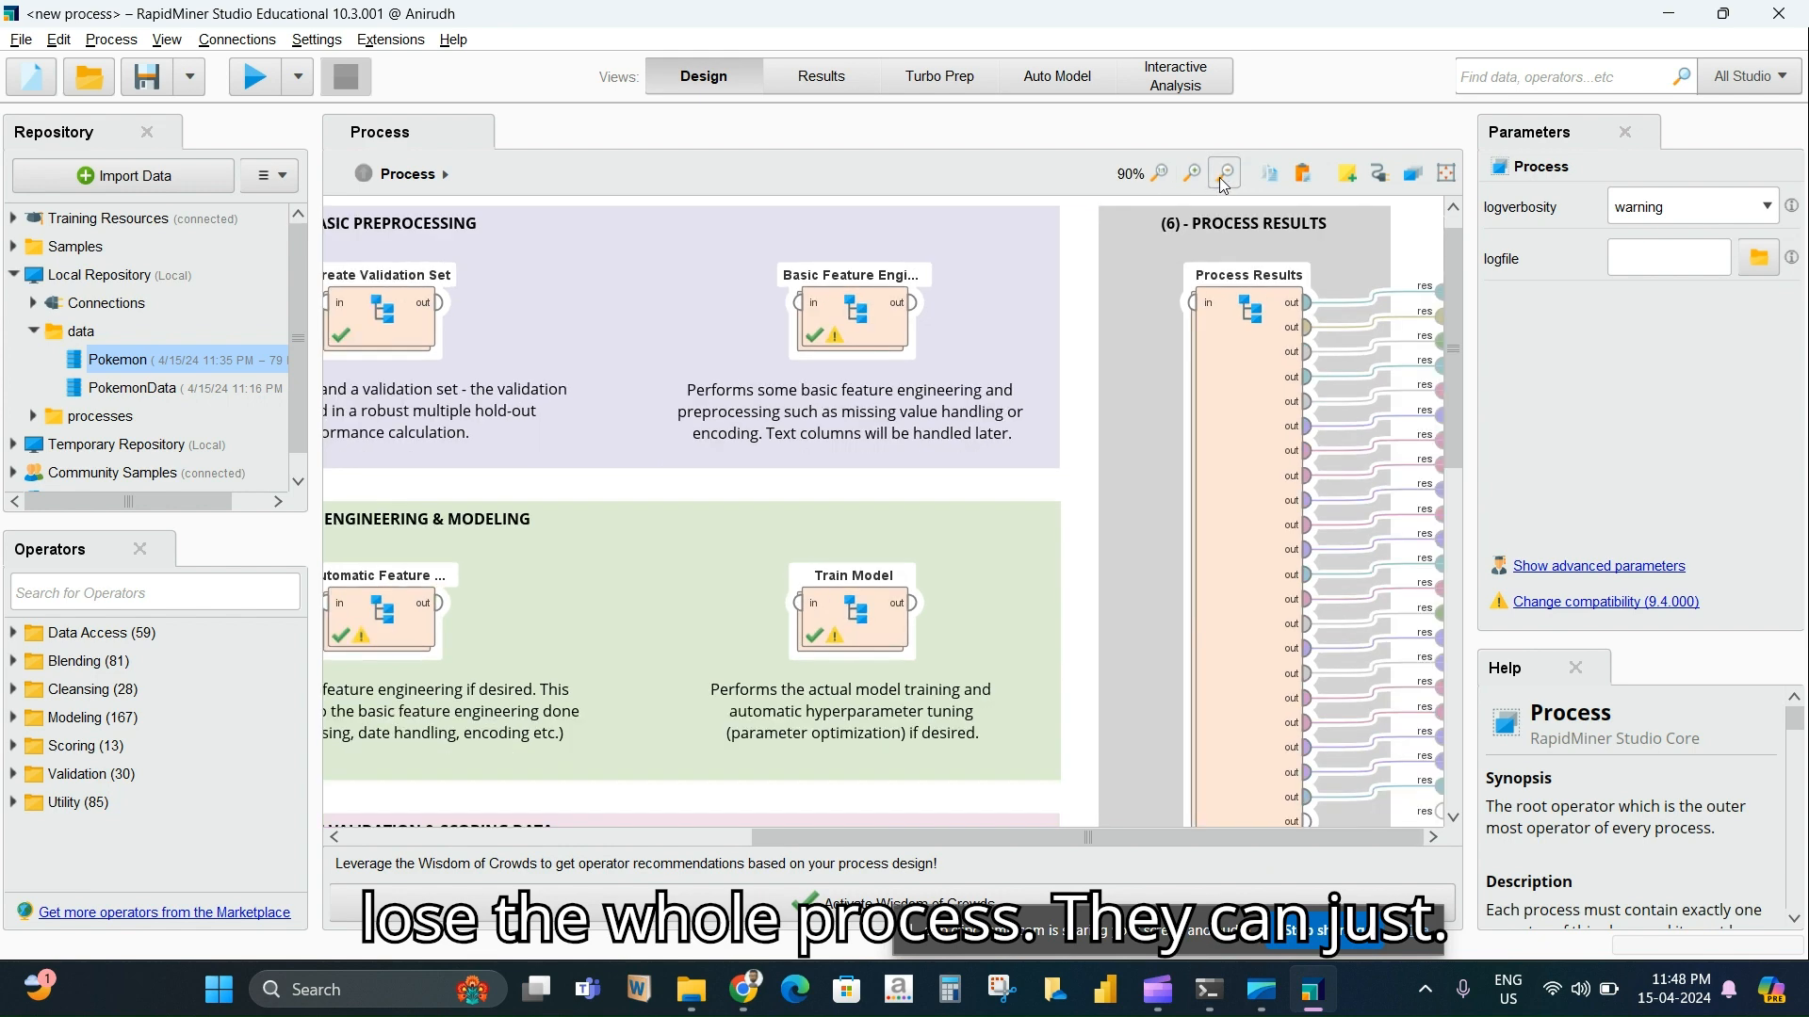
{"action": "left_click", "coordinate": [1221, 182]}
{"action": "left_click", "coordinate": [1223, 183]}
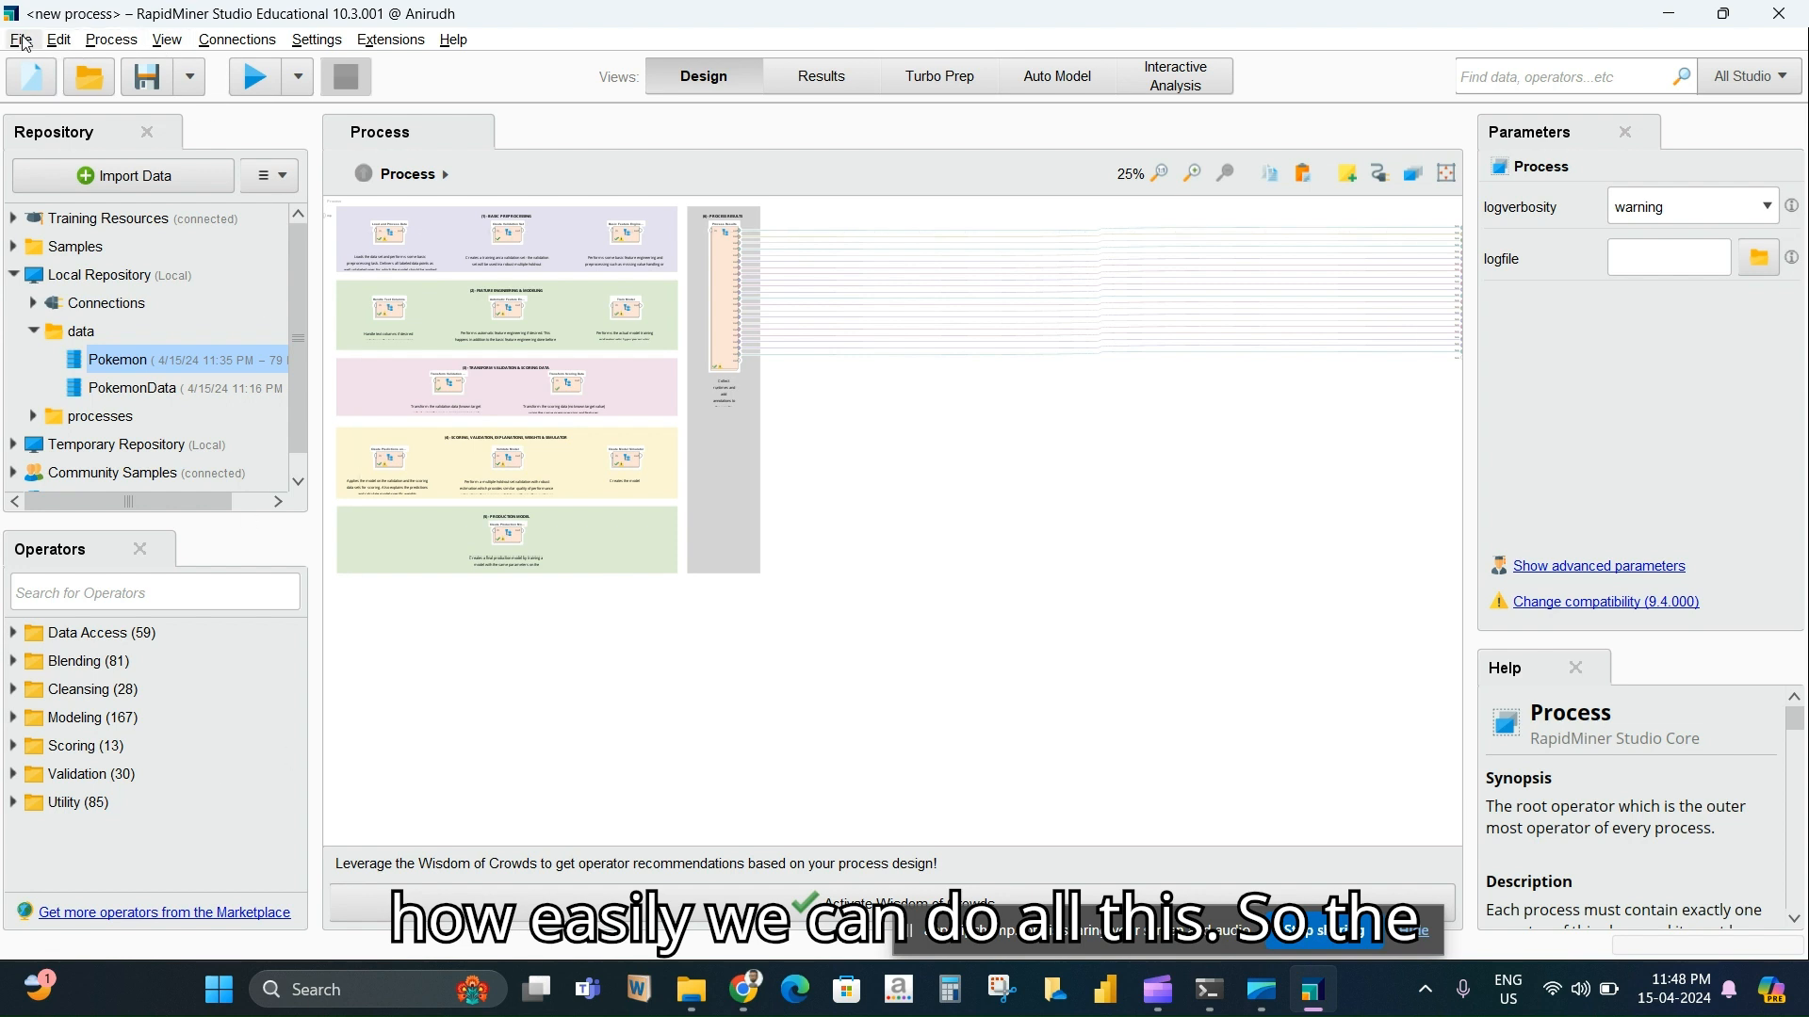
Save the Deep Learning process as DL_pokemon in the processes folder of the Local Repository
{"action": "left_click", "coordinate": [188, 85]}
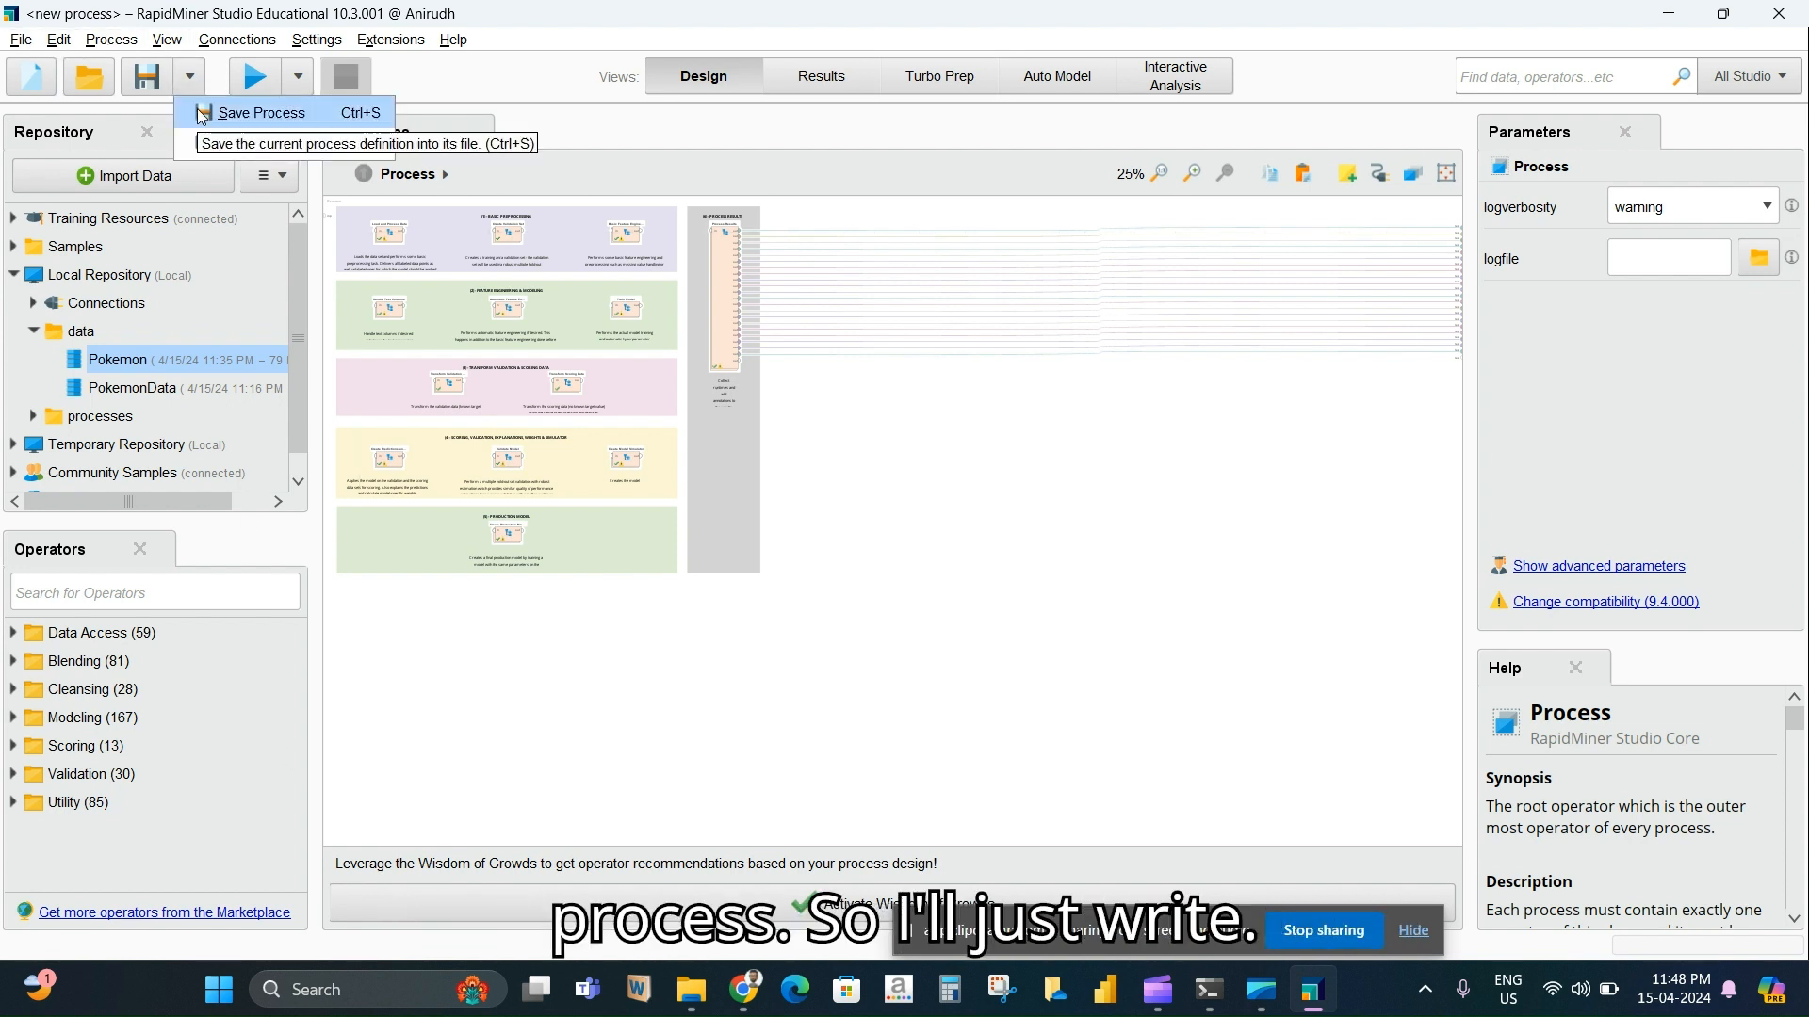
{"action": "left_click", "coordinate": [201, 112]}
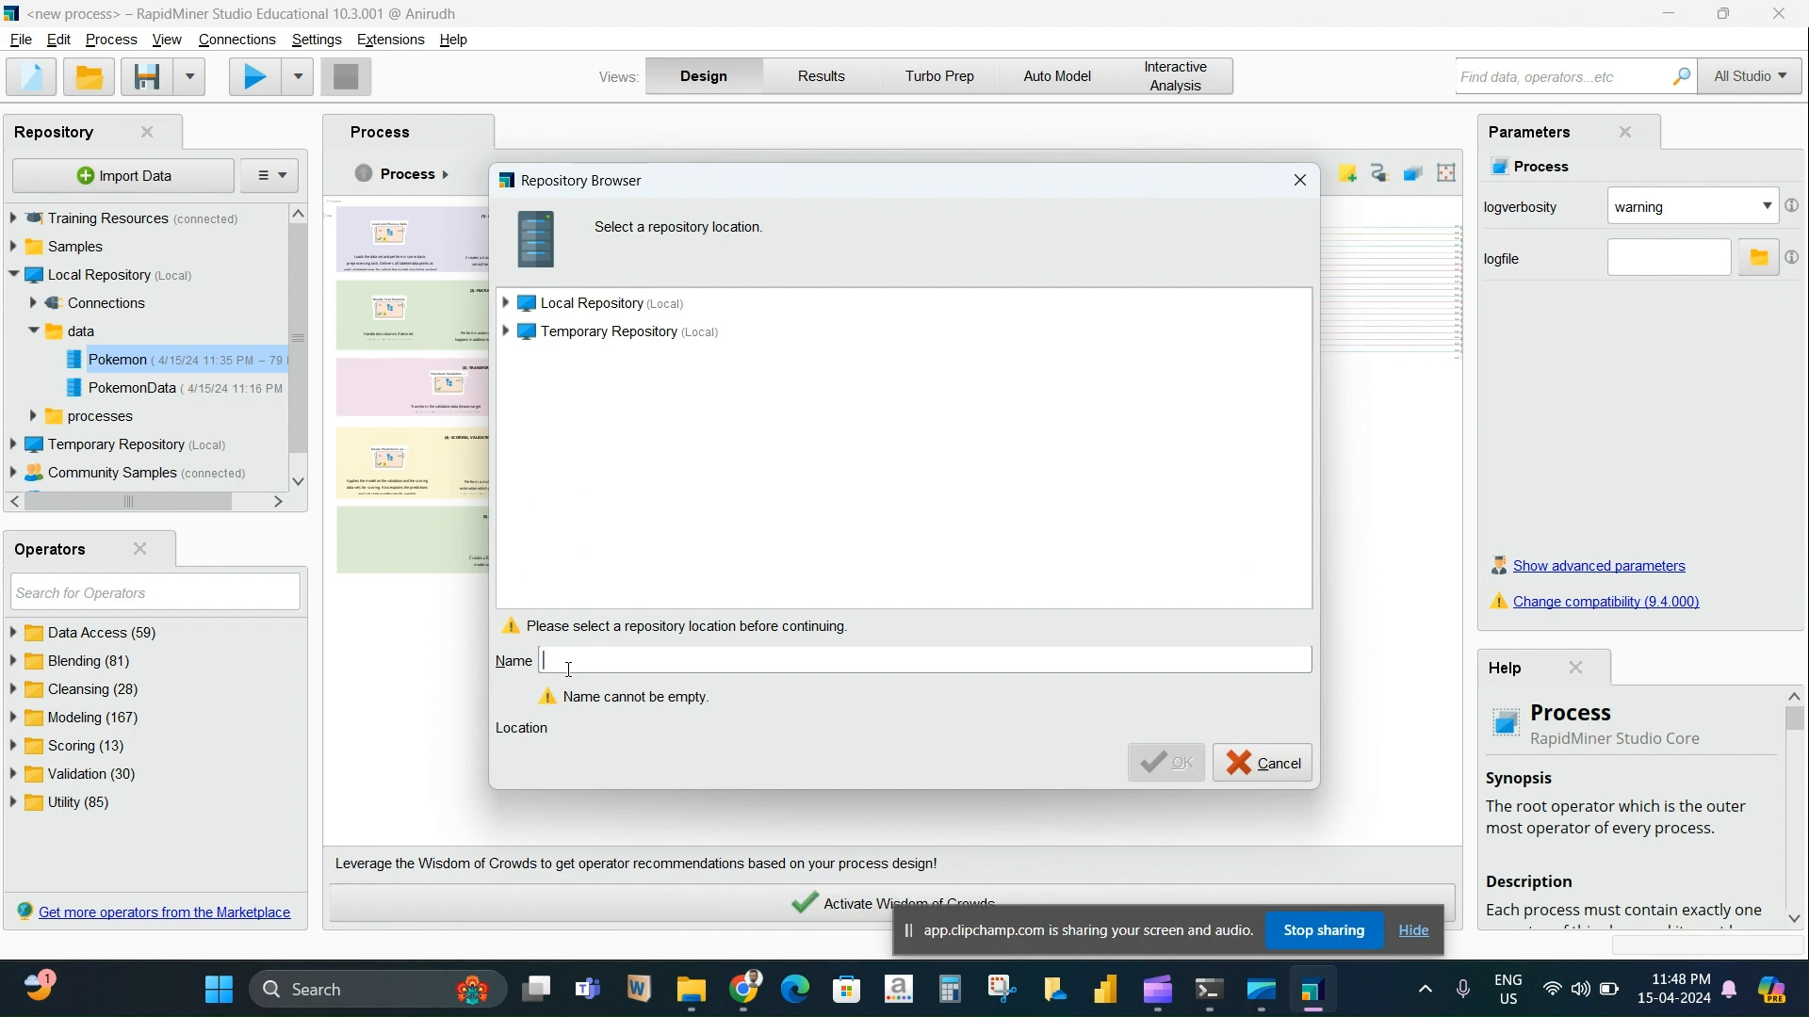
{"action": "type", "text": "DL_pokemon"}
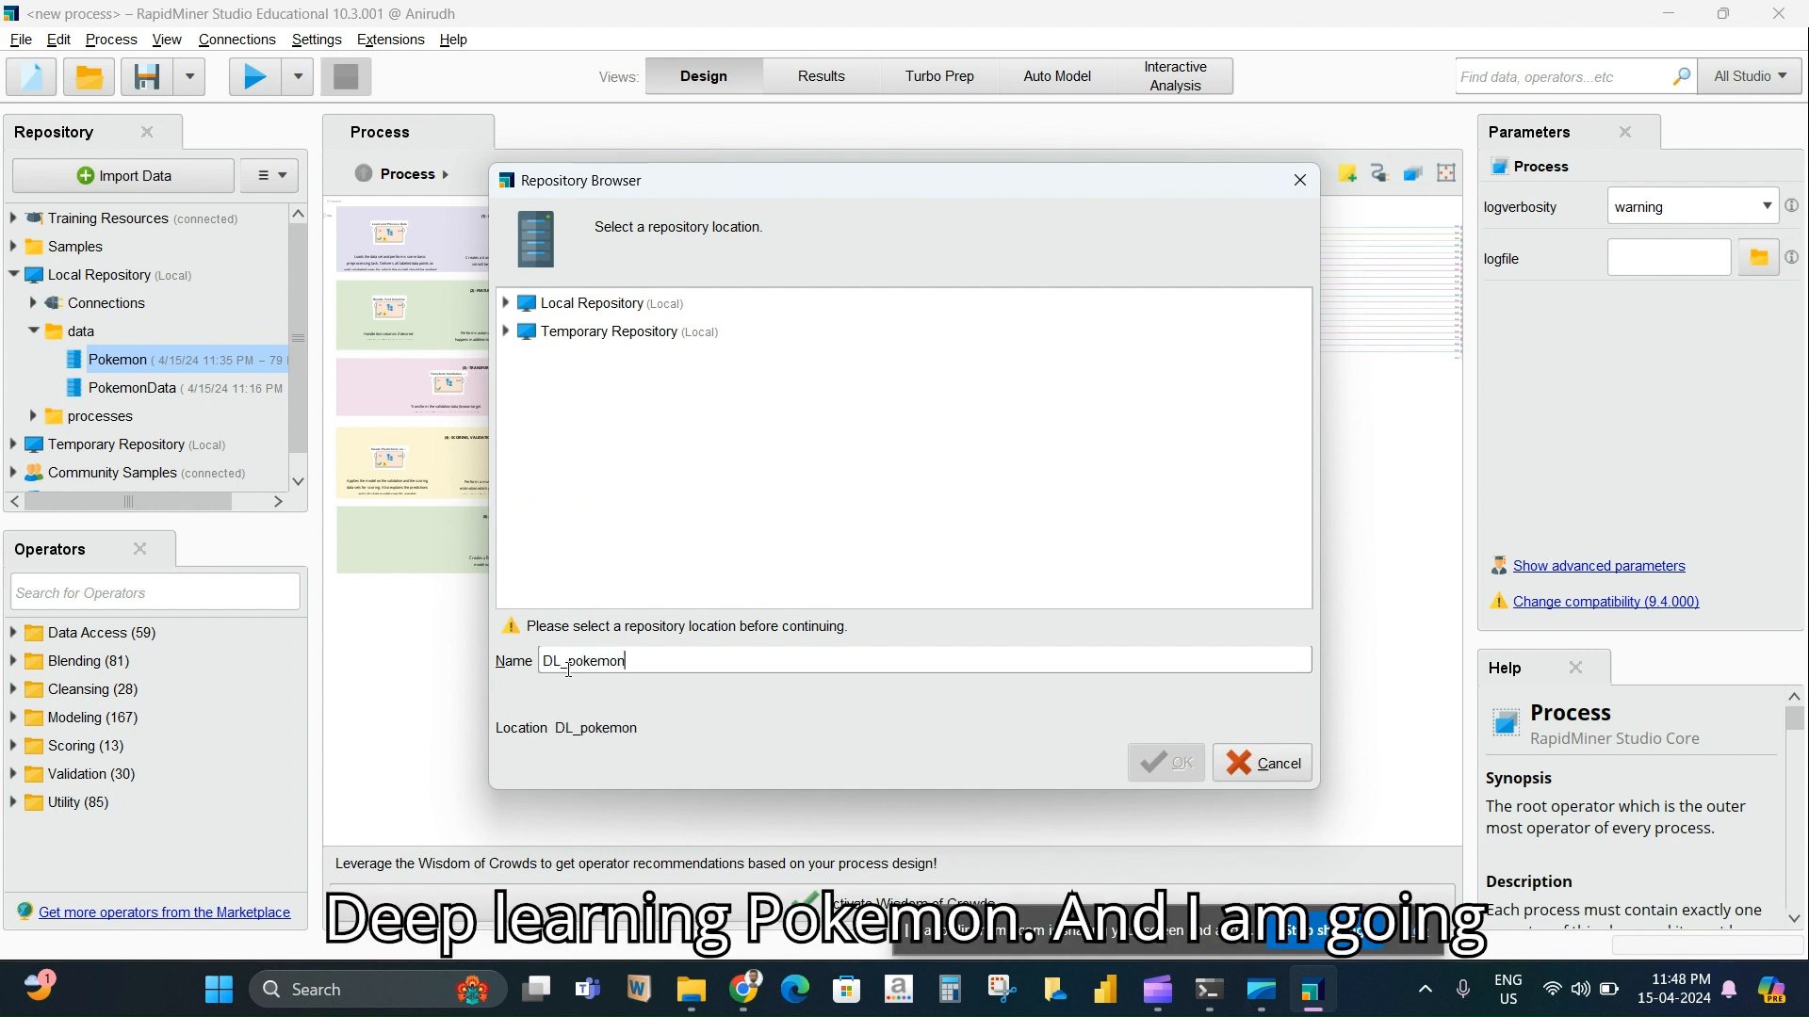
{"action": "double_click", "coordinate": [517, 302]}
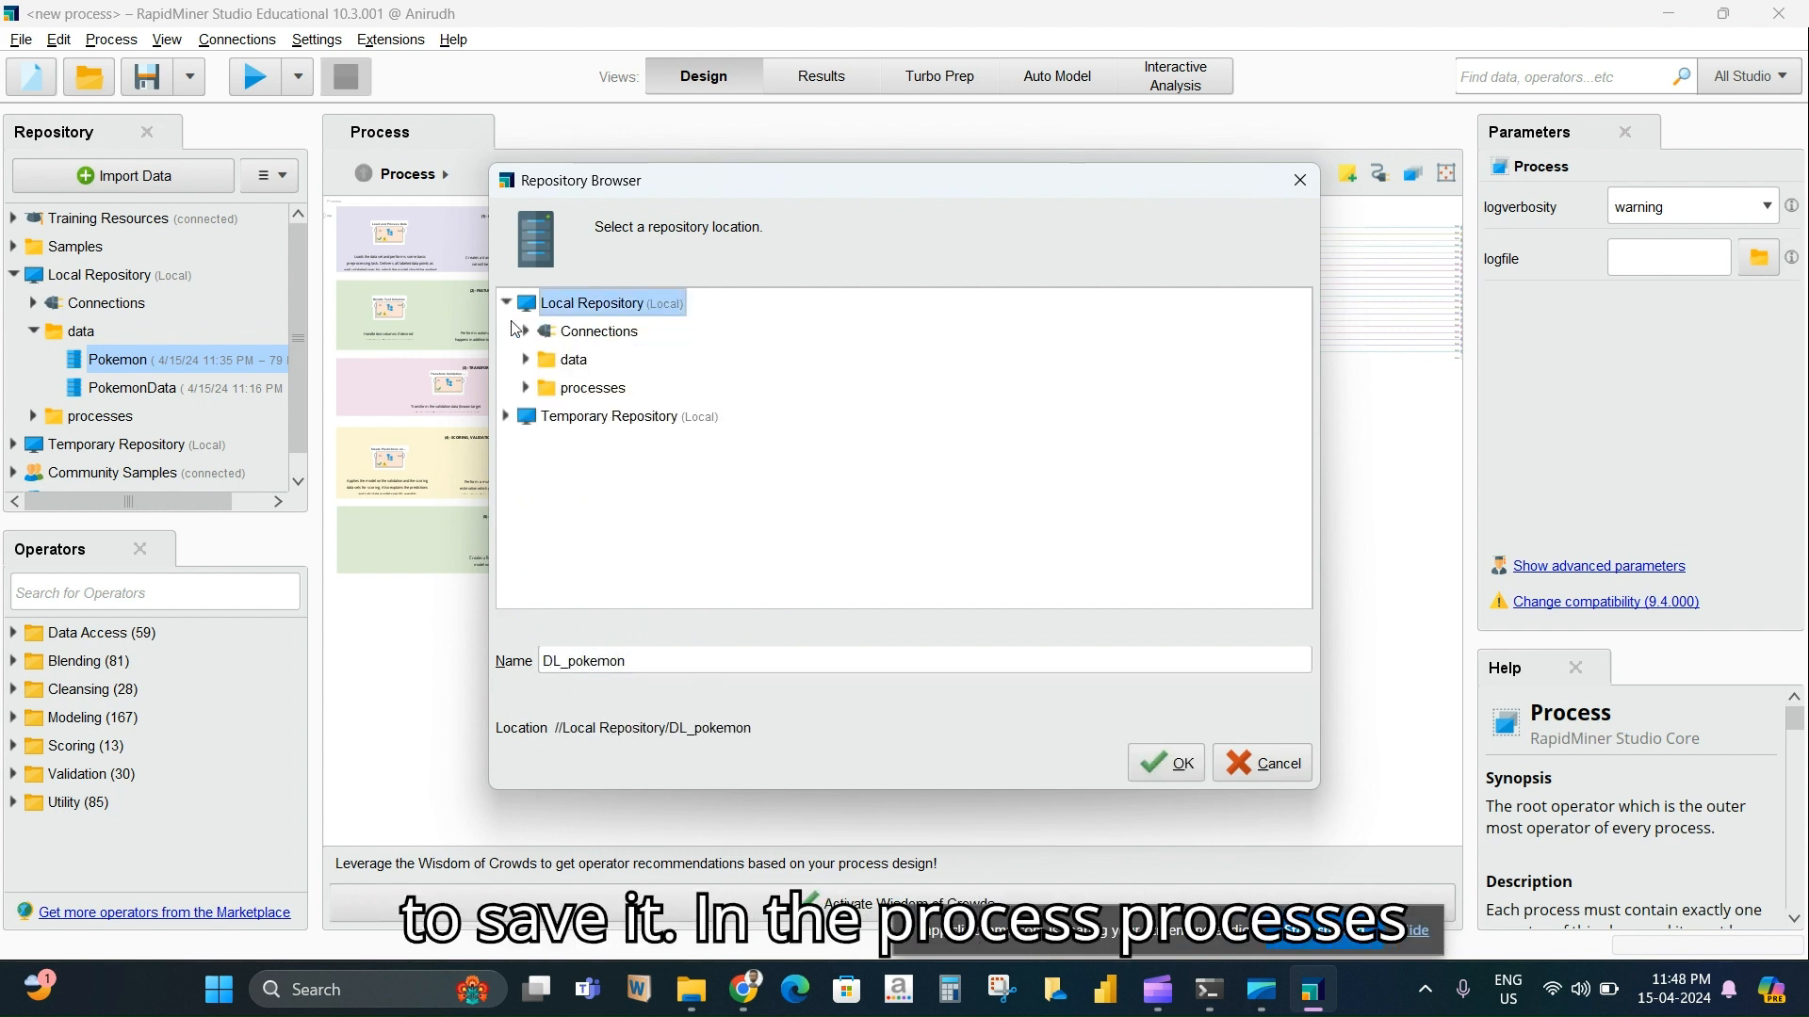
{"action": "double_click", "coordinate": [556, 394]}
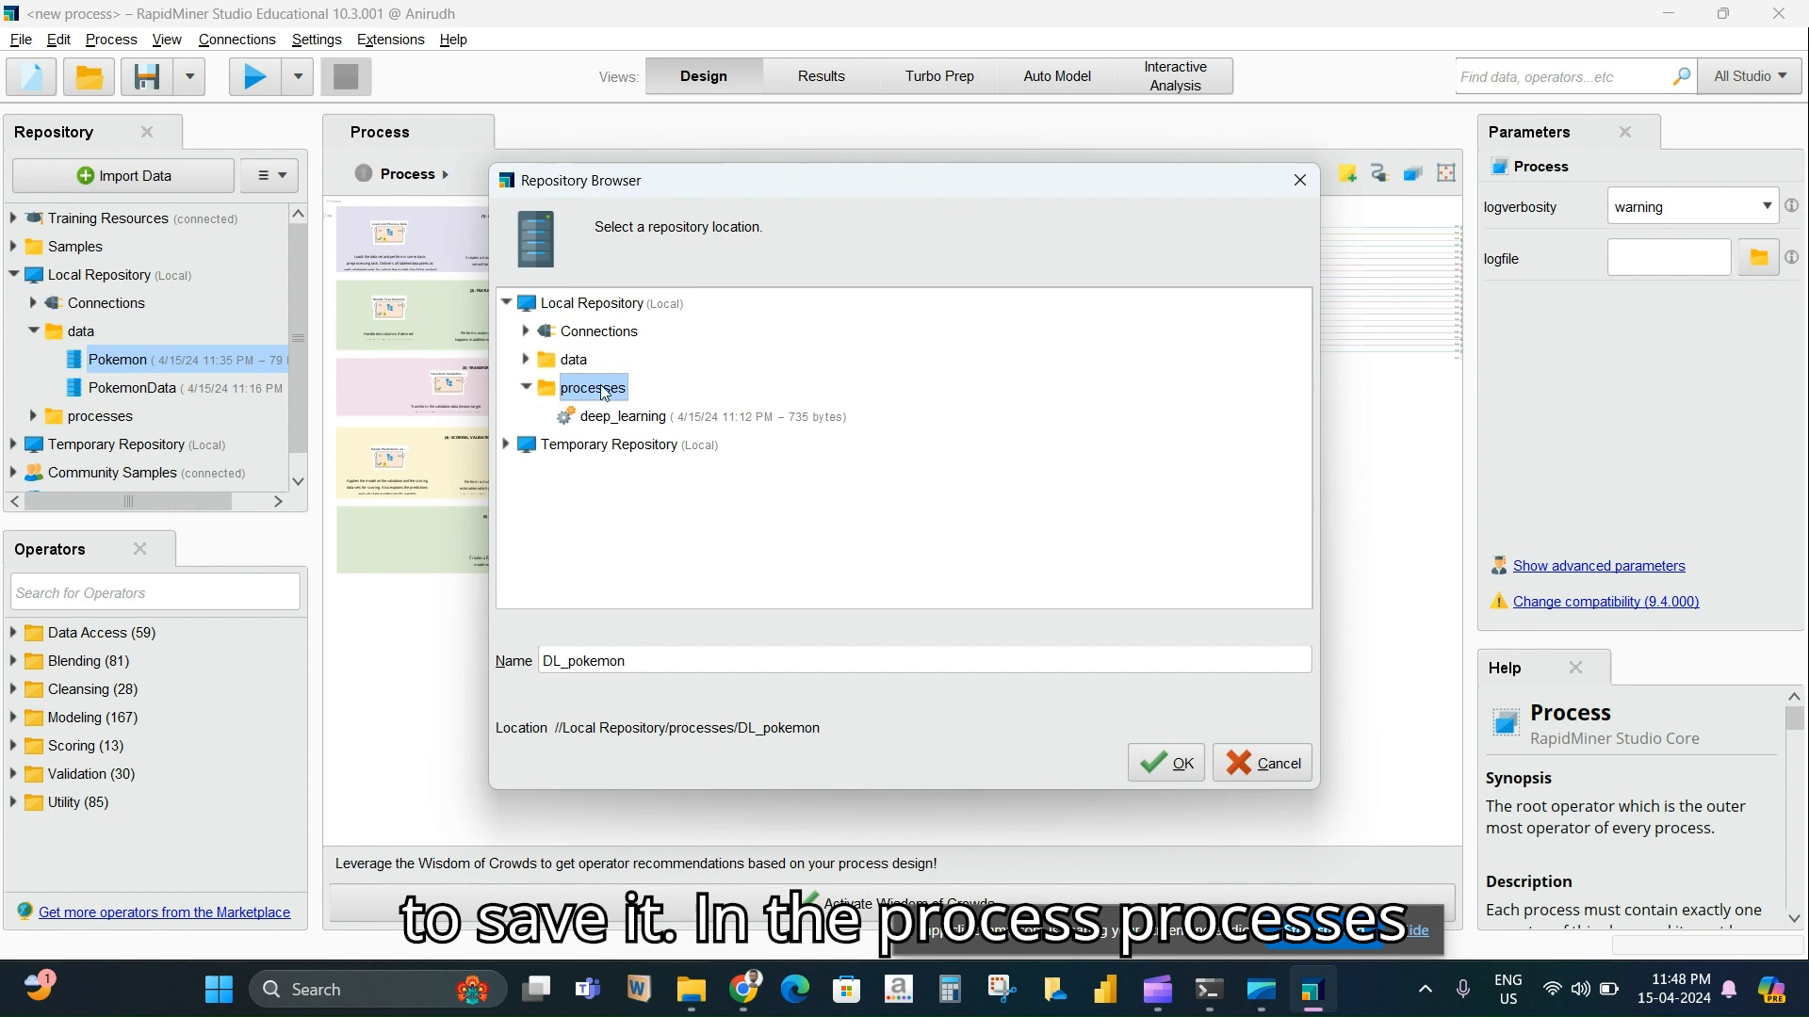
{"action": "left_click", "coordinate": [1146, 768]}
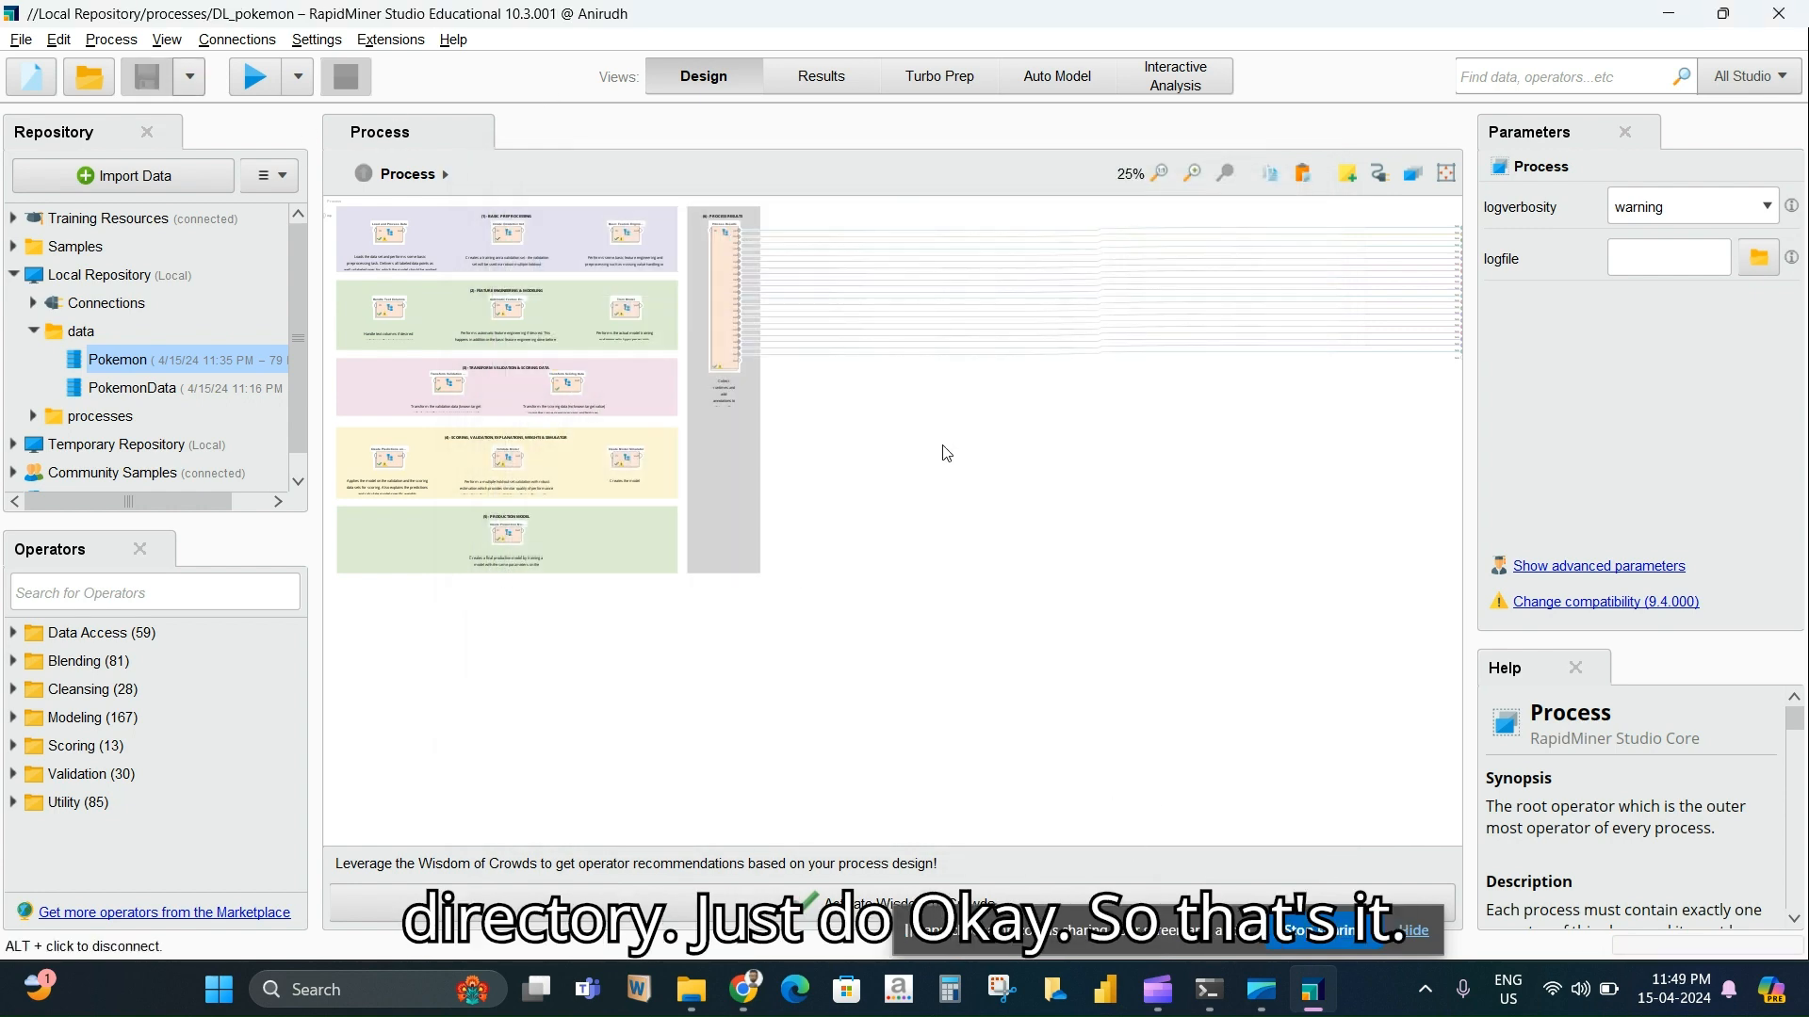